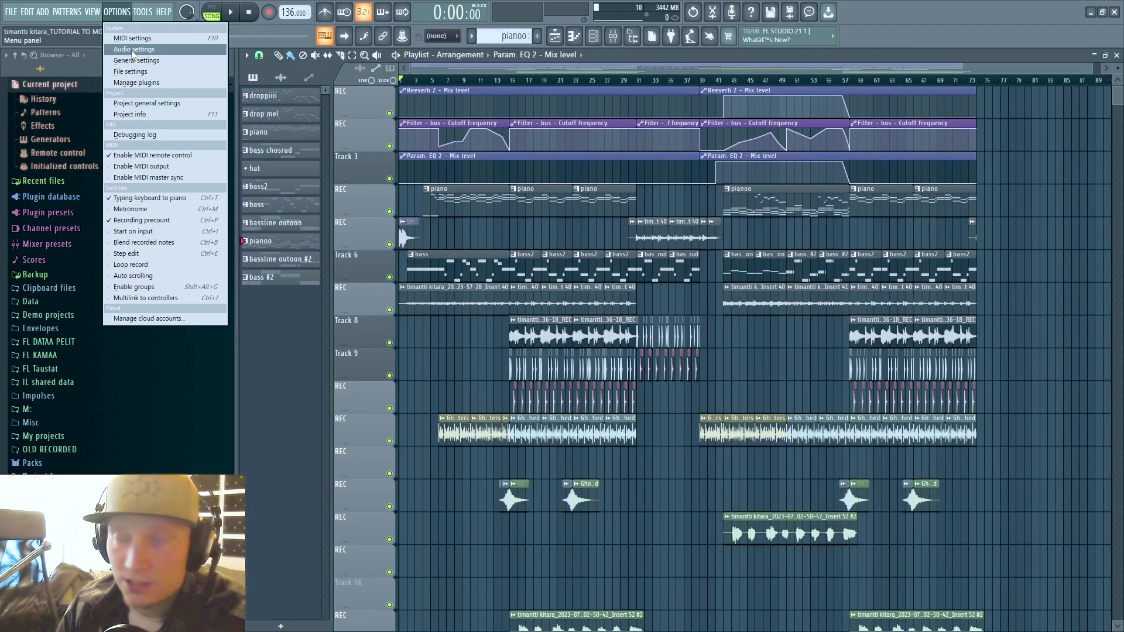
# Check the project's general settings, including its data folder and time settings.
pyautogui.click(131, 50)
pyautogui.click(581, 130)
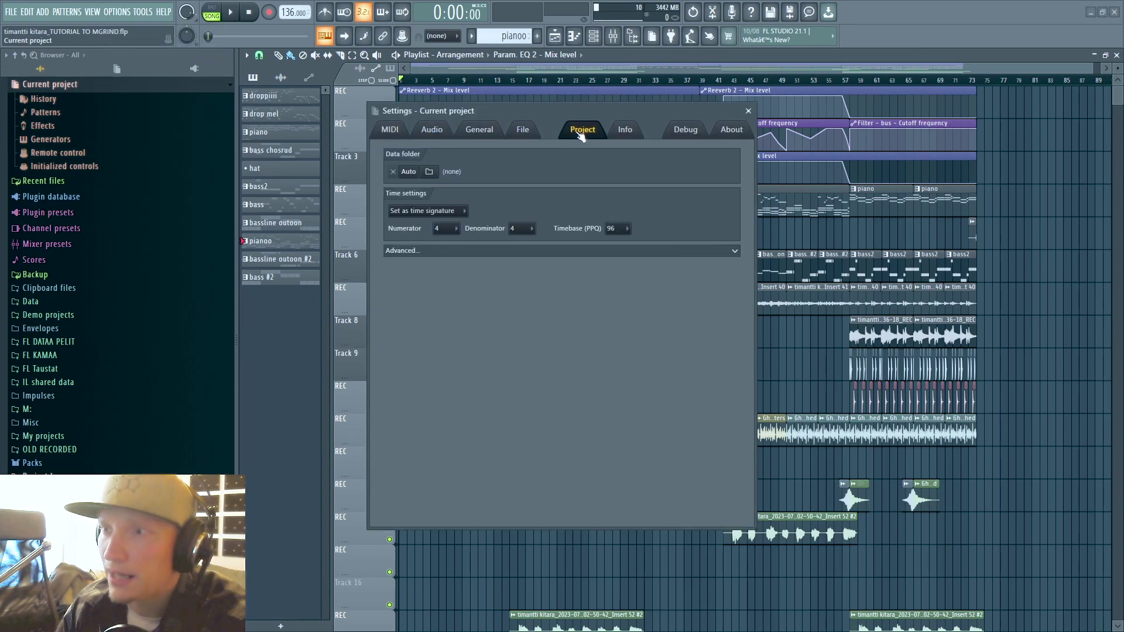
pyautogui.click(748, 111)
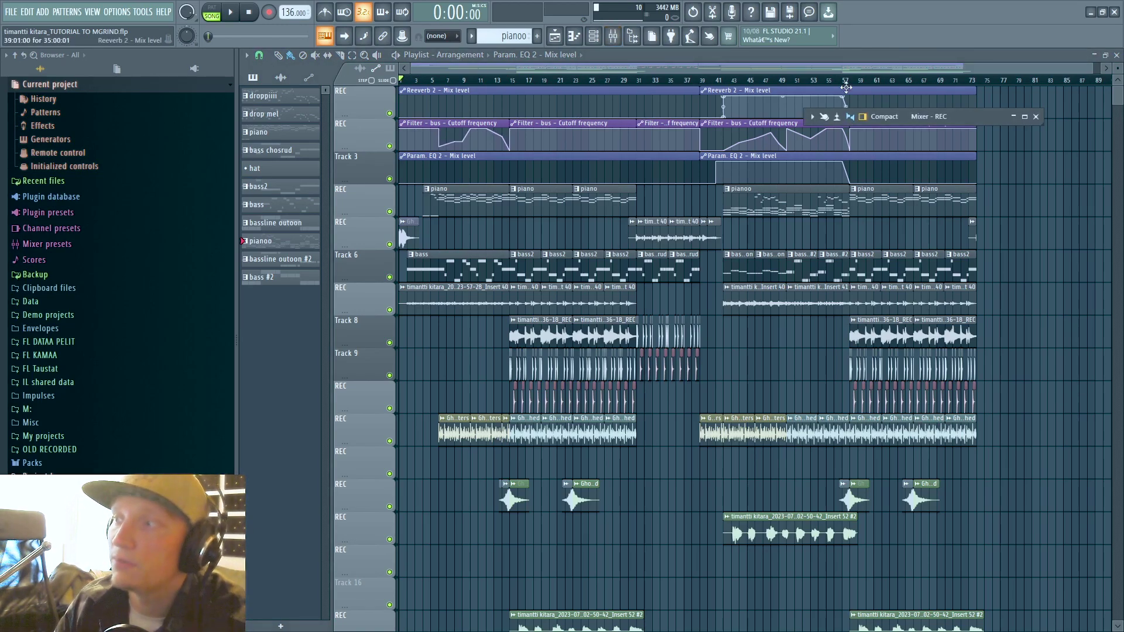
# Show the mixer and view the project info for its start date, working time and plugin statistics.
pyautogui.press('F9')
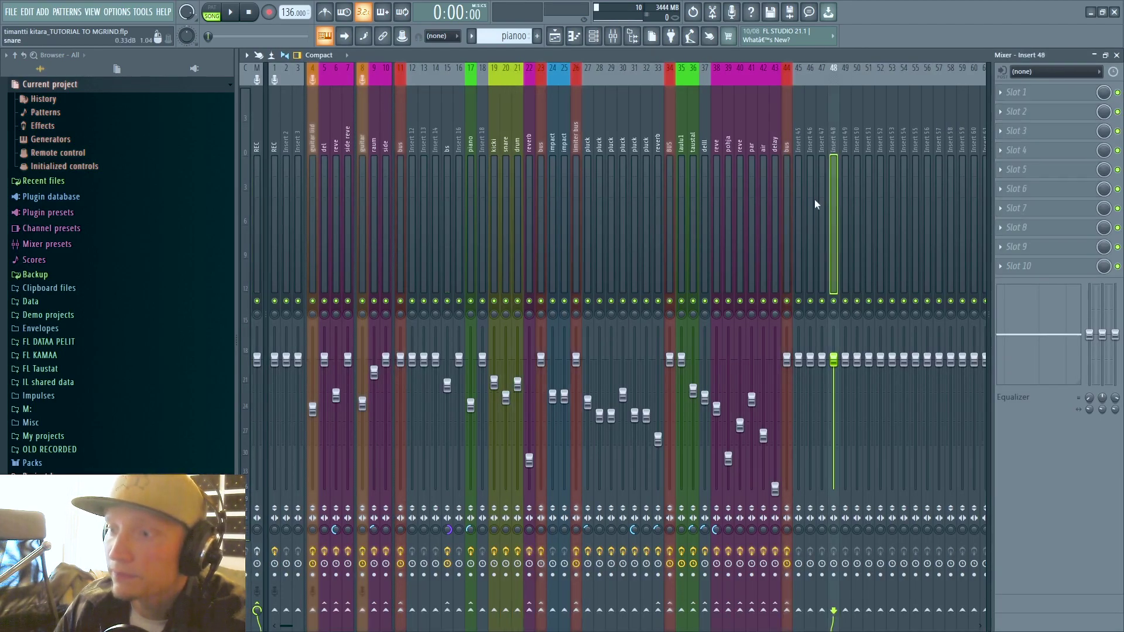
pyautogui.click(123, 12)
pyautogui.click(134, 50)
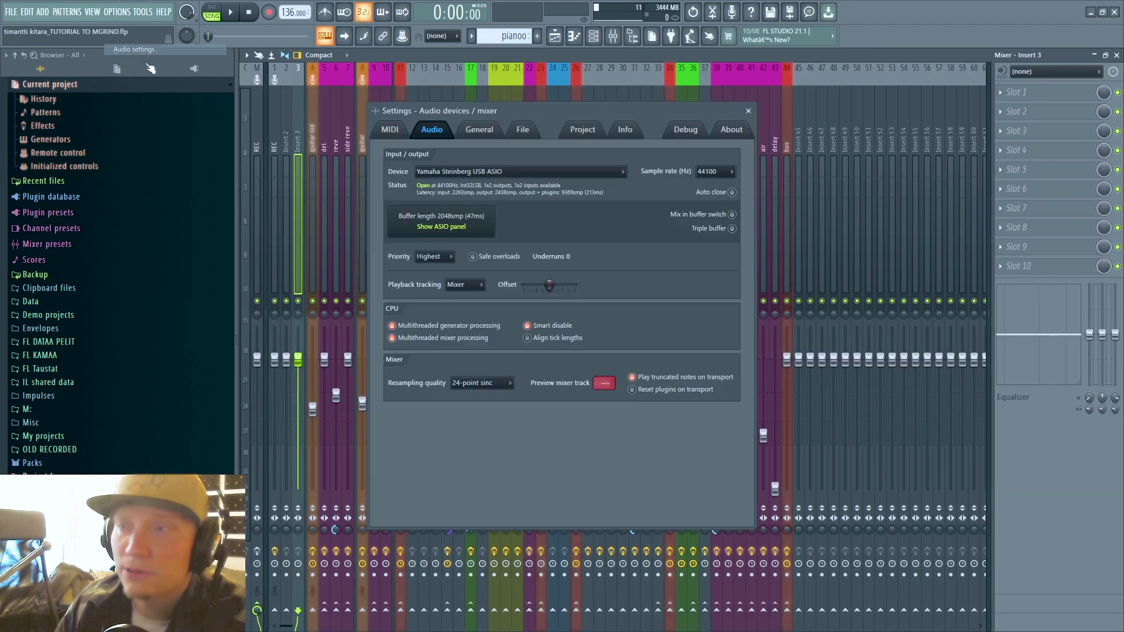
pyautogui.click(582, 129)
pyautogui.click(625, 130)
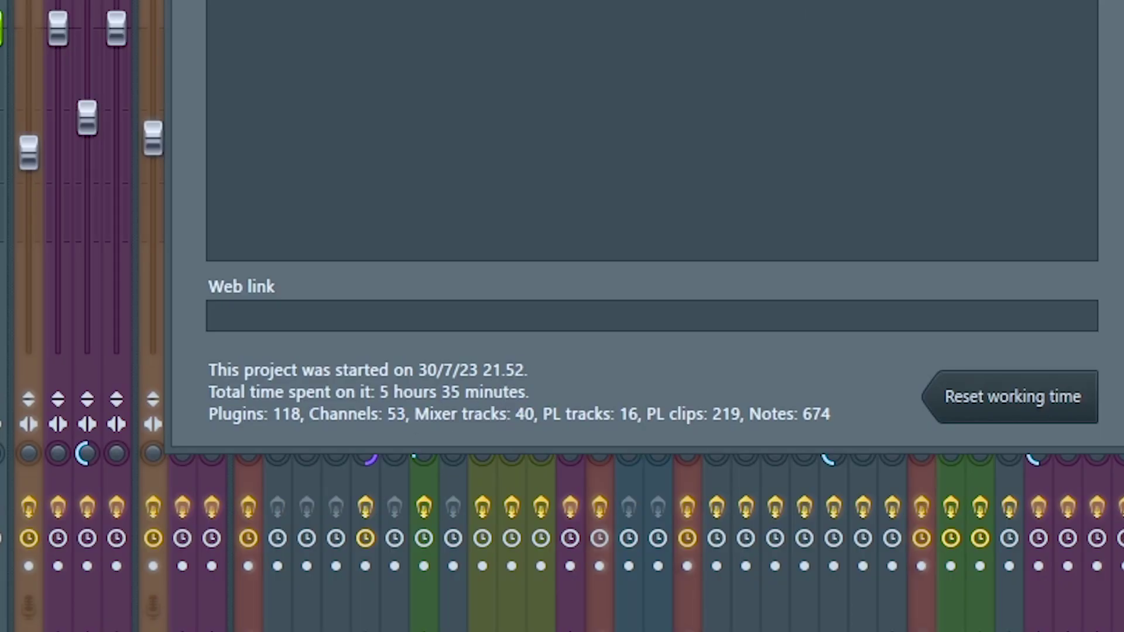
pyautogui.press('Escape')
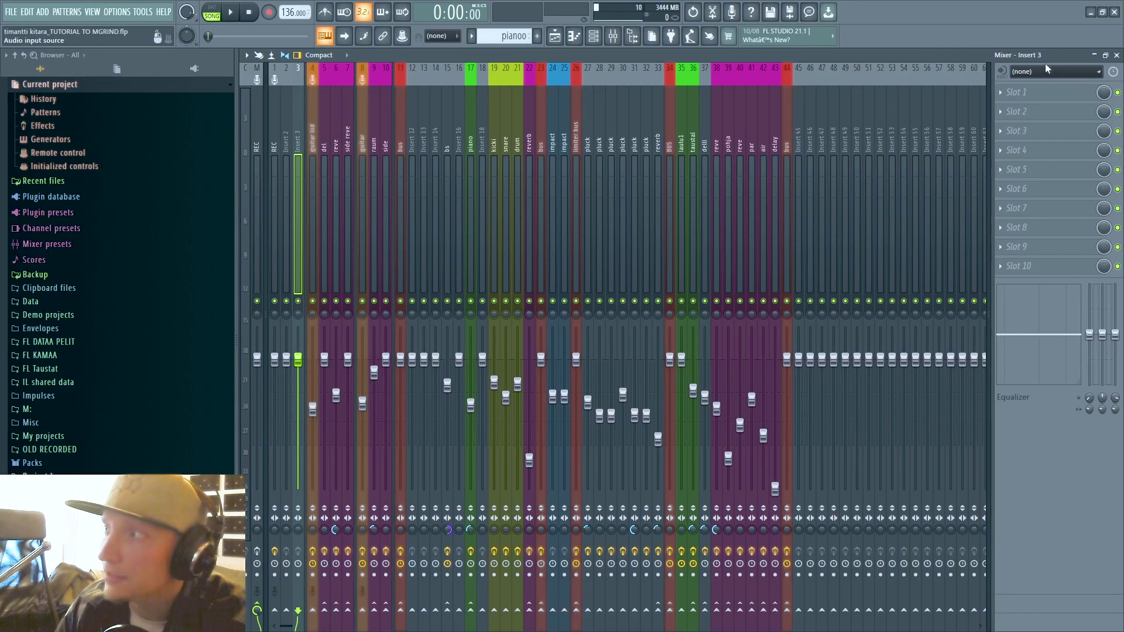
# Look over the playlist arrangement and play the song from the start with the mixer in view.
pyautogui.click(1092, 54)
pyautogui.scroll(7, 534, 334)
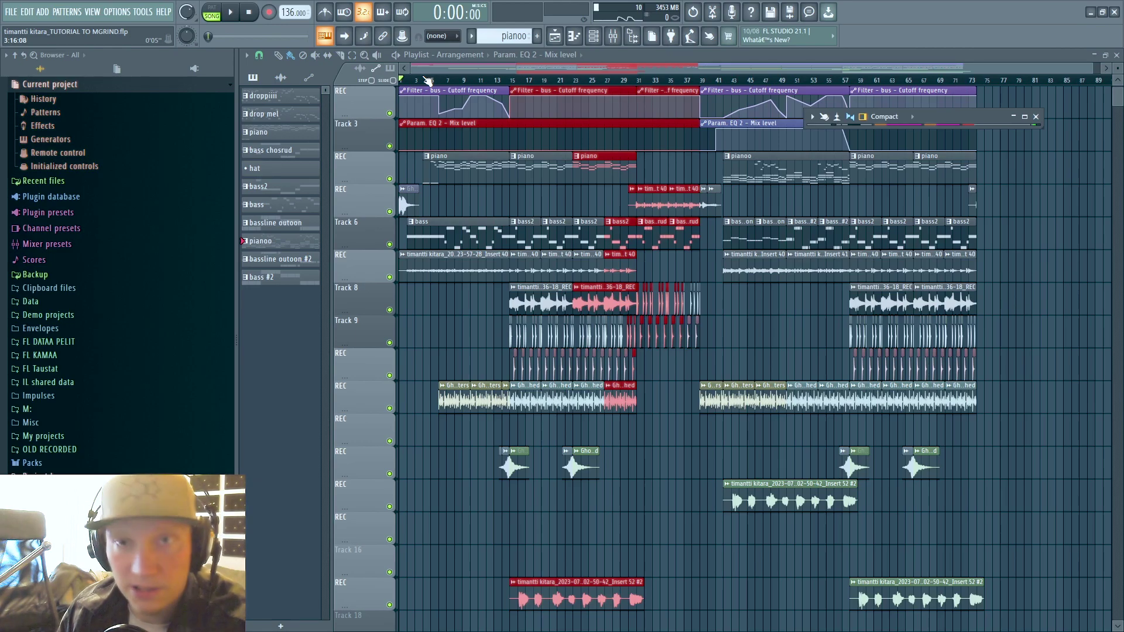
pyautogui.press('F9')
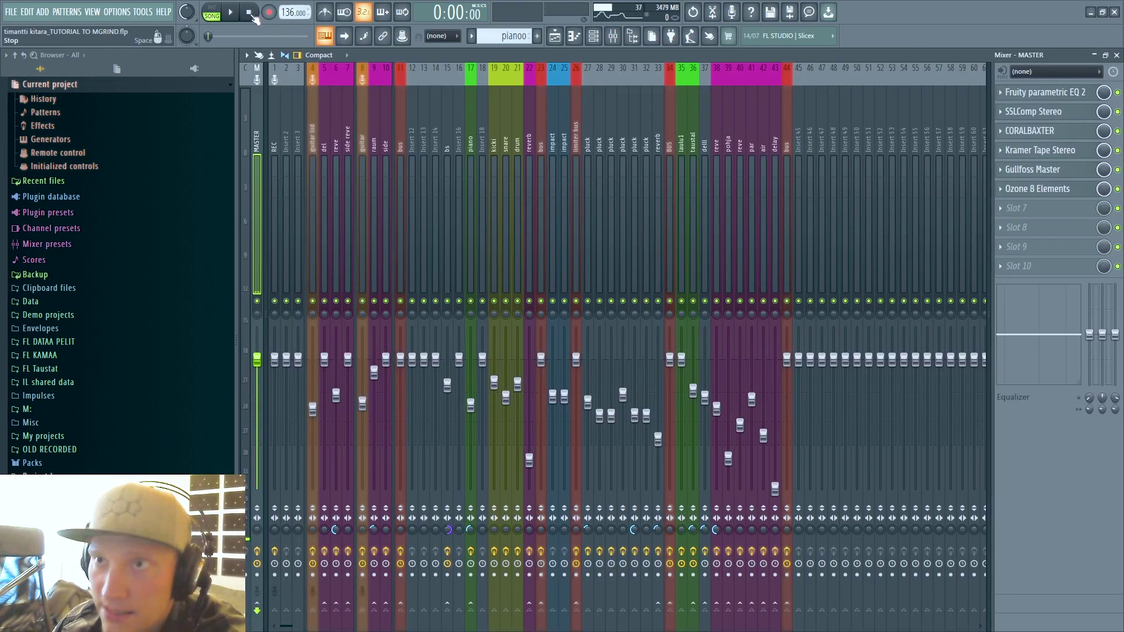
pyautogui.click(233, 13)
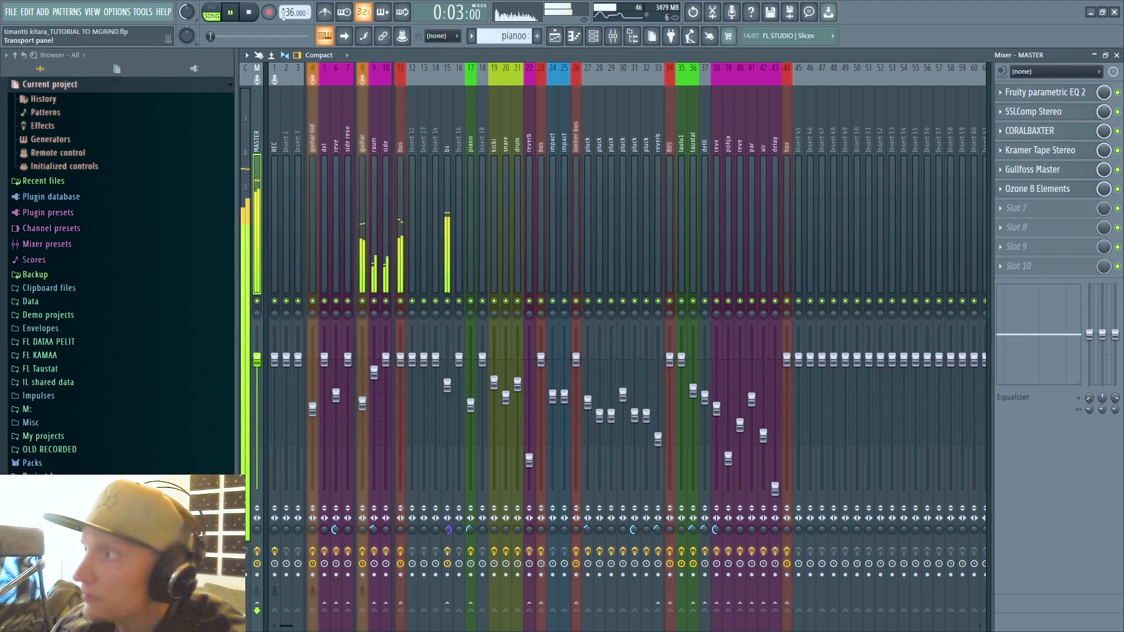
# View the opening bars of the arrangement in the playlist while the song plays.
pyautogui.click(1094, 56)
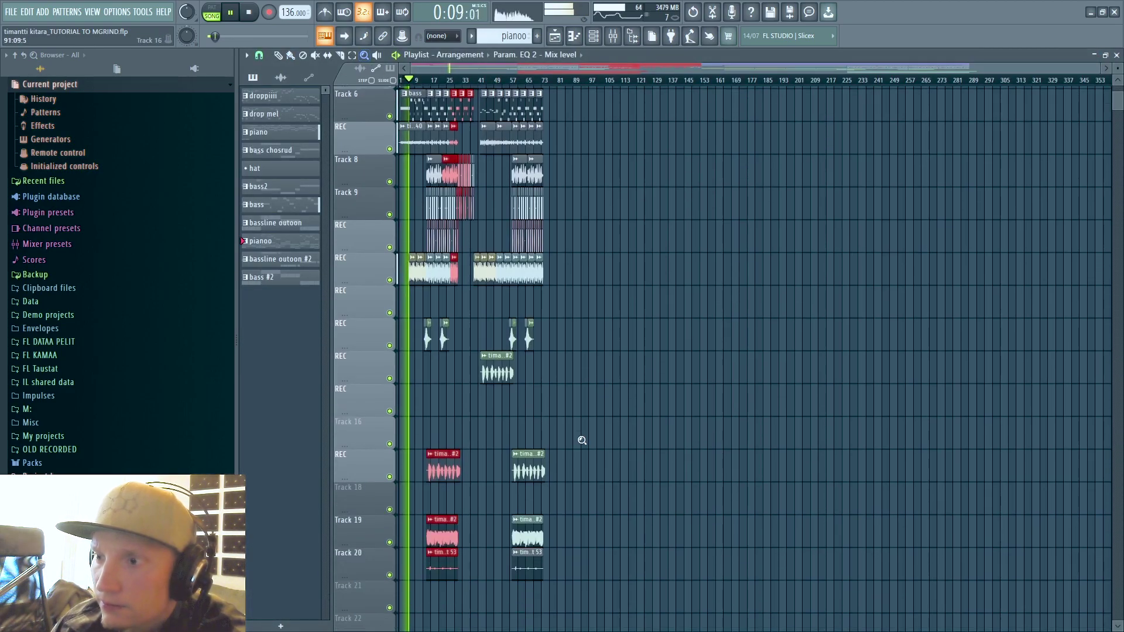
pyautogui.scroll(4, 580, 441)
pyautogui.moveTo(477, 130); pyautogui.dragTo(820, 466)
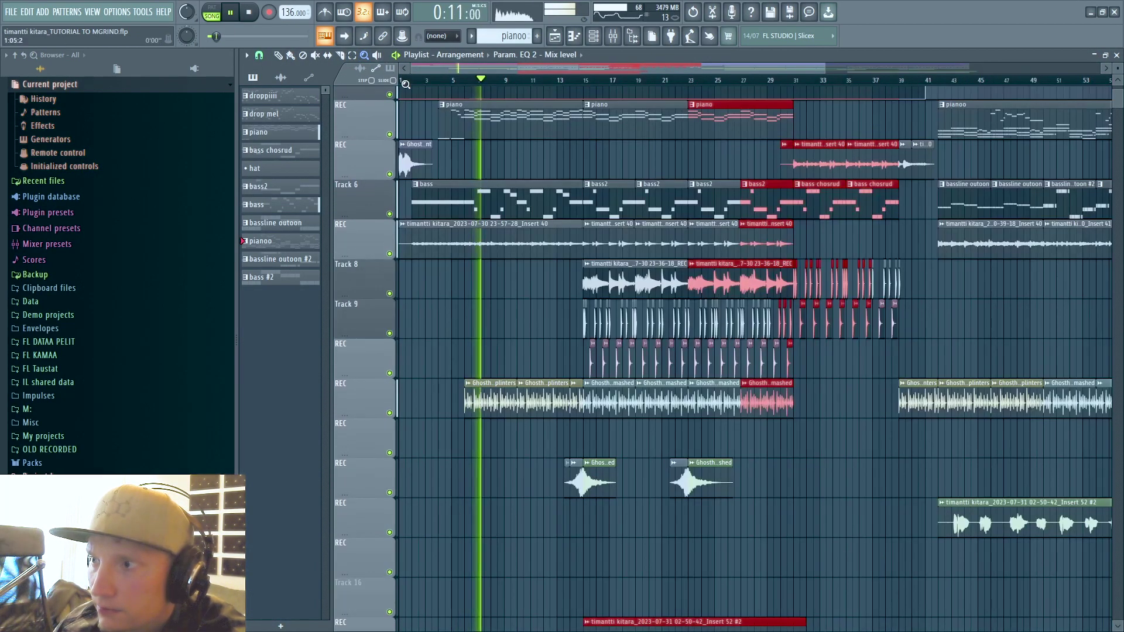
# Inspect the CLA-76 Stereo compressor on the guitar track in the mixer during playback.
pyautogui.press('F9')
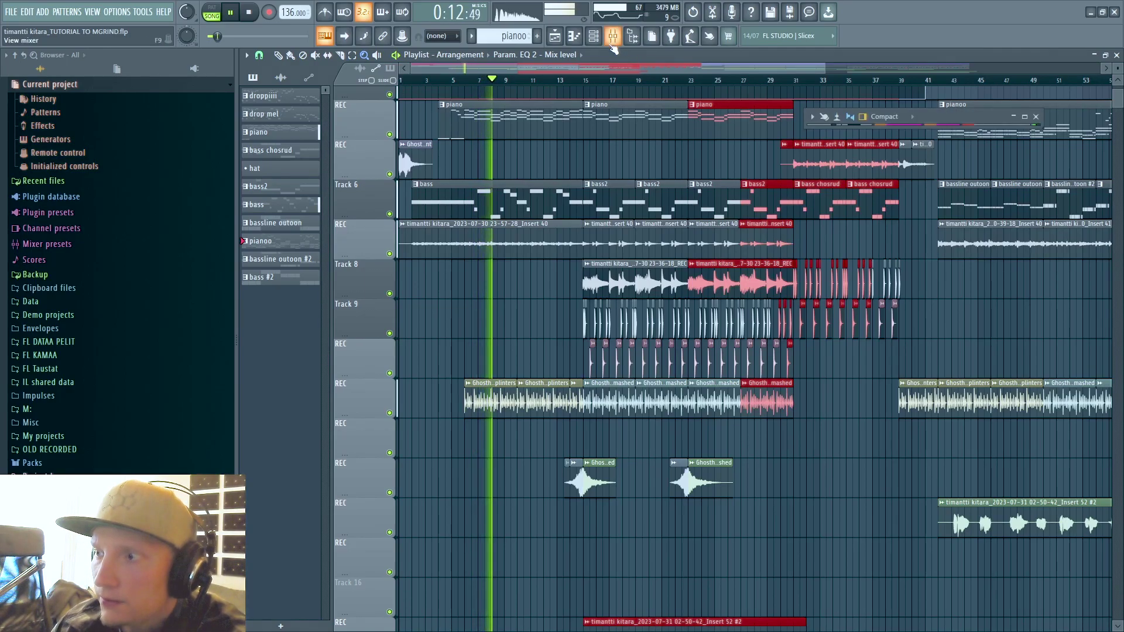
pyautogui.doubleClick(931, 115)
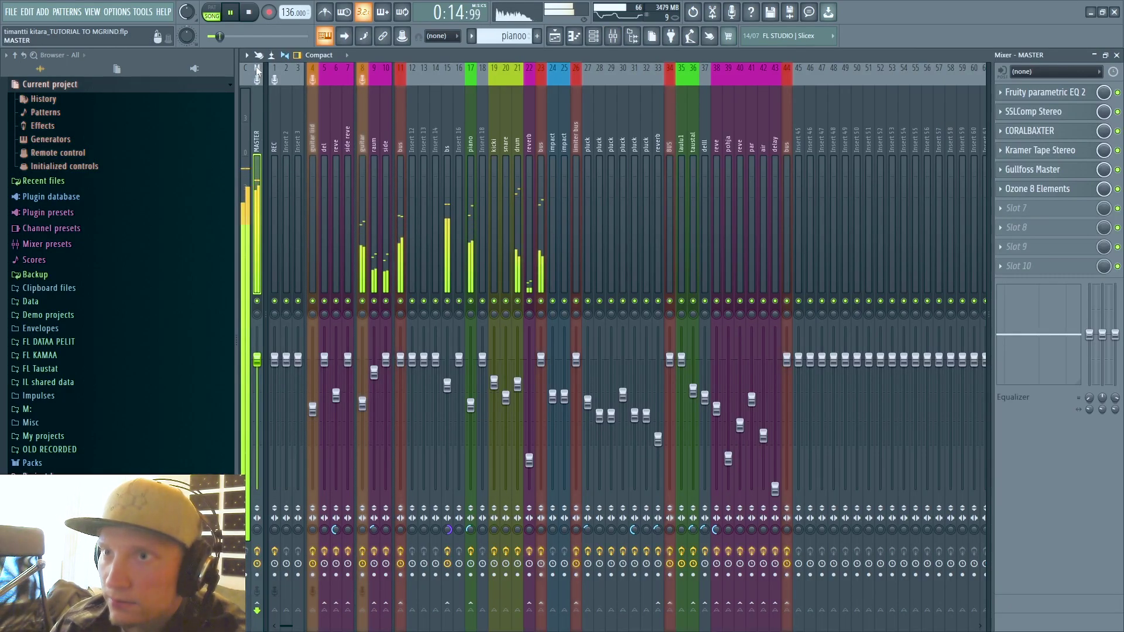
pyautogui.click(373, 206)
pyautogui.click(363, 204)
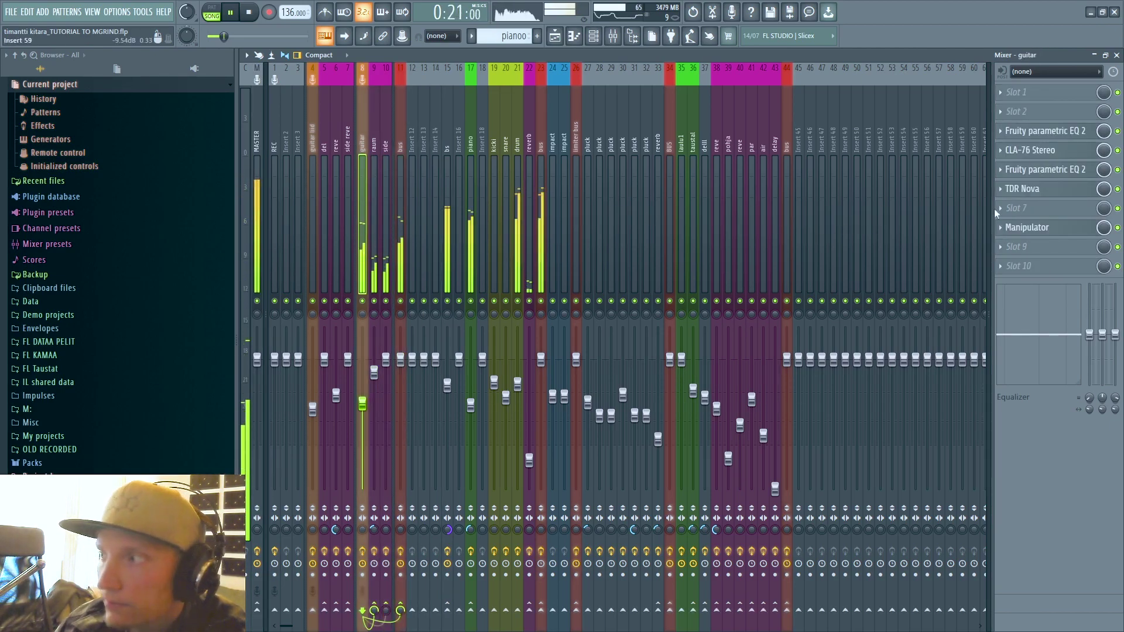
pyautogui.click(1033, 153)
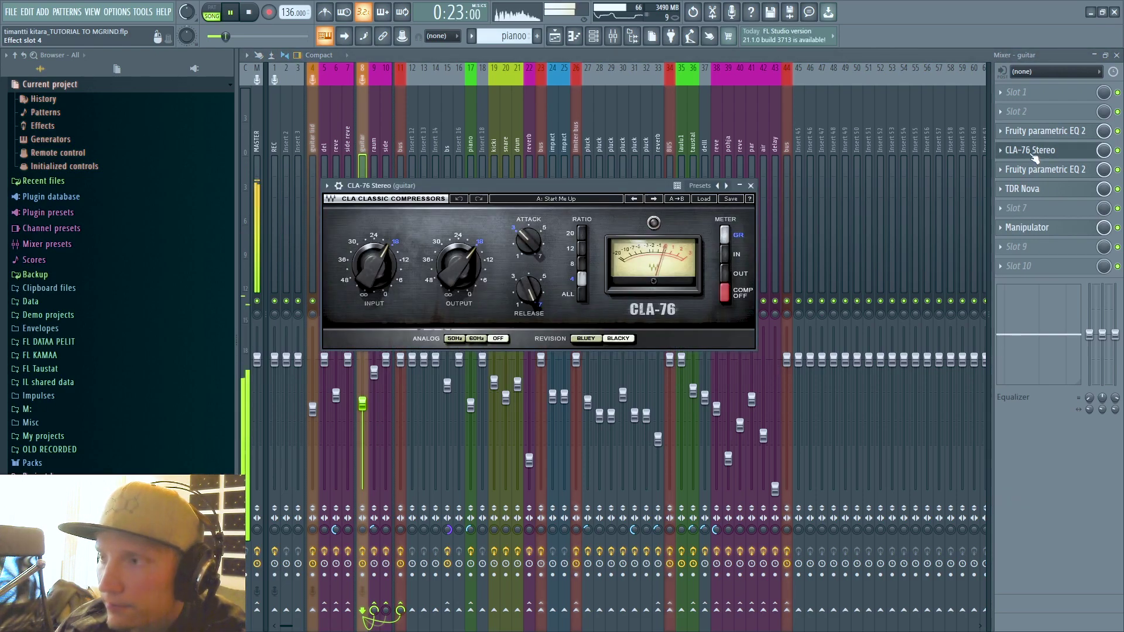
pyautogui.click(750, 185)
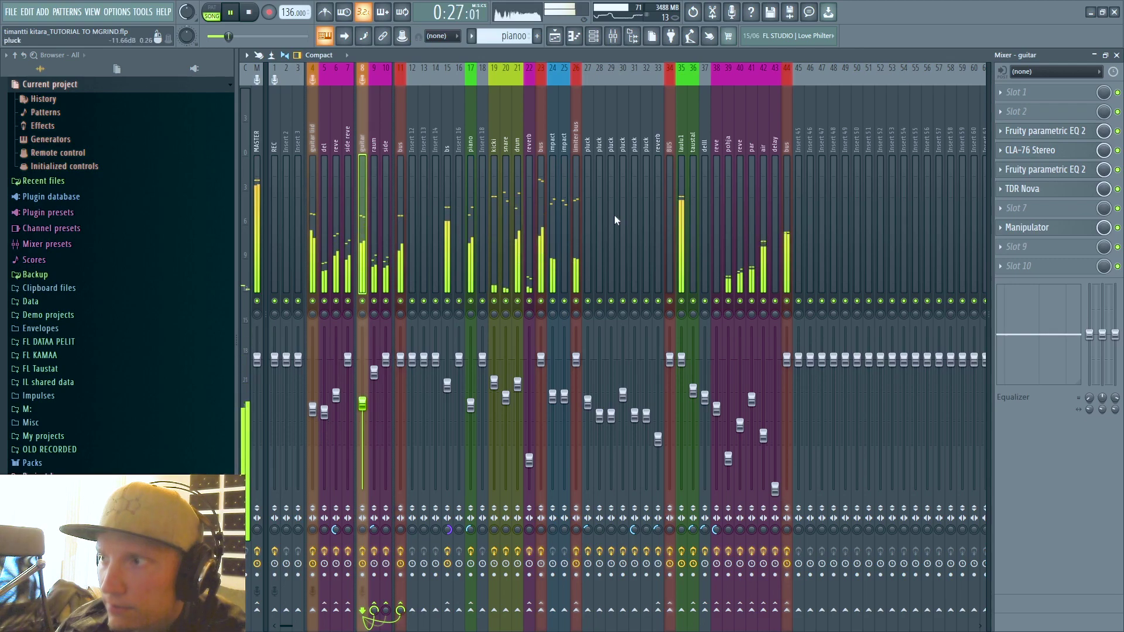
# Inspect the CLA-76 Stereo and CLA-2A Stereo compressors on the laulu1 vocal track.
pyautogui.click(681, 234)
pyautogui.click(1038, 134)
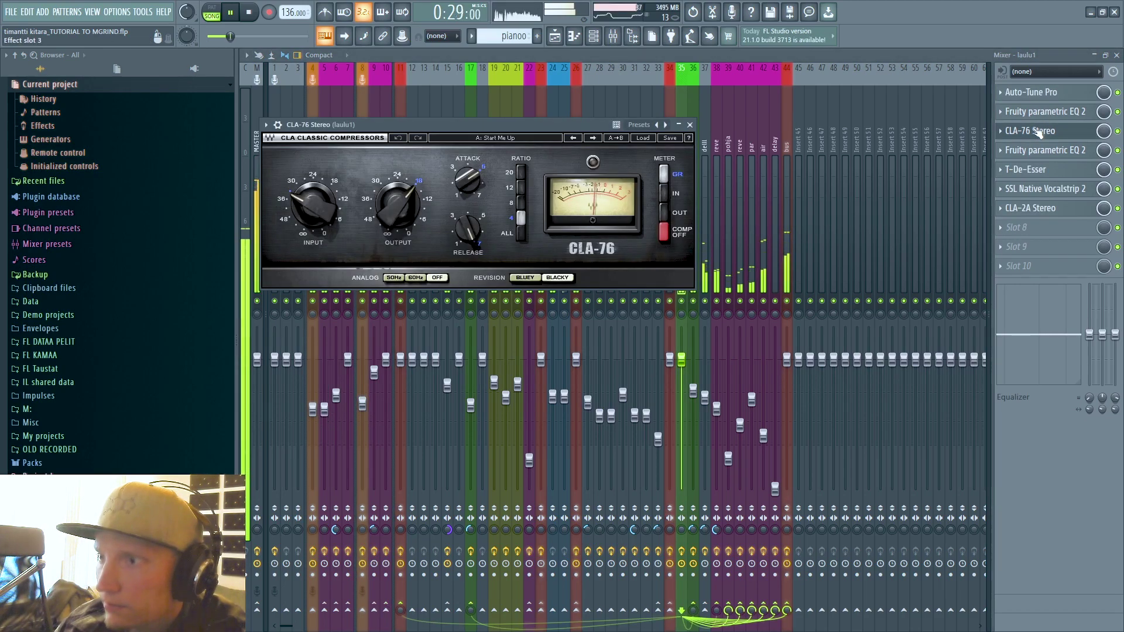
pyautogui.click(690, 125)
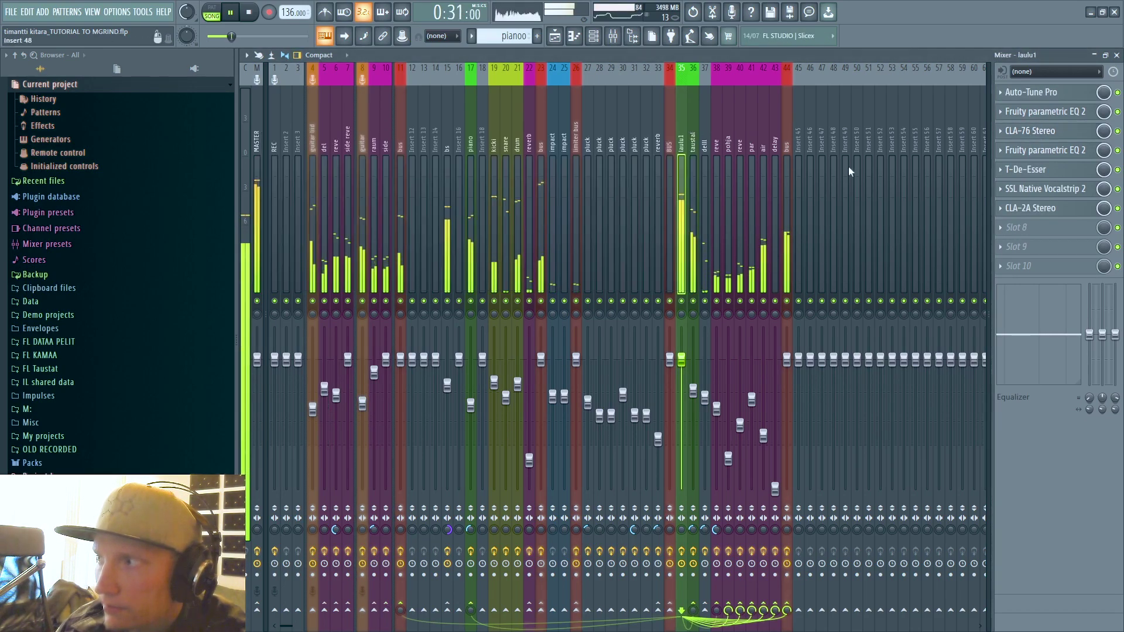
pyautogui.click(1033, 208)
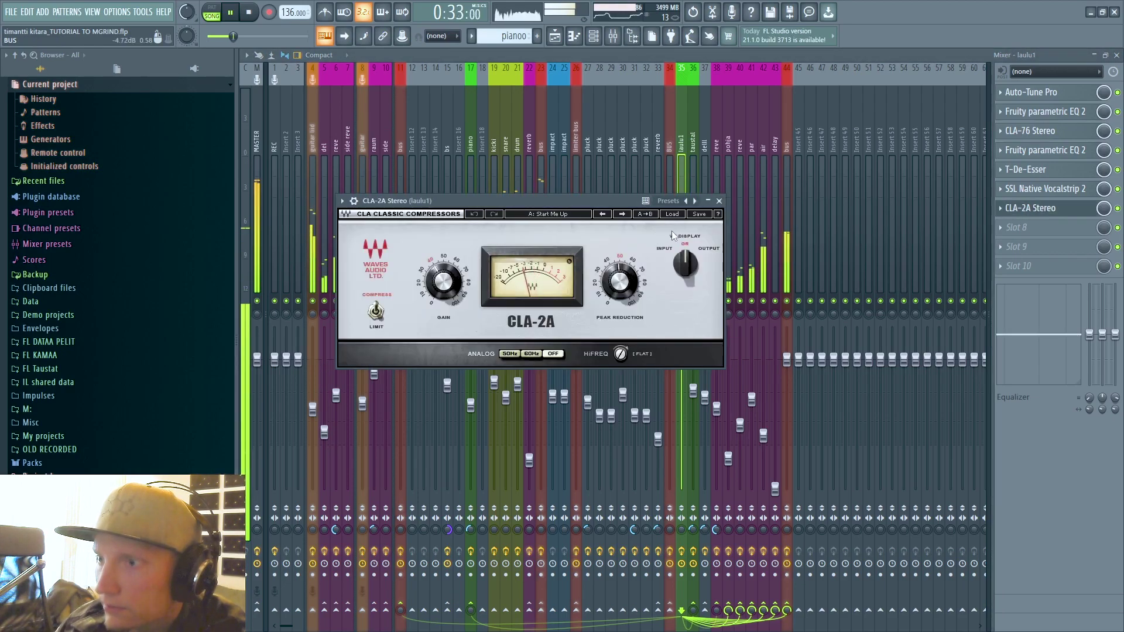
pyautogui.click(719, 201)
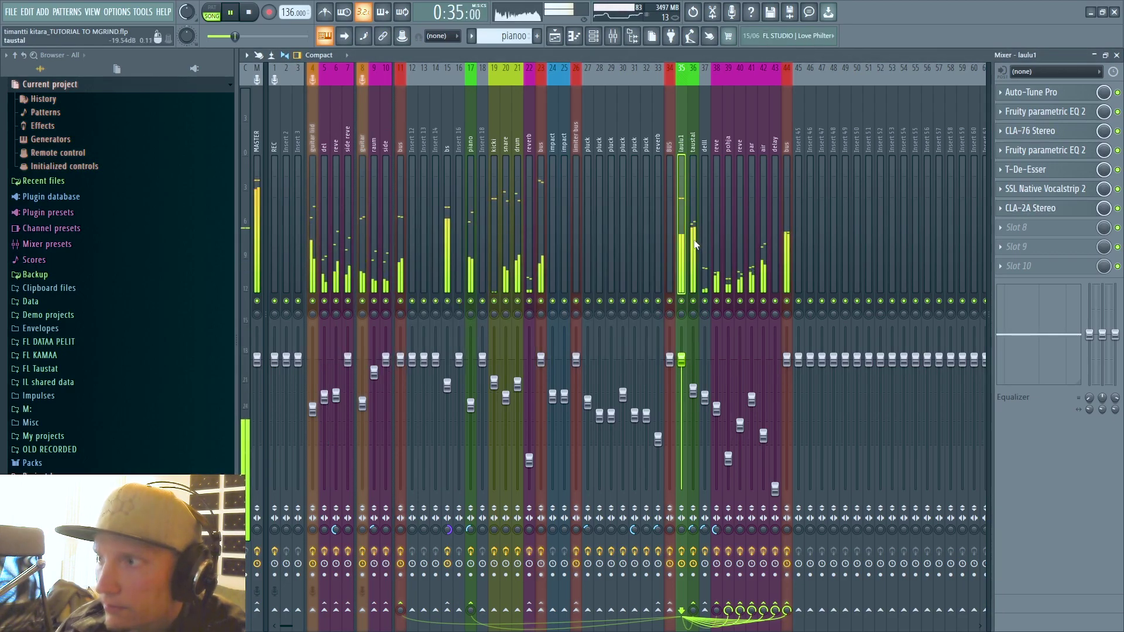
# Inspect the CLA-2A Stereo compressor on the taustal track during playback.
pyautogui.click(694, 199)
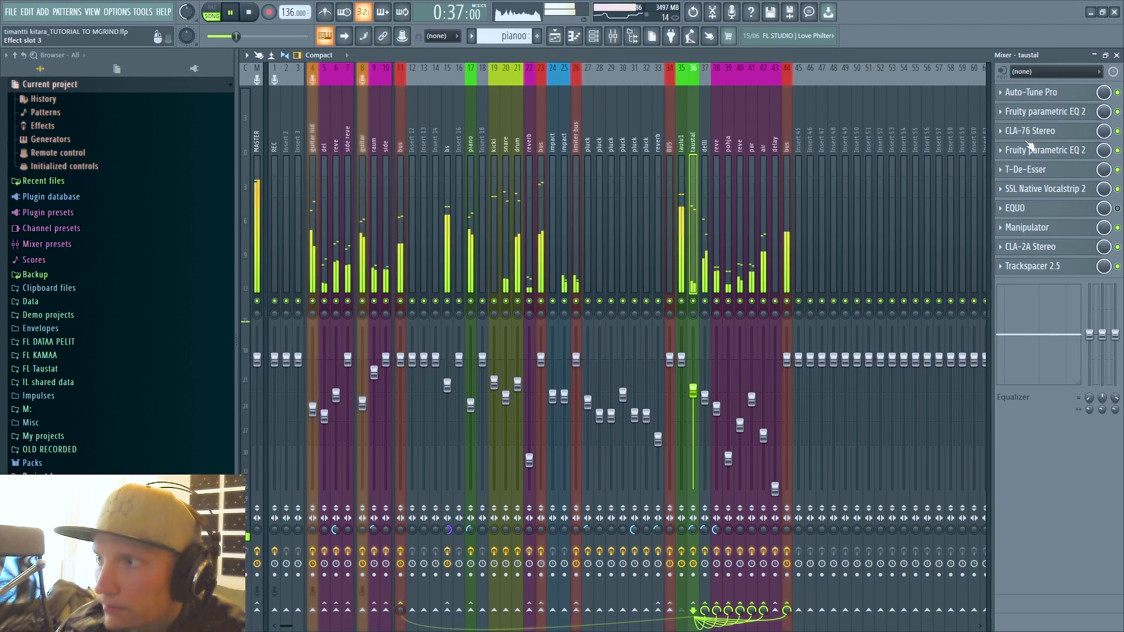
pyautogui.click(1025, 246)
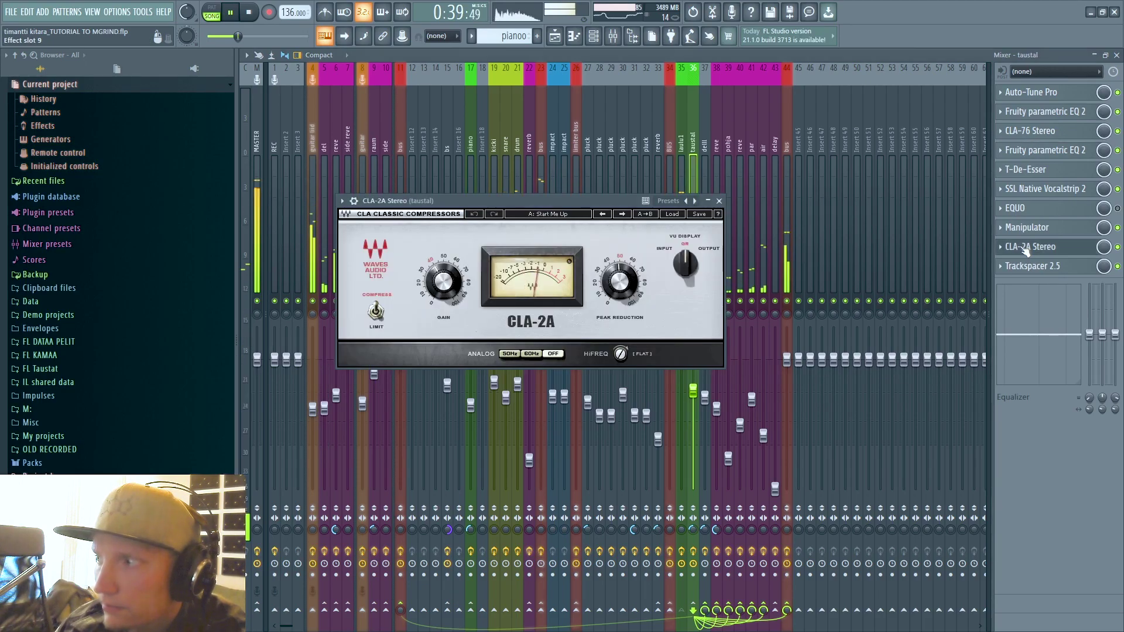
pyautogui.click(719, 201)
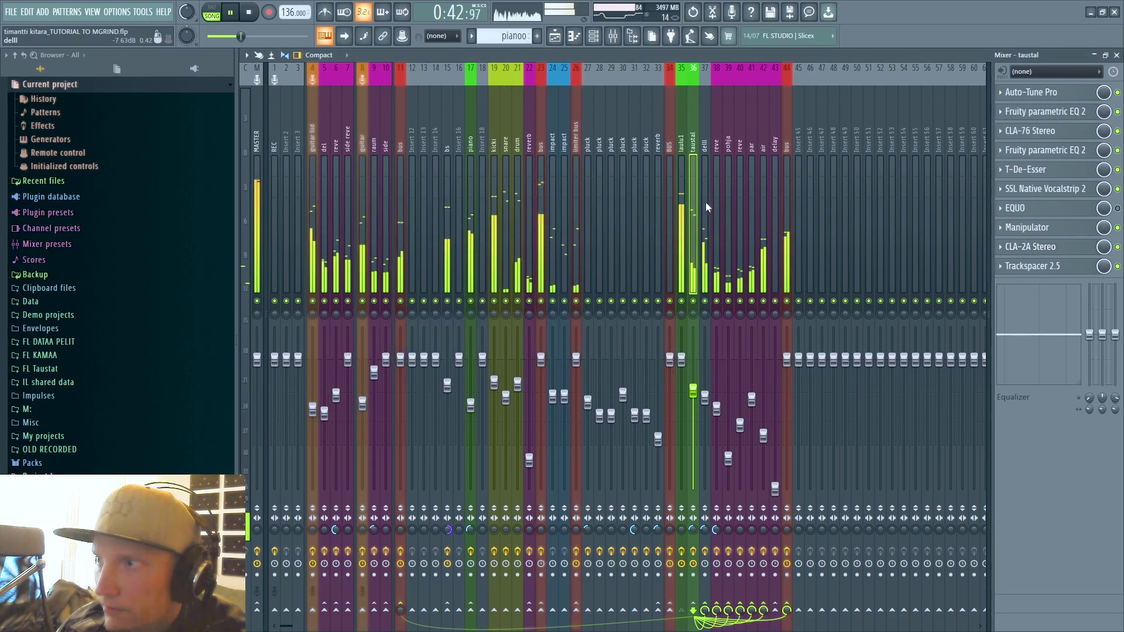
# Review the delay track's effects and the Compressor module of Neutron 3 Elements on the bus at insert 44.
pyautogui.click(704, 202)
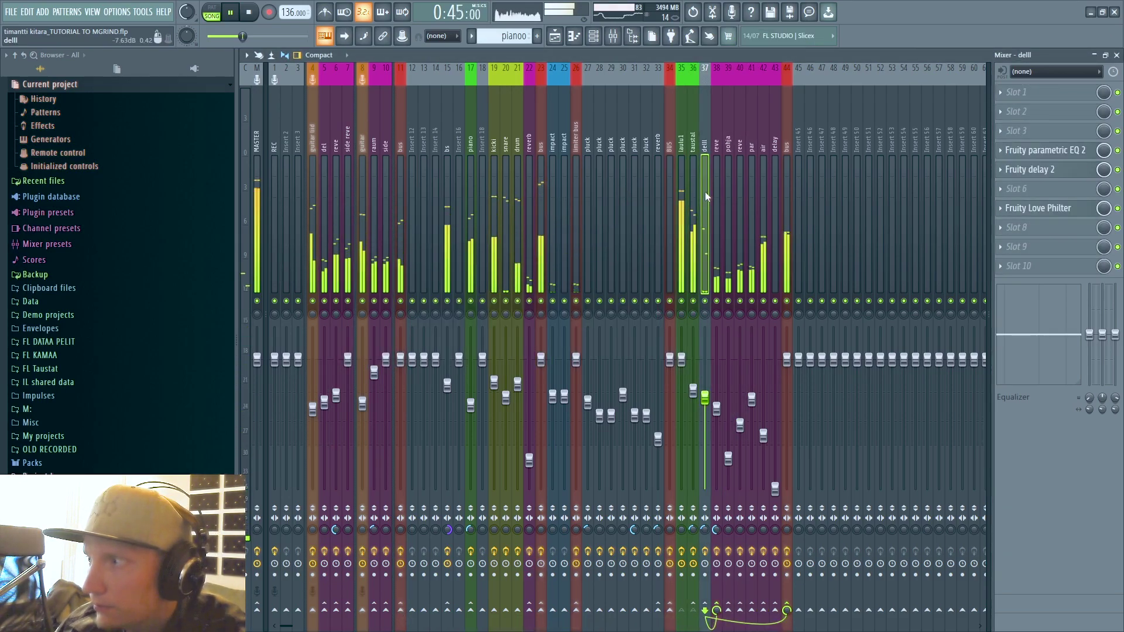
pyautogui.click(783, 194)
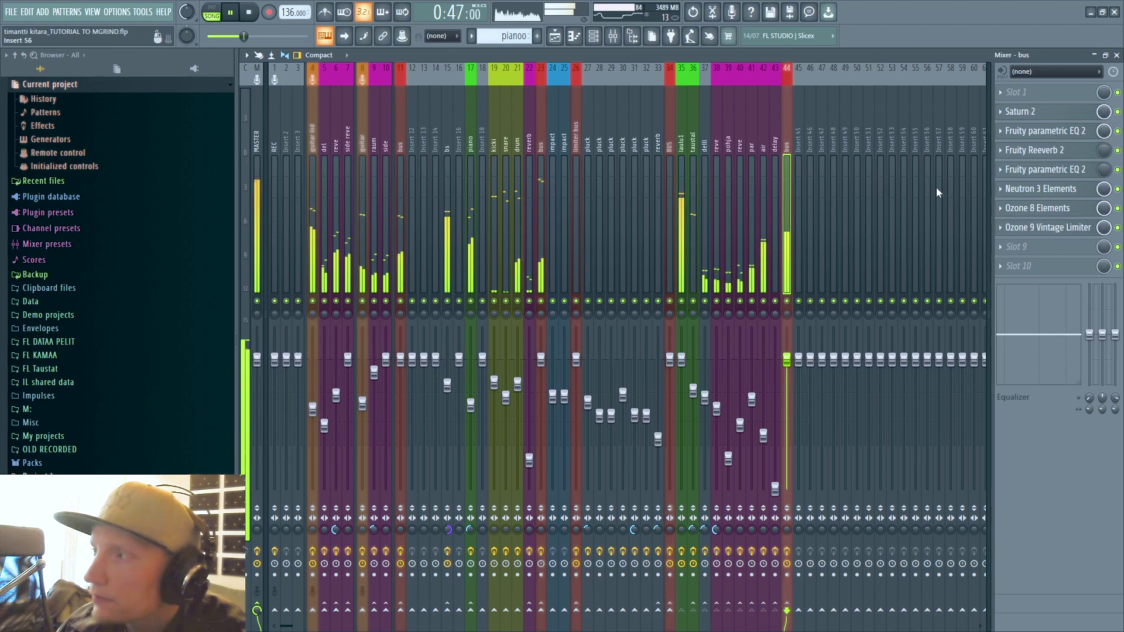
pyautogui.click(1031, 192)
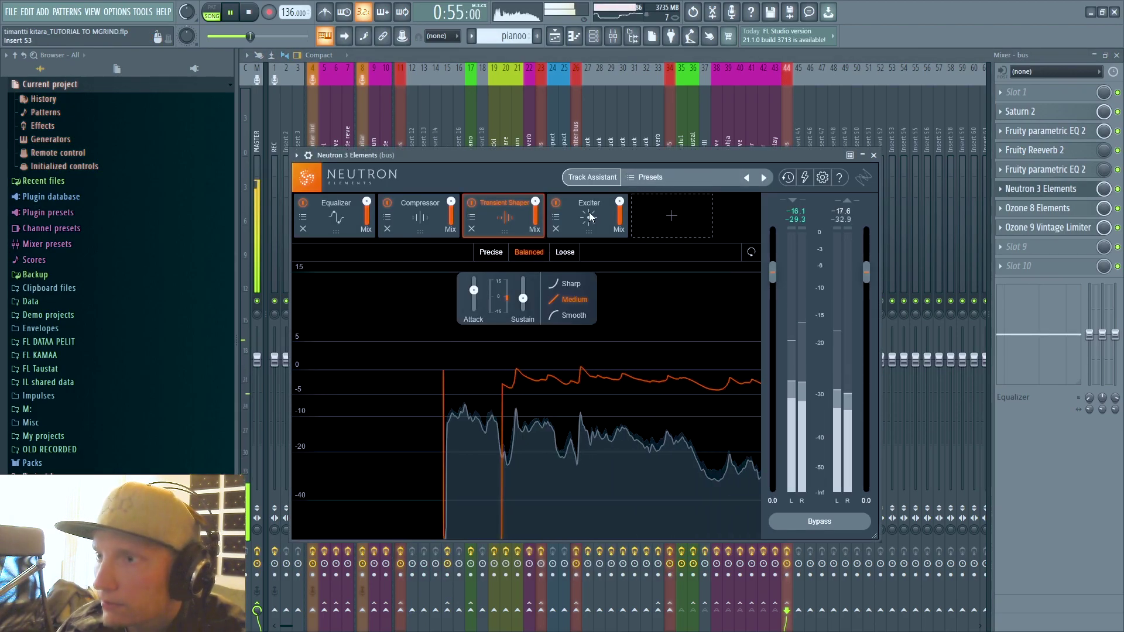
pyautogui.click(409, 222)
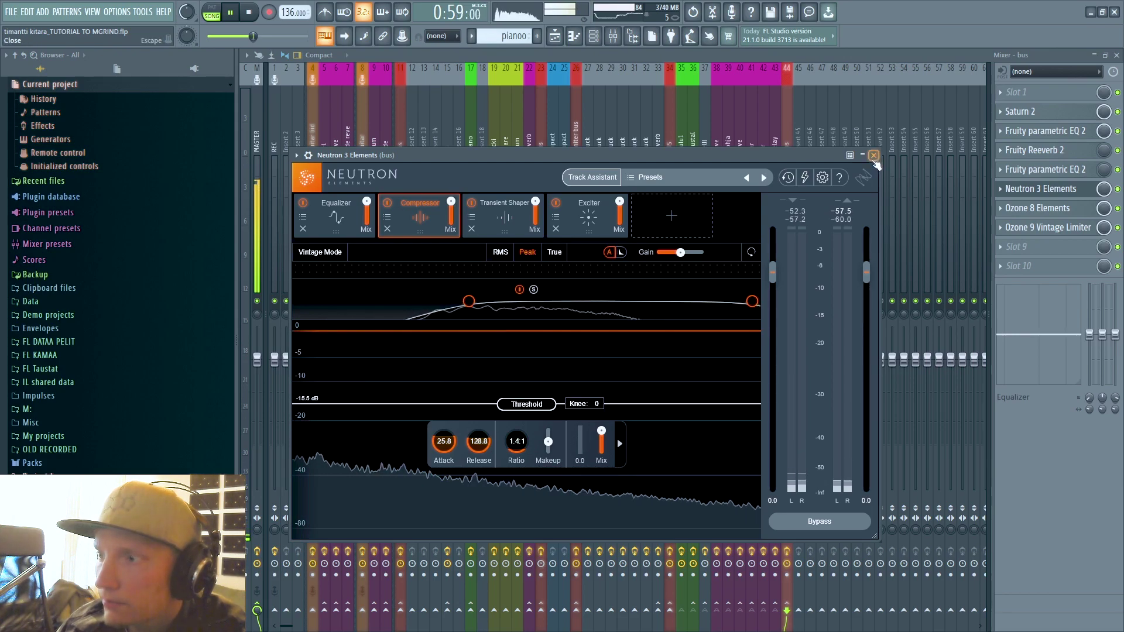
pyautogui.click(873, 155)
# Inspect the Maximizer and Imager modules of Ozone 8 Elements on the bus at insert 11.
pyautogui.click(433, 183)
pyautogui.click(396, 180)
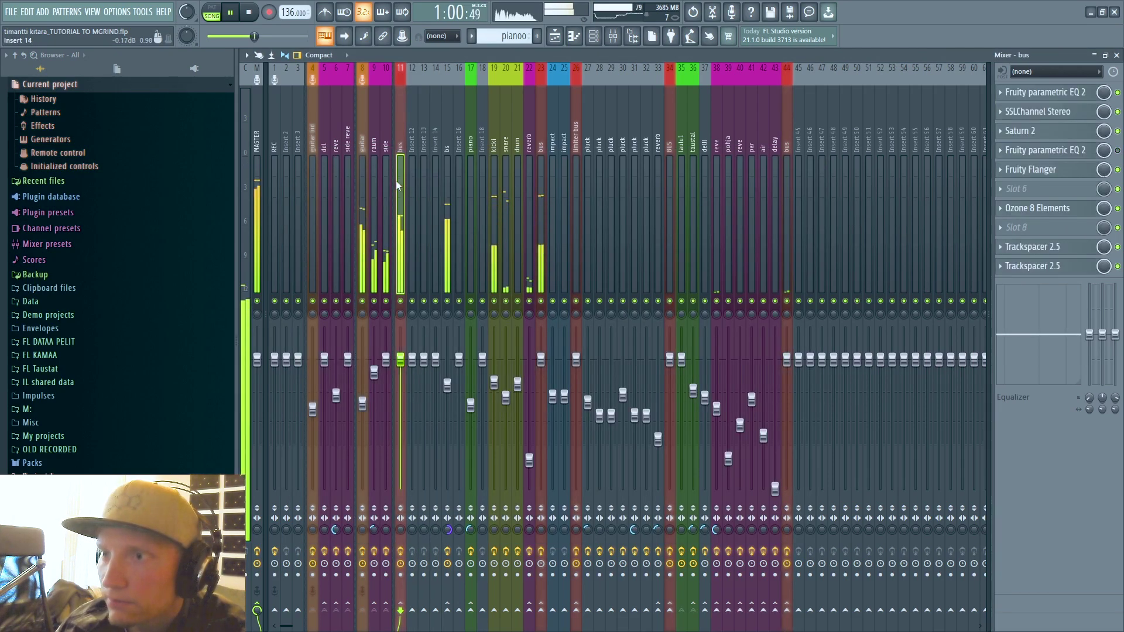
pyautogui.click(1042, 210)
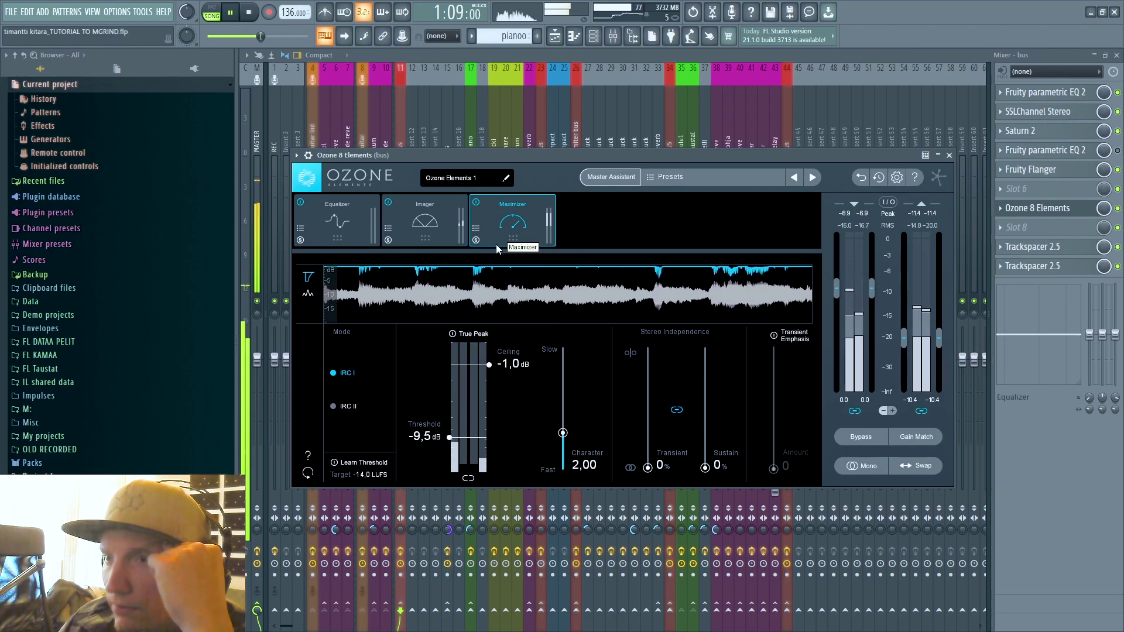
pyautogui.click(406, 219)
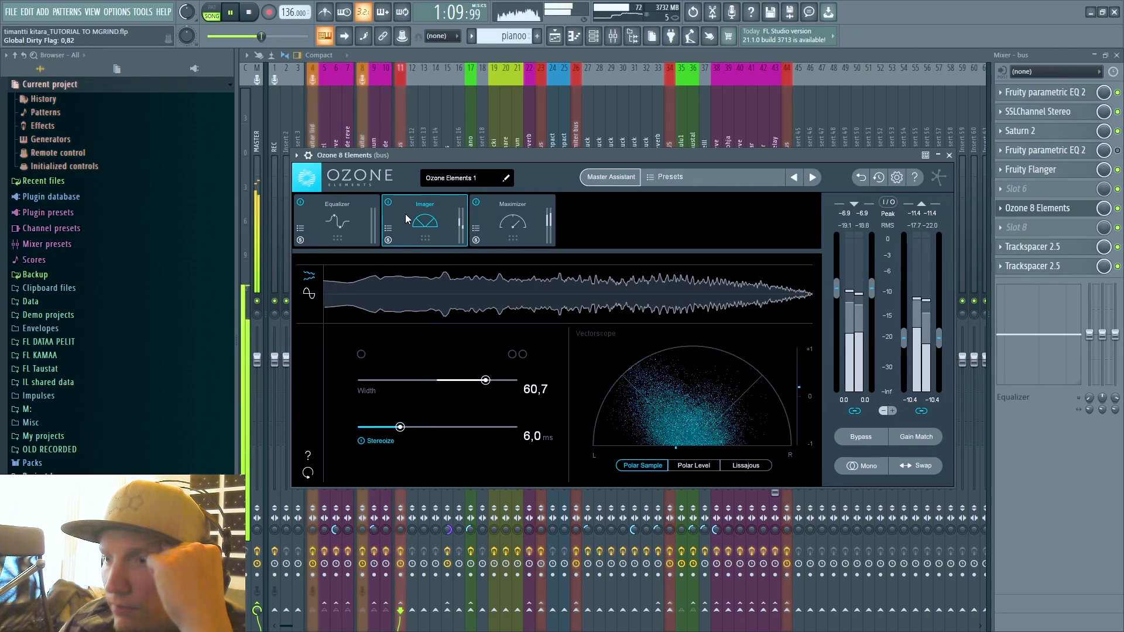
pyautogui.click(949, 155)
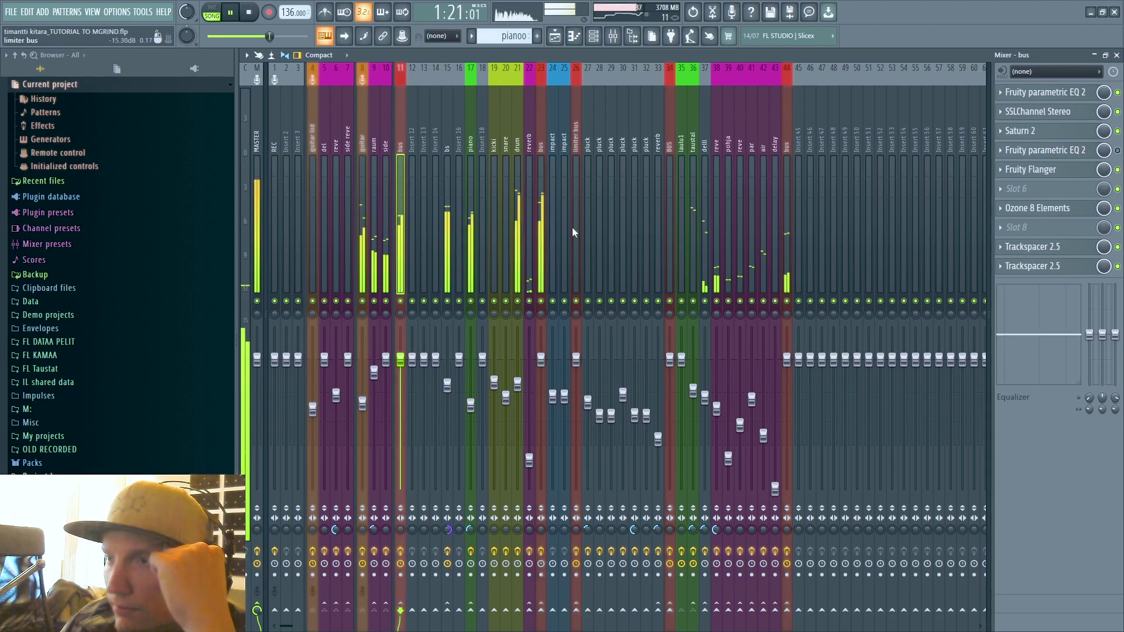
# Inspect the CLA-76 Stereo compressor on the piano track during playback.
pyautogui.click(460, 205)
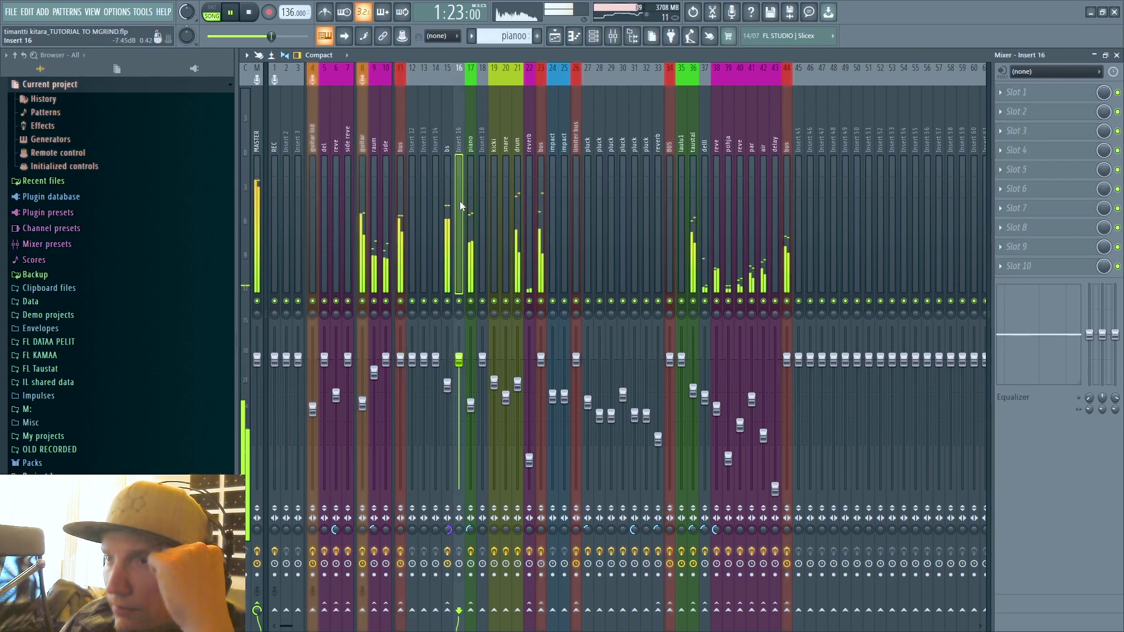
pyautogui.click(468, 206)
pyautogui.click(1028, 151)
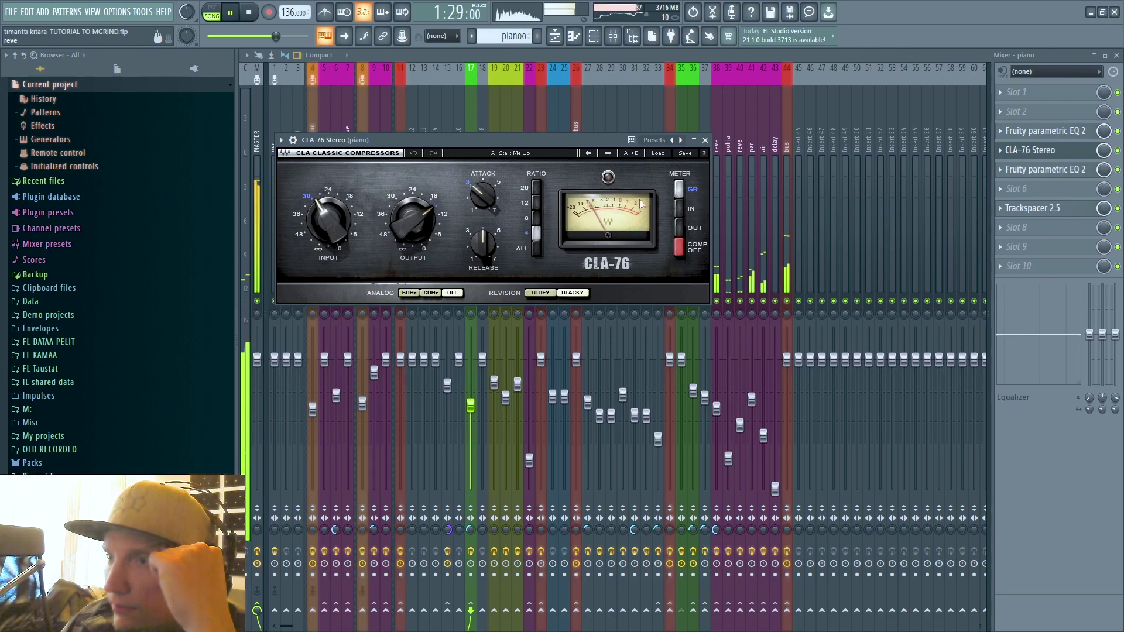
pyautogui.click(705, 141)
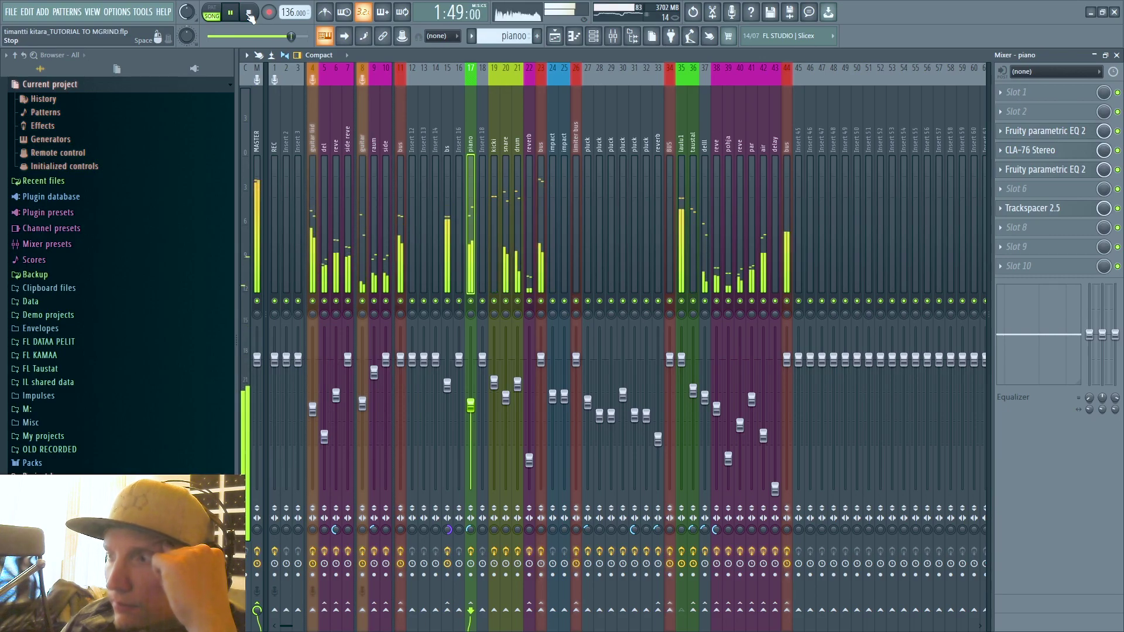
# Return to the playlist and follow playback through the final bars of the arrangement.
pyautogui.doubleClick(932, 58)
pyautogui.moveTo(550, 65); pyautogui.dragTo(889, 97)
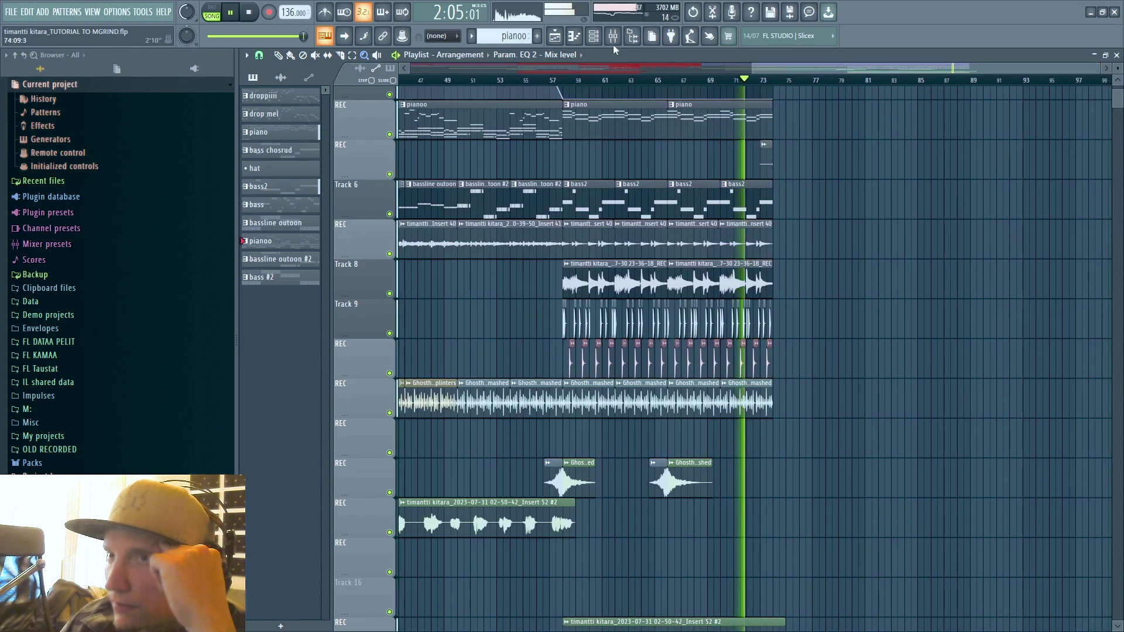
# Stop playback, show the whole arrangement in the playlist and clear the clip selection.
pyautogui.click(252, 14)
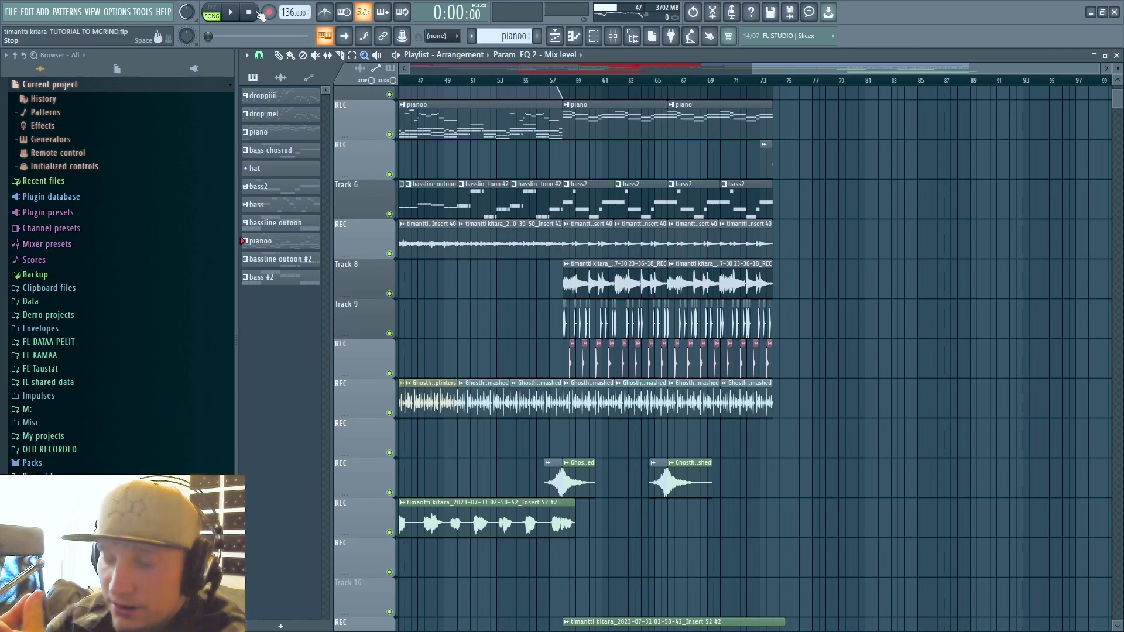
pyautogui.scroll(-5, 768, 81)
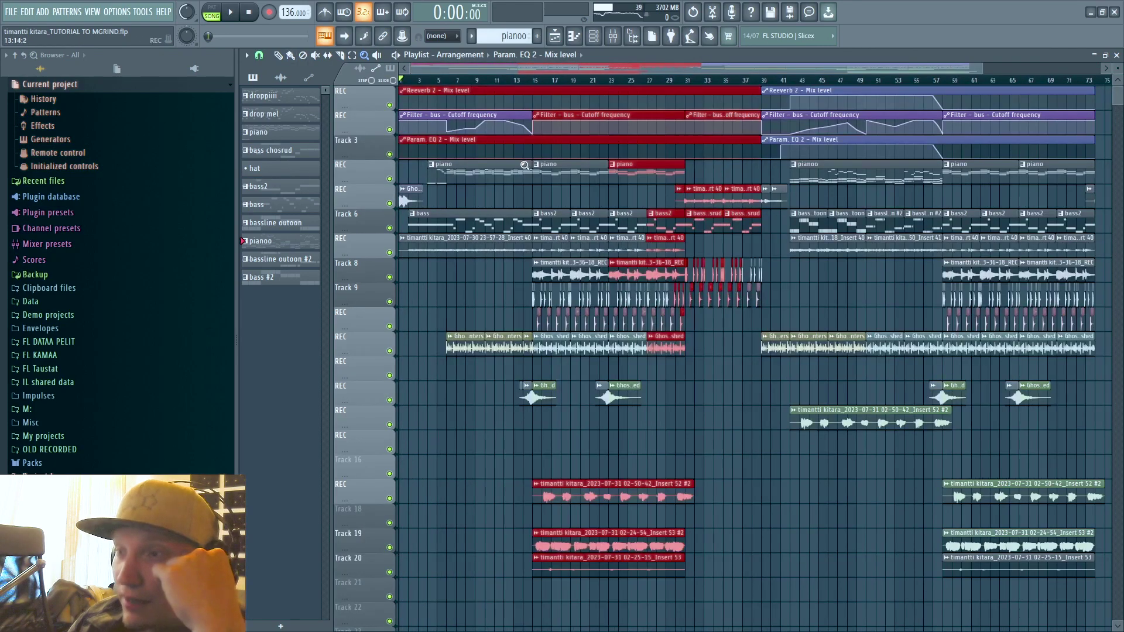
pyautogui.click(498, 91)
pyautogui.click(290, 56)
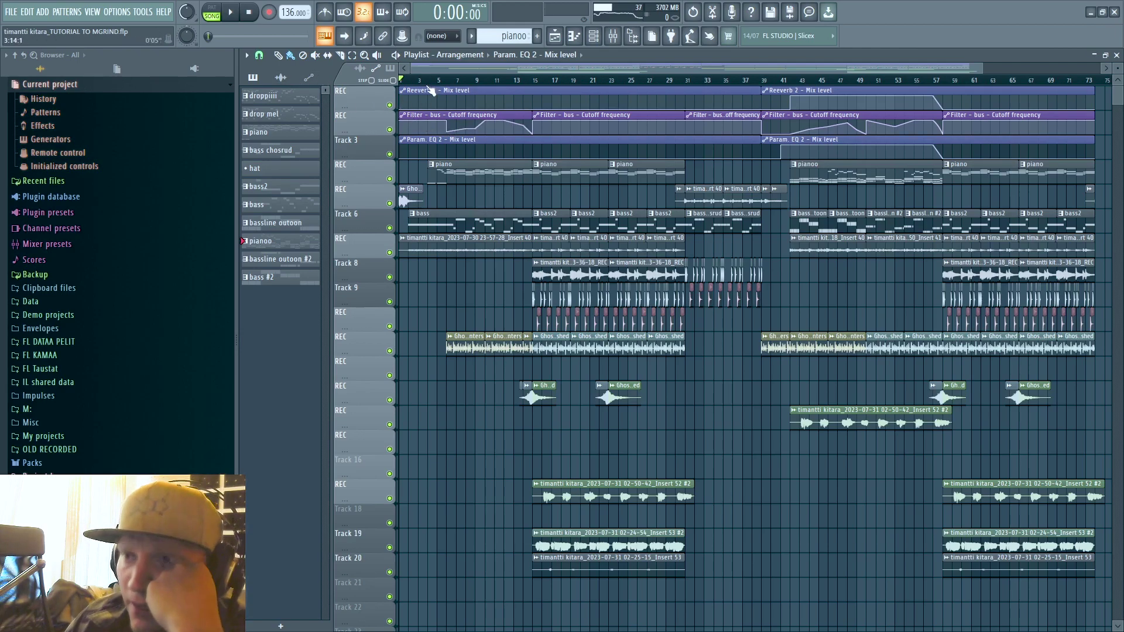
# Solo Track 6 with the bass patterns, play it briefly from the song's start, and open the mixer.
pyautogui.press('space')
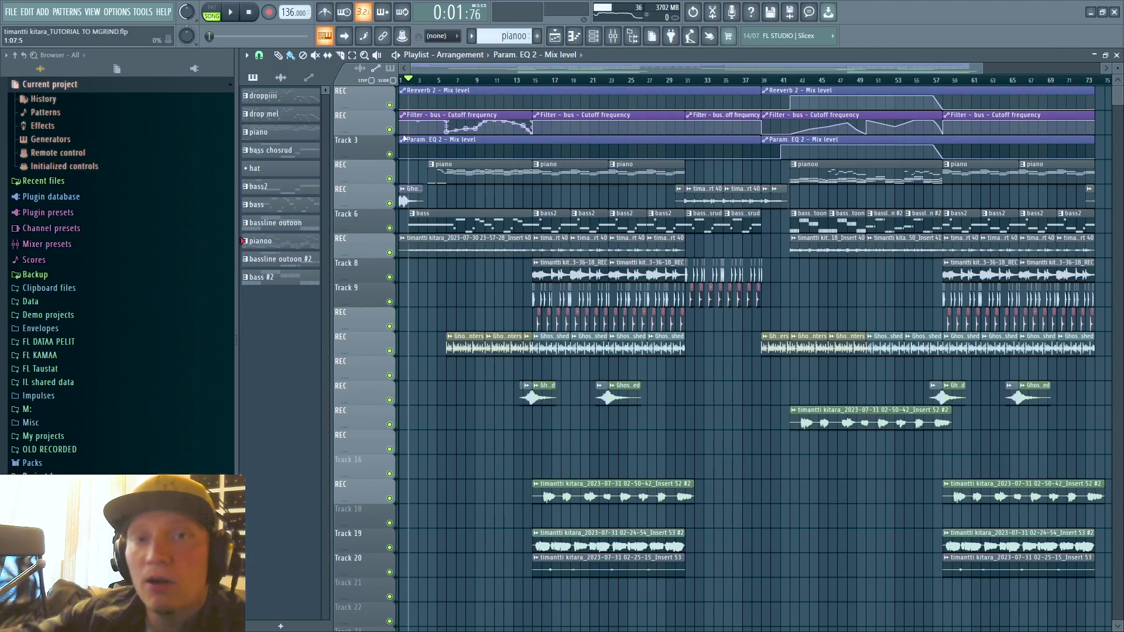
pyautogui.scroll(-6, 448, 357)
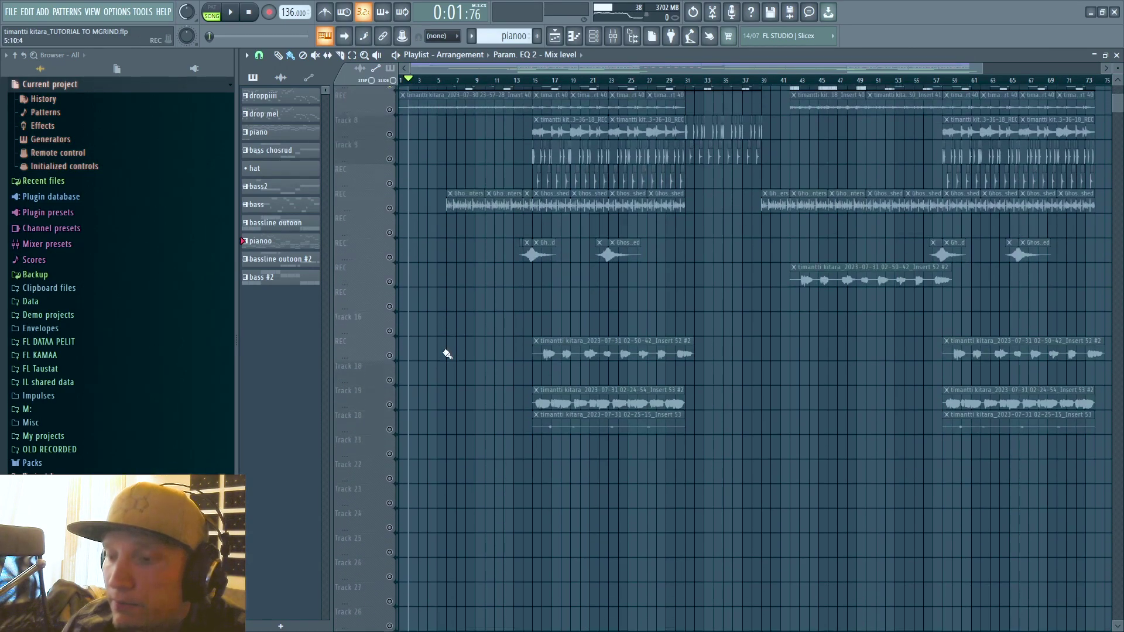
pyautogui.scroll(2, 452, 364)
pyautogui.press('space')
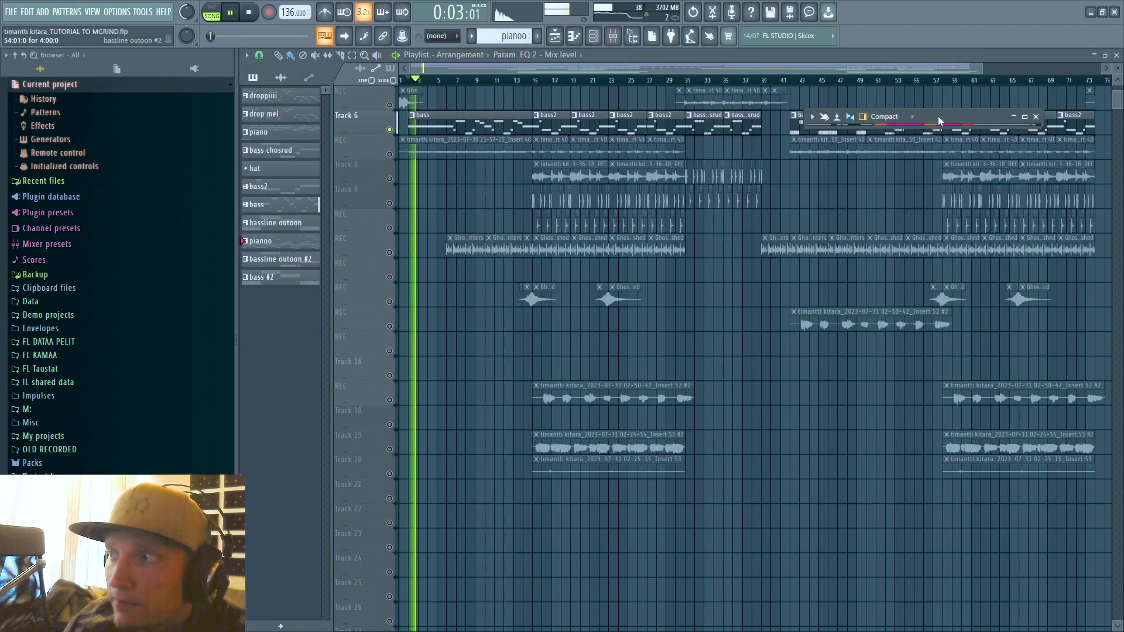
pyautogui.press('F9')
pyautogui.press('space')
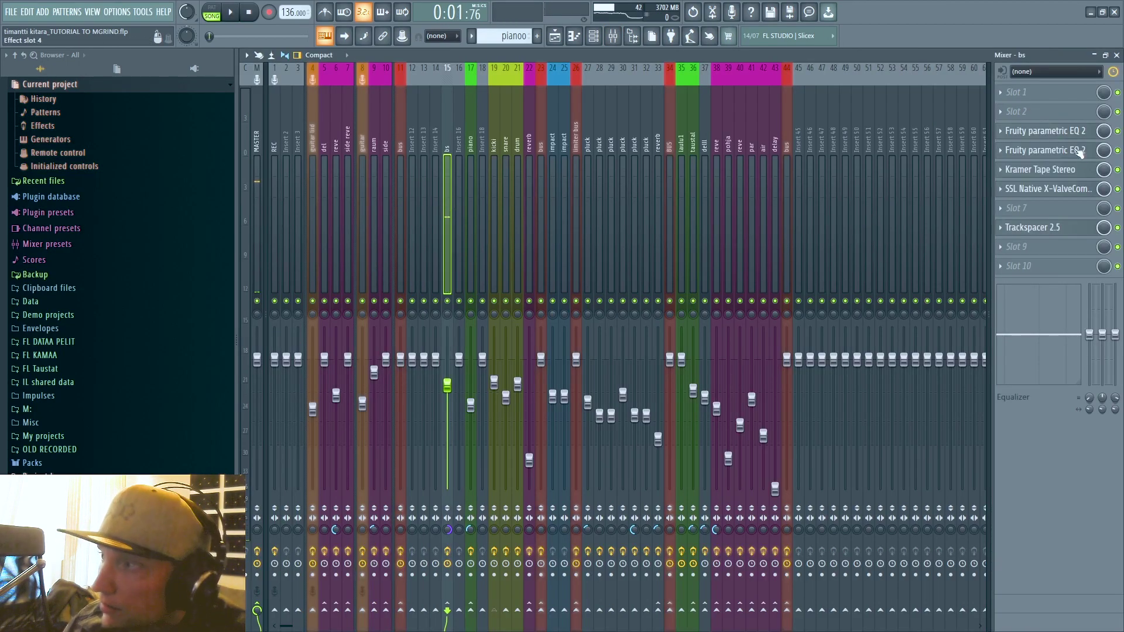
# Review the two Fruity parametric EQ 2 effects on the bs mixer track.
pyautogui.click(1037, 140)
pyautogui.click(1039, 153)
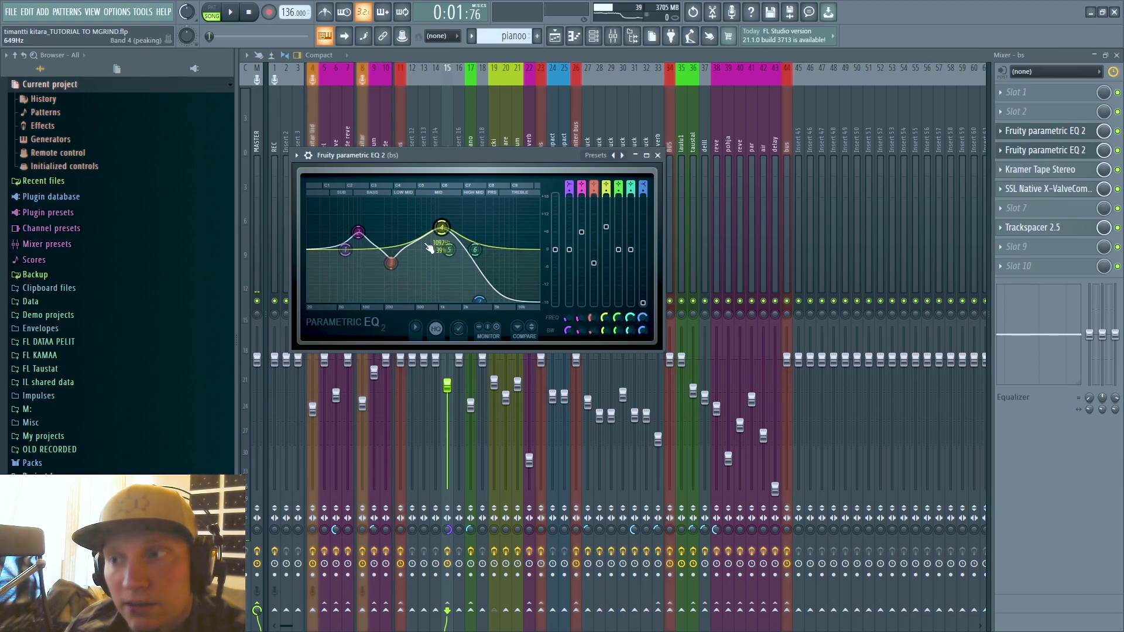
pyautogui.click(657, 155)
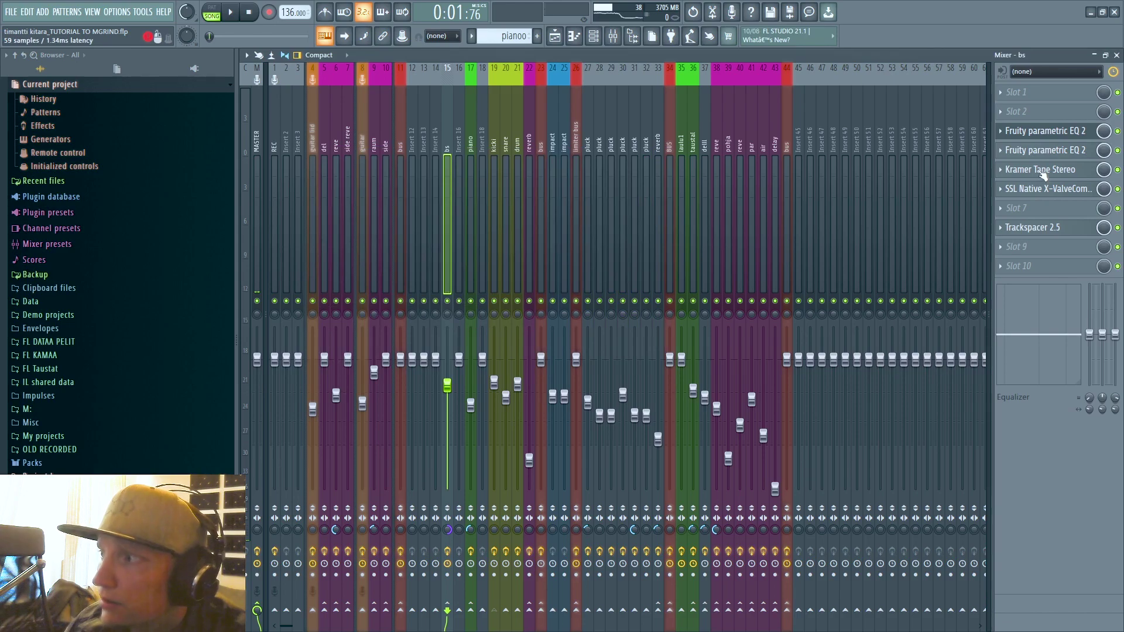
# Inspect the Kramer Tape Stereo plug-in on the bs track while playing the bass.
pyautogui.click(1041, 170)
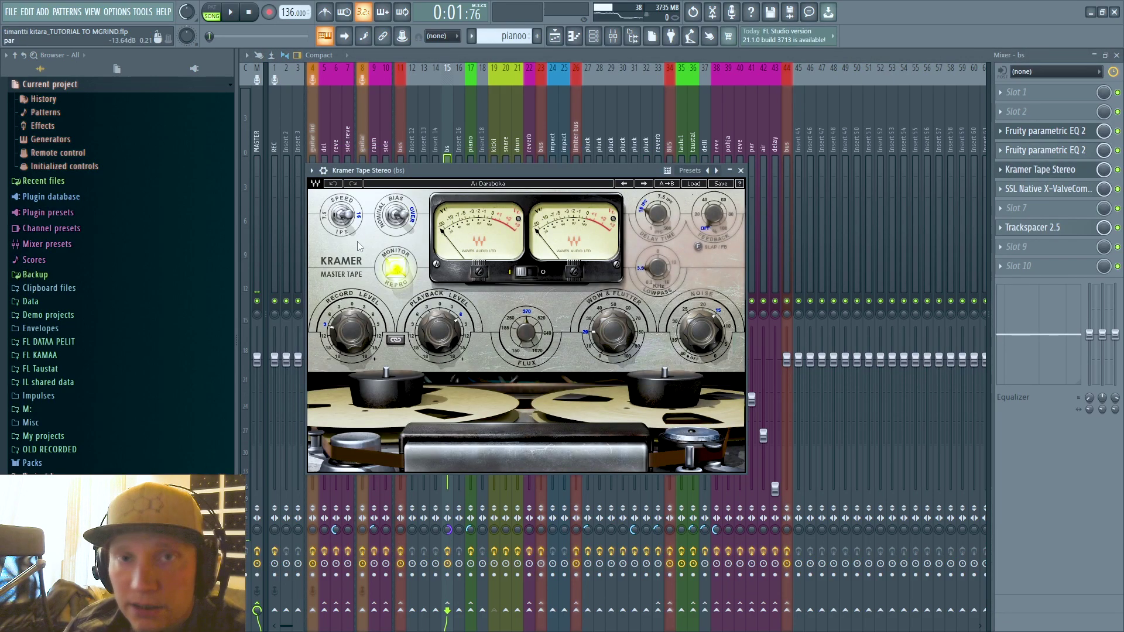
pyautogui.press('space')
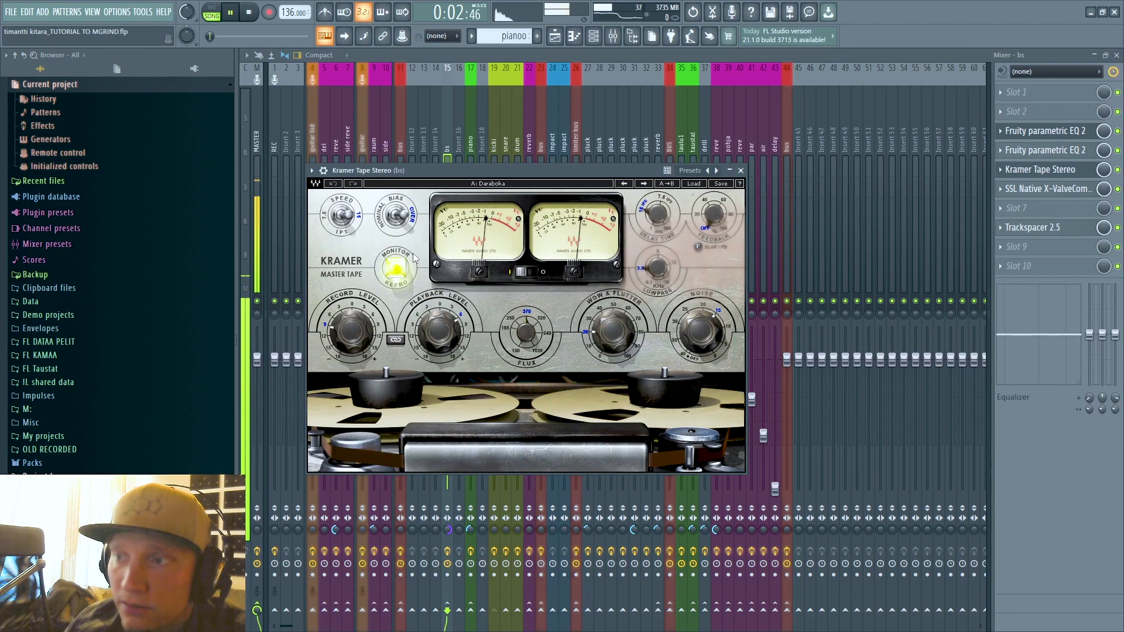
pyautogui.press('space')
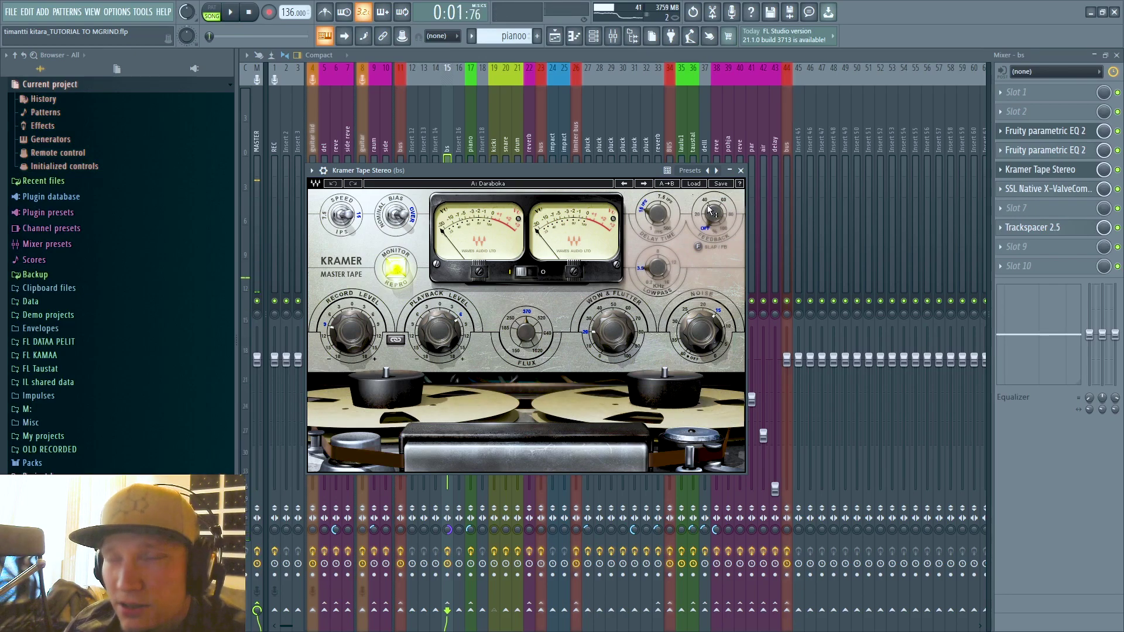
pyautogui.click(741, 170)
# Try moving the Kramer Tape Stereo effect to another slot in the bs track's effect chain.
pyautogui.click(1000, 170)
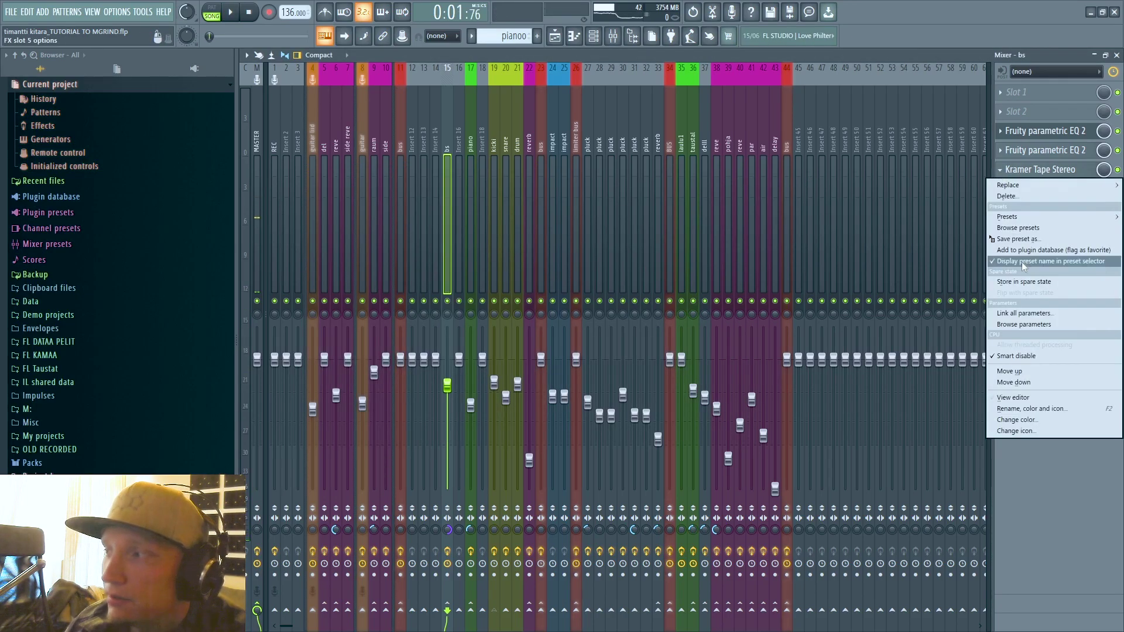
pyautogui.click(1030, 374)
pyautogui.moveTo(1007, 191); pyautogui.dragTo(1006, 171)
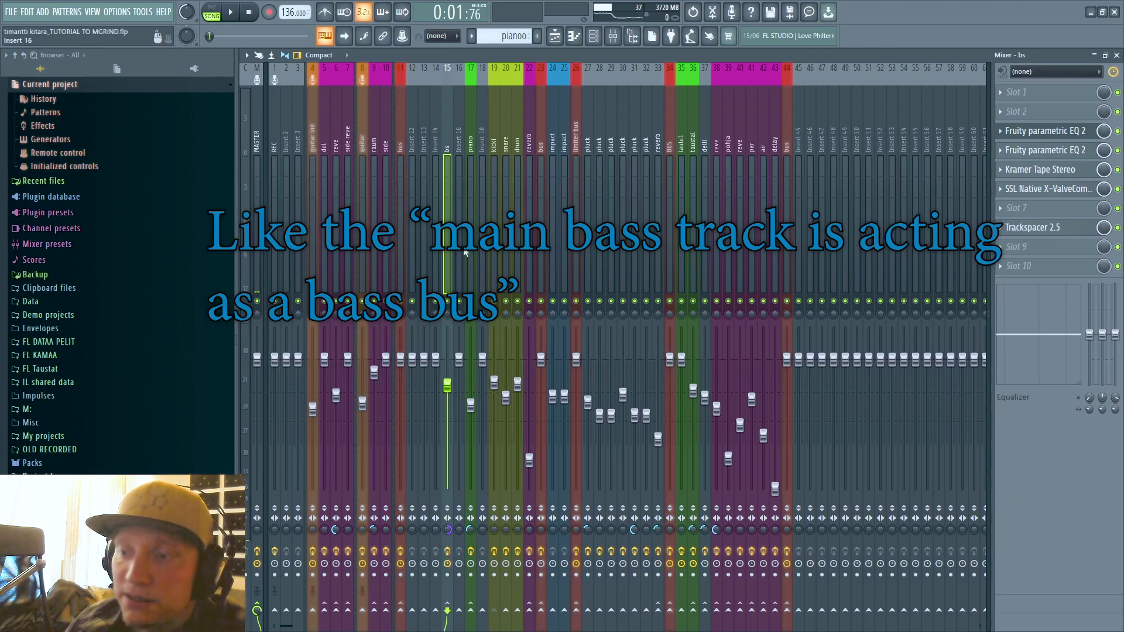
# Check the bs track's stereo separation, and examine the attack, ratio and knee of its SSL Native X-ValveComp during playback.
pyautogui.moveTo(447, 530); pyautogui.dragTo(447, 524)
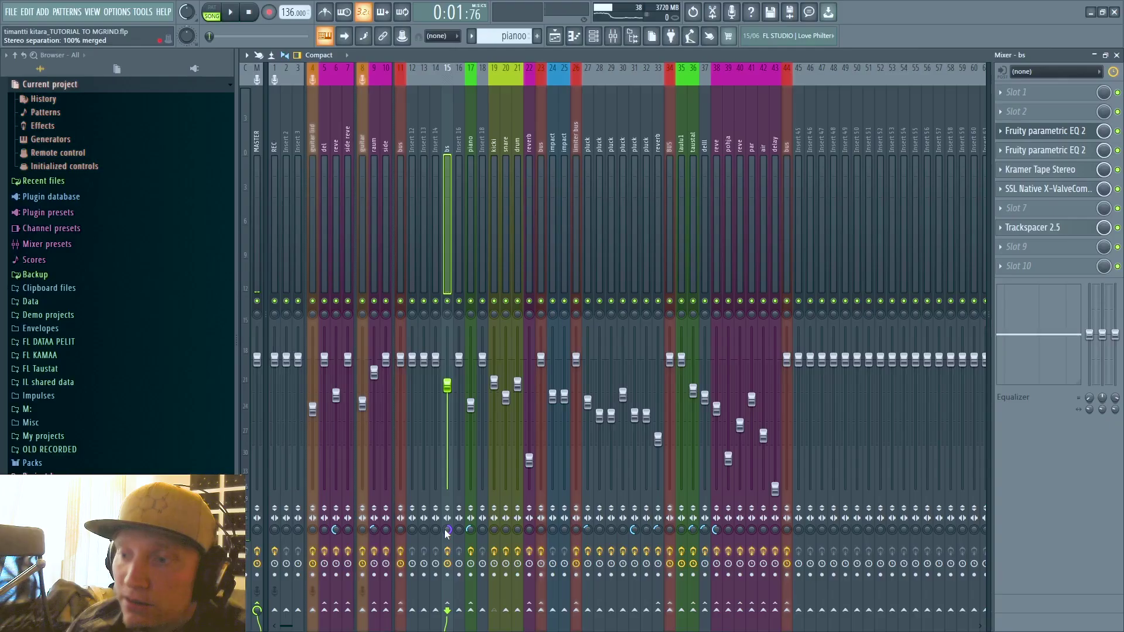
pyautogui.click(1043, 189)
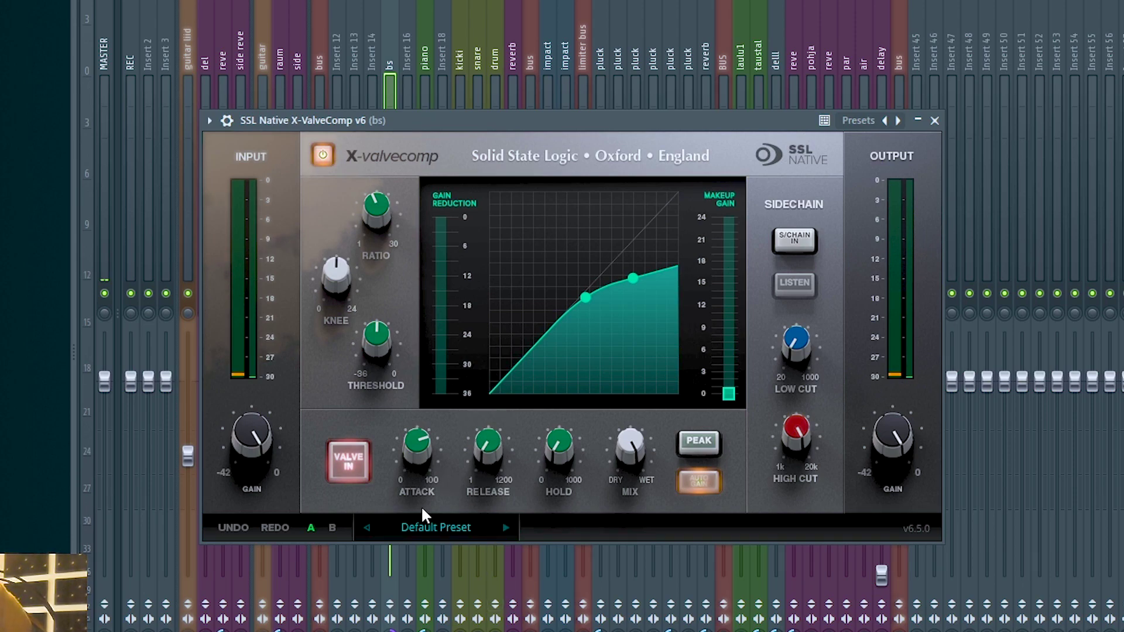
pyautogui.moveTo(417, 451)
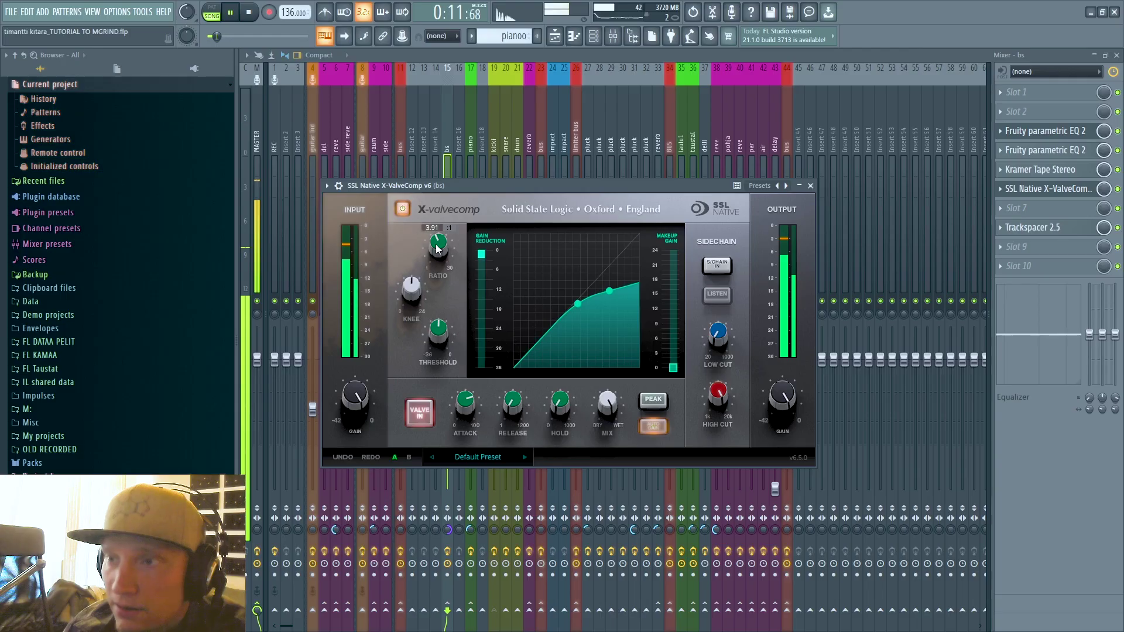
pyautogui.moveTo(375, 215)
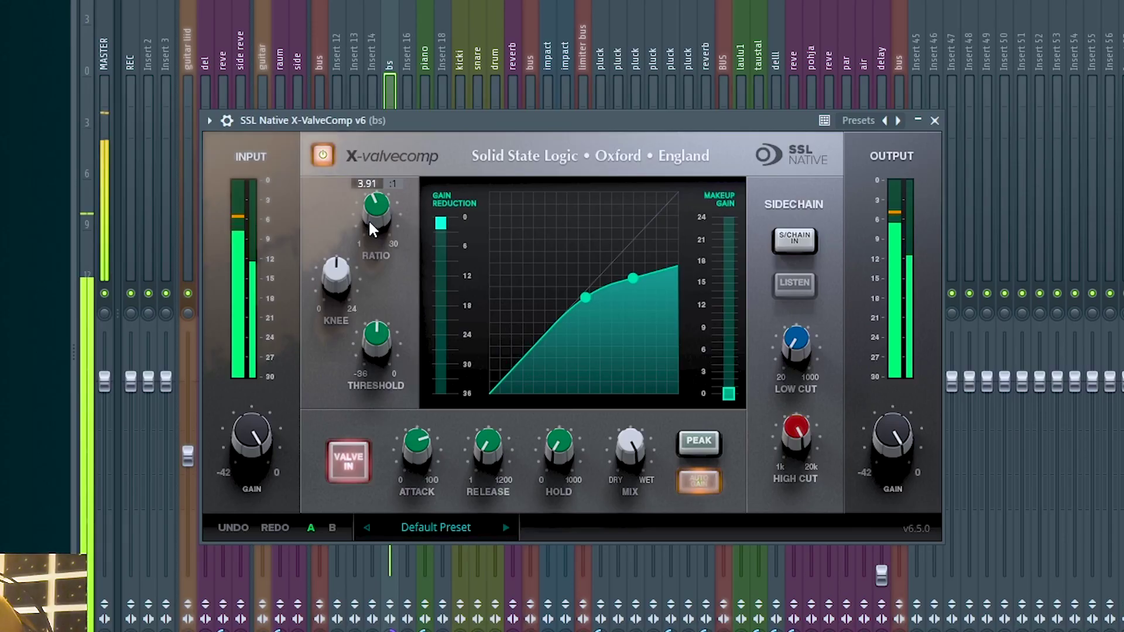
pyautogui.moveTo(337, 286)
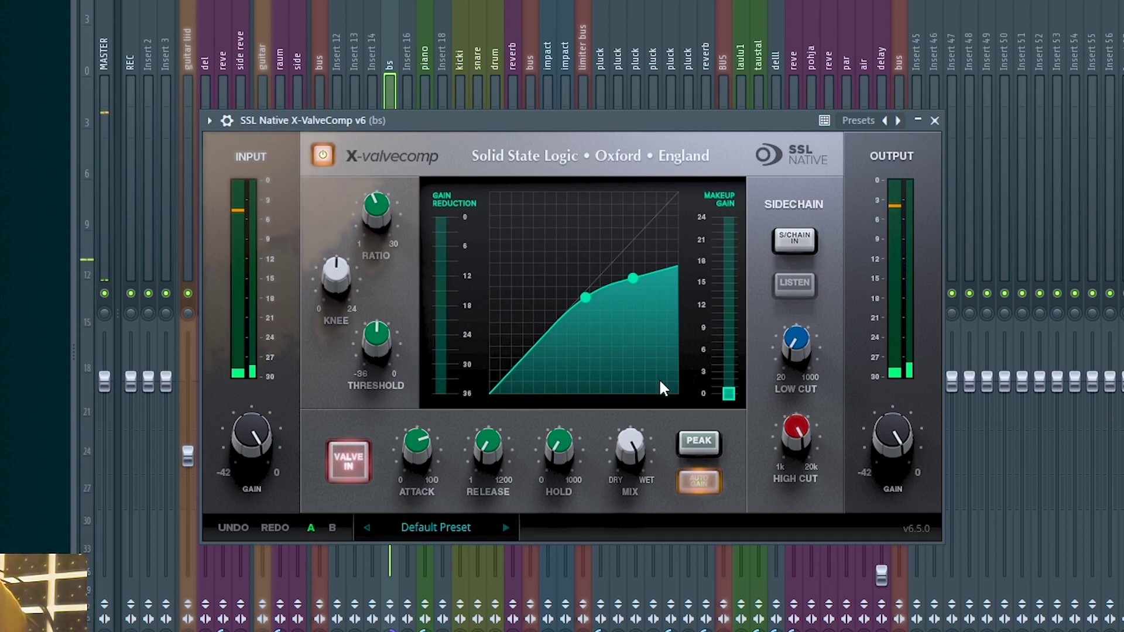
# Try higher sidechain low cut settings on the X-ValveComp, including 357 Hz, during playback and return the low cut to its low setting.
pyautogui.moveTo(795, 367)
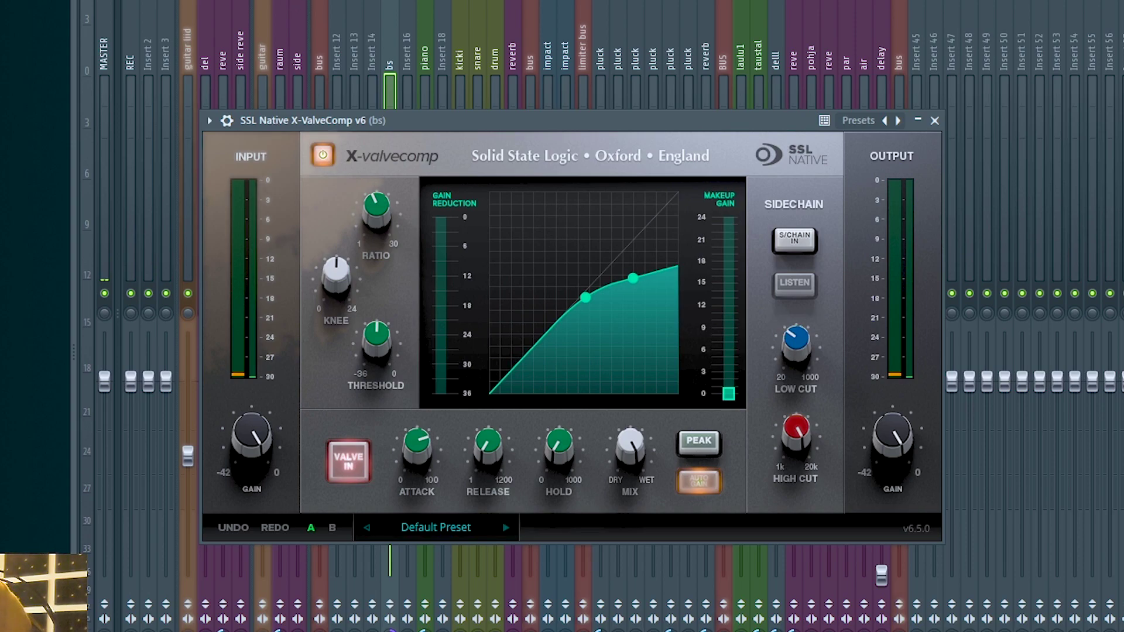
pyautogui.scroll(5, 794, 338)
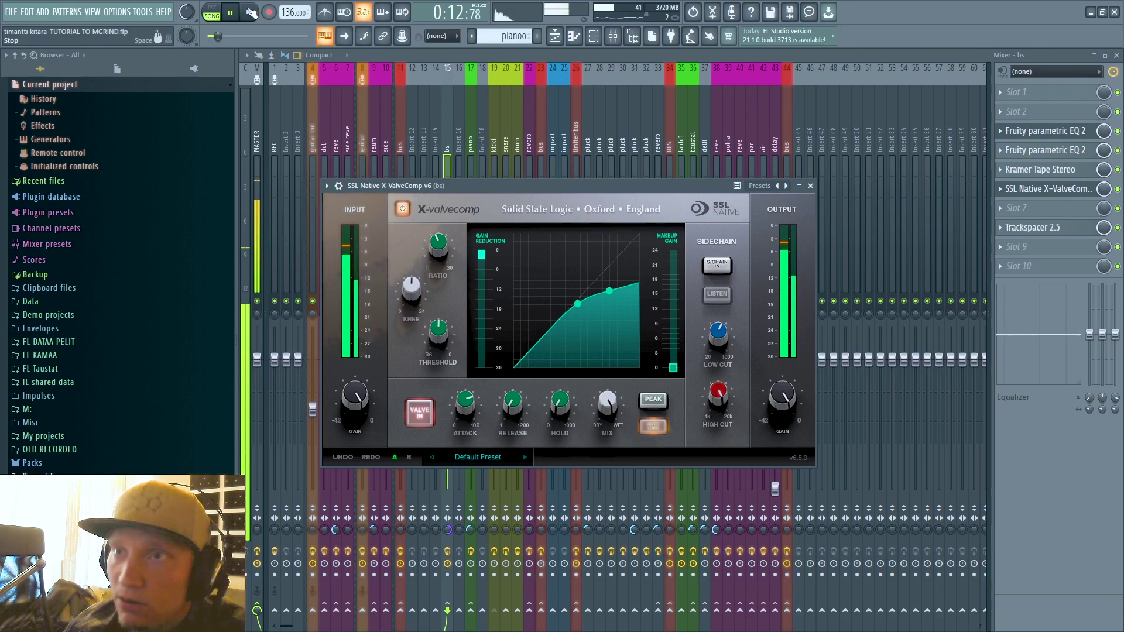
pyautogui.click(250, 14)
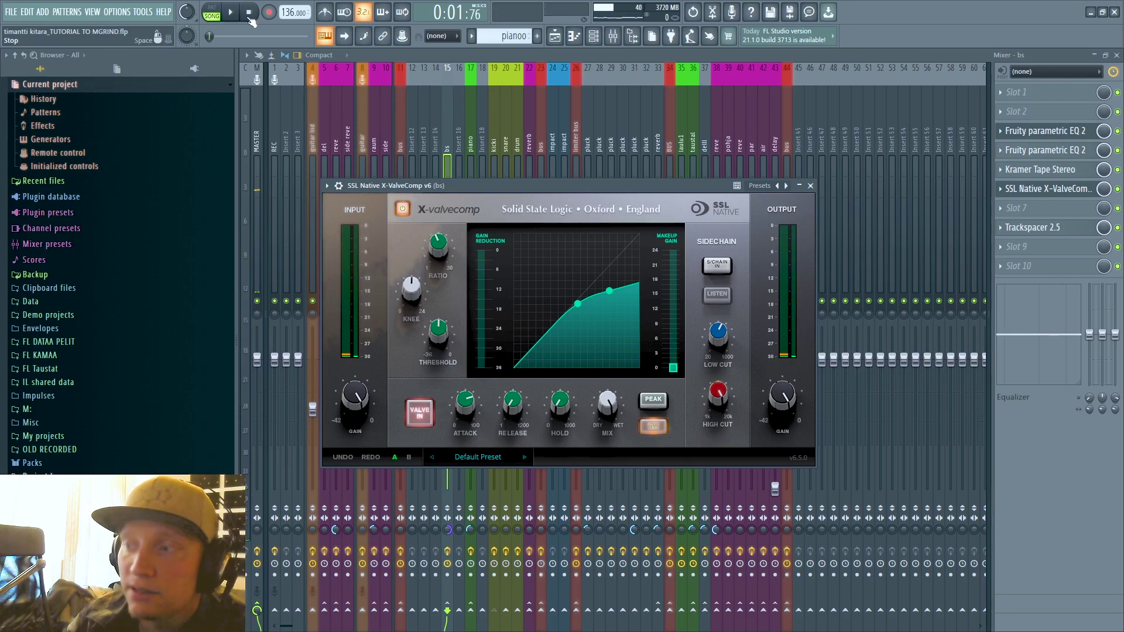
pyautogui.press('space')
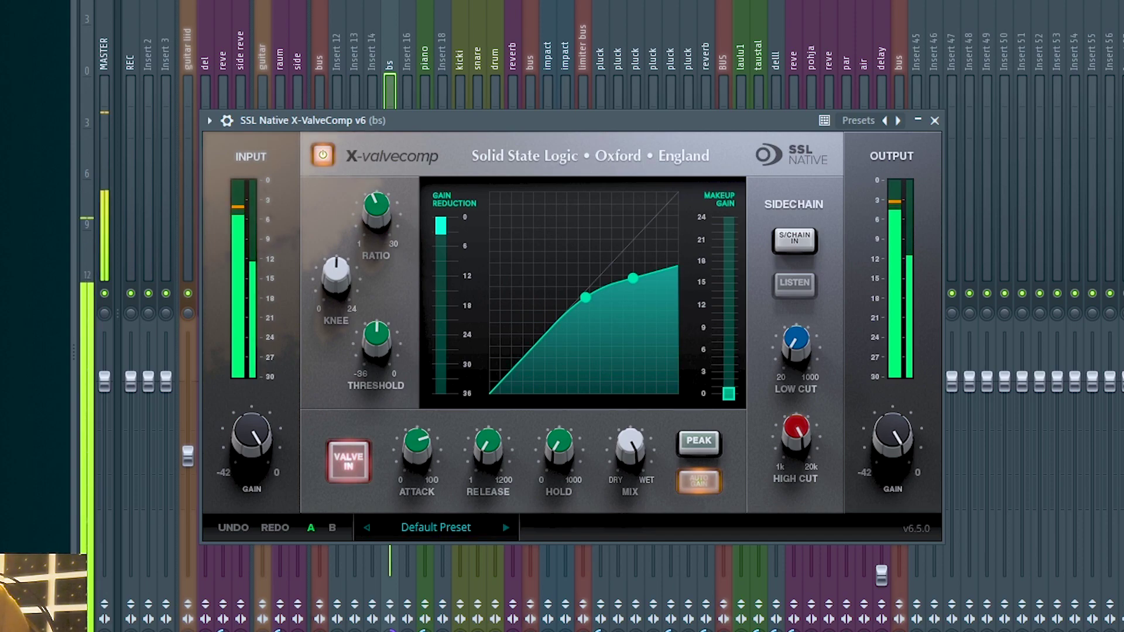
pyautogui.moveTo(796, 342); pyautogui.dragTo(774, 283)
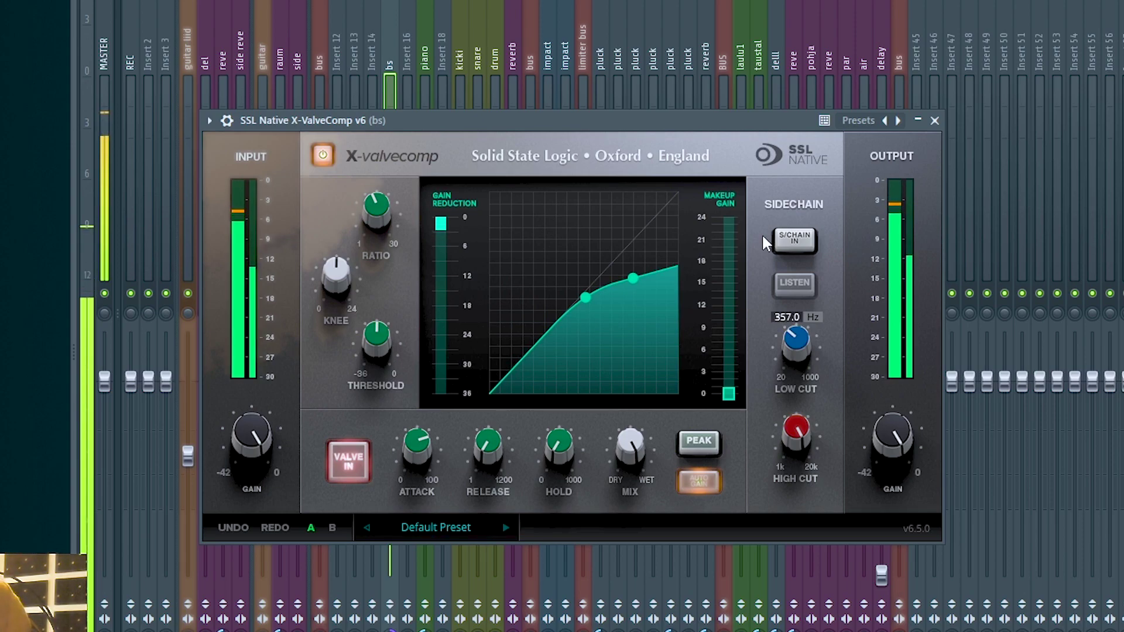
pyautogui.moveTo(763, 236); pyautogui.dragTo(767, 471)
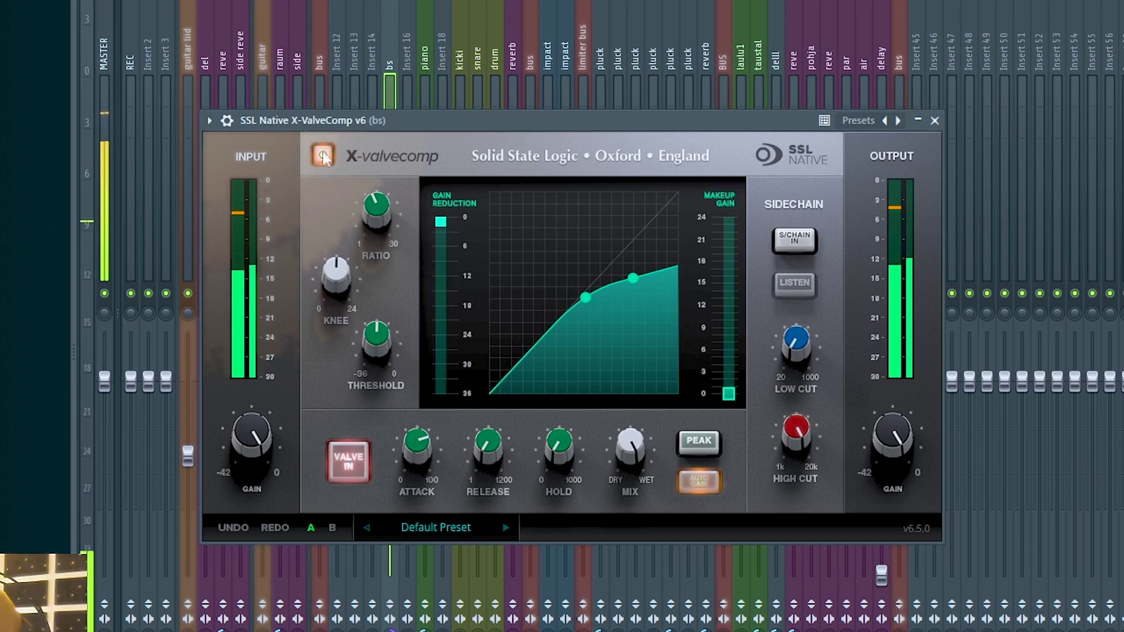
# Try out the release and hold times of the X-ValveComp on the bs track.
pyautogui.moveTo(483, 454)
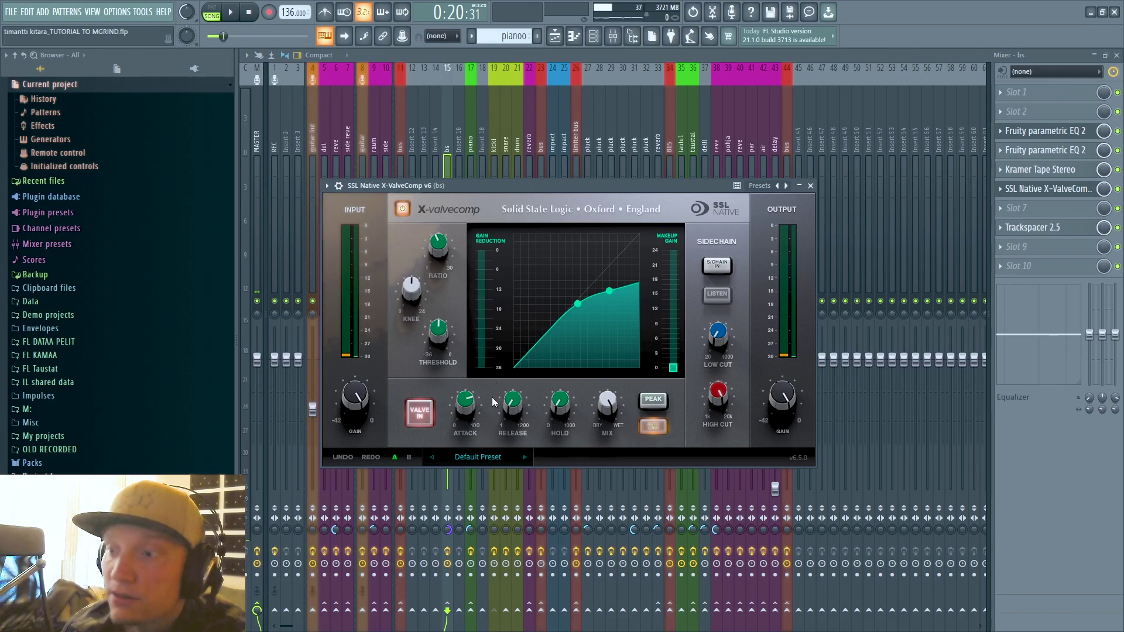
pyautogui.moveTo(512, 409); pyautogui.dragTo(531, 607)
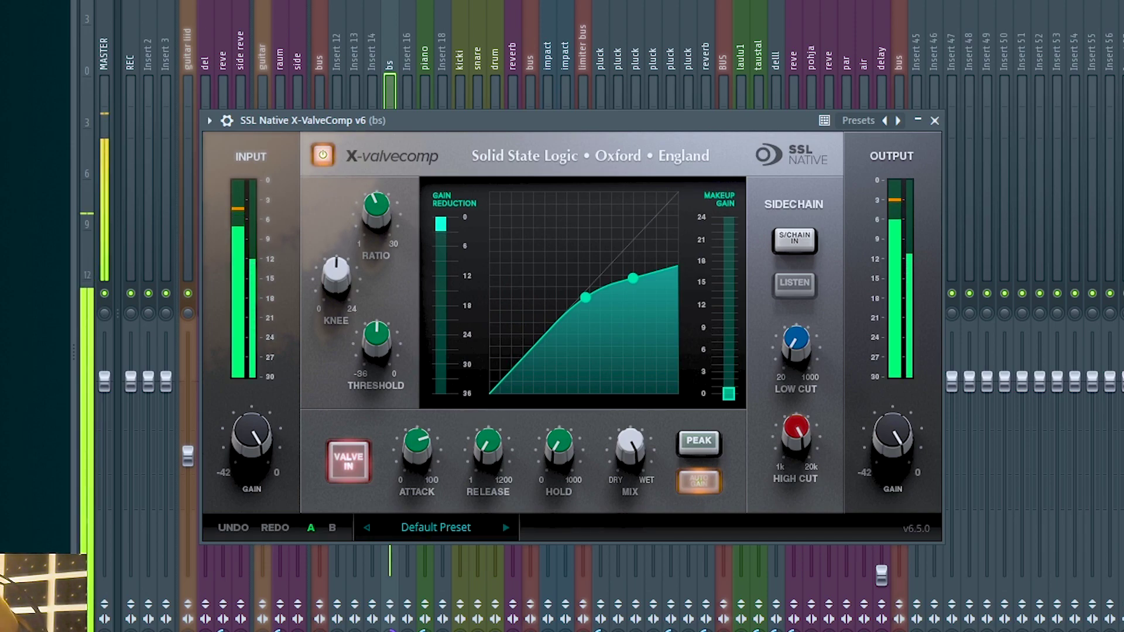
pyautogui.moveTo(565, 465)
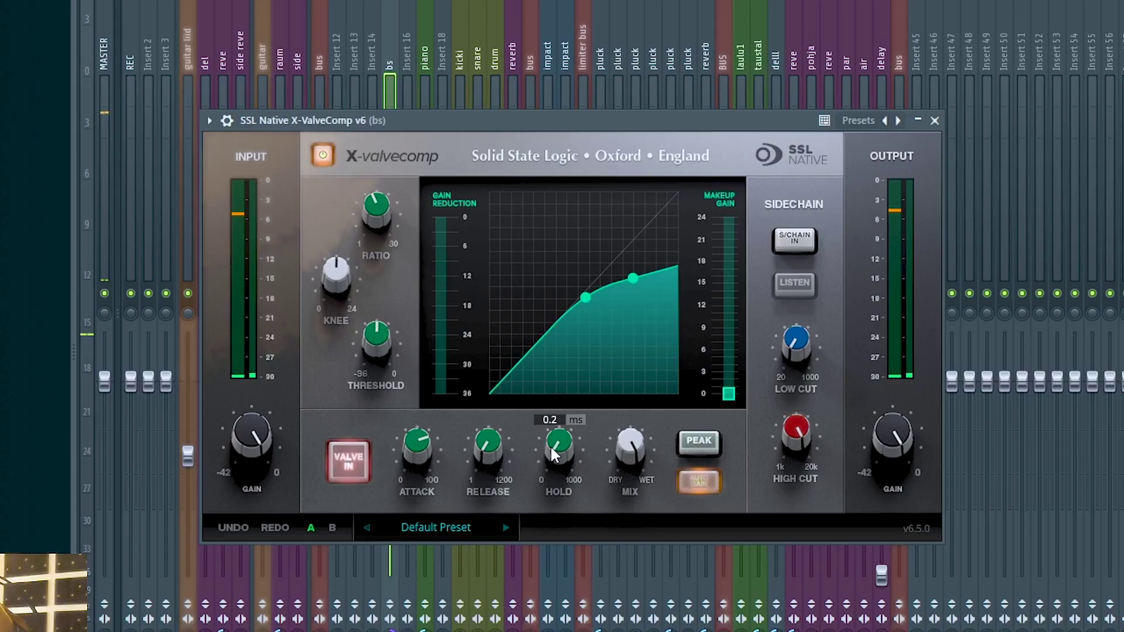
pyautogui.moveTo(559, 442); pyautogui.dragTo(558, 427)
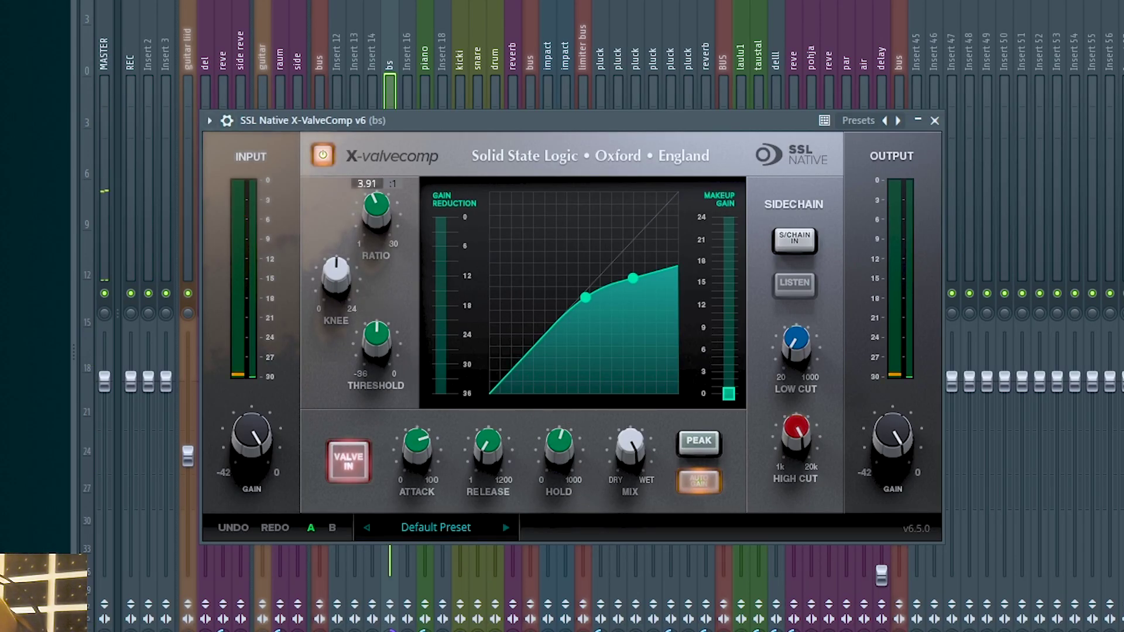
# Set the X-ValveComp's mix to 56.8 % while listening to the bass, and close the plug-in.
pyautogui.moveTo(572, 444)
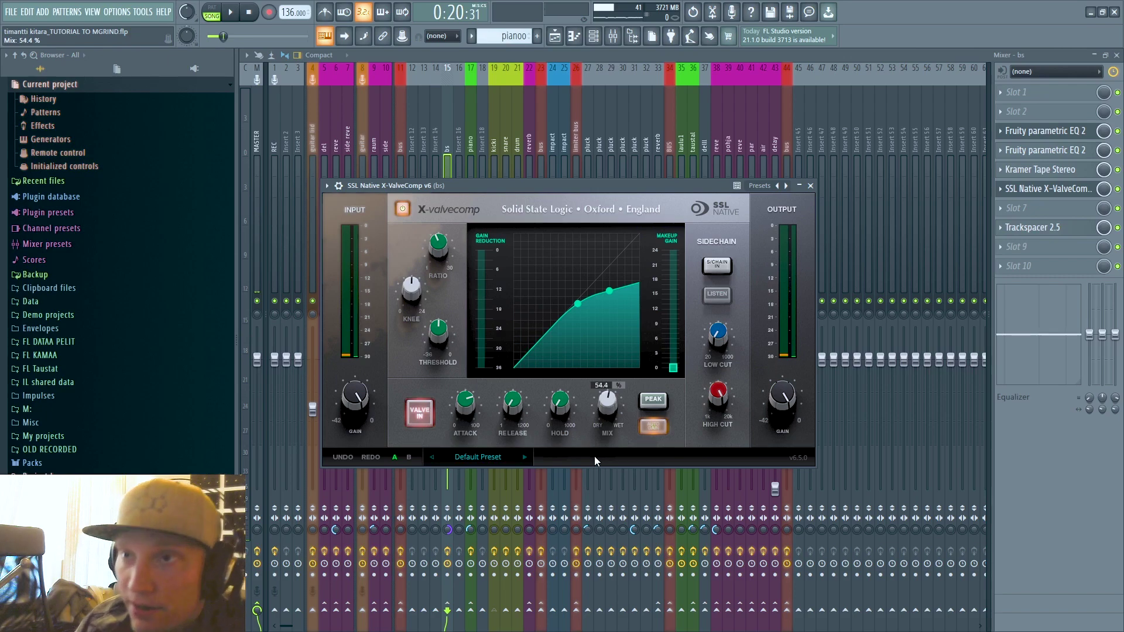
pyautogui.click(230, 12)
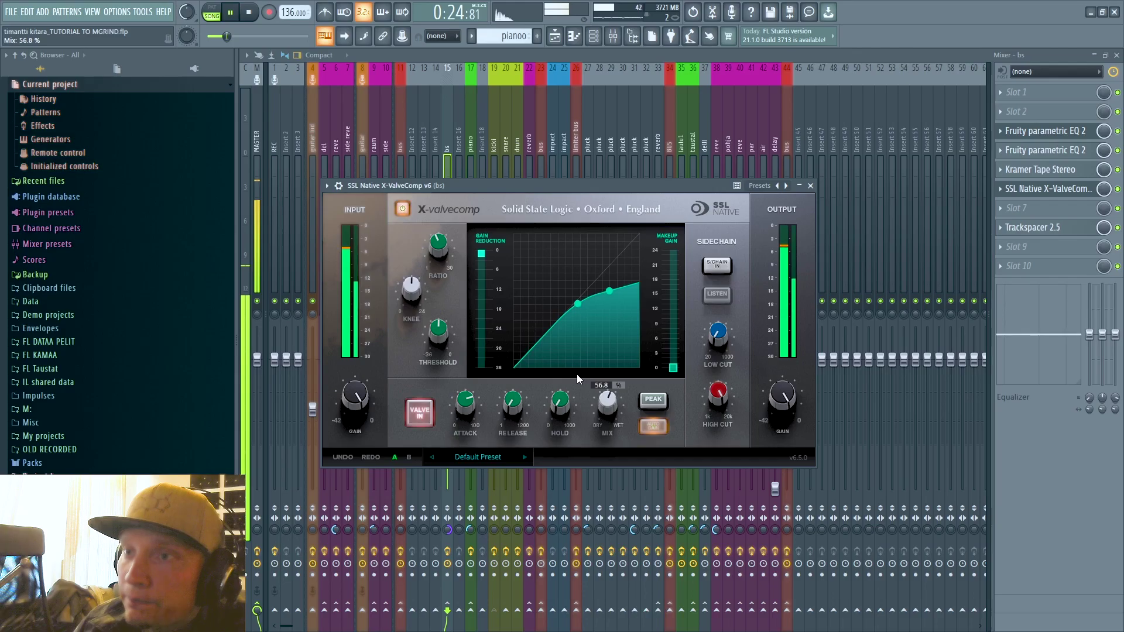
pyautogui.press('space')
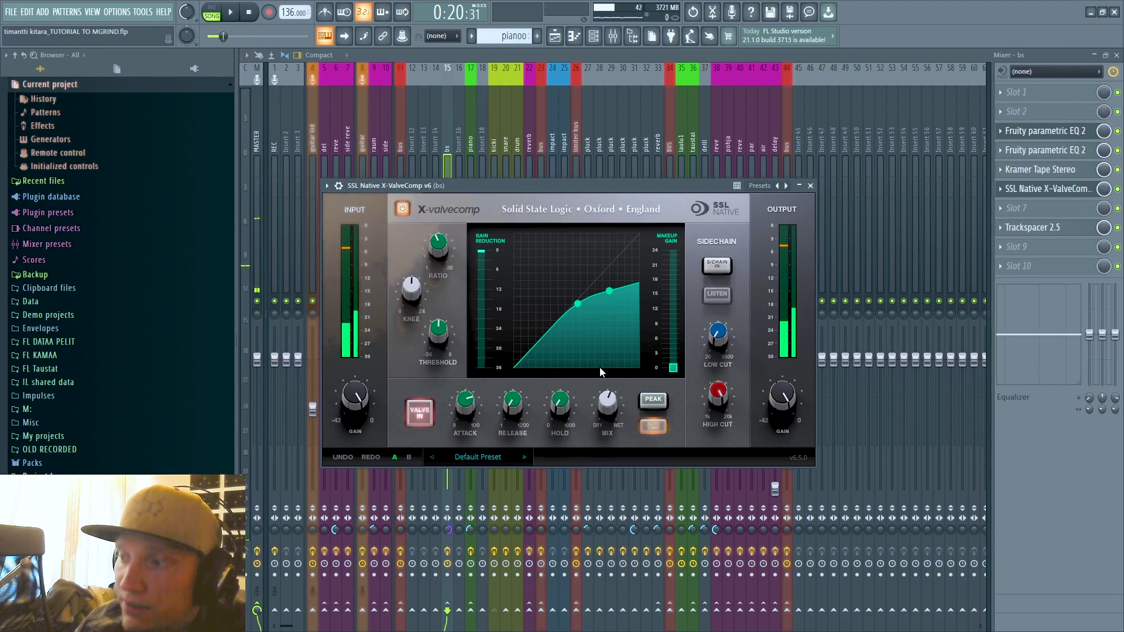
pyautogui.click(810, 186)
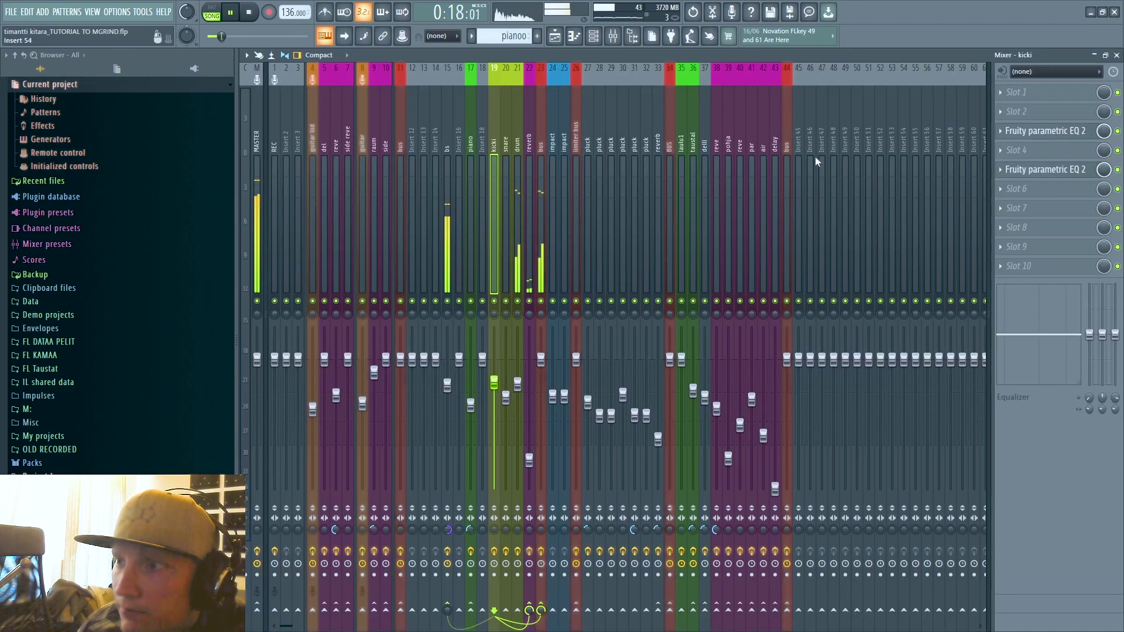
# Review the effect slots of the drum track and the bus at insert 23 in the mixer during playback.
pyautogui.press('F9')
pyautogui.click(520, 263)
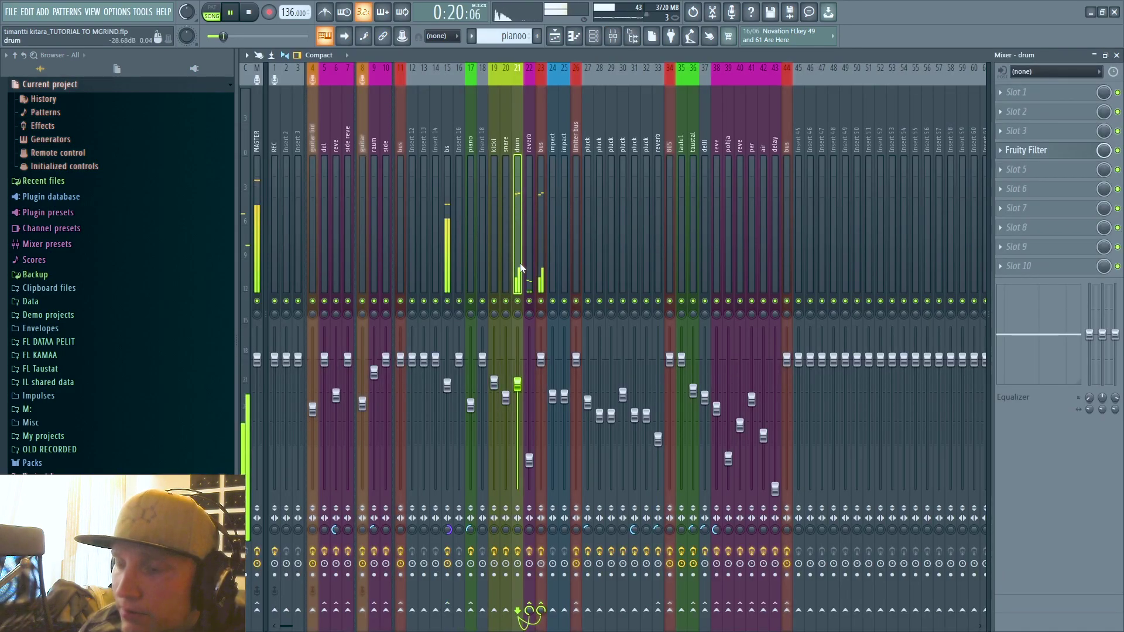
pyautogui.click(543, 261)
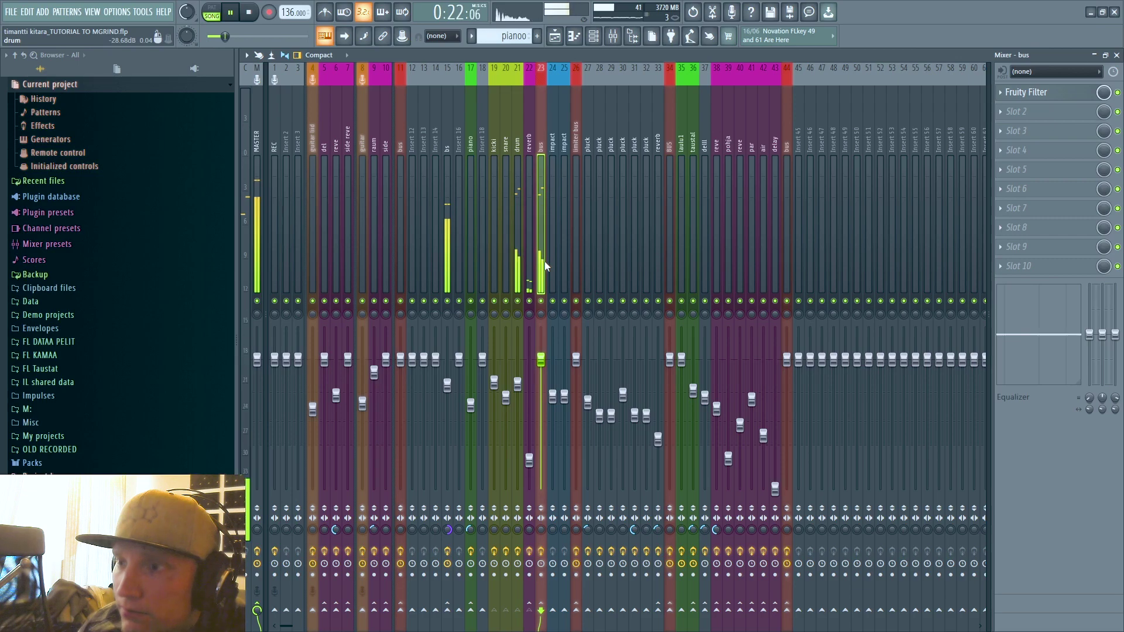
# Stop playback, open Trackspacer 2.5 on the bs track, play a moment of the song to watch it, and close the plug-in.
pyautogui.press('space')
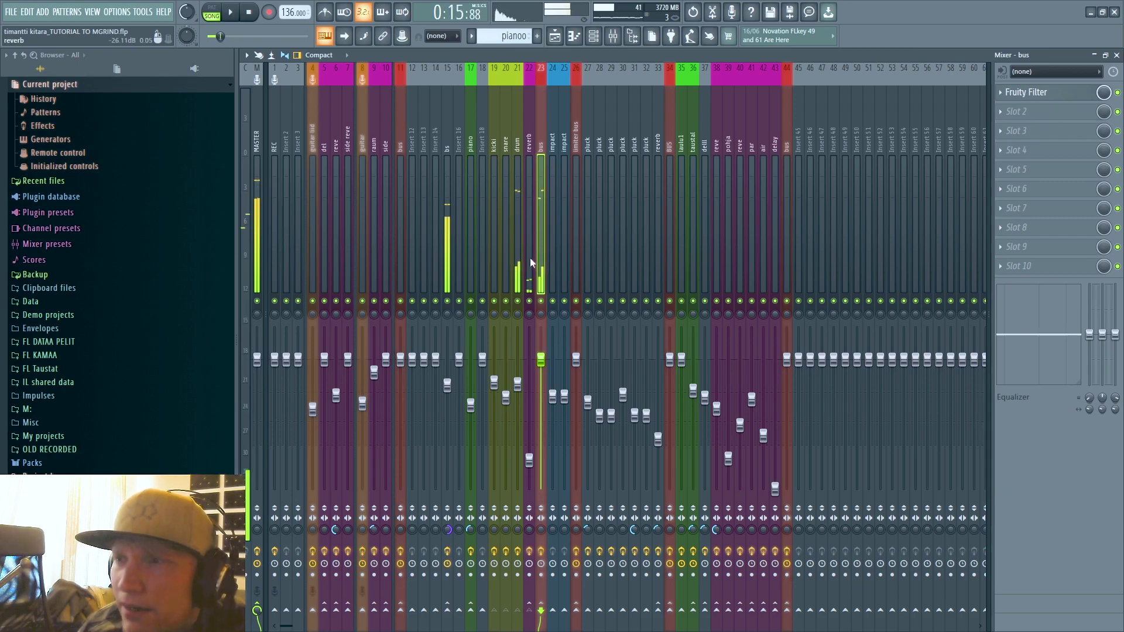
pyautogui.click(515, 226)
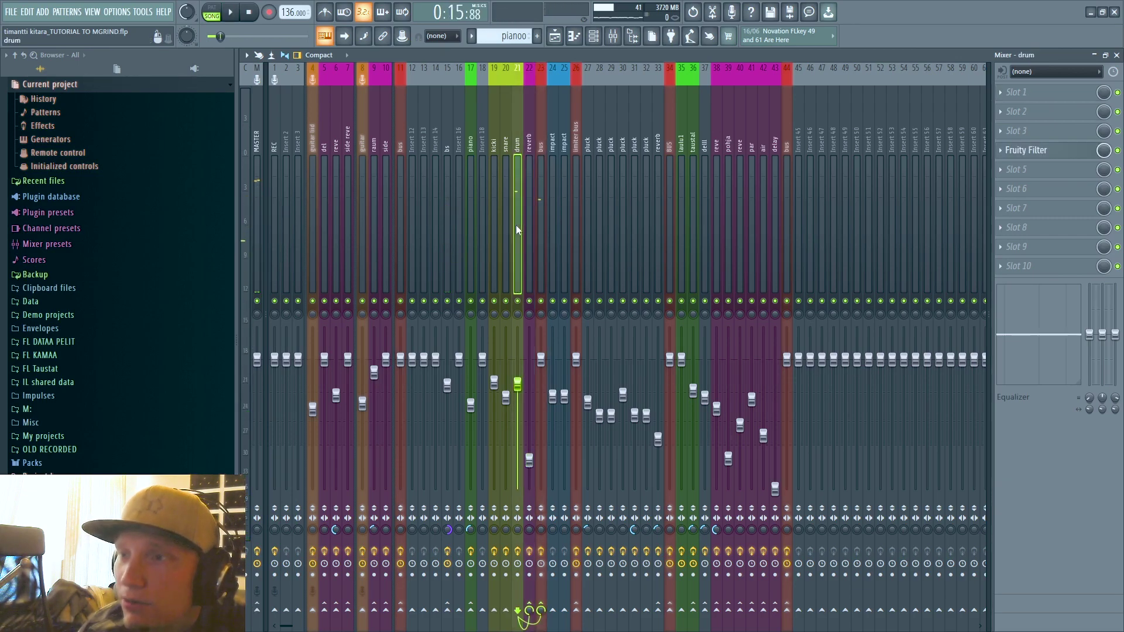
pyautogui.click(447, 199)
pyautogui.click(1034, 228)
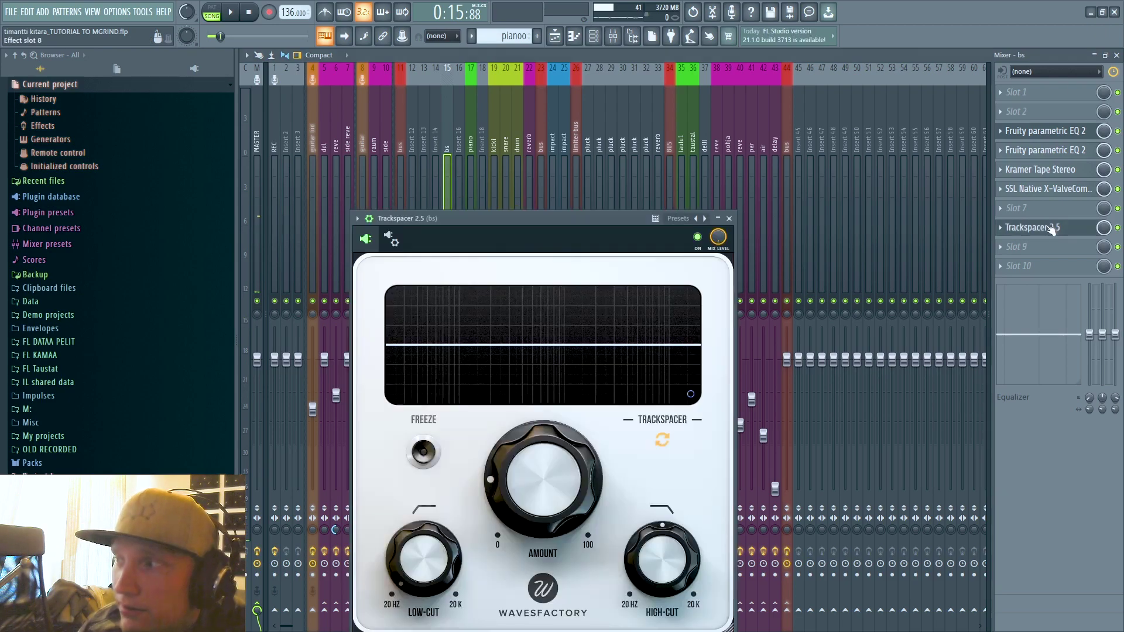
pyautogui.click(230, 12)
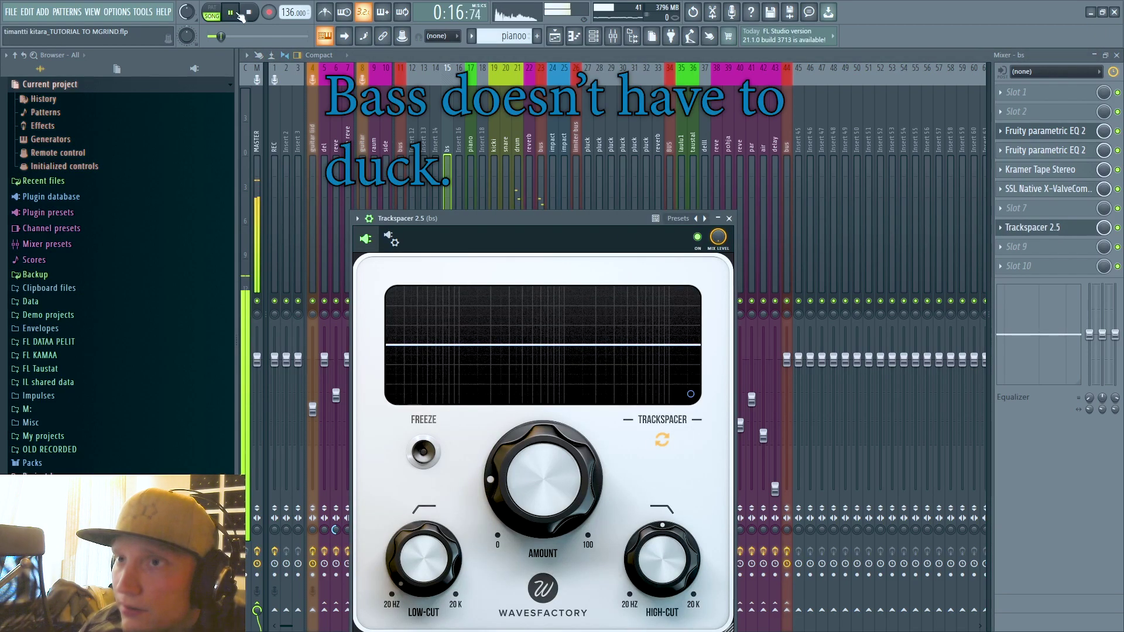
pyautogui.click(728, 218)
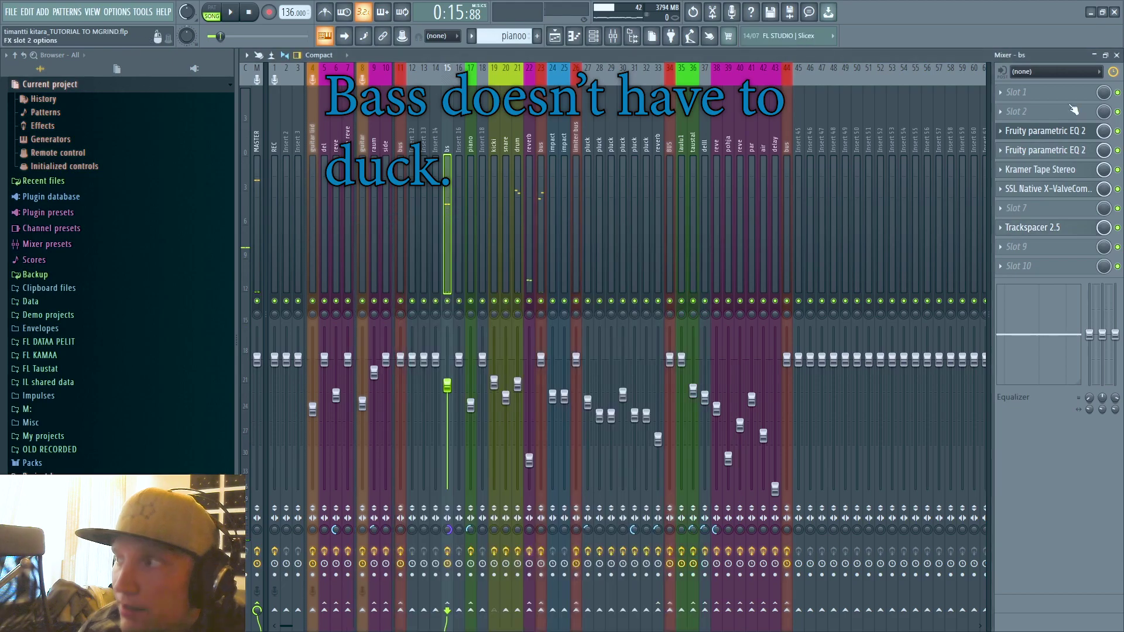
# In the playlist, move the playhead to bar 15, unmute Track 9, mute the tenth and eleventh tracks, and play.
pyautogui.click(1094, 56)
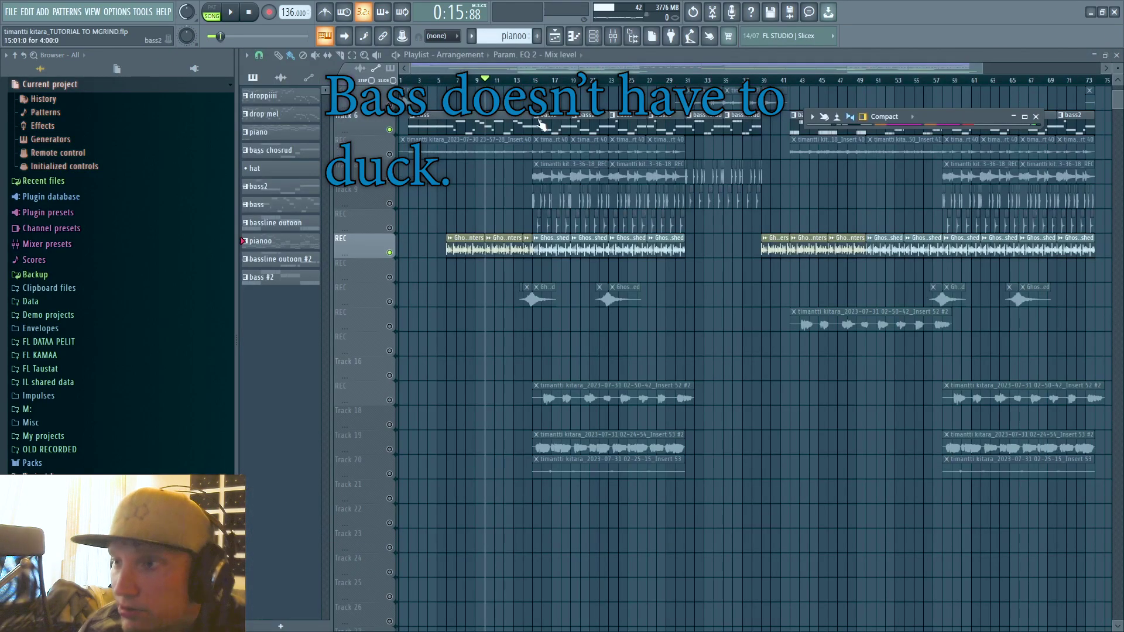
pyautogui.click(534, 84)
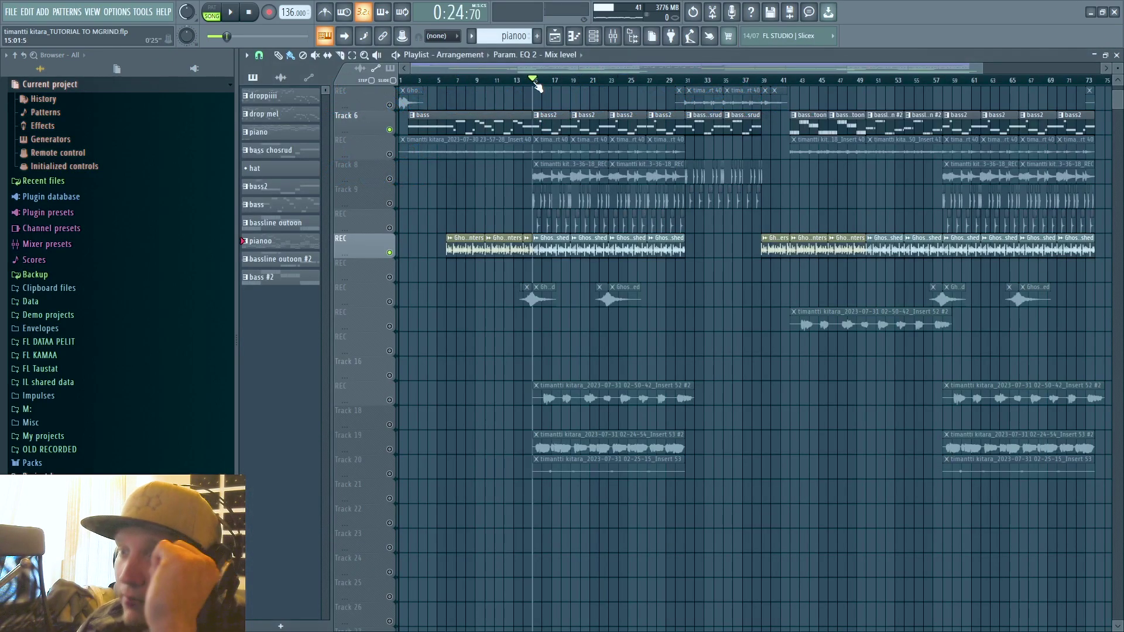
pyautogui.click(389, 203)
pyautogui.click(389, 228)
pyautogui.click(389, 253)
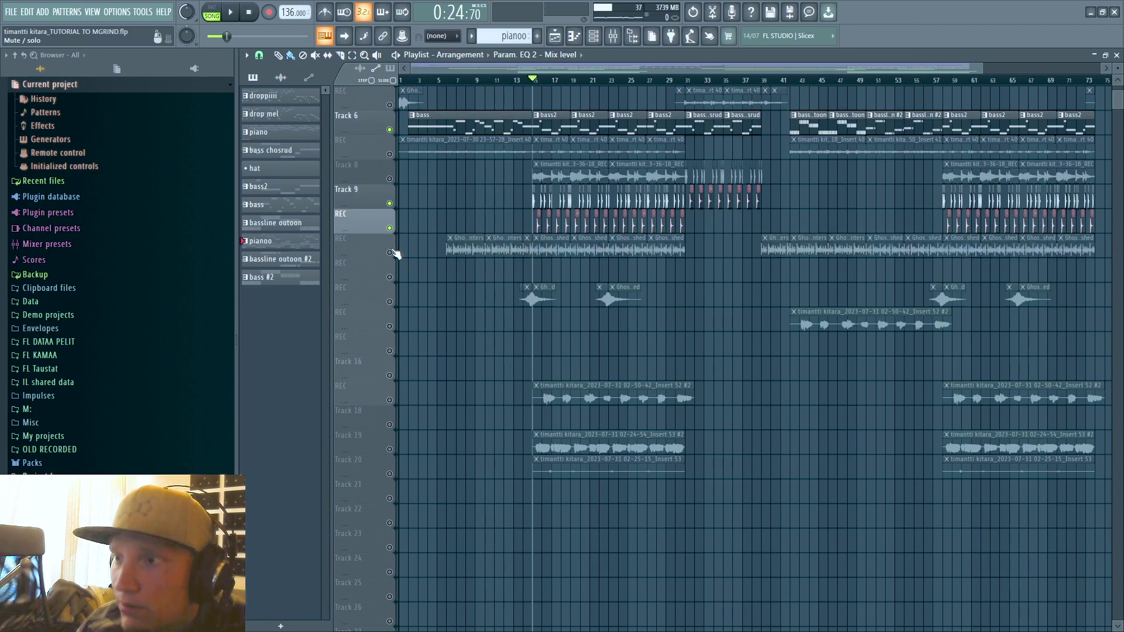
pyautogui.click(390, 228)
pyautogui.press('space')
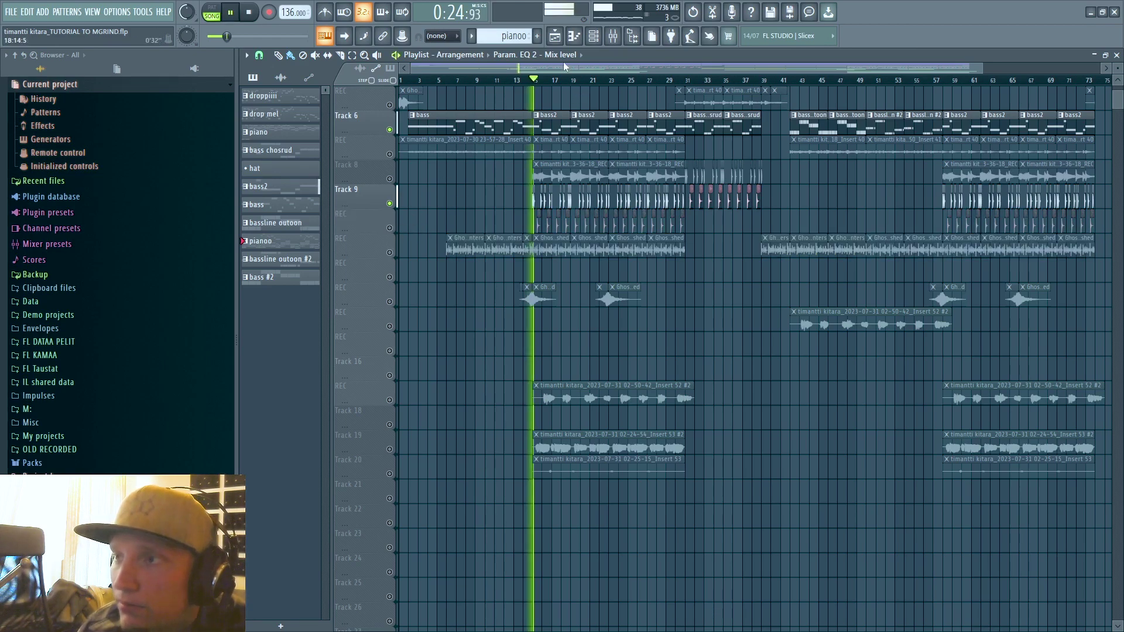
# Stop playback and examine in the mixer how the kicki track is routed to the bs track and the bus at insert 23.
pyautogui.click(613, 36)
pyautogui.doubleClick(955, 117)
pyautogui.press('space')
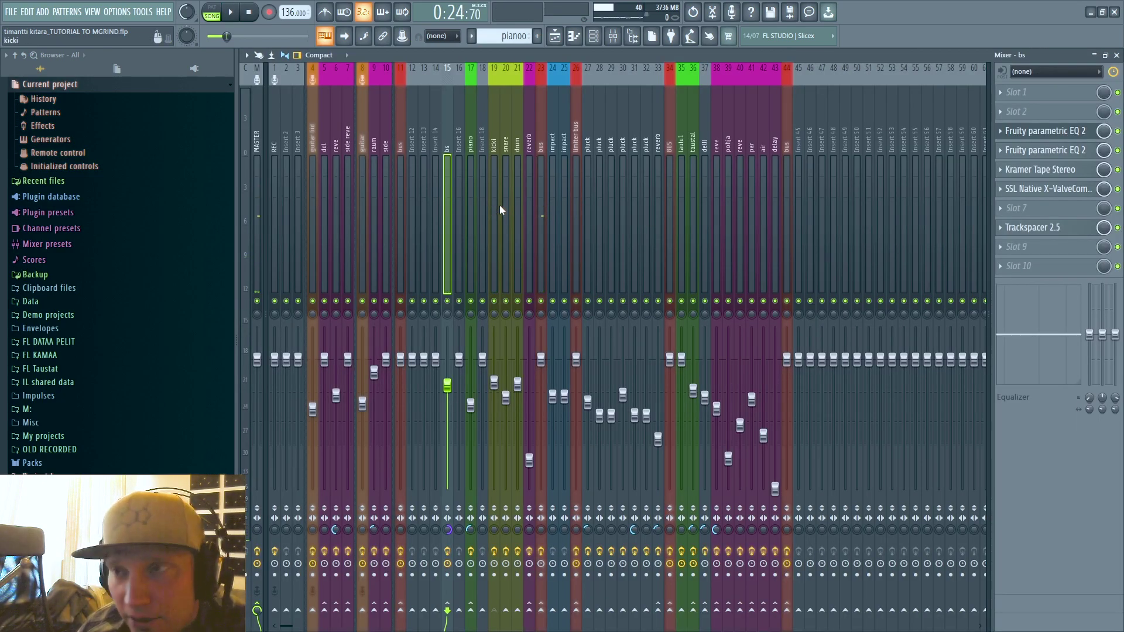
pyautogui.click(500, 205)
pyautogui.click(551, 203)
pyautogui.click(540, 206)
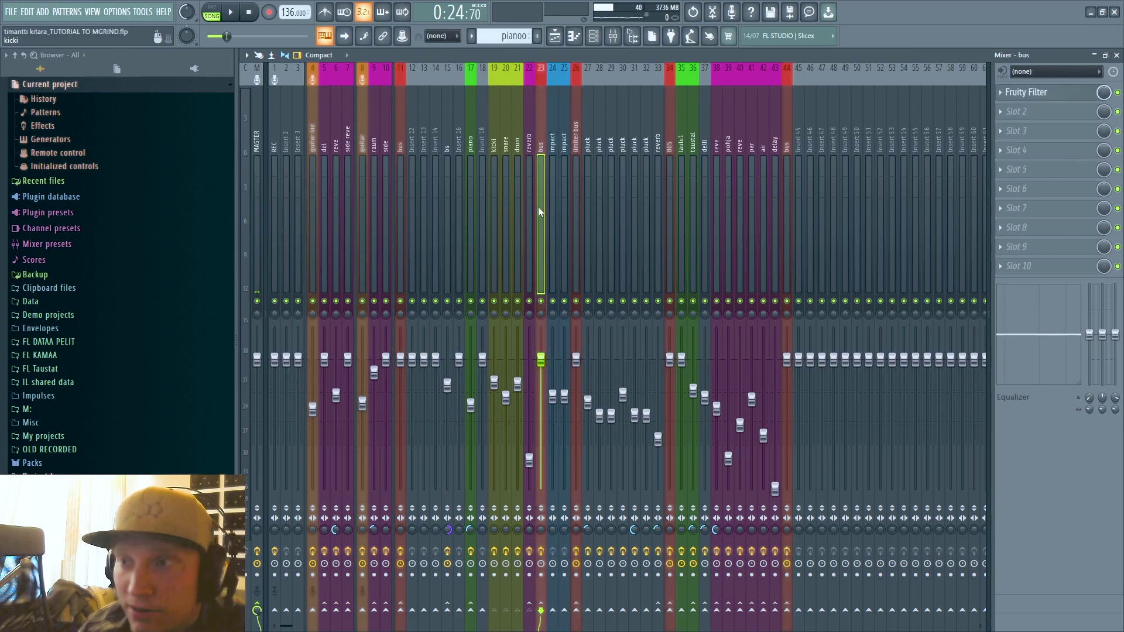
pyautogui.click(495, 206)
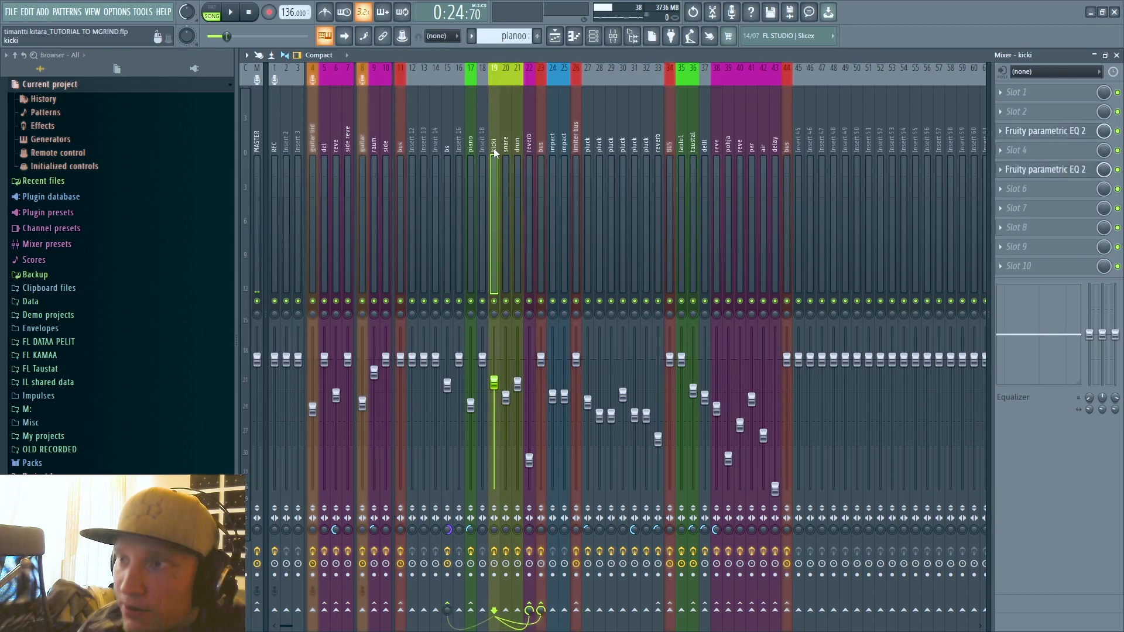
pyautogui.click(446, 213)
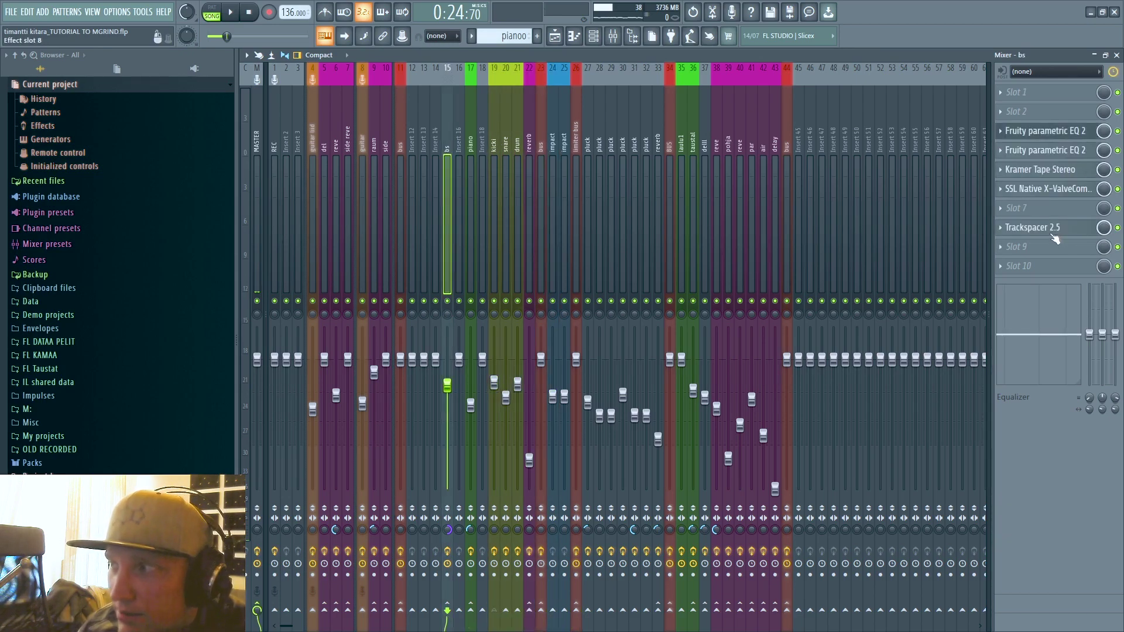
pyautogui.click(482, 160)
pyautogui.click(494, 200)
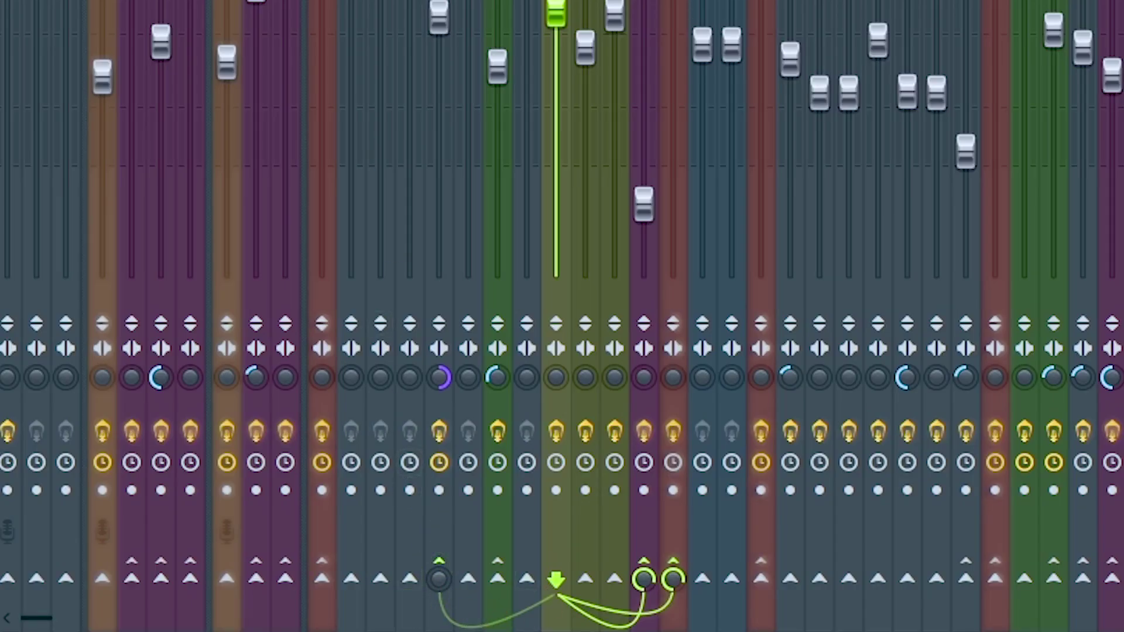
pyautogui.click(436, 597)
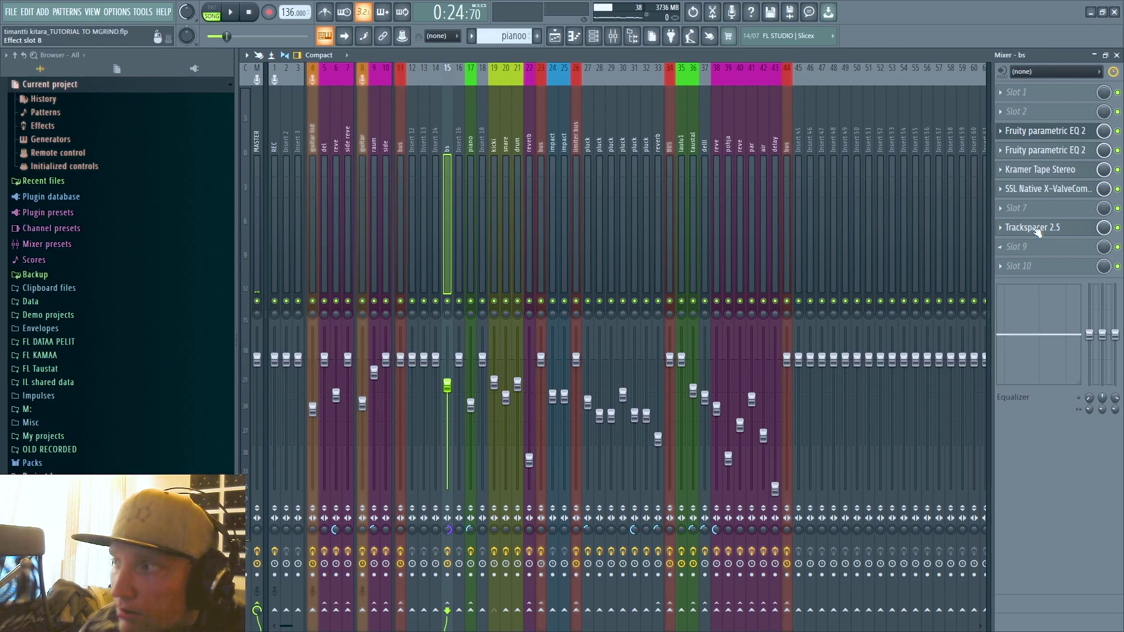
# Switch Trackspacer on the bs track to M/S mode in its advanced settings, try the pan at 18% Mid, and return it to about the centre.
pyautogui.click(1036, 229)
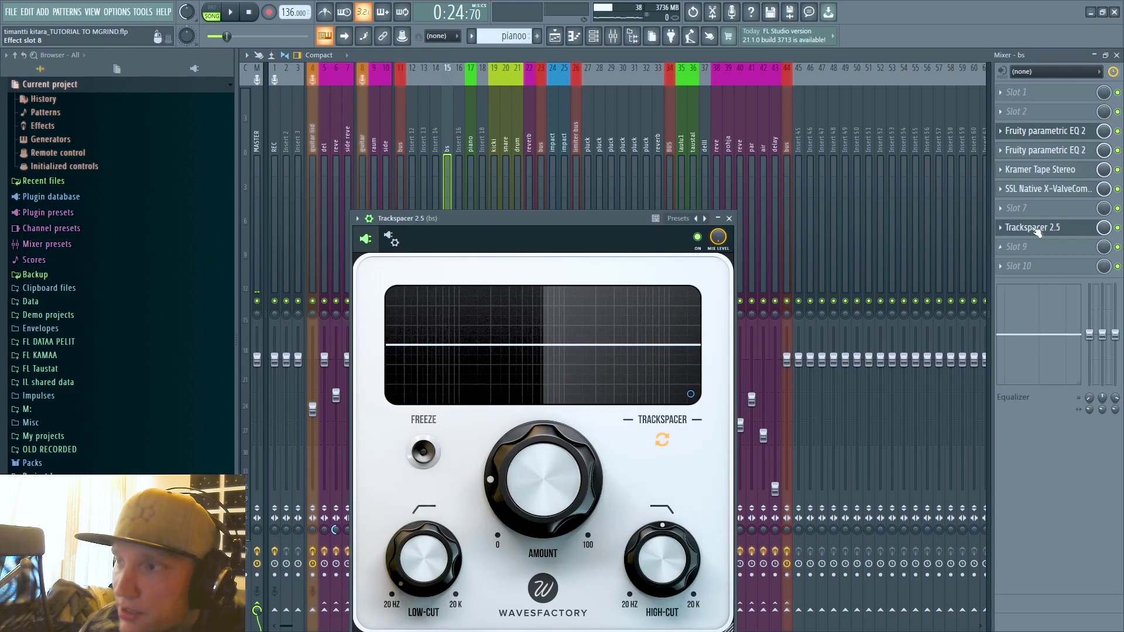
pyautogui.click(457, 357)
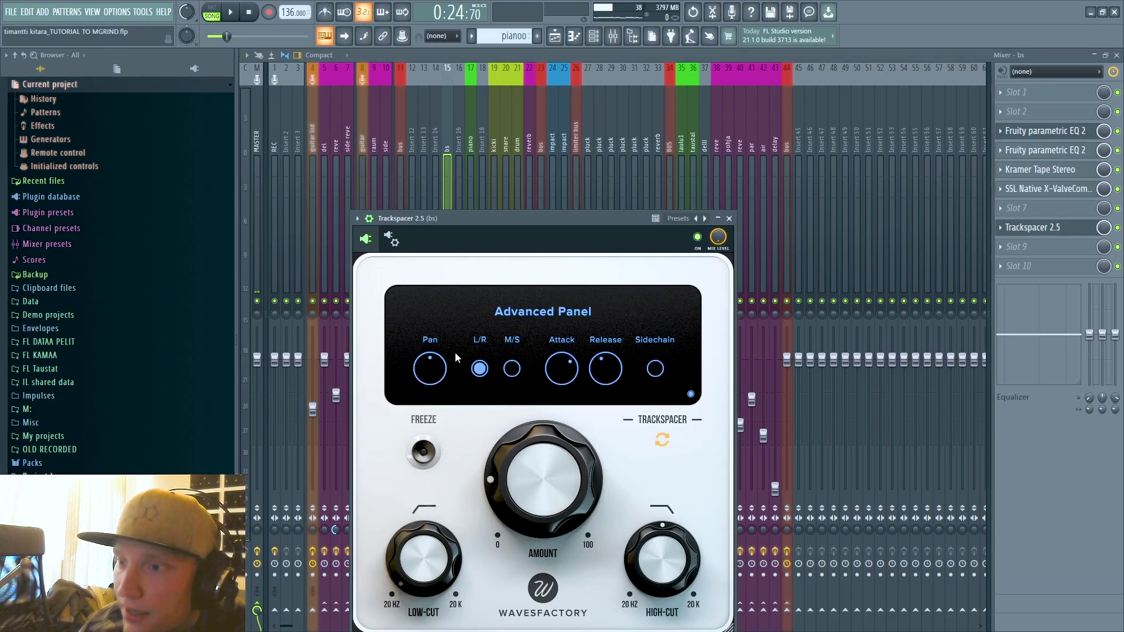
pyautogui.click(511, 369)
pyautogui.moveTo(430, 370)
pyautogui.mouseDown()
pyautogui.moveTo(421, 387)
pyautogui.moveTo(424, 366)
pyautogui.mouseUp()
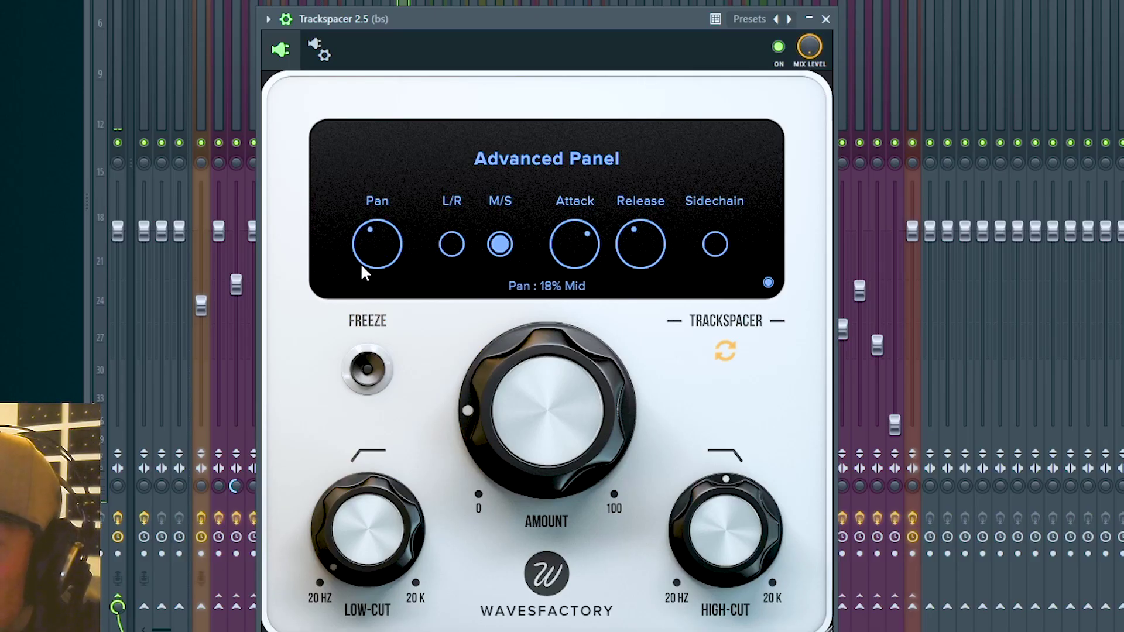
pyautogui.moveTo(368, 241); pyautogui.dragTo(370, 238)
pyautogui.moveTo(645, 230)
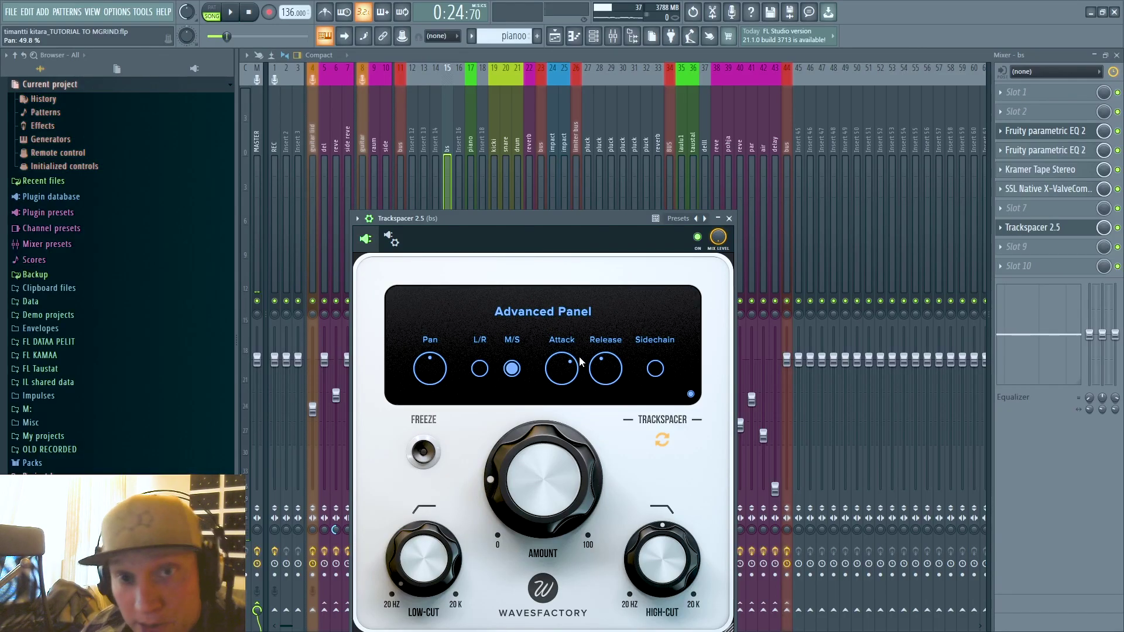
pyautogui.click(690, 394)
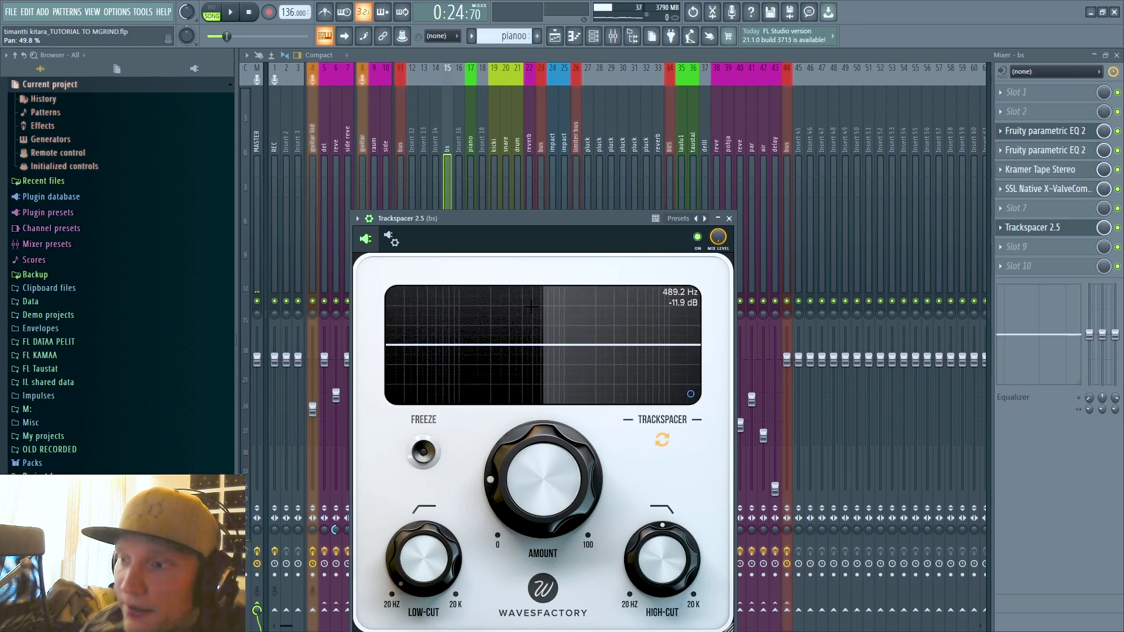
# Play the section while watching Trackspacer's curve on the bs track, stop playback, and close the plug-in.
pyautogui.click(230, 17)
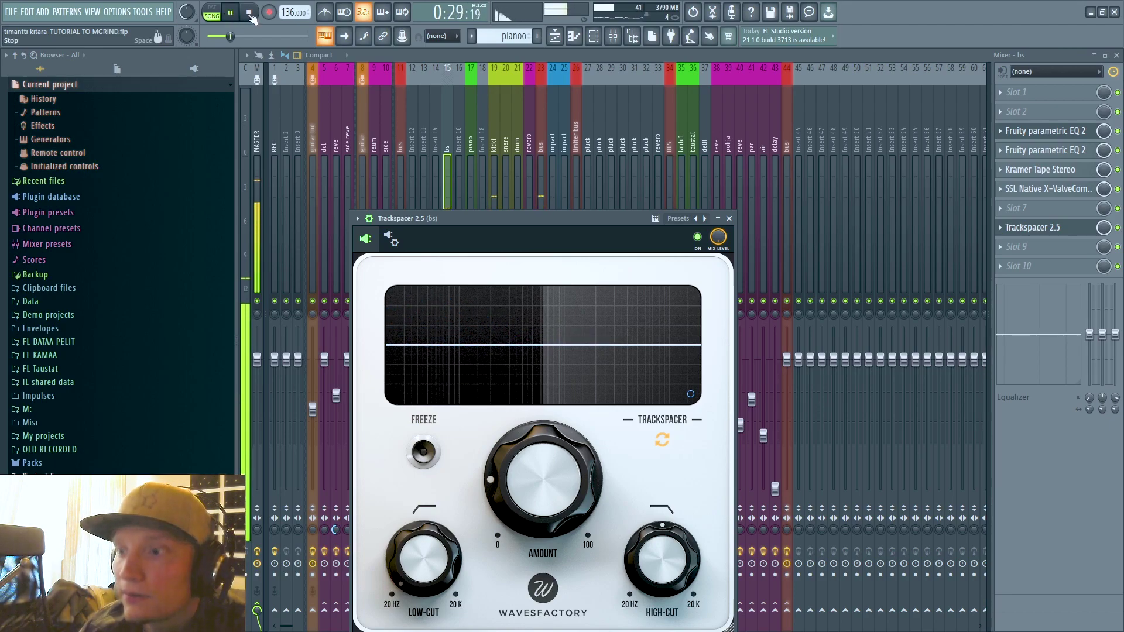
pyautogui.click(250, 13)
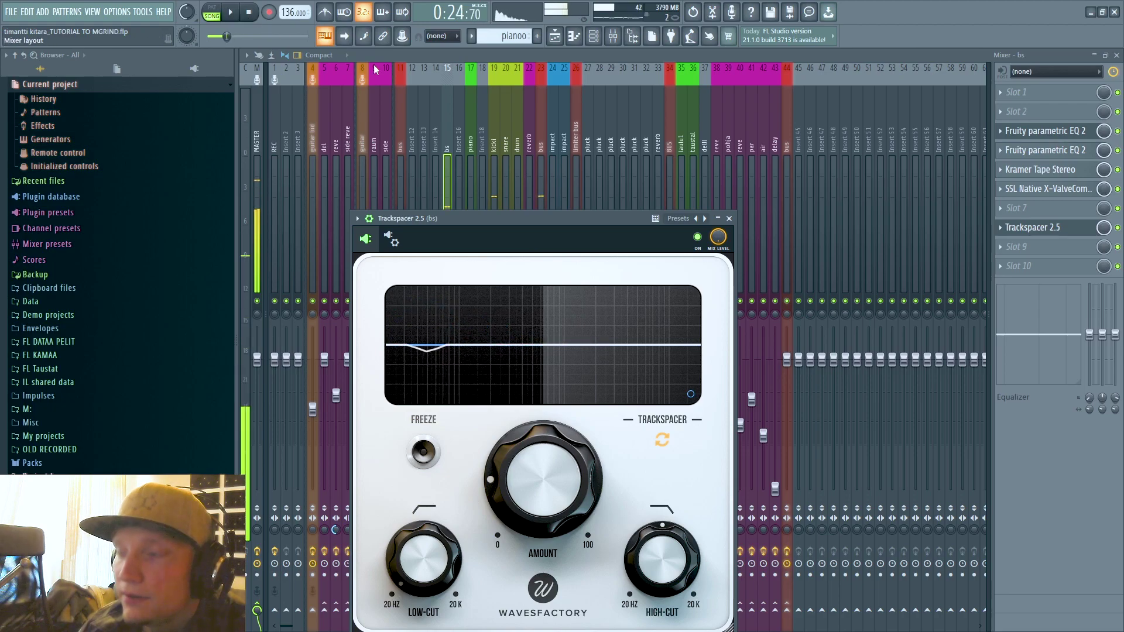
pyautogui.click(729, 219)
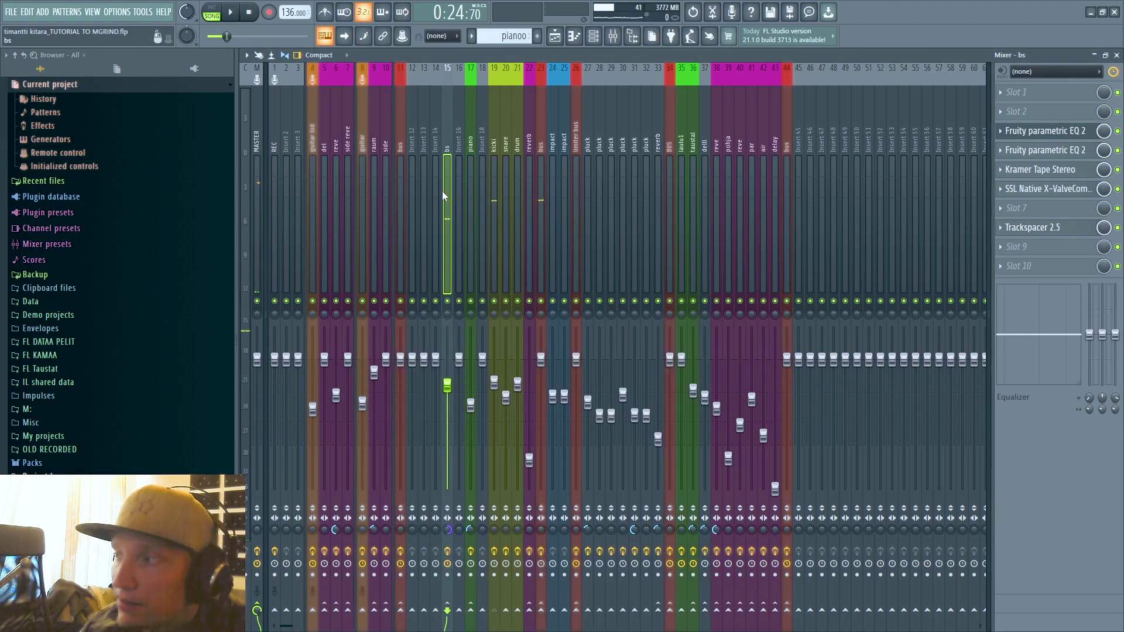
# Check the kicki track's sidechain routing to the bs track in the mixer.
pyautogui.click(495, 182)
pyautogui.click(470, 193)
pyautogui.click(437, 201)
pyautogui.click(470, 201)
pyautogui.click(495, 203)
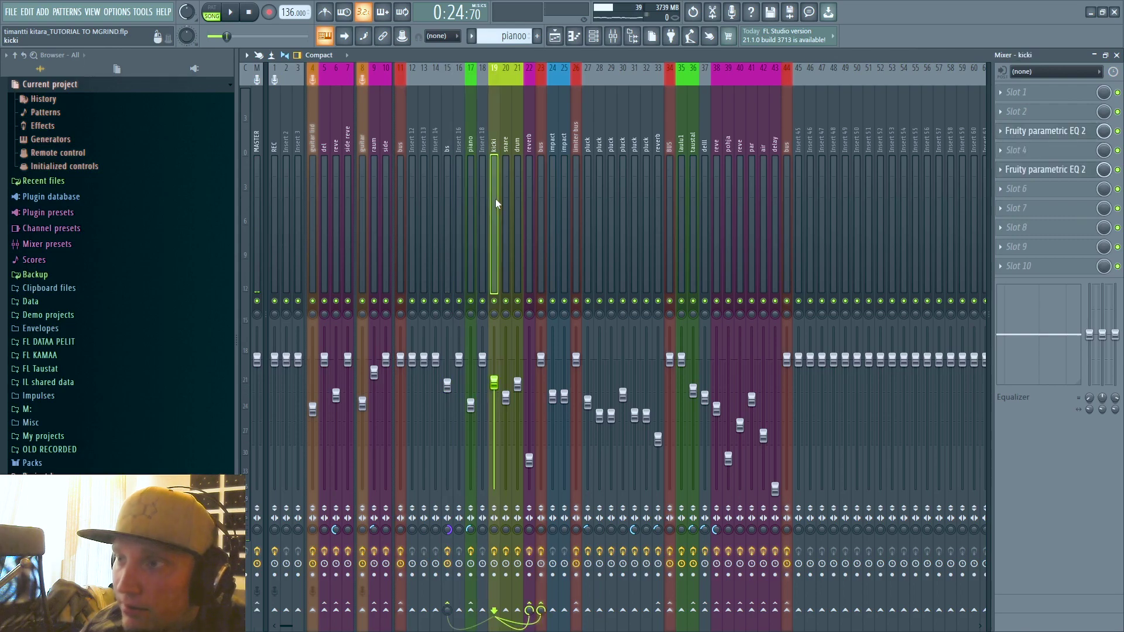
# Unmute the seventh, tenth, eleventh and thirteenth playlist tracks, playing from bar 15 and auditioning the seventeenth track before muting it again.
pyautogui.click(1116, 55)
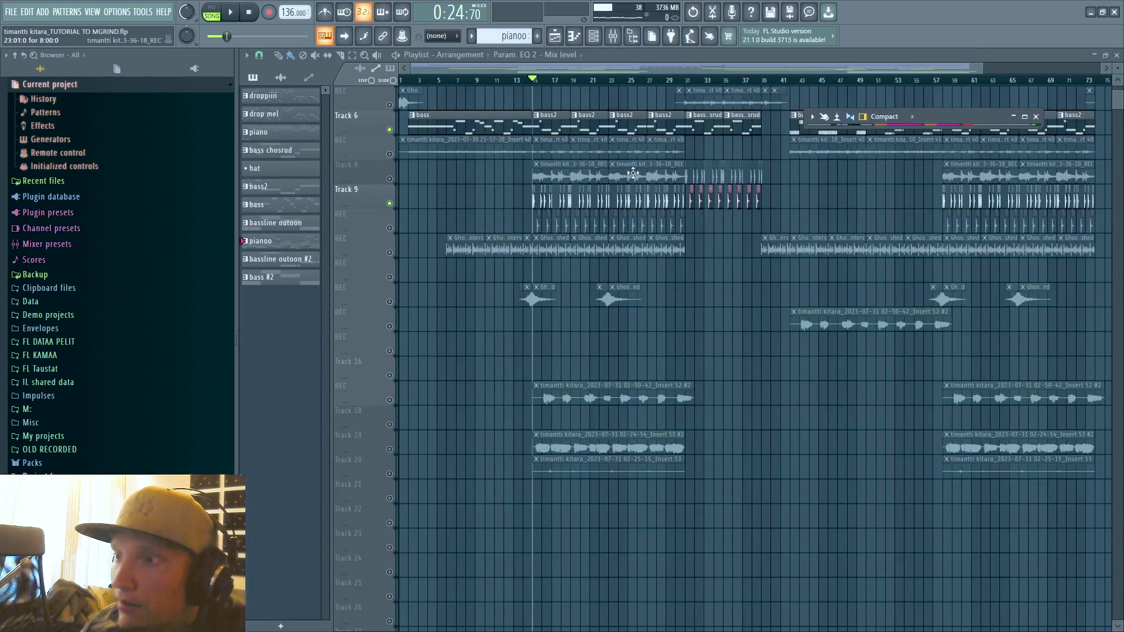
pyautogui.click(389, 302)
pyautogui.click(390, 399)
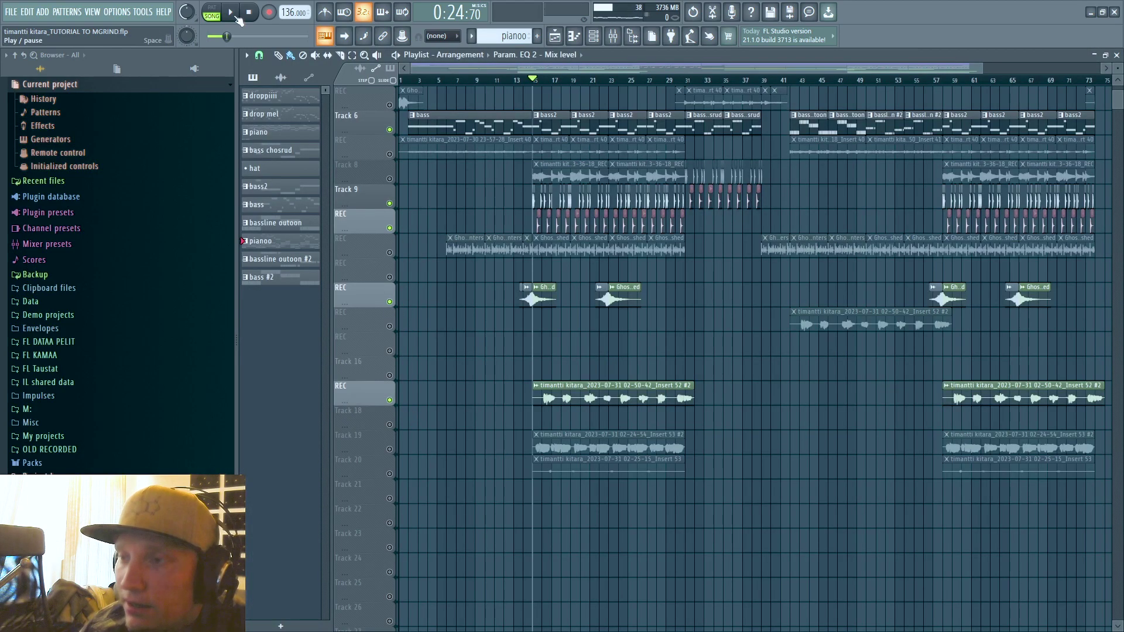
pyautogui.click(237, 17)
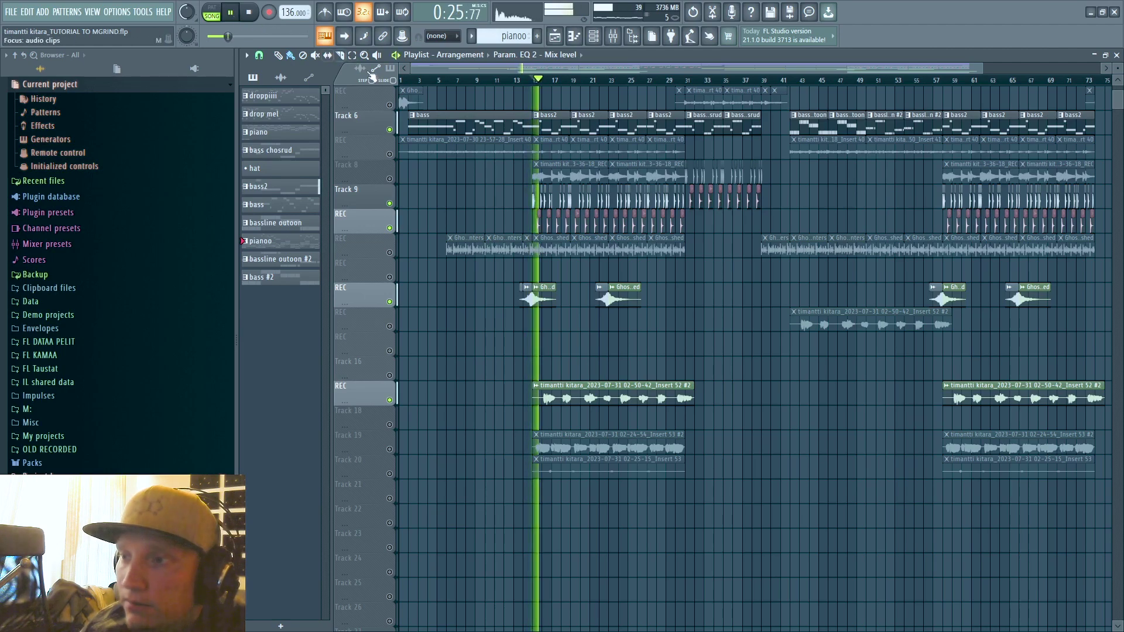
pyautogui.click(389, 252)
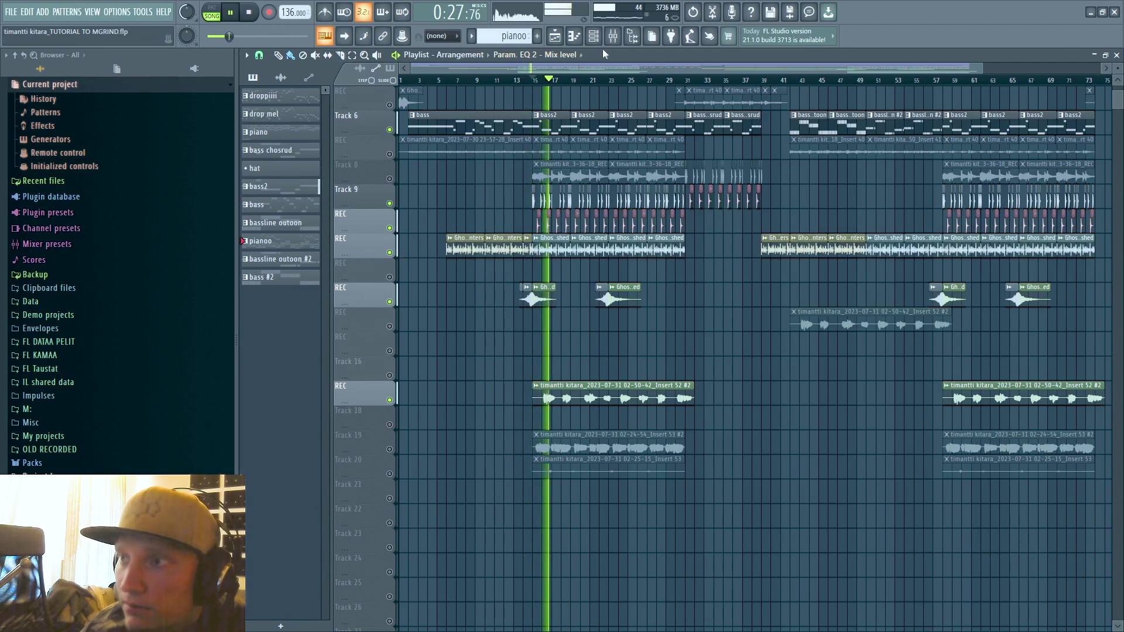
pyautogui.click(389, 400)
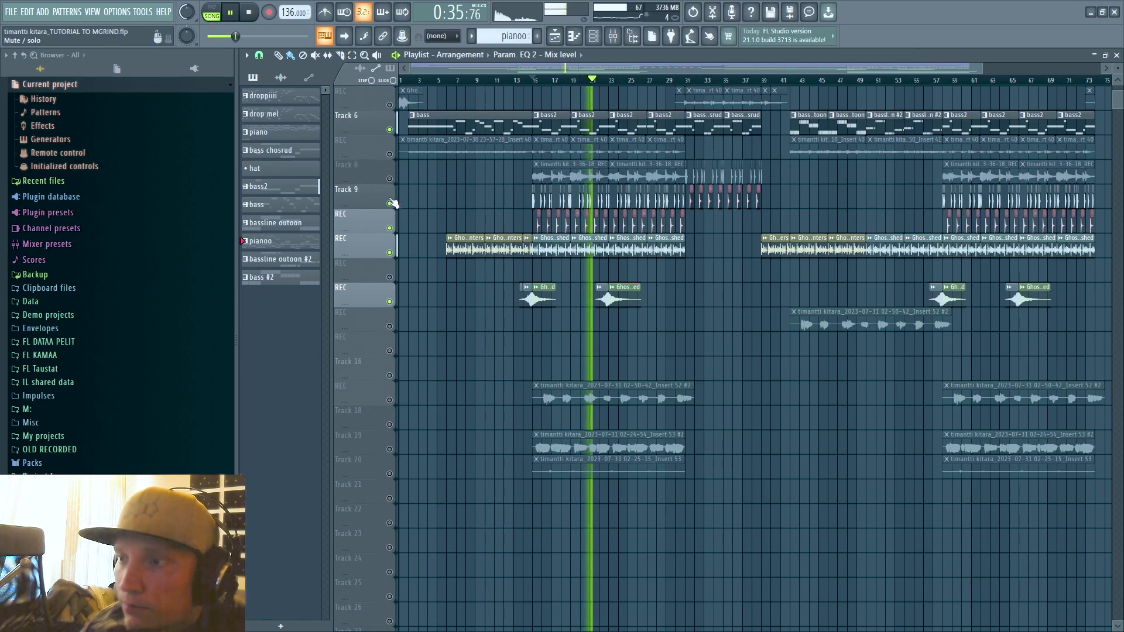
pyautogui.click(389, 154)
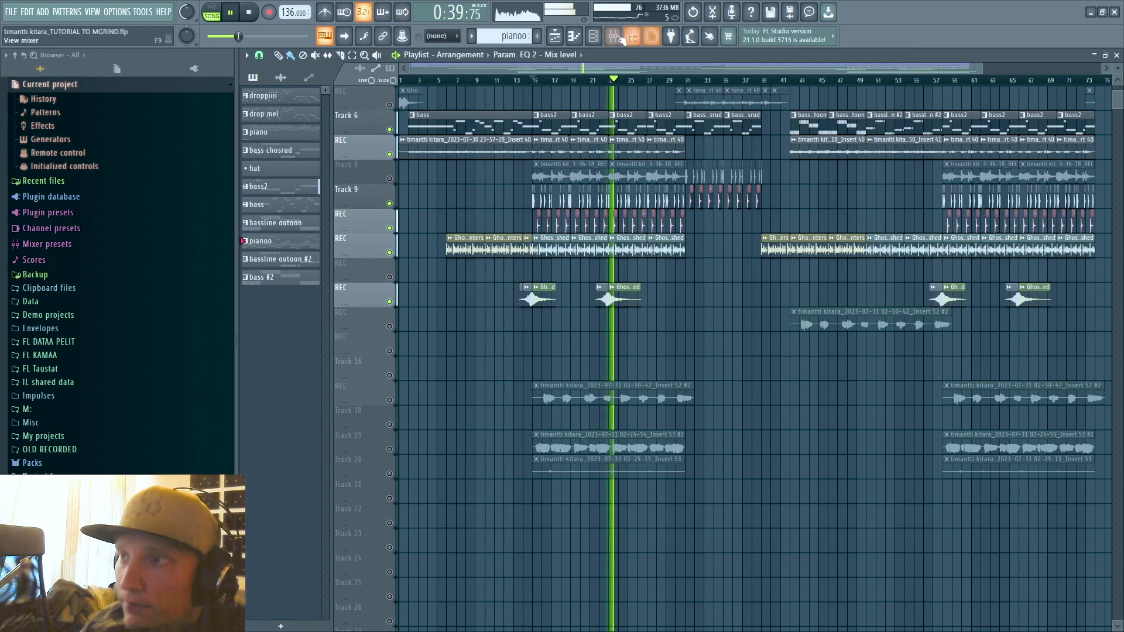
# Open the CLA-76 Stereo compressor on the guitar track in the mixer and examine its settings.
pyautogui.click(613, 36)
pyautogui.click(1024, 117)
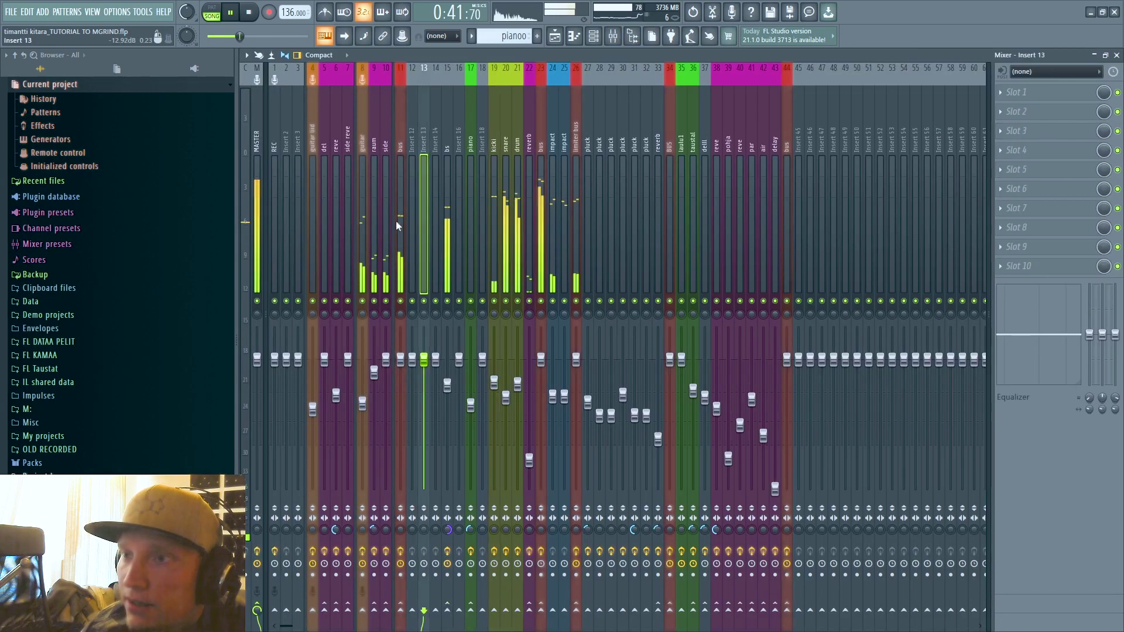
pyautogui.click(1036, 150)
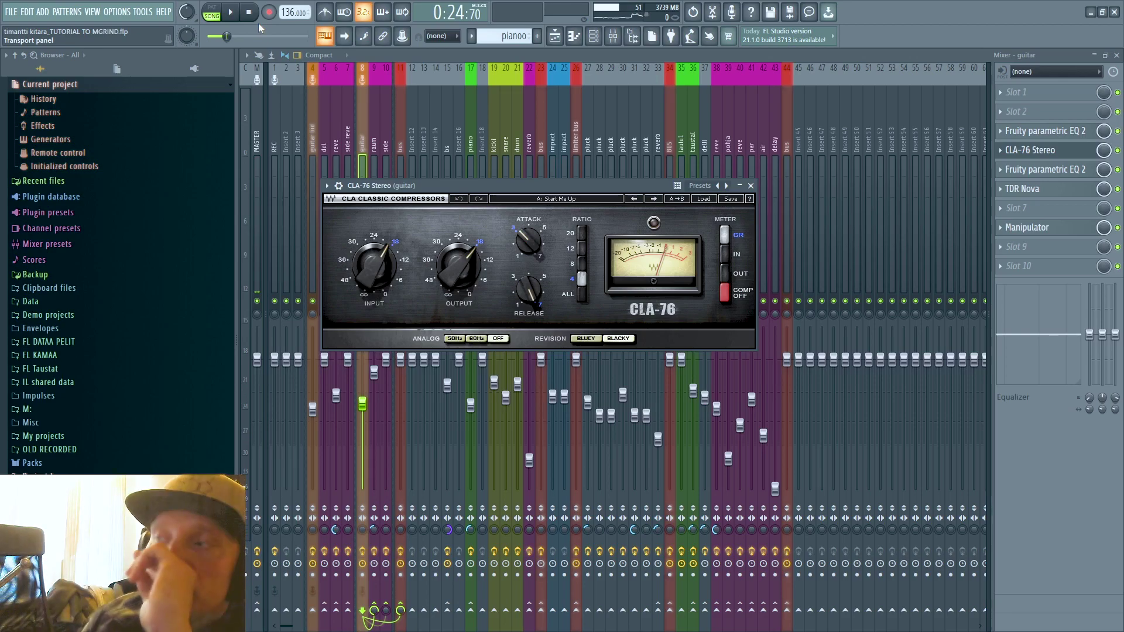
# Return to the playlist, close the CLA-76 Stereo, unmute Track 8, and play the arrangement.
pyautogui.click(1094, 56)
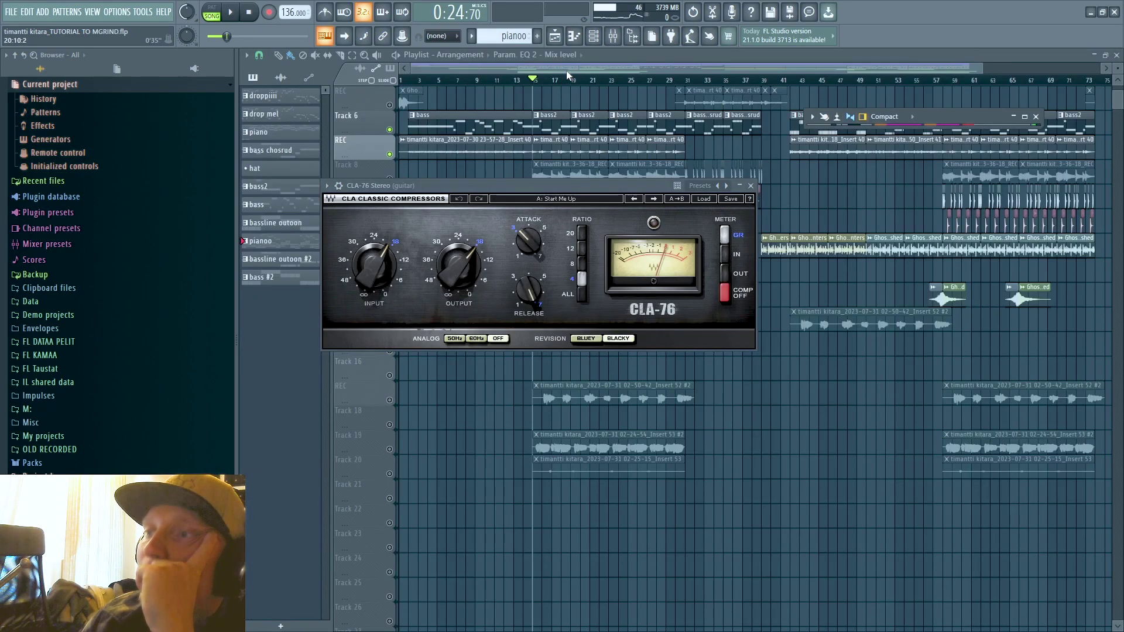
pyautogui.click(750, 186)
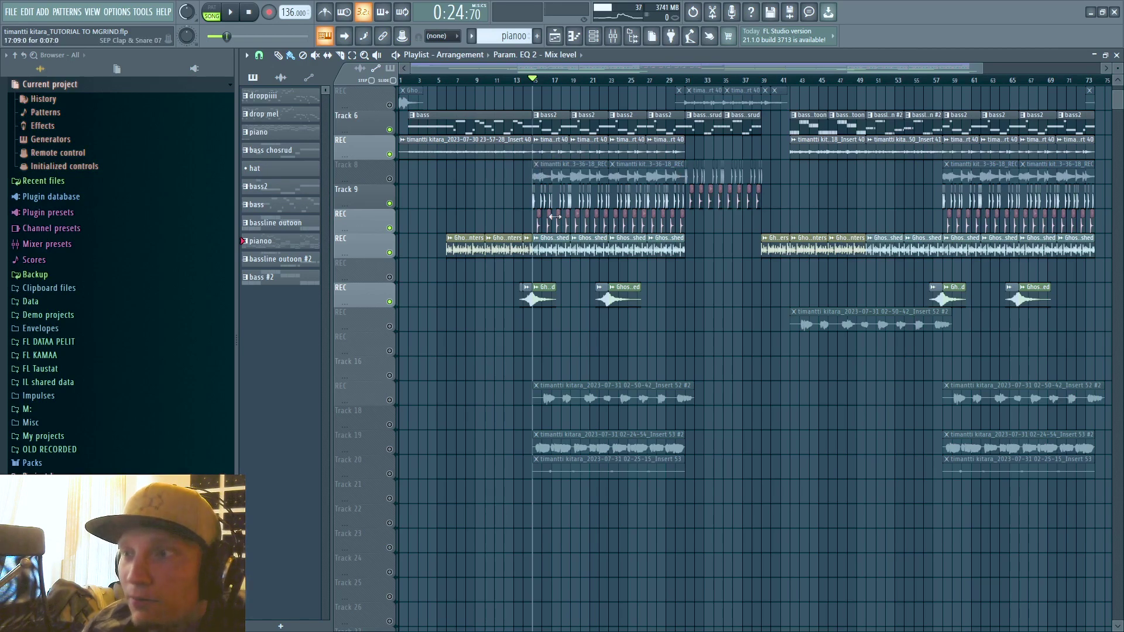
pyautogui.click(390, 179)
pyautogui.press('space')
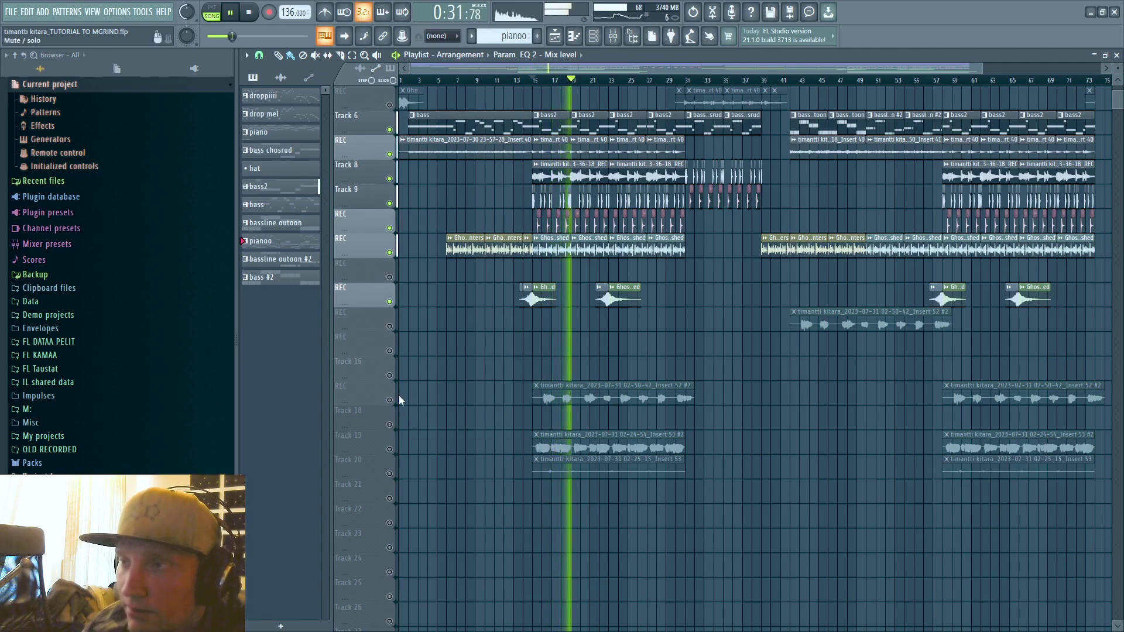
# Solo Track 8 in the playlist and play it from bar 15 with the mixer open.
pyautogui.press('space')
pyautogui.rightClick(390, 179)
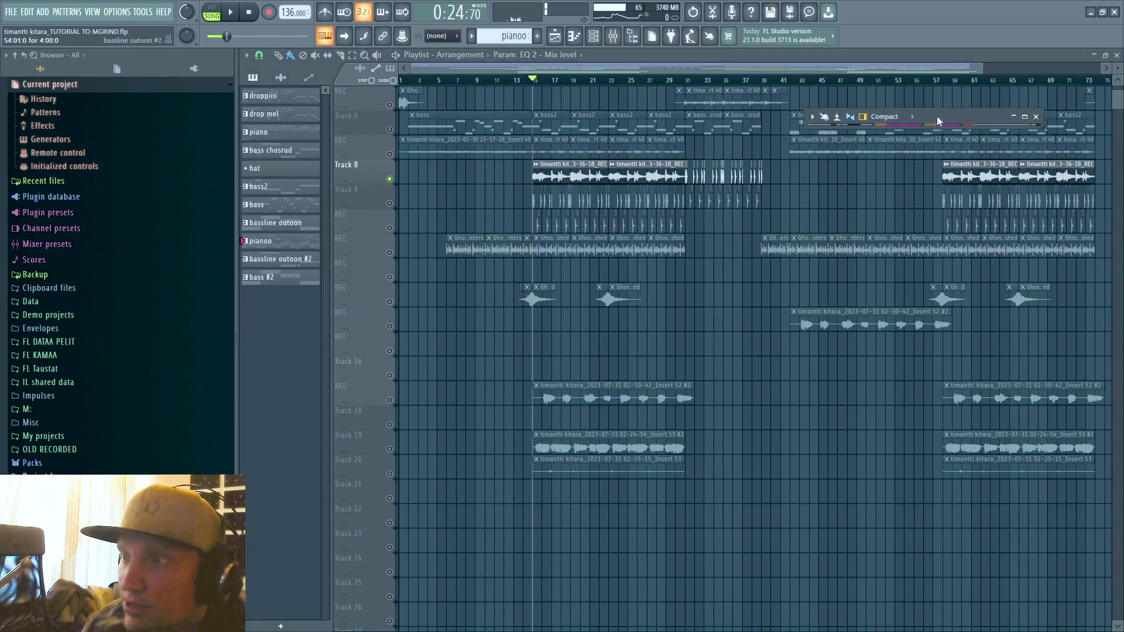
pyautogui.press('F9')
pyautogui.press('space')
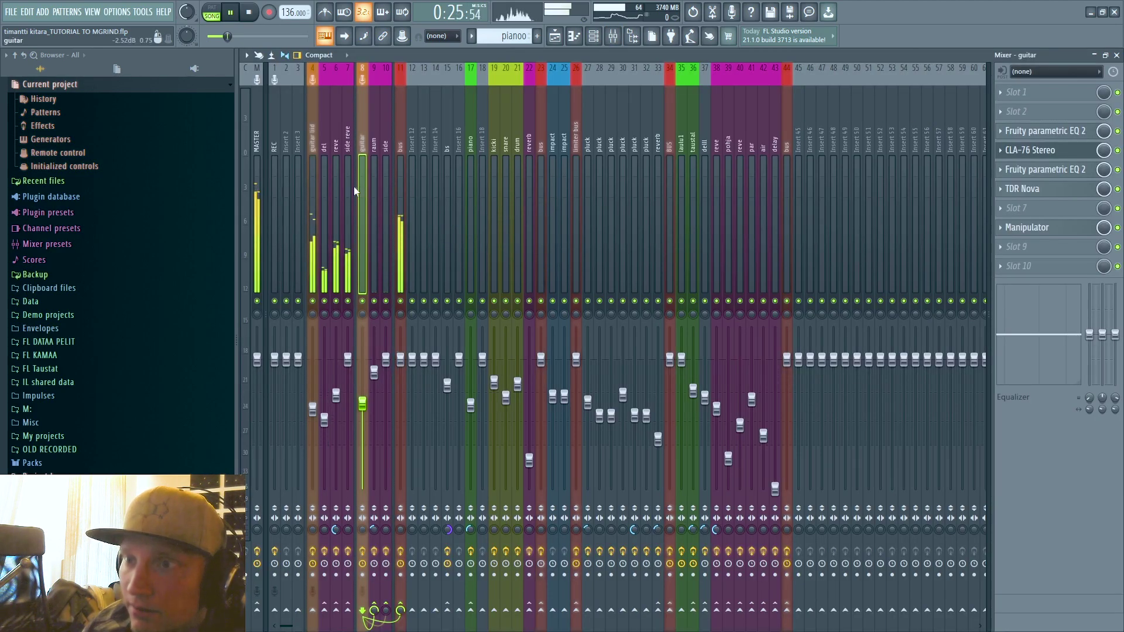
# Open the CLA-76 Stereo compressor on the guitar liid mixer track and set its release to 7.
pyautogui.click(311, 187)
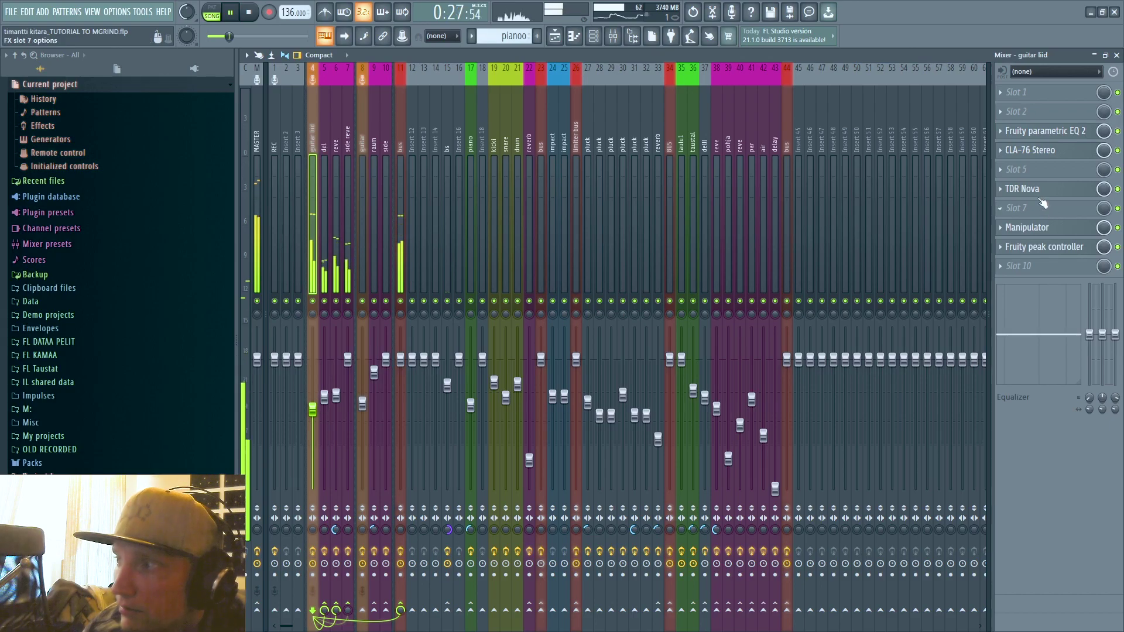
pyautogui.click(1033, 150)
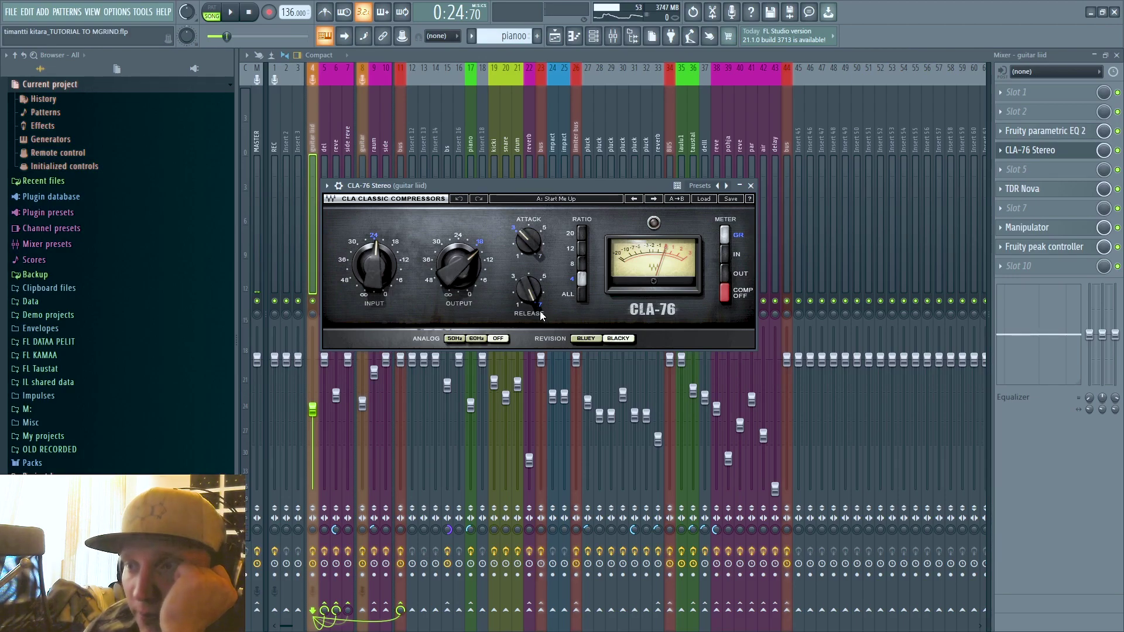
pyautogui.moveTo(526, 290); pyautogui.dragTo(526, 277)
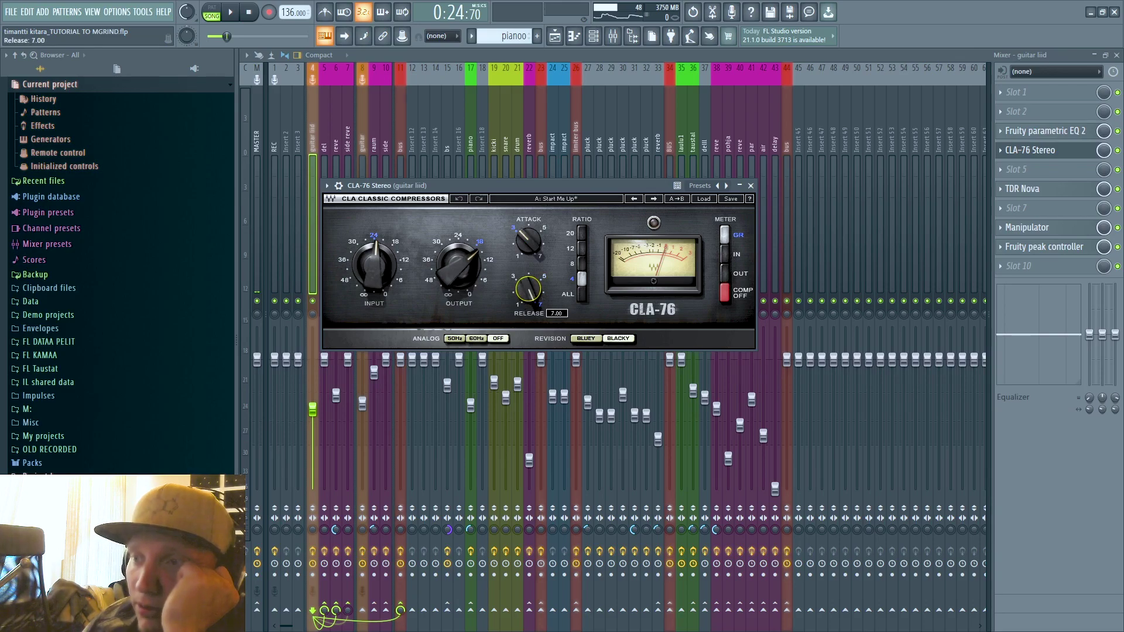
# Load the FET Compressor into slot 5 of the guitar liid track, and delete it again.
pyautogui.click(1026, 170)
pyautogui.click(603, 23)
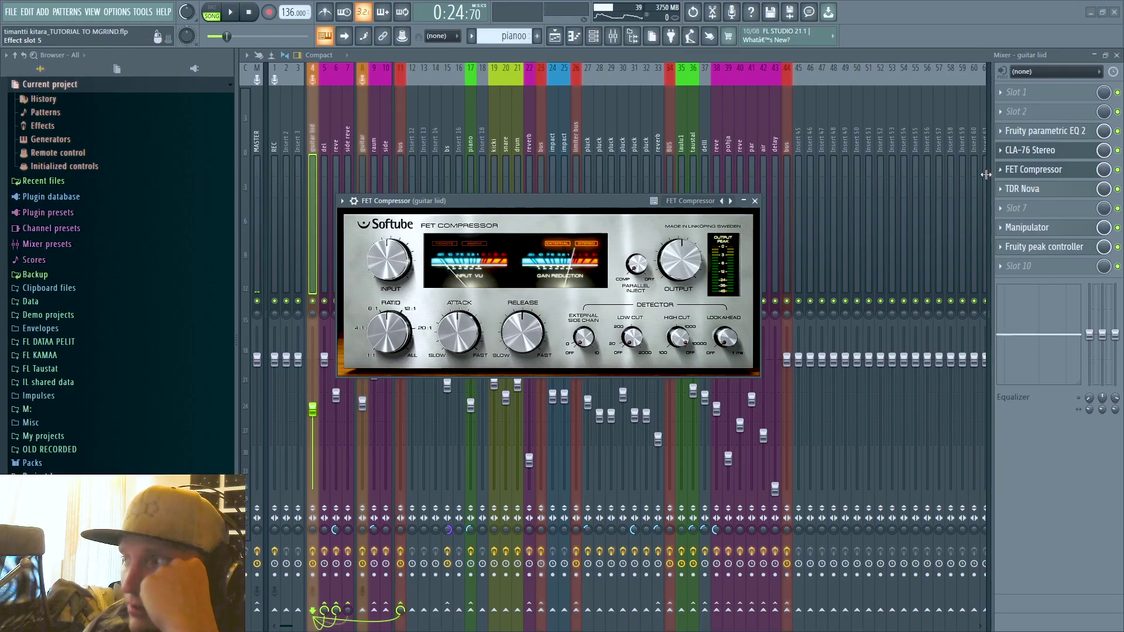
pyautogui.press('Delete')
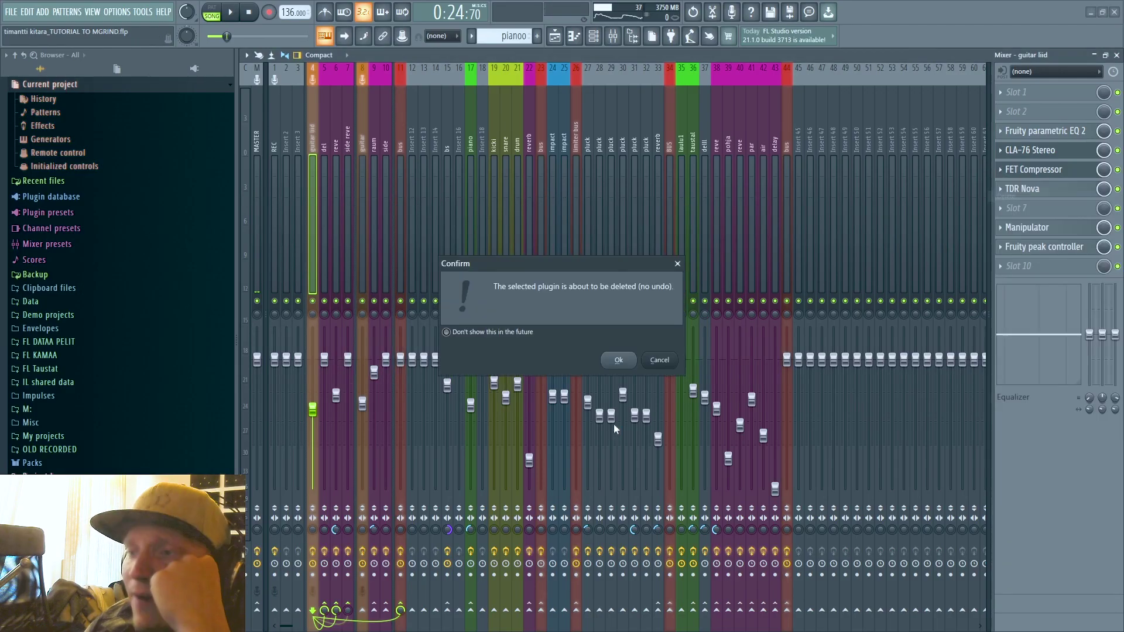
pyautogui.click(606, 361)
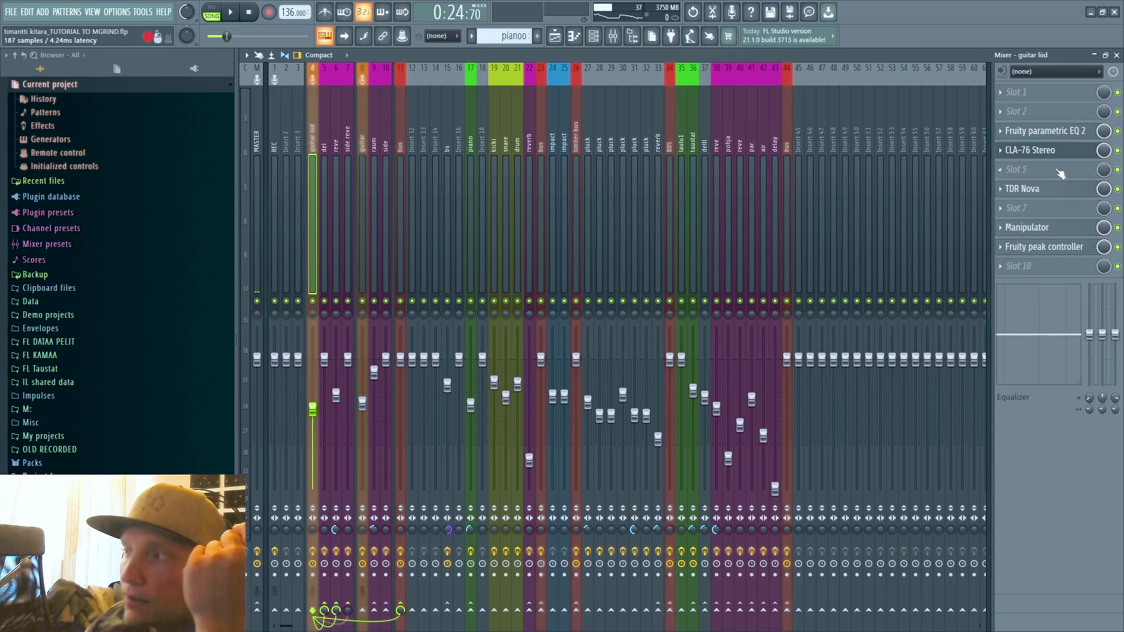
# Examine the CLA-76 Stereo, Manipulator and Fruity peak controller on the guitar liid track, closing each plugin after viewing.
pyautogui.click(1042, 151)
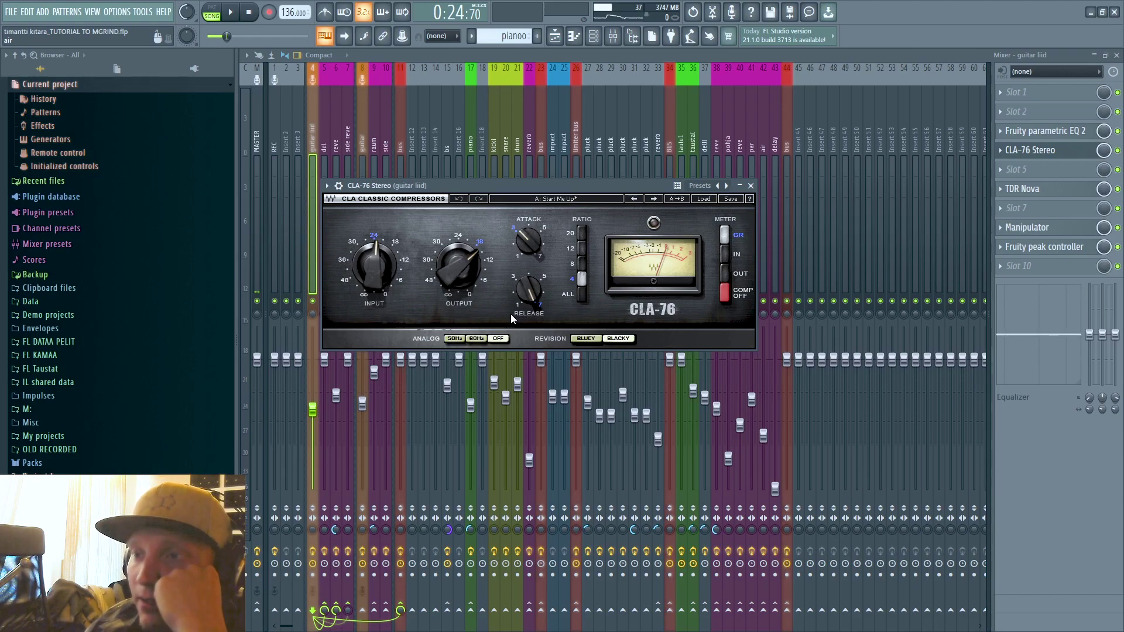
pyautogui.click(232, 14)
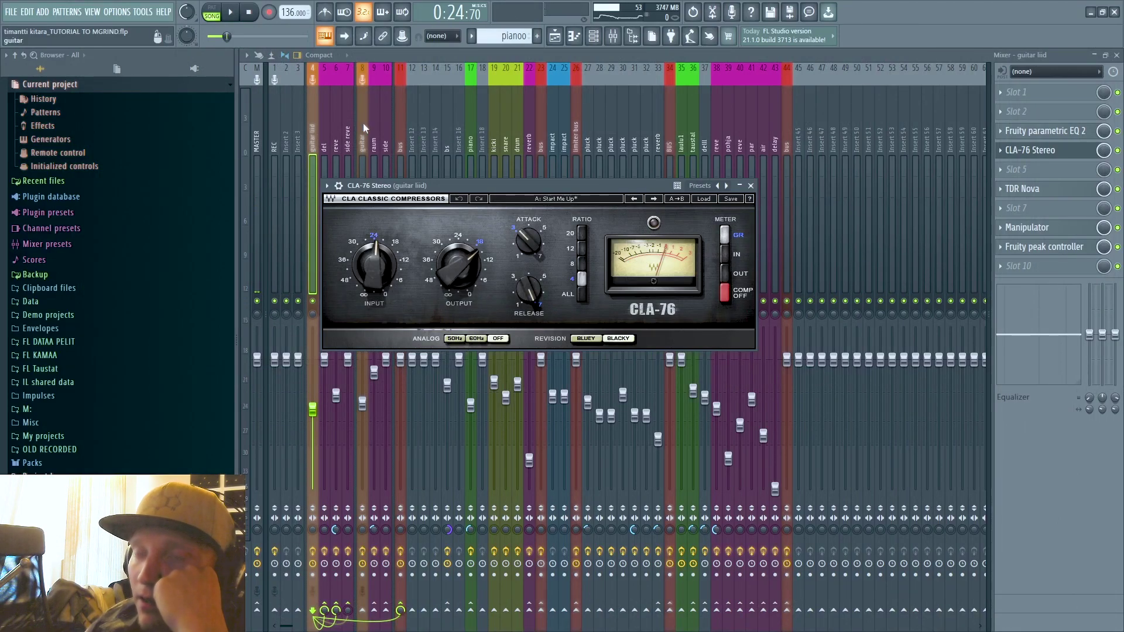
pyautogui.click(1030, 150)
pyautogui.click(1007, 233)
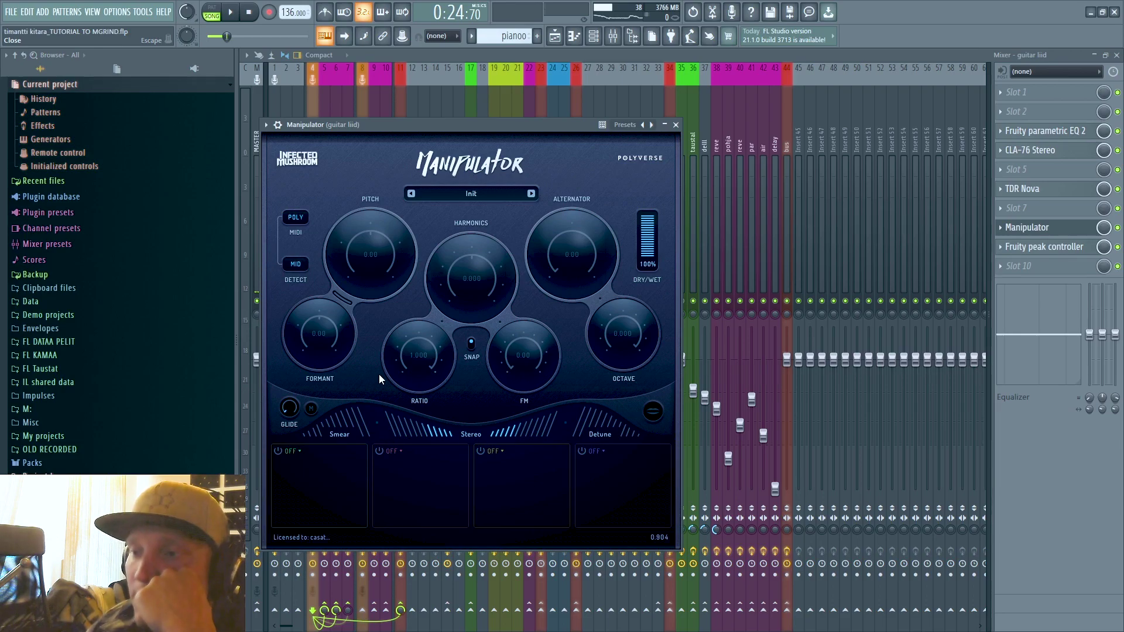
pyautogui.press('Escape')
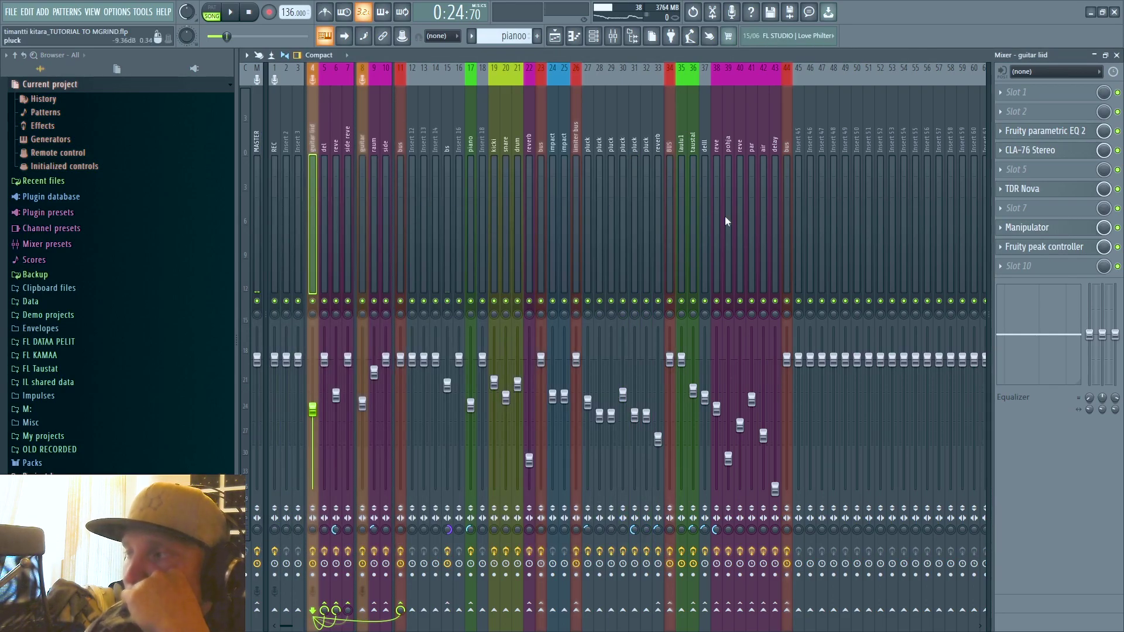
pyautogui.click(1038, 249)
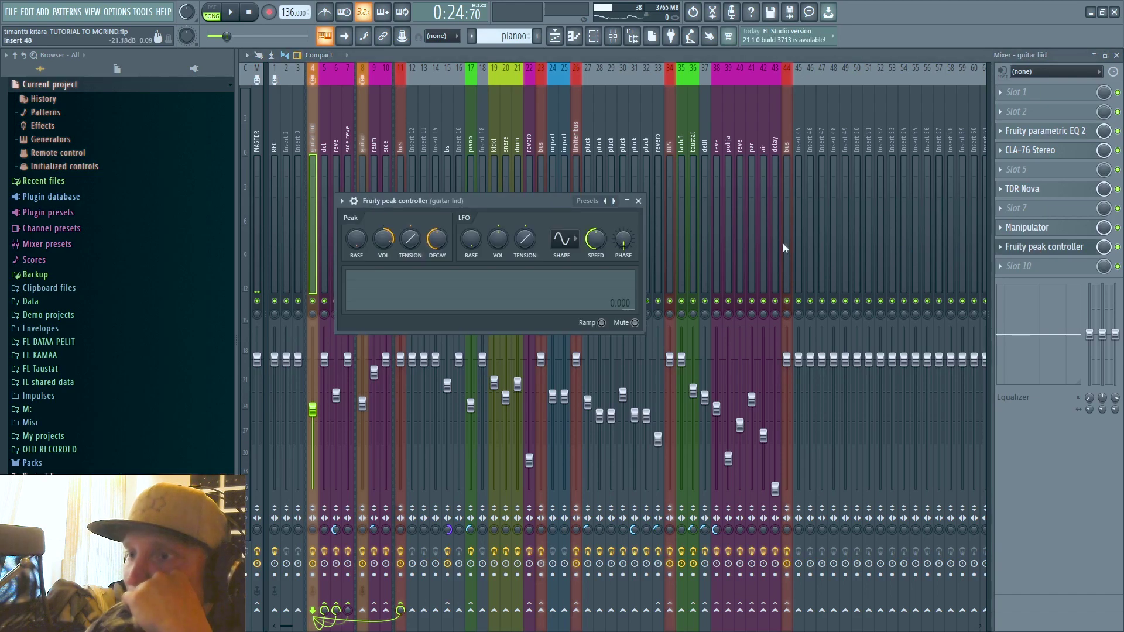
pyautogui.click(633, 199)
# Play the soloed guitar and examine Trackspacer 2.5 on the side reve track, closing the plugin and stopping playback.
pyautogui.click(331, 192)
pyautogui.click(321, 194)
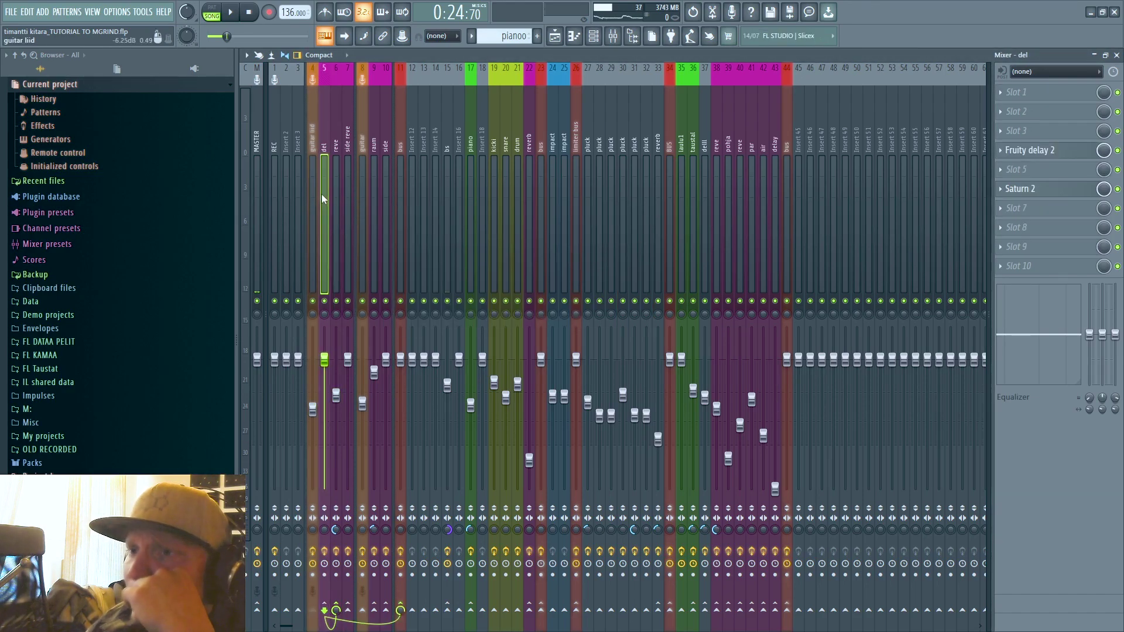
pyautogui.click(310, 195)
pyautogui.press('space')
pyautogui.click(347, 193)
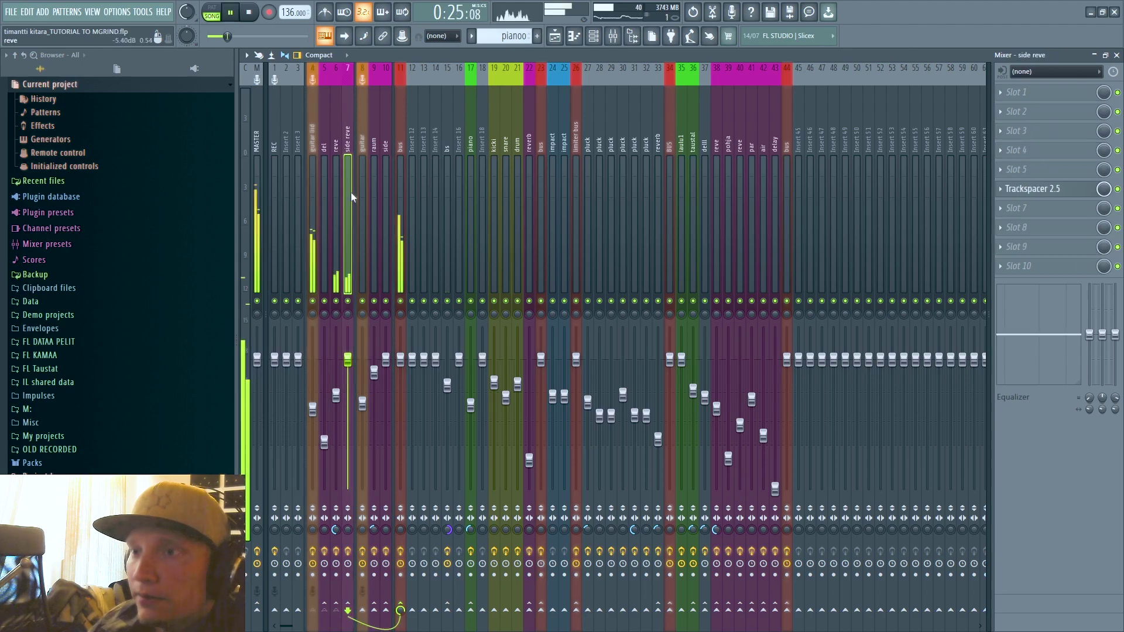
pyautogui.click(1068, 193)
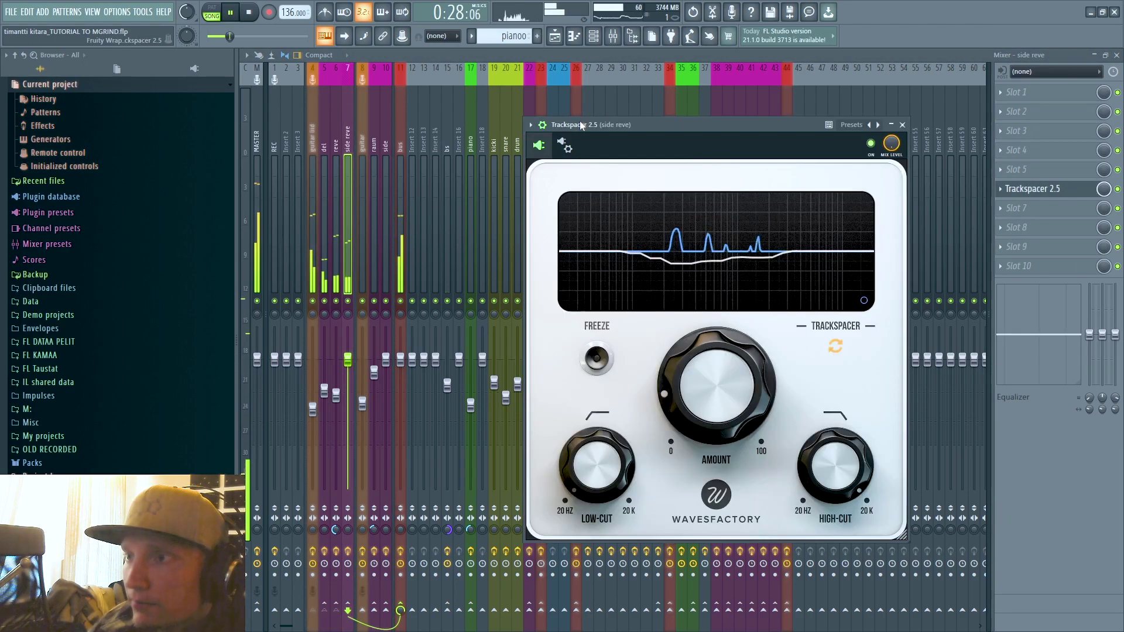
pyautogui.click(901, 125)
pyautogui.press('space')
# Check the effect chains and routing of the guitar liid, reve, del and guitar bus tracks in the mixer.
pyautogui.click(309, 262)
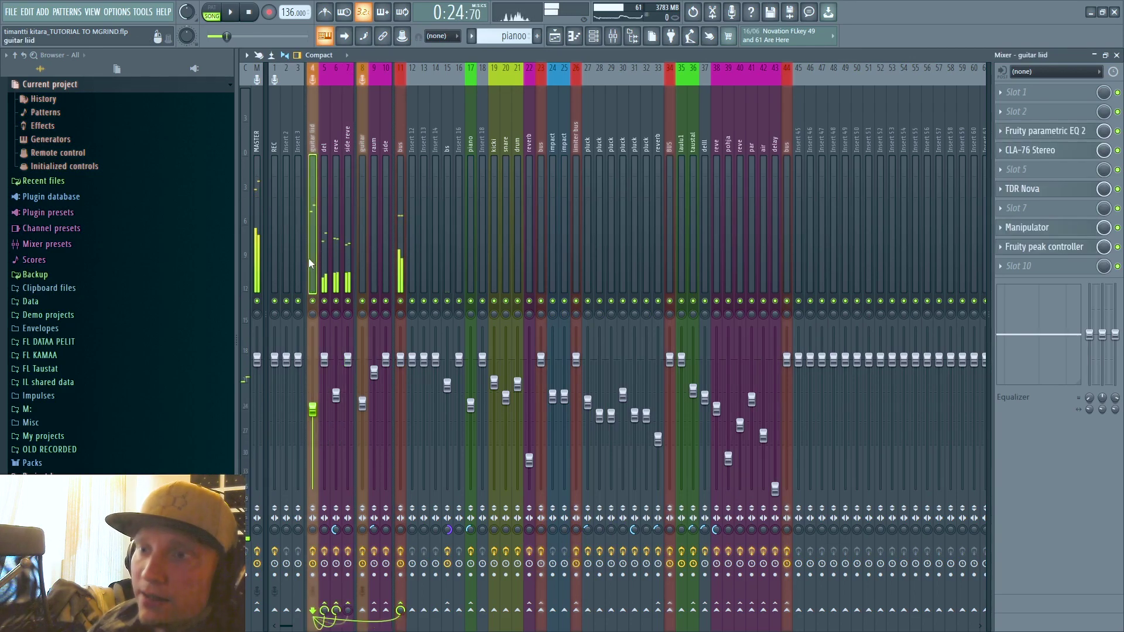
pyautogui.click(336, 228)
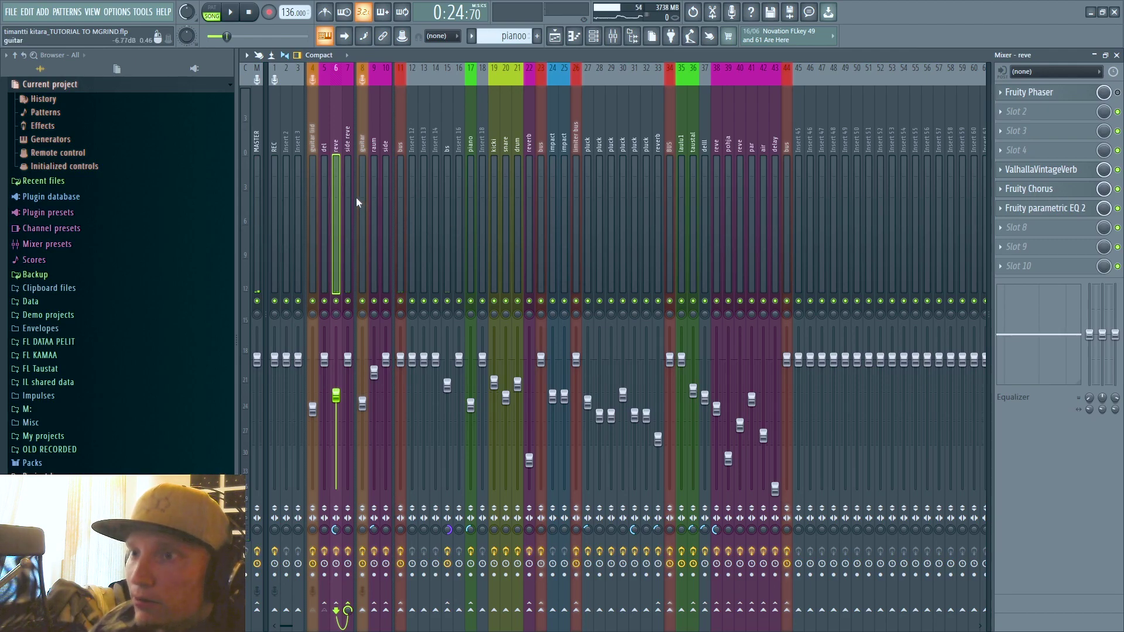
pyautogui.click(324, 190)
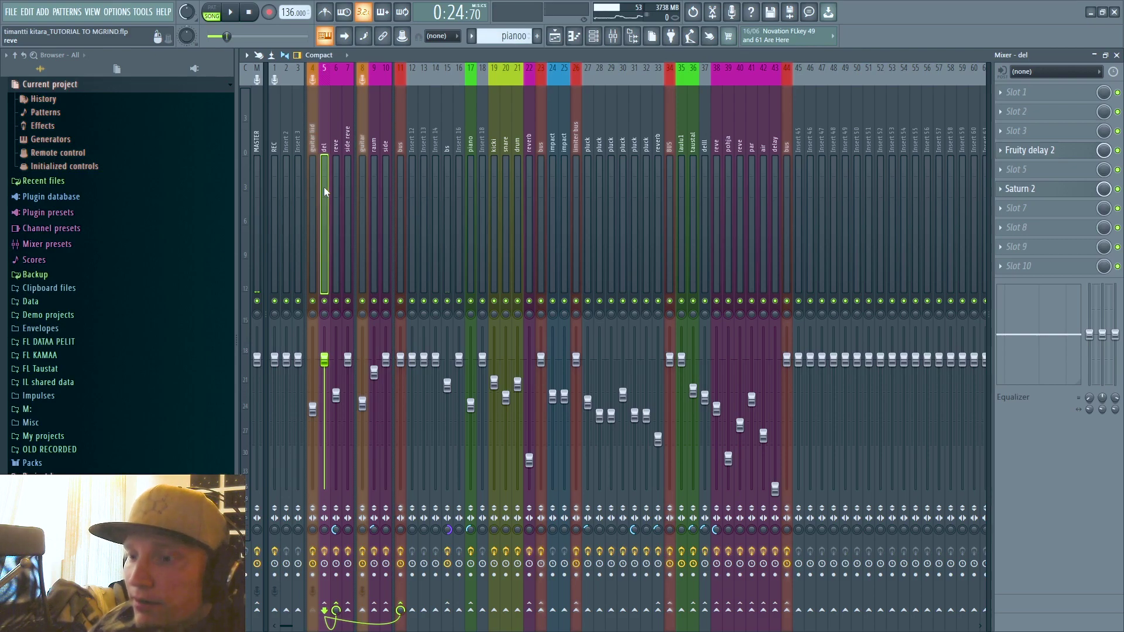
pyautogui.click(400, 184)
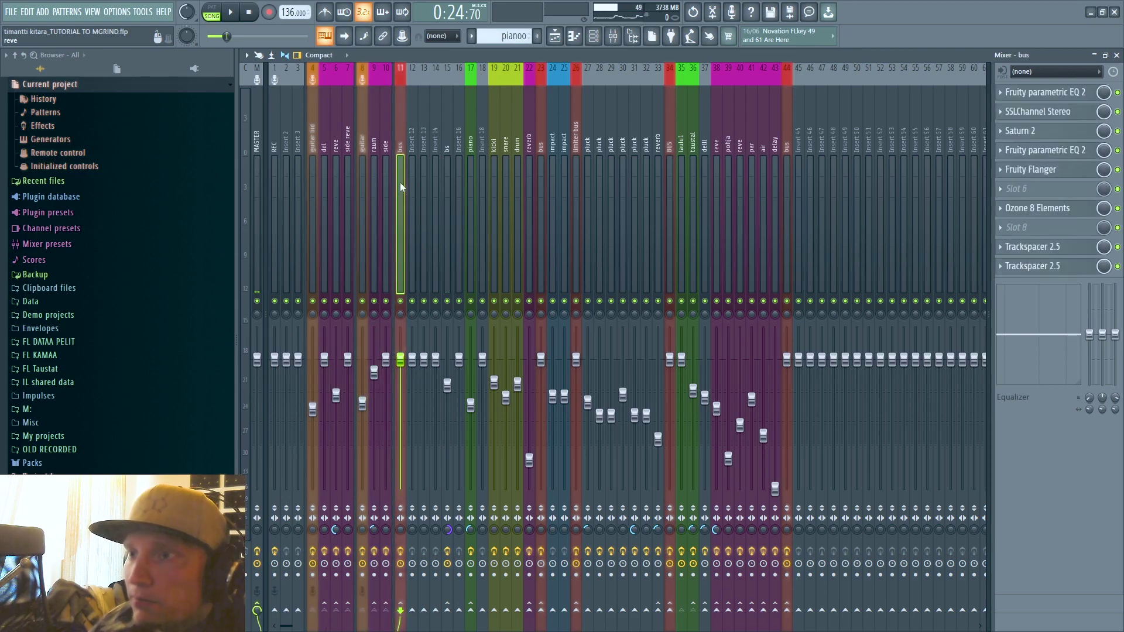
pyautogui.click(312, 175)
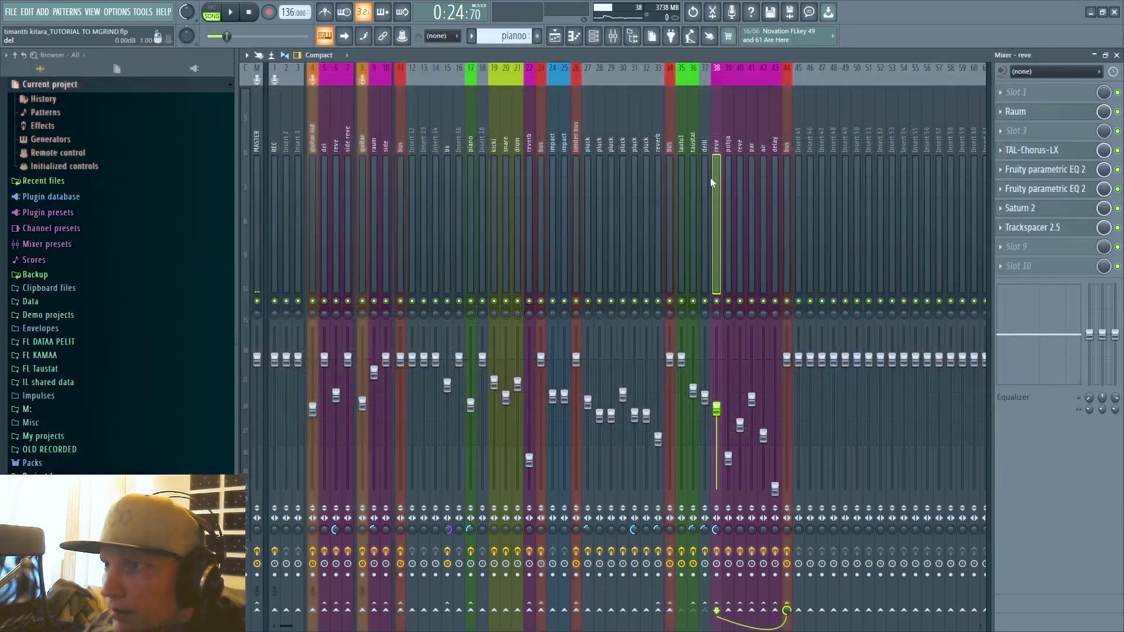
# Open the CLA-2A Stereo on the laulu1 mixer track and try its HiFreq control.
pyautogui.click(669, 182)
pyautogui.moveTo(668, 186)
pyautogui.mouseDown()
pyautogui.moveTo(575, 178)
pyautogui.moveTo(680, 182)
pyautogui.mouseUp()
pyautogui.click(1030, 208)
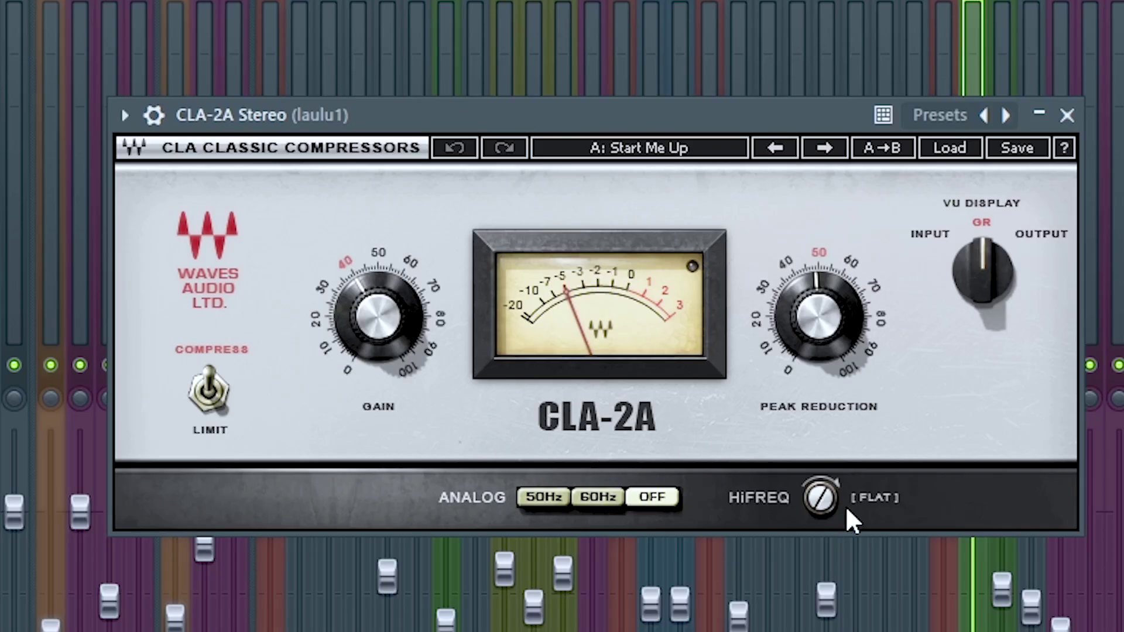
pyautogui.moveTo(816, 506); pyautogui.dragTo(816, 457)
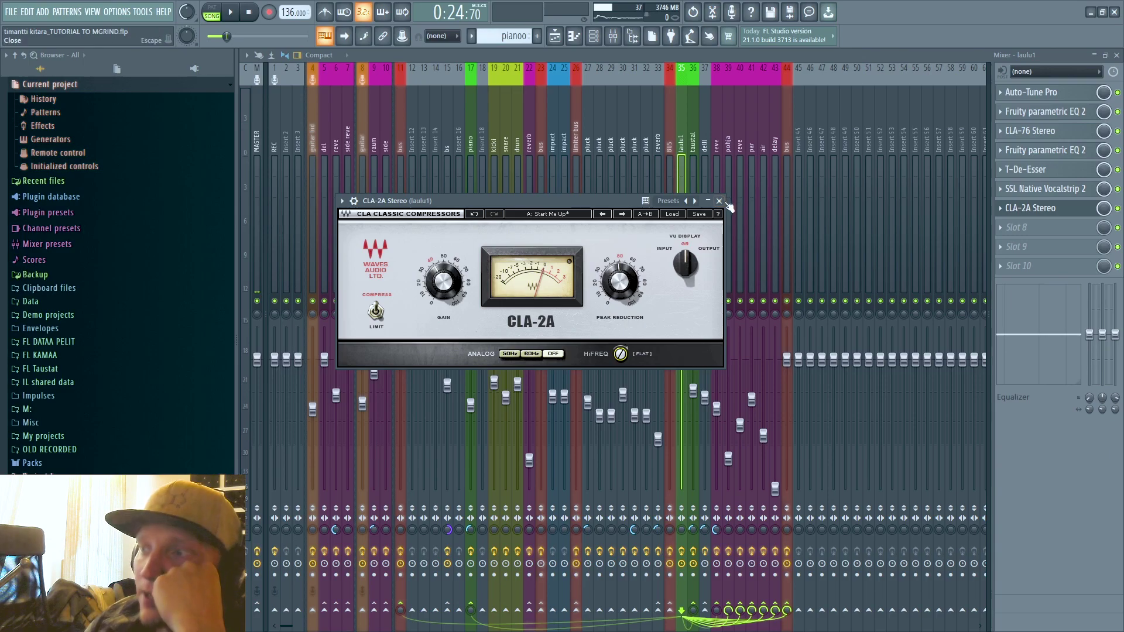
# Play the isolated vocal tracks from bar 15 and select the laulu1 track in the mixer.
pyautogui.press('F5')
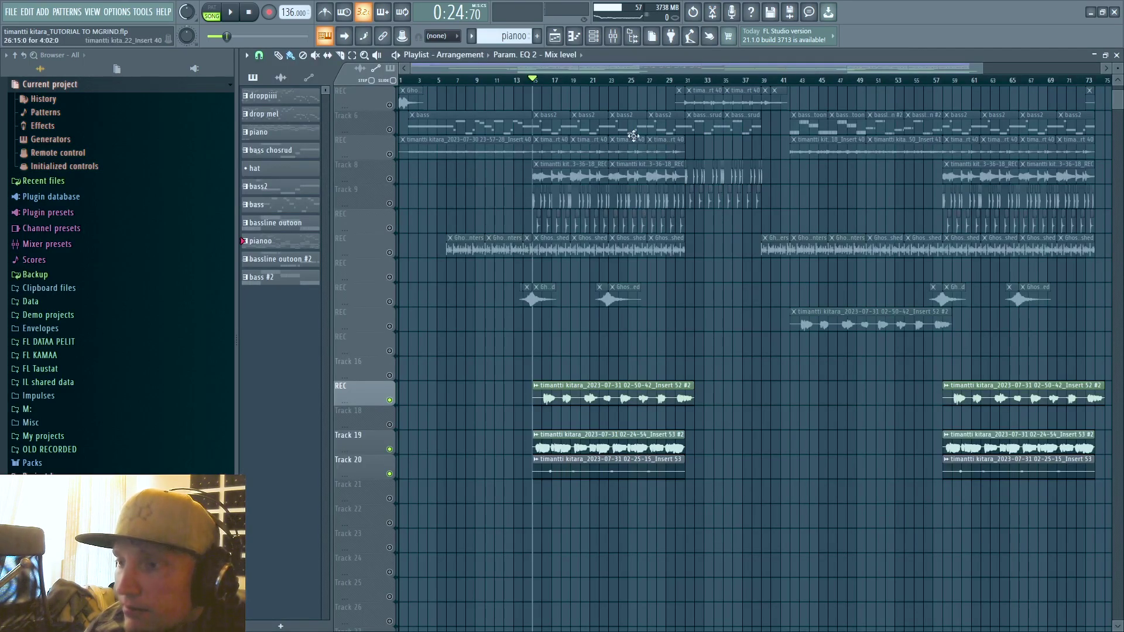
pyautogui.press('F9')
pyautogui.press('space')
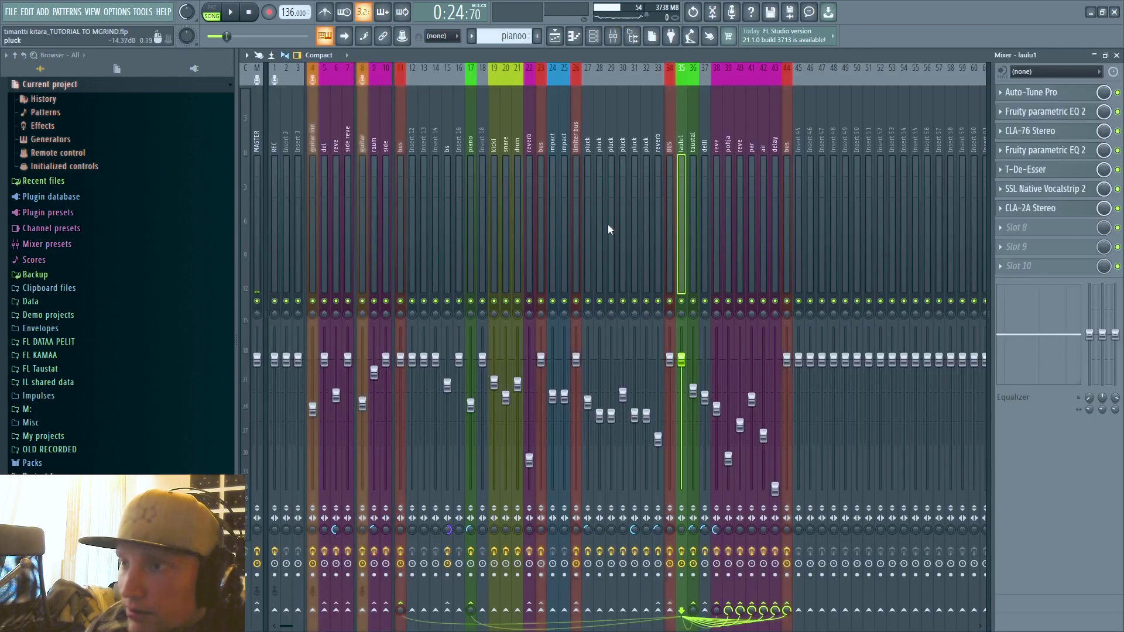
pyautogui.press('F5')
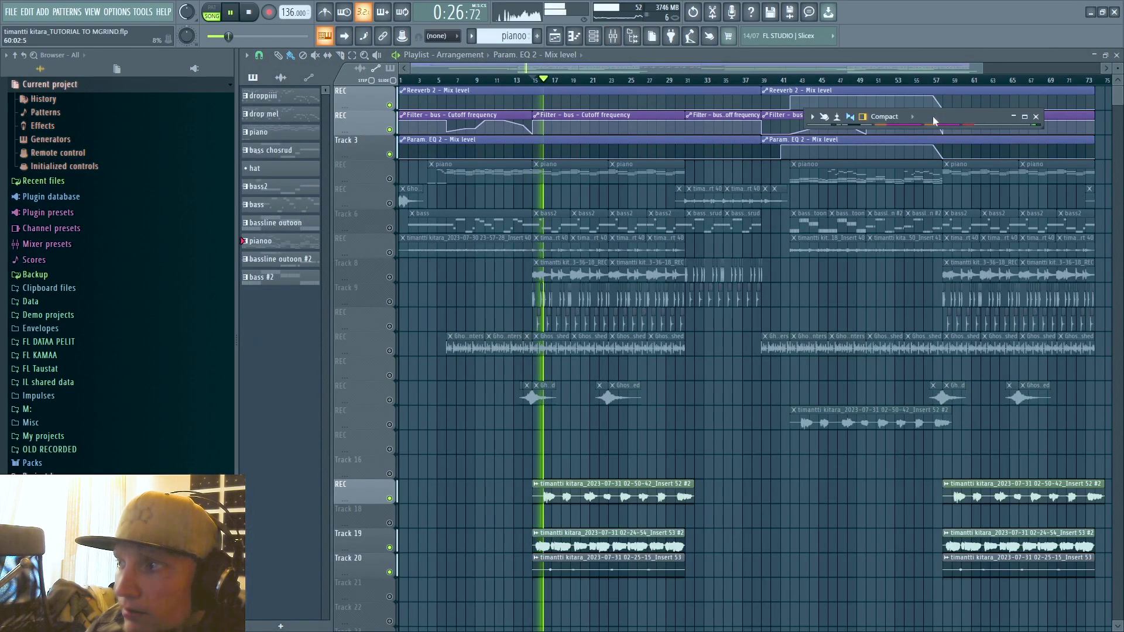
pyautogui.press('F9')
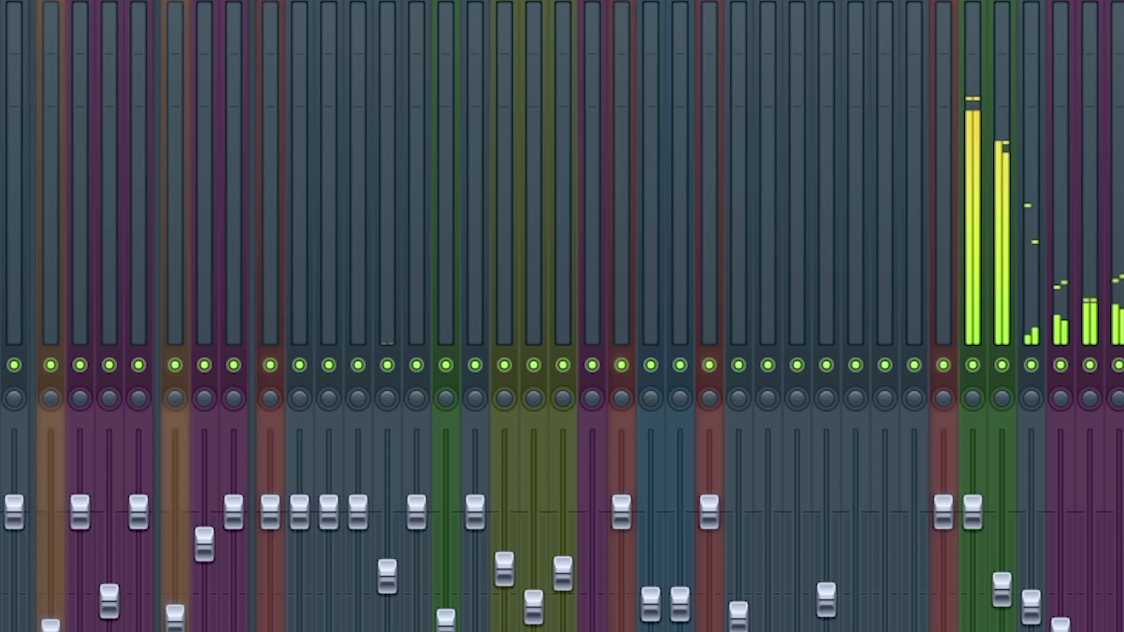
pyautogui.click(972, 175)
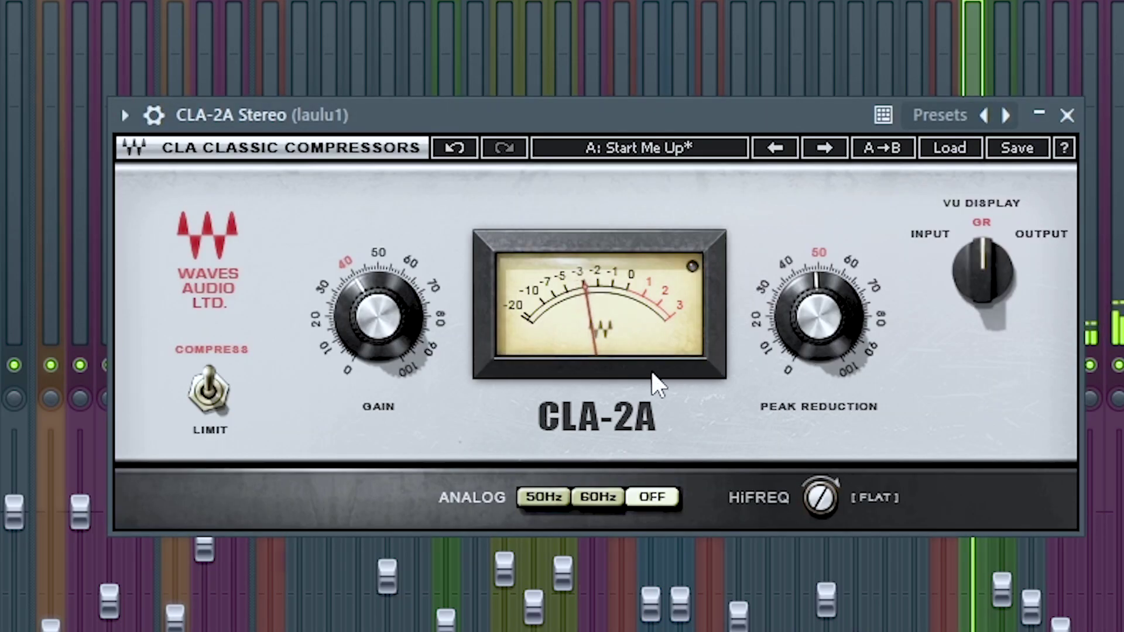
# Sweep the HiFreq control of the laulu1 CLA-2A Stereo during playback, return it to flat, and close the plugin.
pyautogui.moveTo(837, 512); pyautogui.dragTo(775, 601)
pyautogui.moveTo(825, 515); pyautogui.dragTo(825, 433)
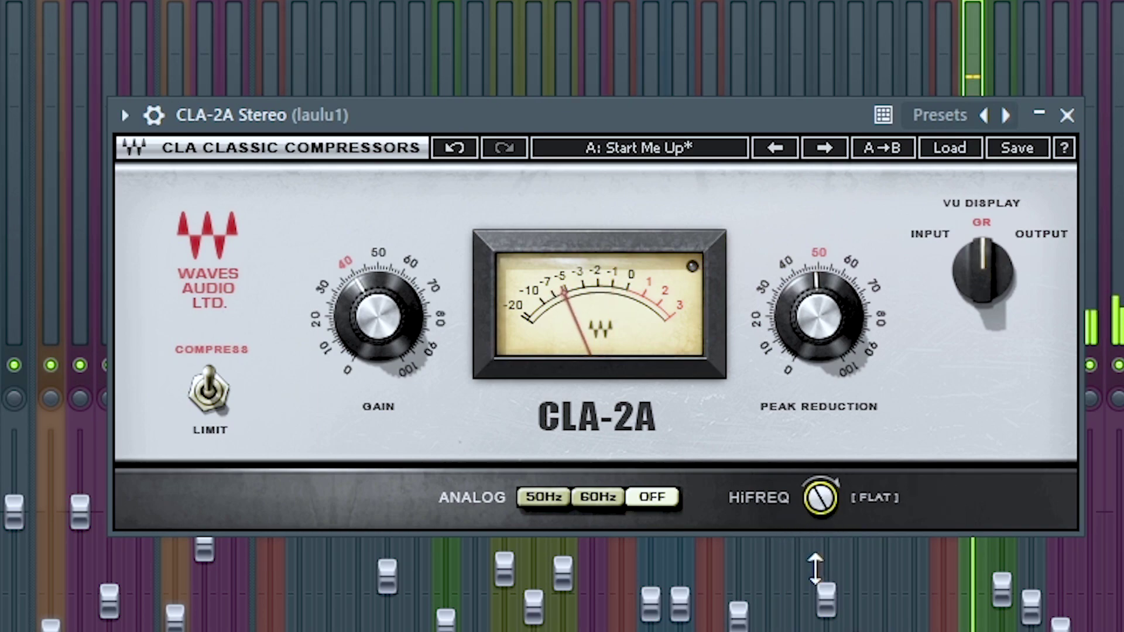
pyautogui.moveTo(819, 503); pyautogui.dragTo(819, 538)
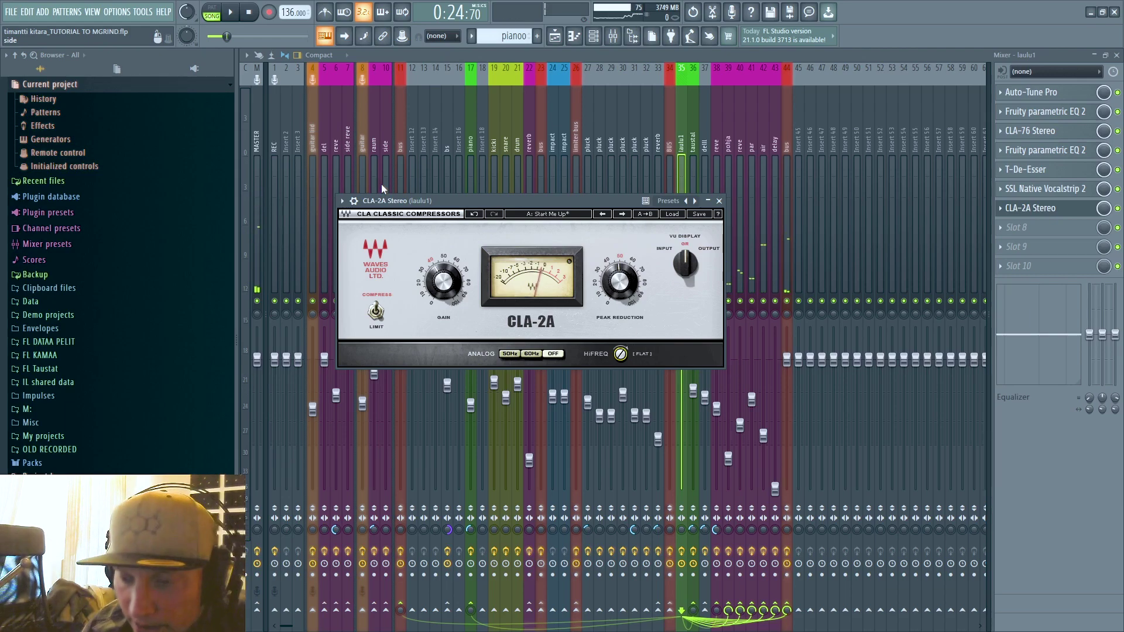
pyautogui.click(719, 201)
# Open the CLA-76 Stereo on the laulu1 track and audition release 1 before returning it to 7.
pyautogui.click(1030, 130)
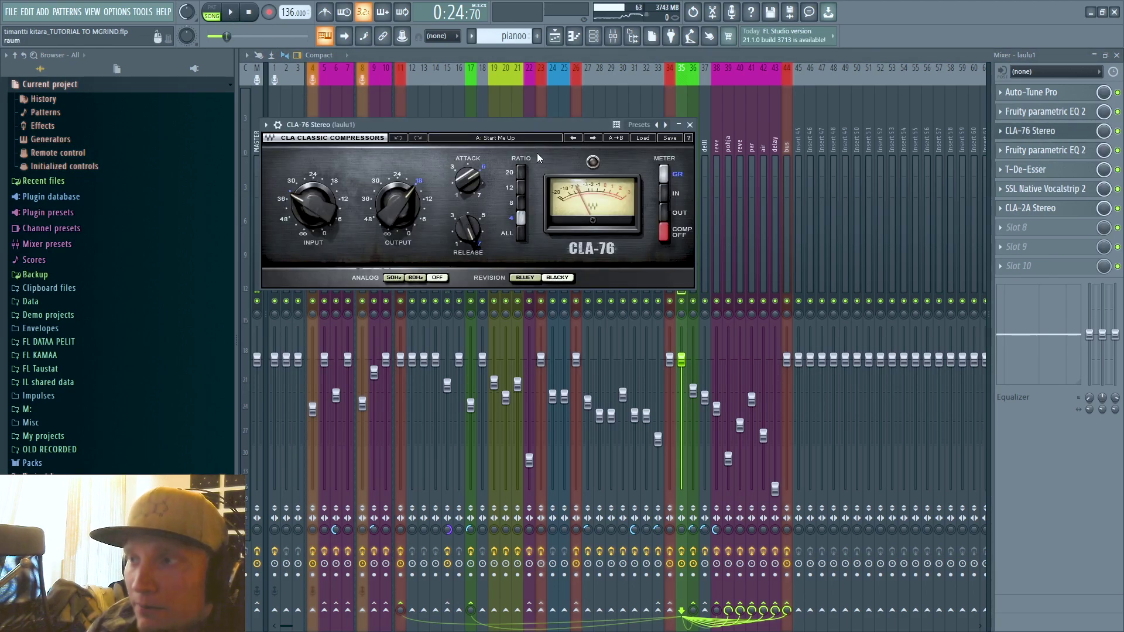
pyautogui.click(690, 124)
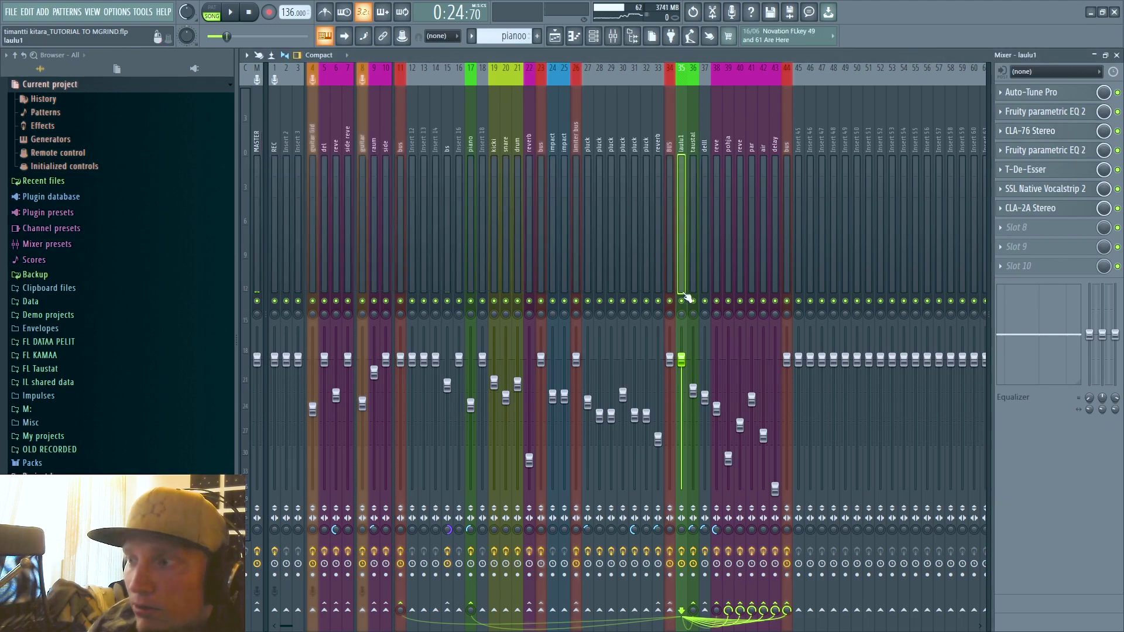
pyautogui.click(1030, 131)
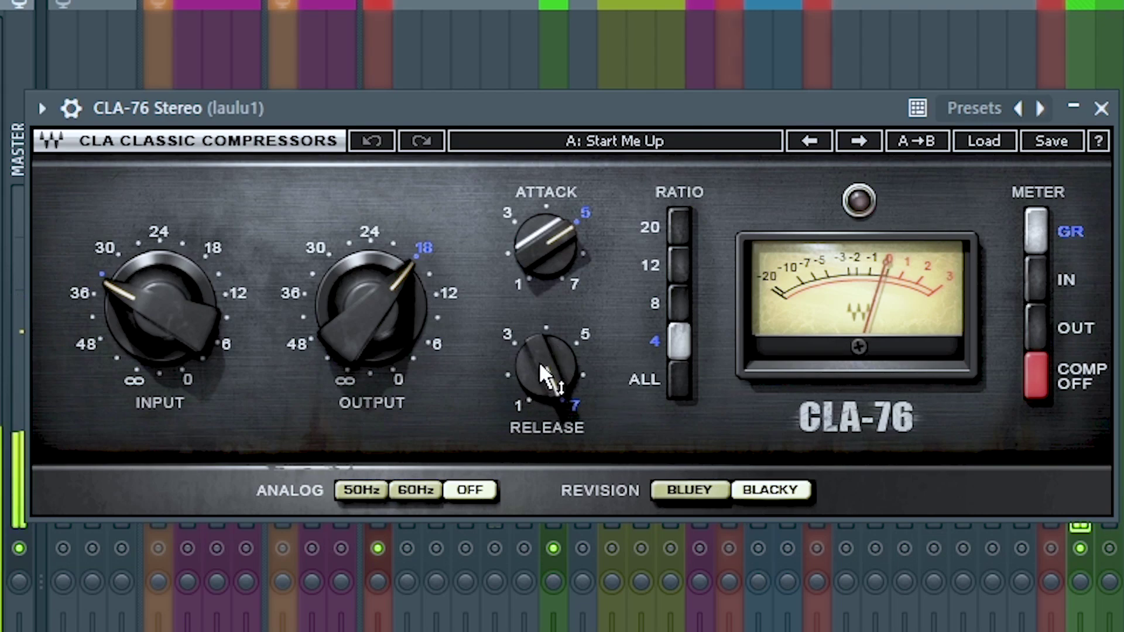
pyautogui.moveTo(466, 228); pyautogui.dragTo(467, 218)
pyautogui.moveTo(545, 366); pyautogui.dragTo(544, 419)
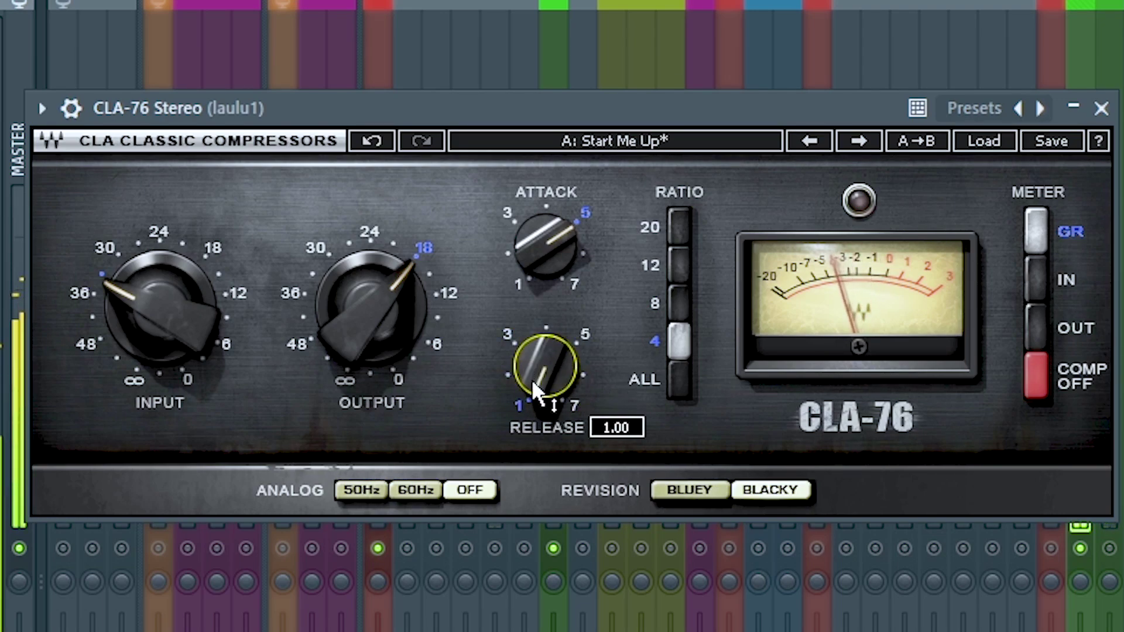
pyautogui.moveTo(532, 377); pyautogui.dragTo(531, 287)
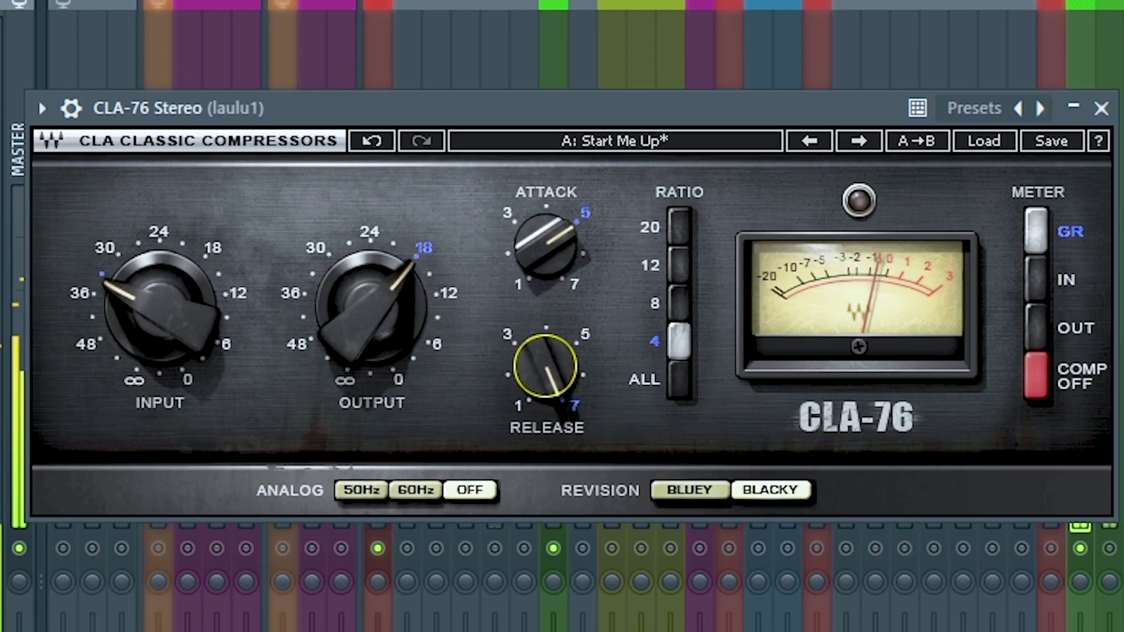
# Audition the release of the laulu1 CLA-76 by sweeping it between 1 and 7, leaving it at 7.
pyautogui.click(249, 13)
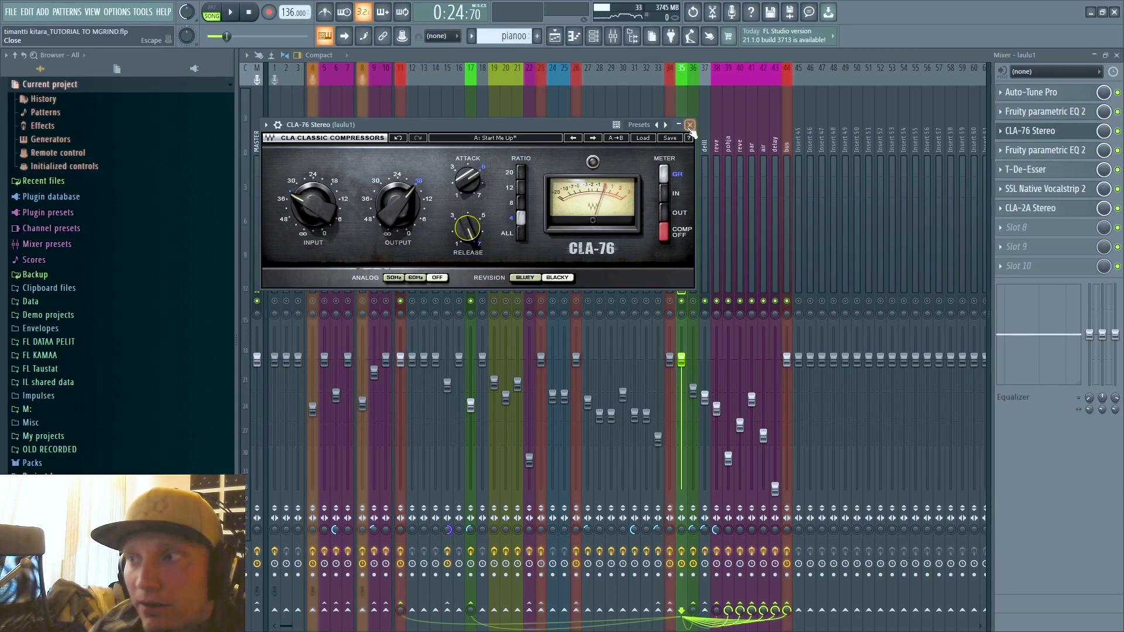
pyautogui.moveTo(467, 226); pyautogui.dragTo(466, 236)
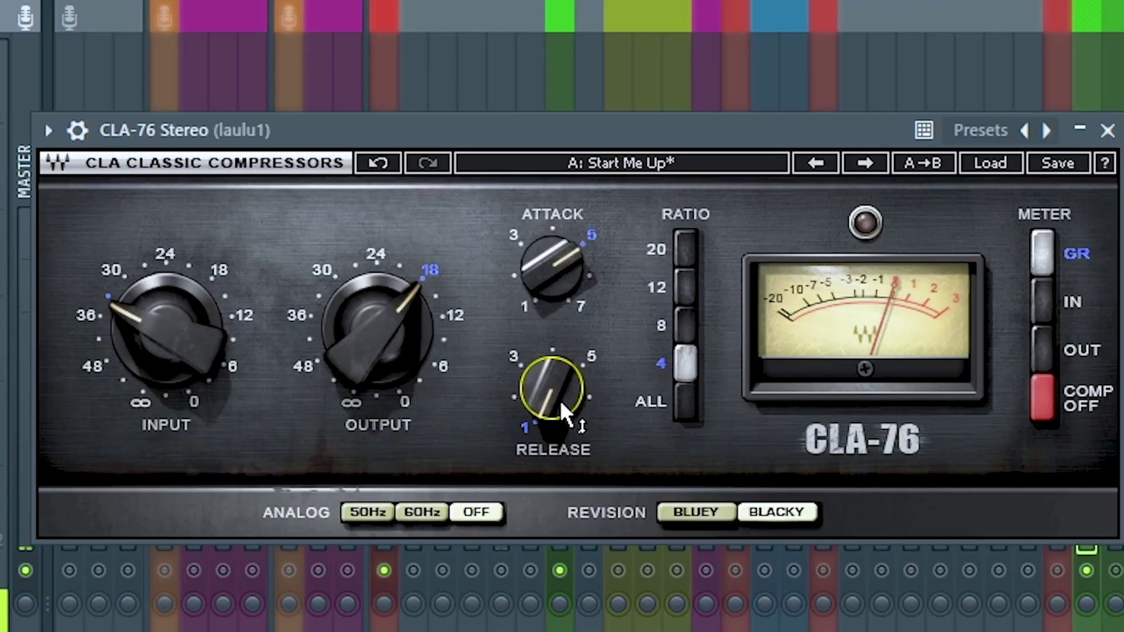
pyautogui.moveTo(547, 398); pyautogui.dragTo(547, 253)
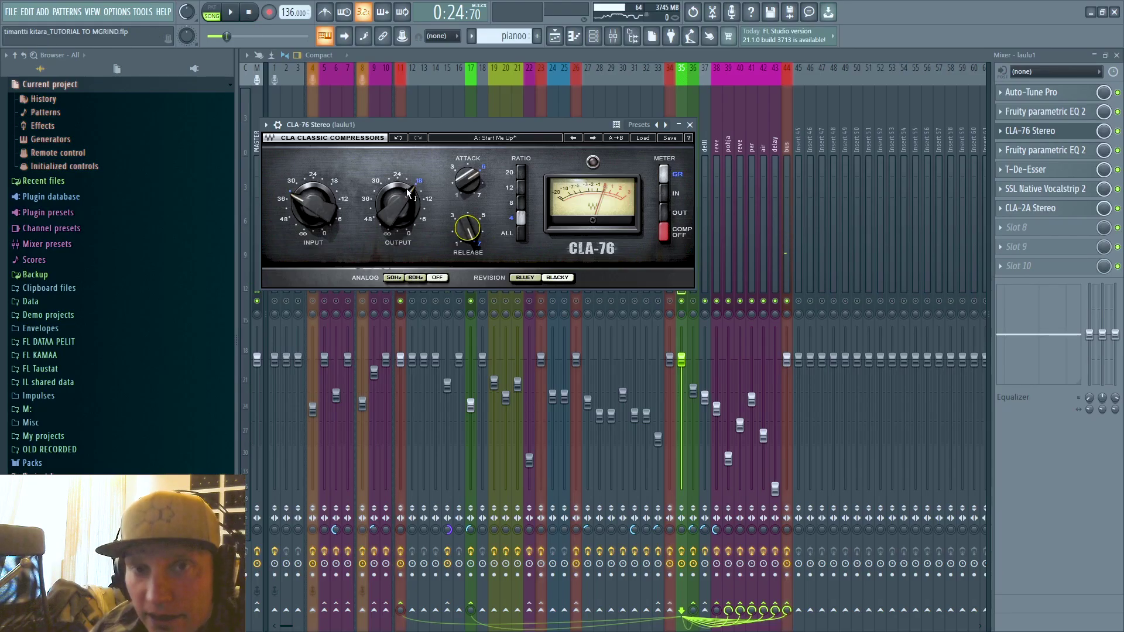
pyautogui.moveTo(467, 228); pyautogui.dragTo(467, 232)
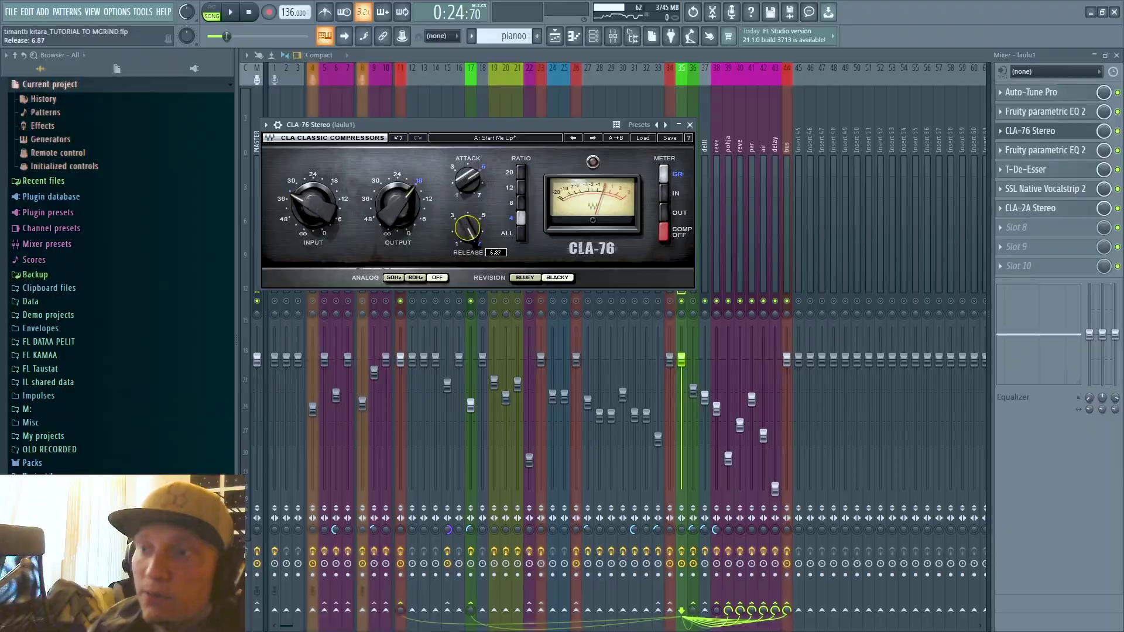
pyautogui.moveTo(537, 339); pyautogui.dragTo(538, 347)
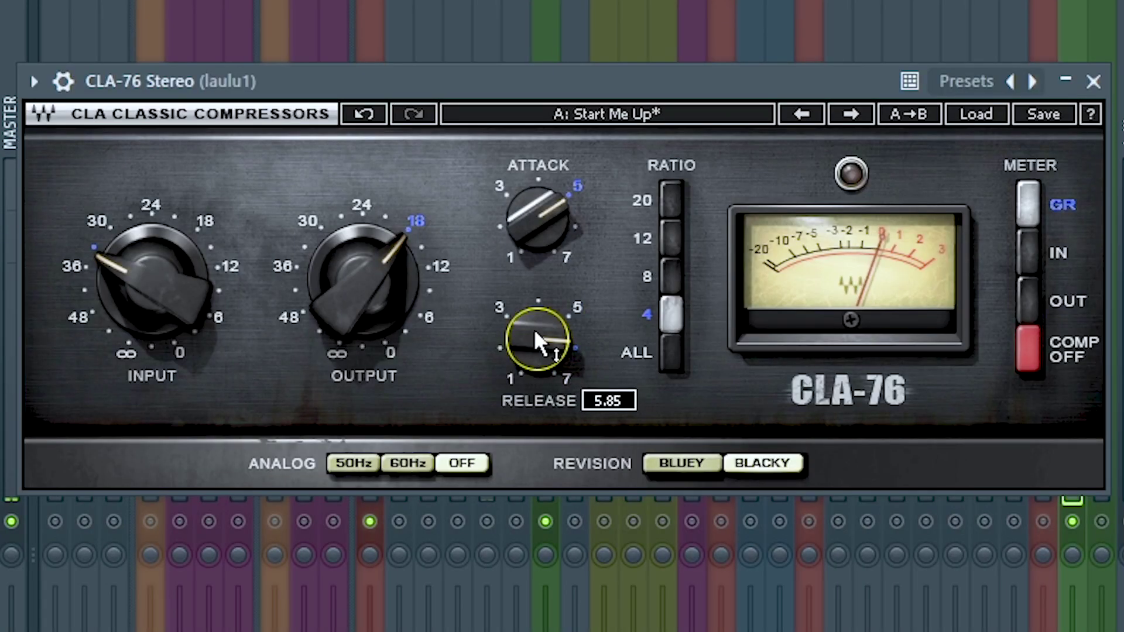
pyautogui.moveTo(528, 332); pyautogui.dragTo(537, 353)
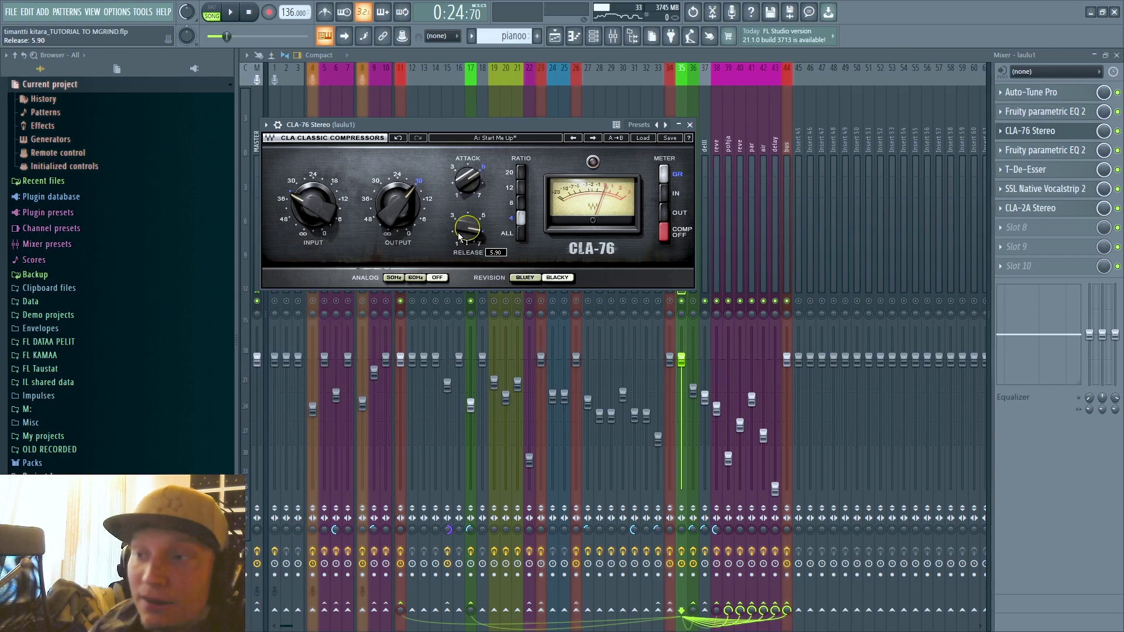
pyautogui.moveTo(459, 233); pyautogui.dragTo(443, 270)
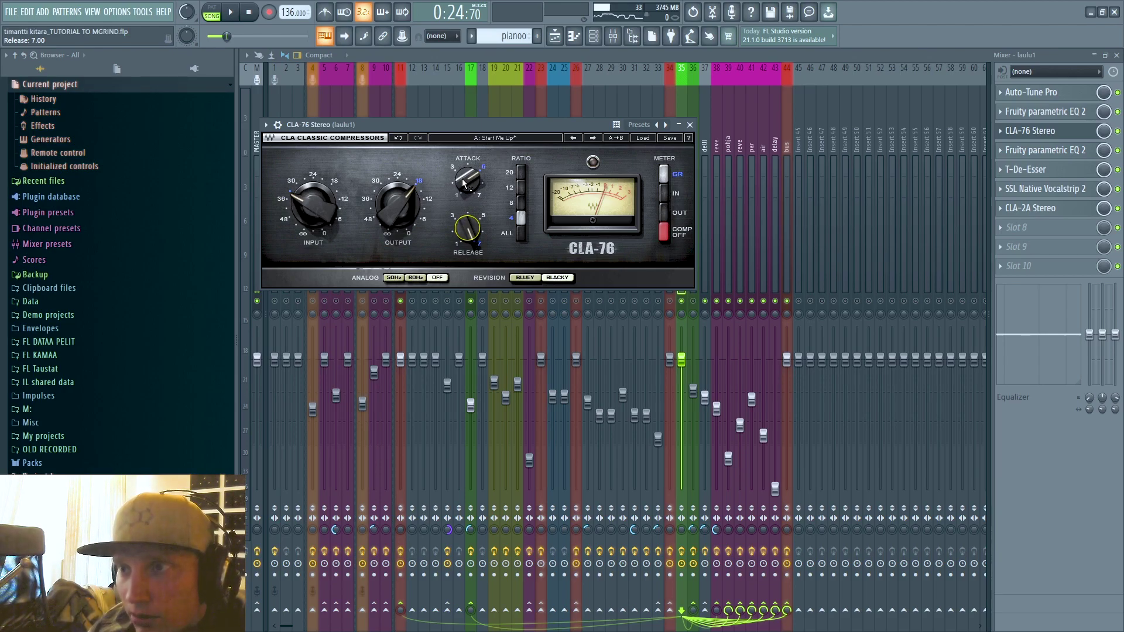
# Sweep the CLA-76 attack on laulu1 during playback, return it to 5, and close the plugin.
pyautogui.press('space')
pyautogui.moveTo(467, 180); pyautogui.dragTo(467, 193)
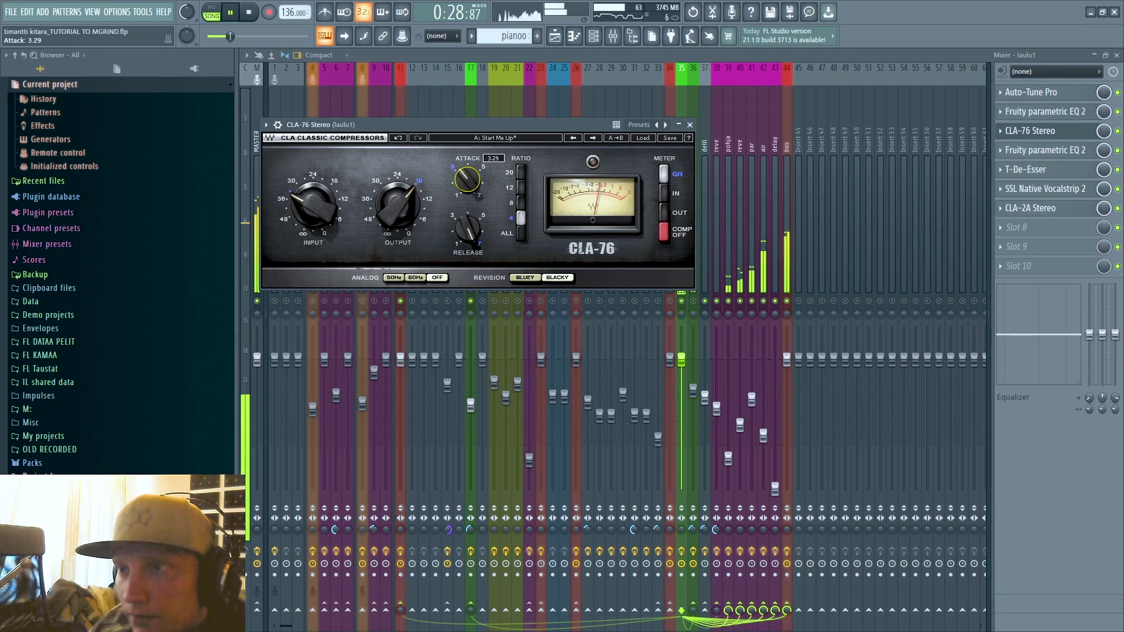
pyautogui.press('space')
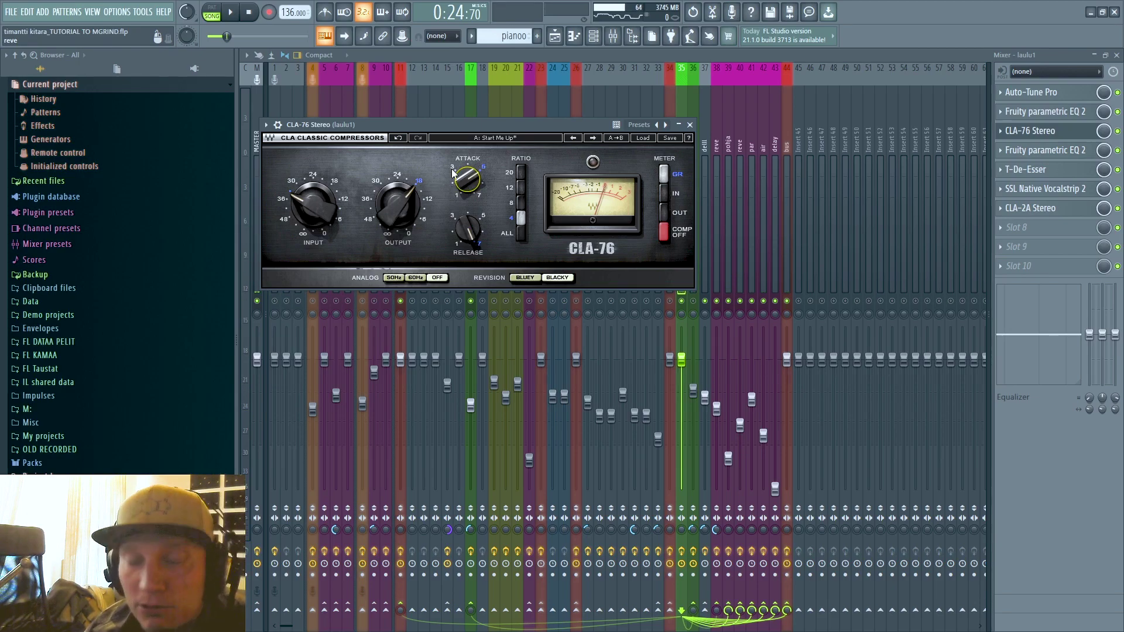
pyautogui.click(689, 125)
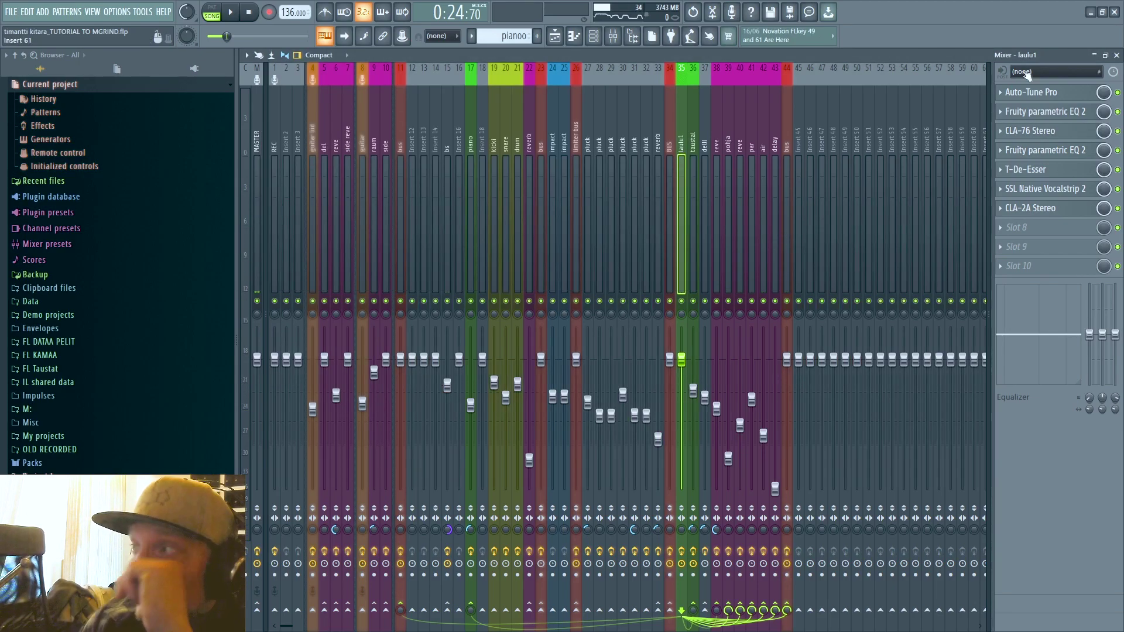
# Select the guitar liid, del, reve, side reve and bus mixer tracks in turn to examine their effects and routing.
pyautogui.click(312, 174)
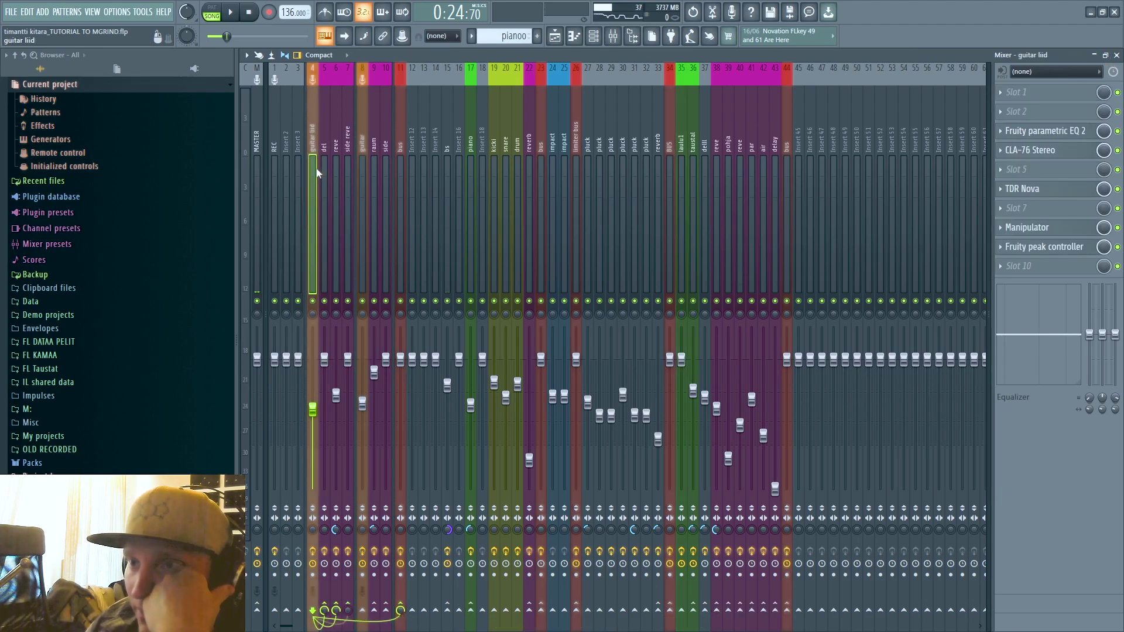
pyautogui.click(320, 167)
pyautogui.click(336, 168)
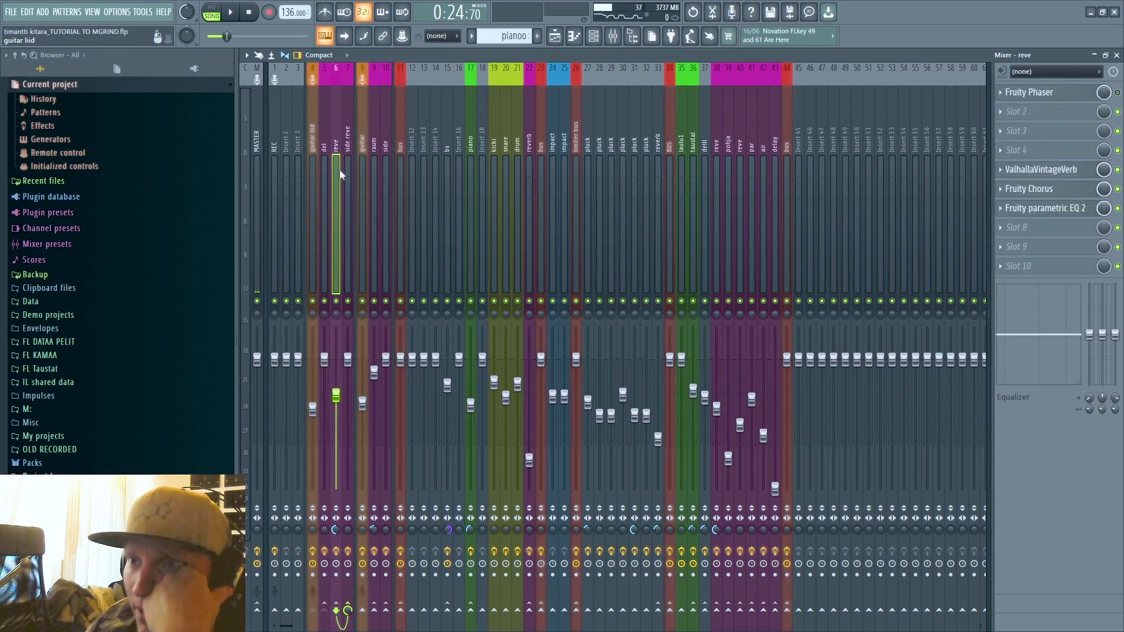
pyautogui.click(348, 170)
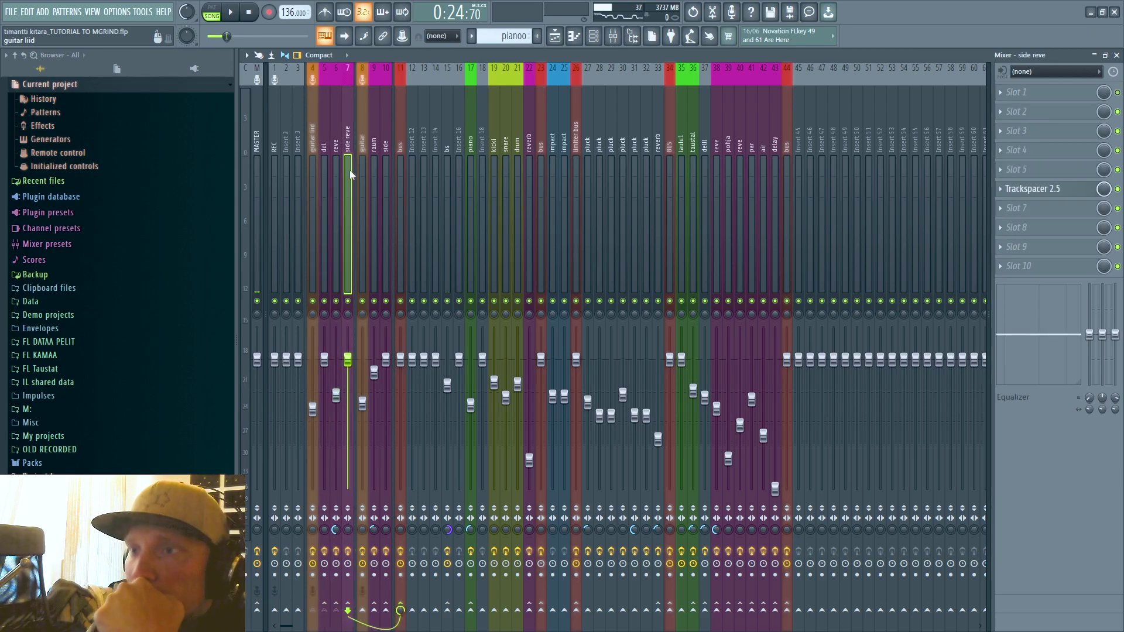
pyautogui.click(314, 169)
pyautogui.click(348, 169)
pyautogui.click(401, 158)
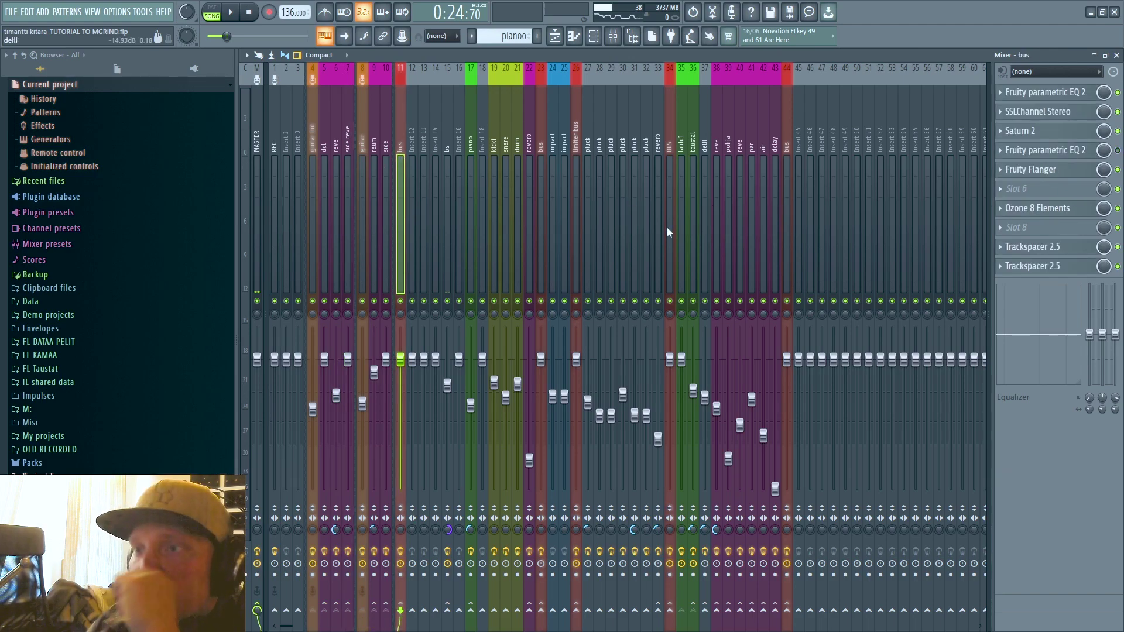
# Select the guitar, side and bus mixer tracks to examine how the second guitar group is routed.
pyautogui.click(364, 167)
pyautogui.click(386, 164)
pyautogui.click(401, 163)
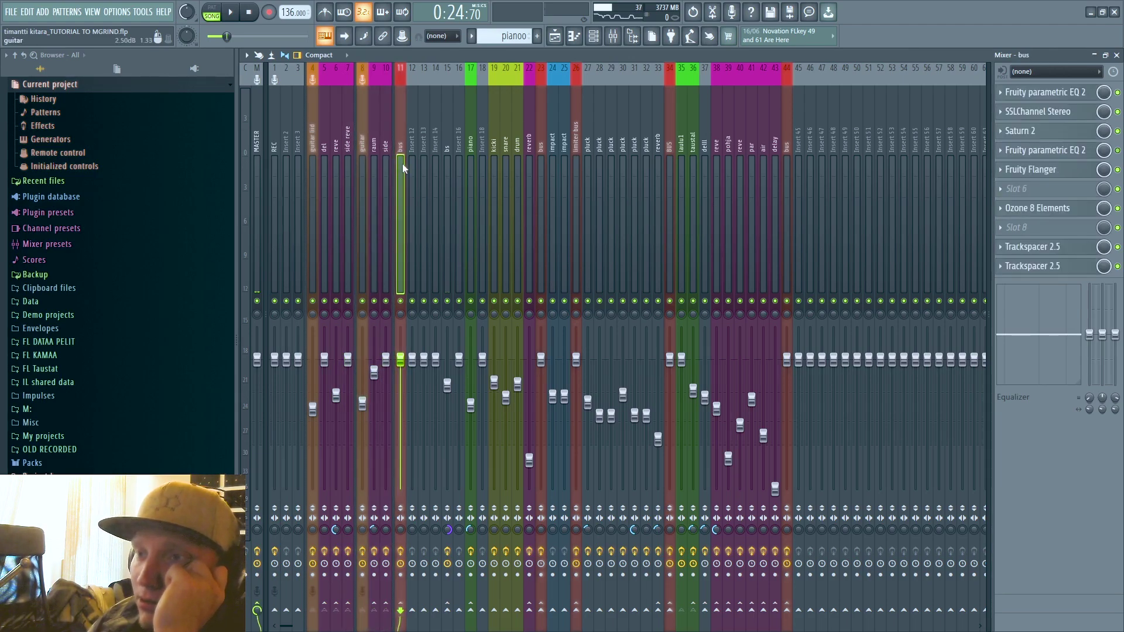
# Open the SSLChannel Stereo on the guitar bus, watch its compression meters during playback, and close it.
pyautogui.click(1030, 111)
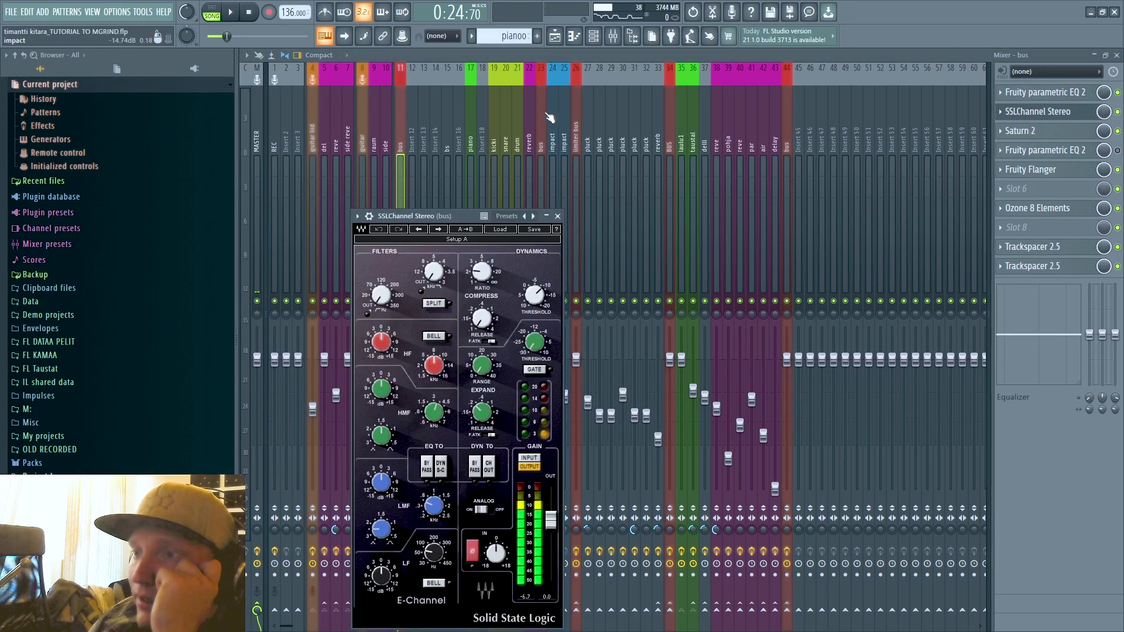
pyautogui.moveTo(440, 216); pyautogui.dragTo(625, 119)
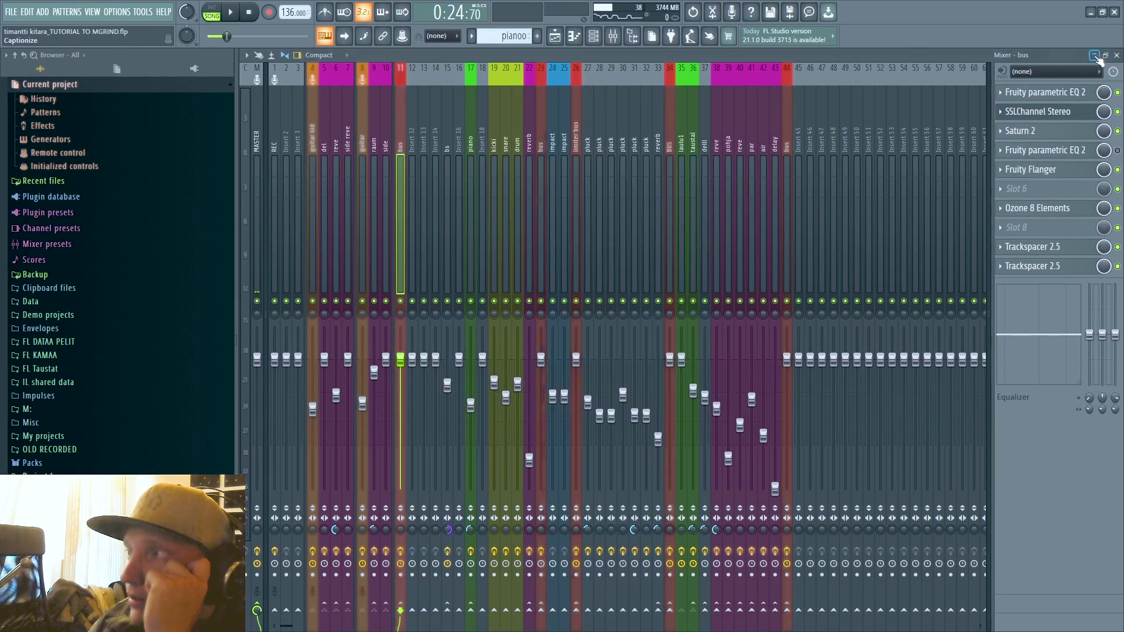
pyautogui.click(1093, 55)
pyautogui.press('F9')
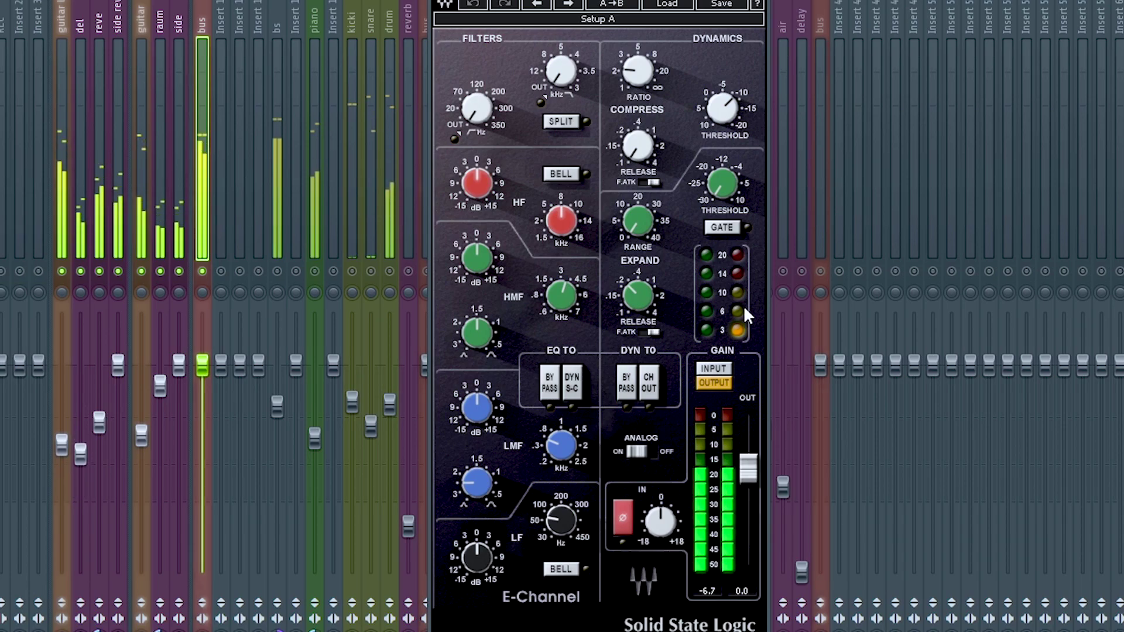
pyautogui.press('Escape')
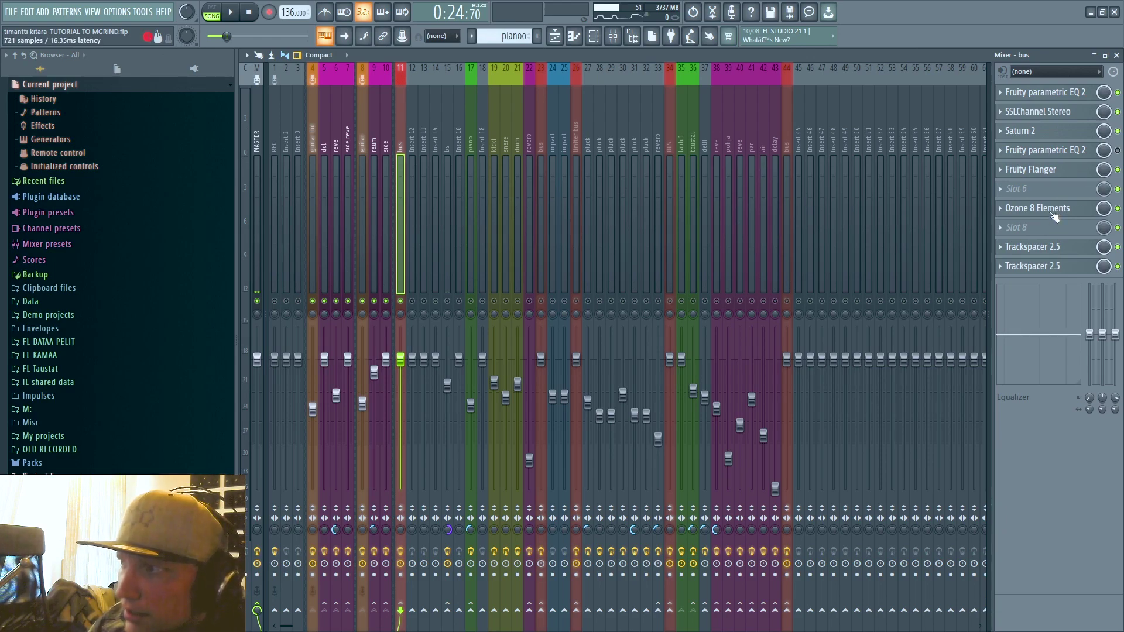
# Open Saturn 2 on the guitar bus, review its Warm Tape and drive settings during playback, and close it.
pyautogui.click(1033, 135)
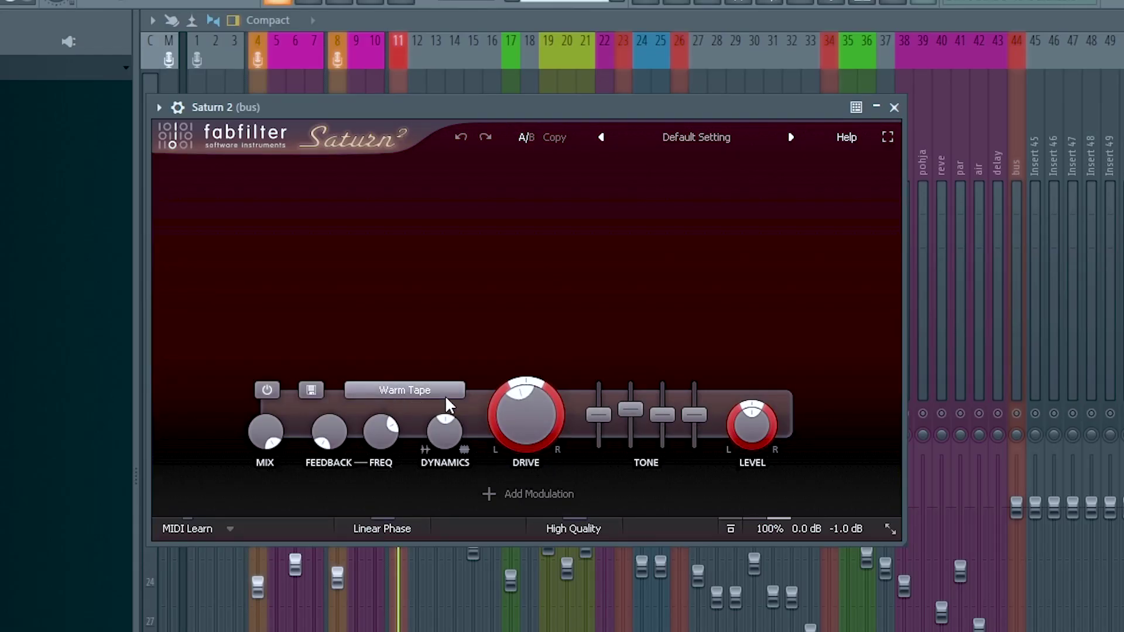
pyautogui.moveTo(630, 420)
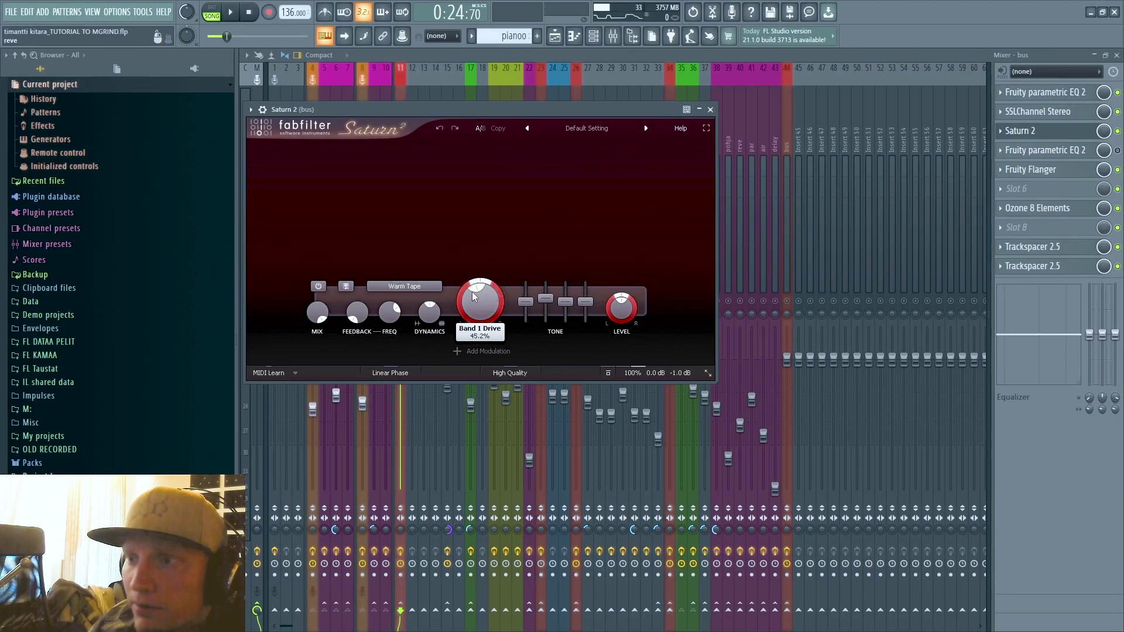
pyautogui.click(232, 13)
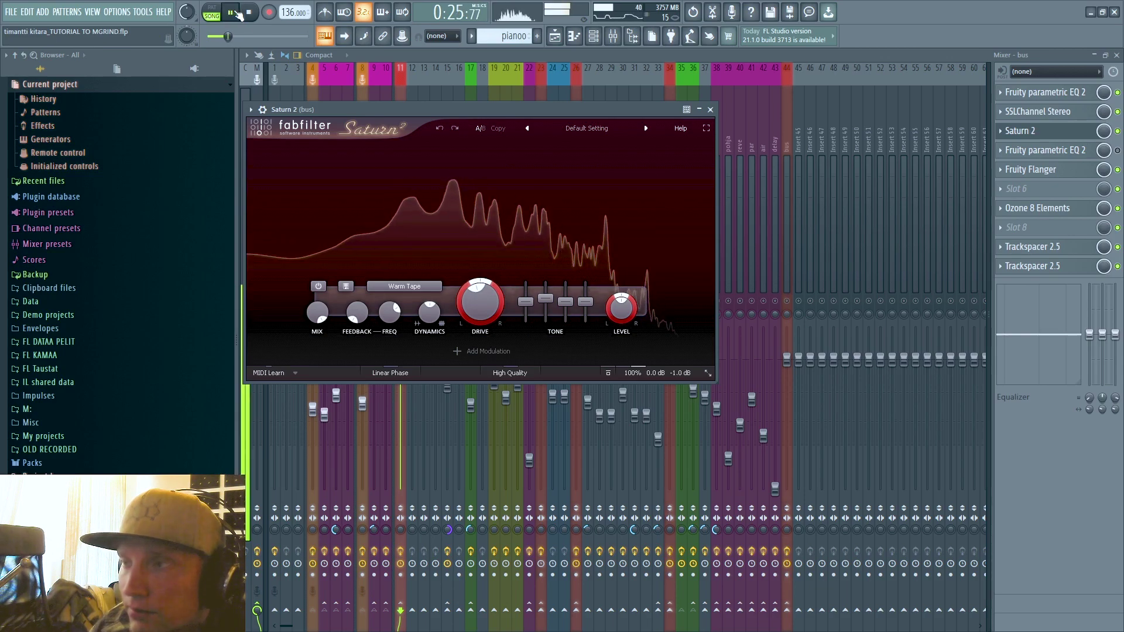
pyautogui.click(711, 110)
pyautogui.press('space')
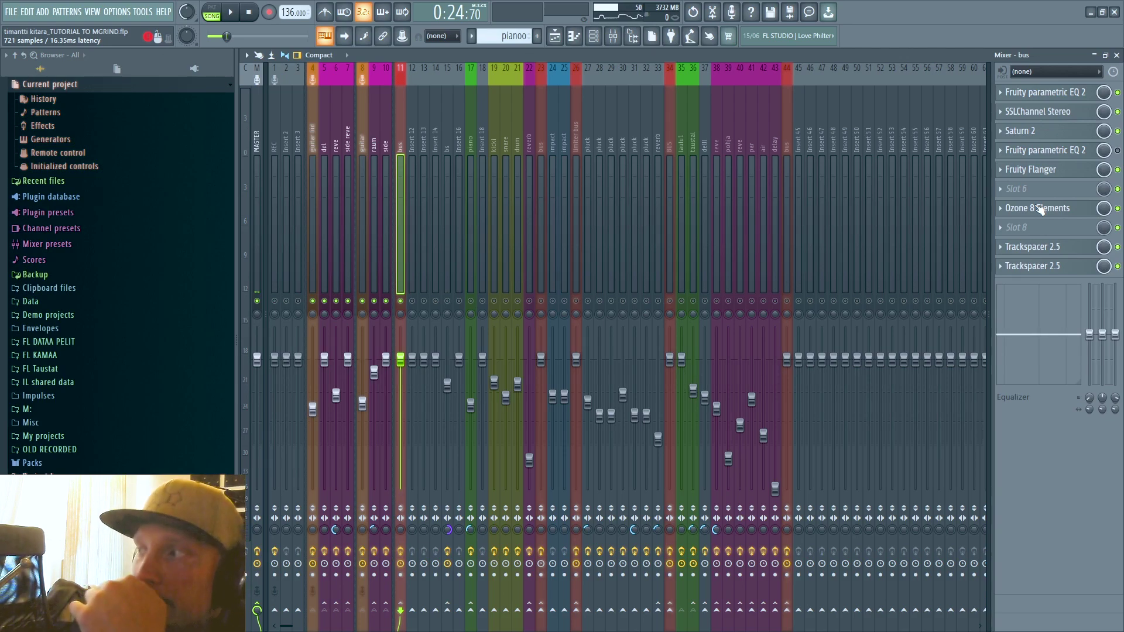
pyautogui.click(1021, 131)
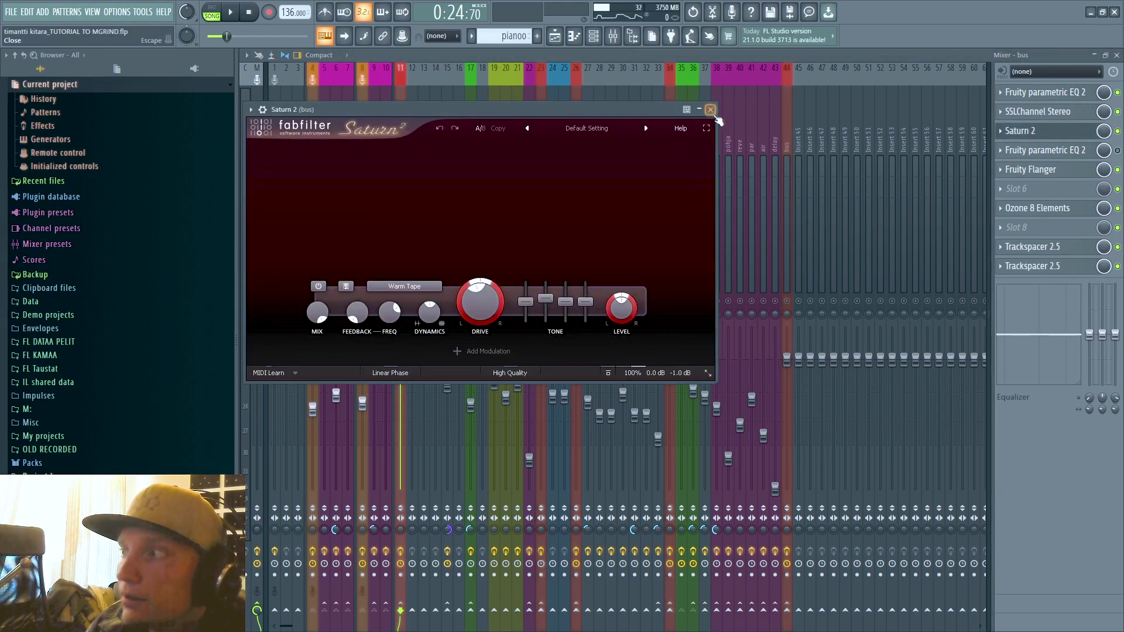
pyautogui.click(710, 109)
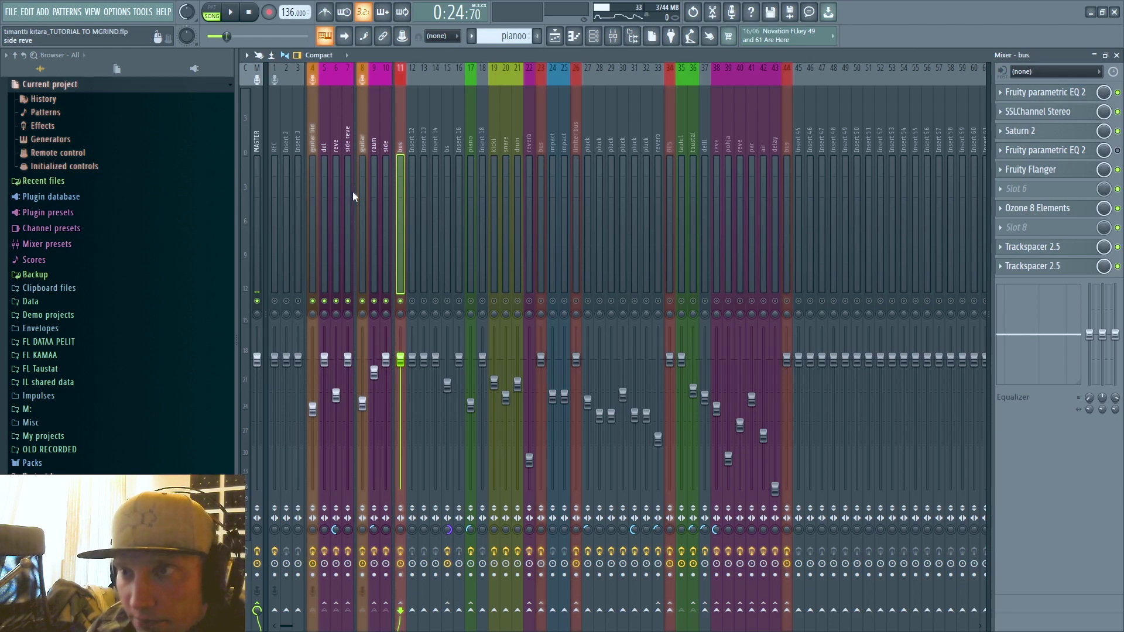
# Open the Fruity parametric EQ 2 curves in slots 4 and 1 of the guitar bus, and close them.
pyautogui.click(1056, 150)
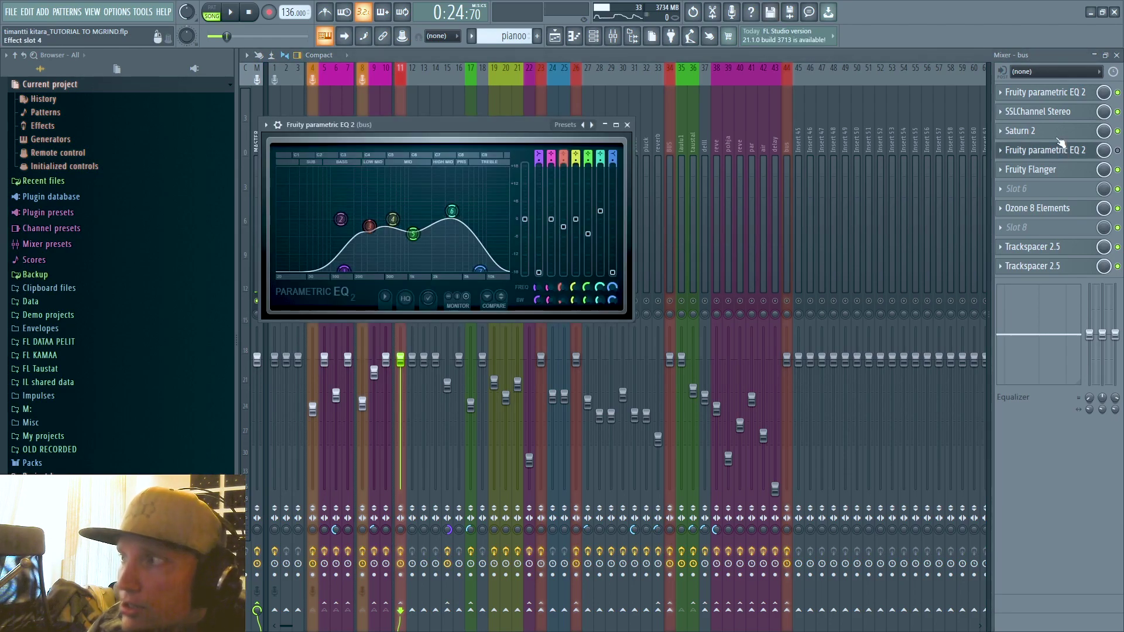
pyautogui.click(1060, 92)
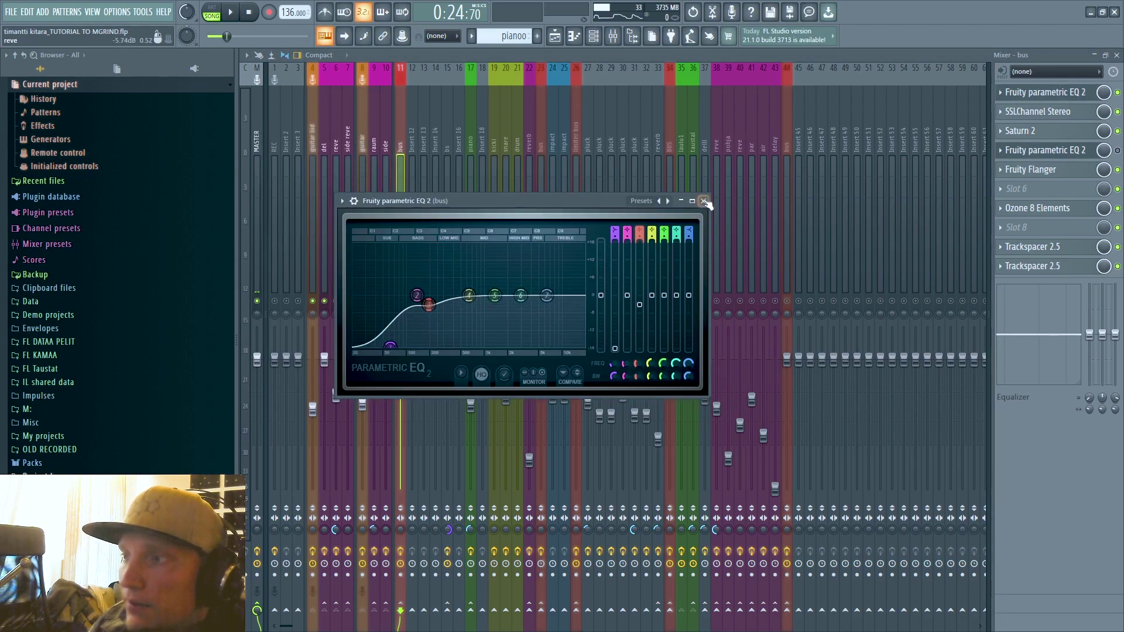
pyautogui.click(1059, 92)
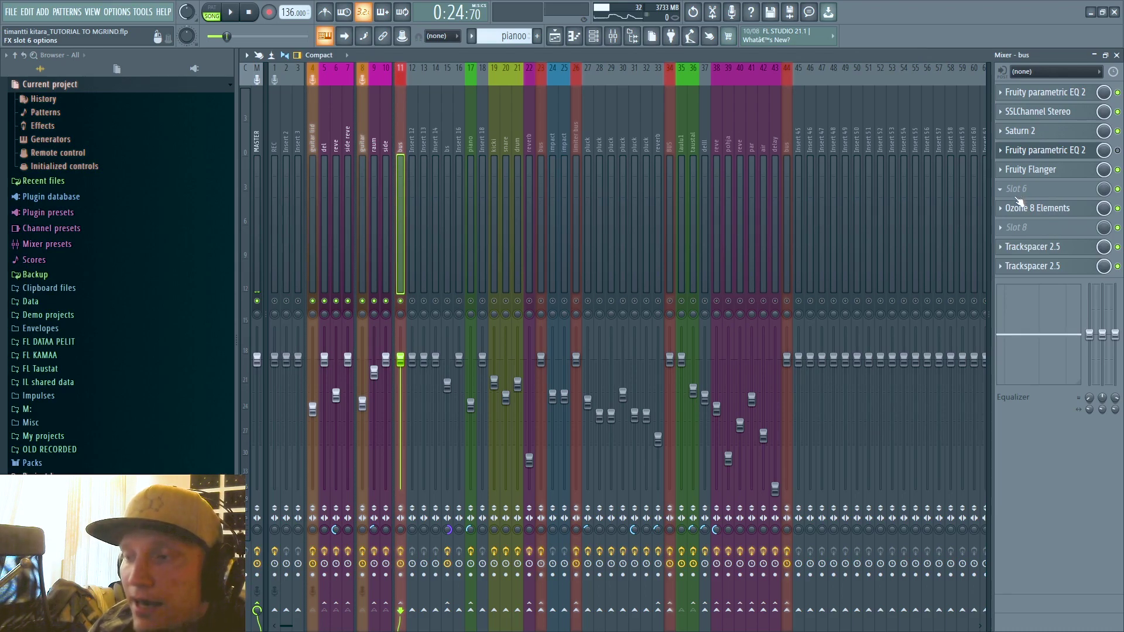
# Load Fruity parametric EQ 2 into slot 6 of the guitar bus and sweep band 4 at full boost, narrowed to 9%, to about 3380 Hz.
pyautogui.click(1019, 192)
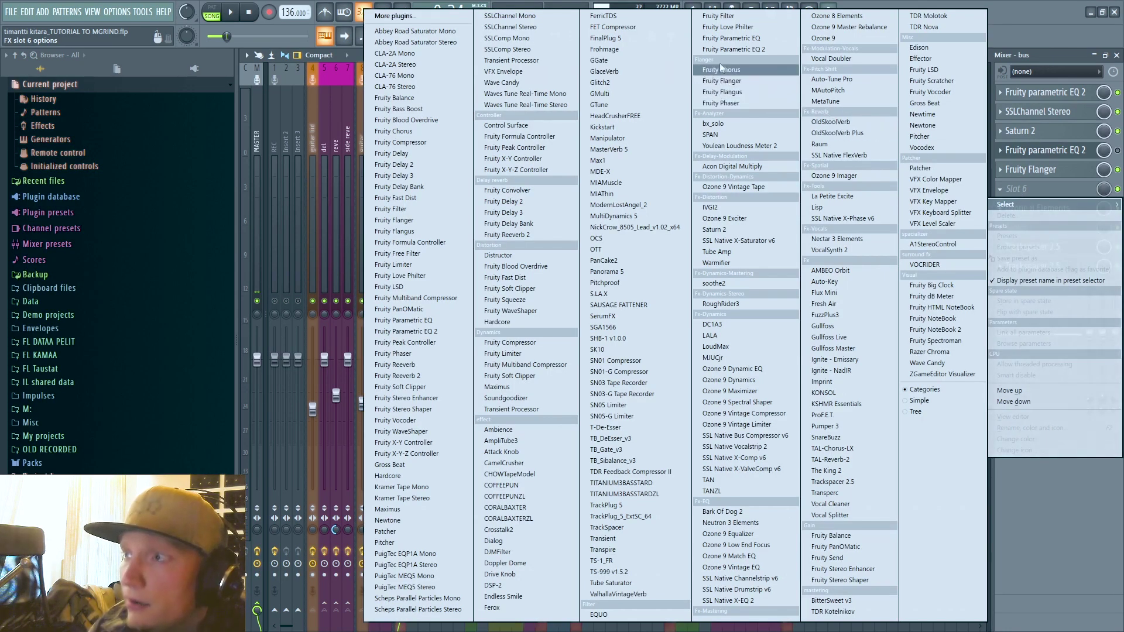
pyautogui.click(743, 51)
pyautogui.moveTo(453, 280); pyautogui.dragTo(567, 218)
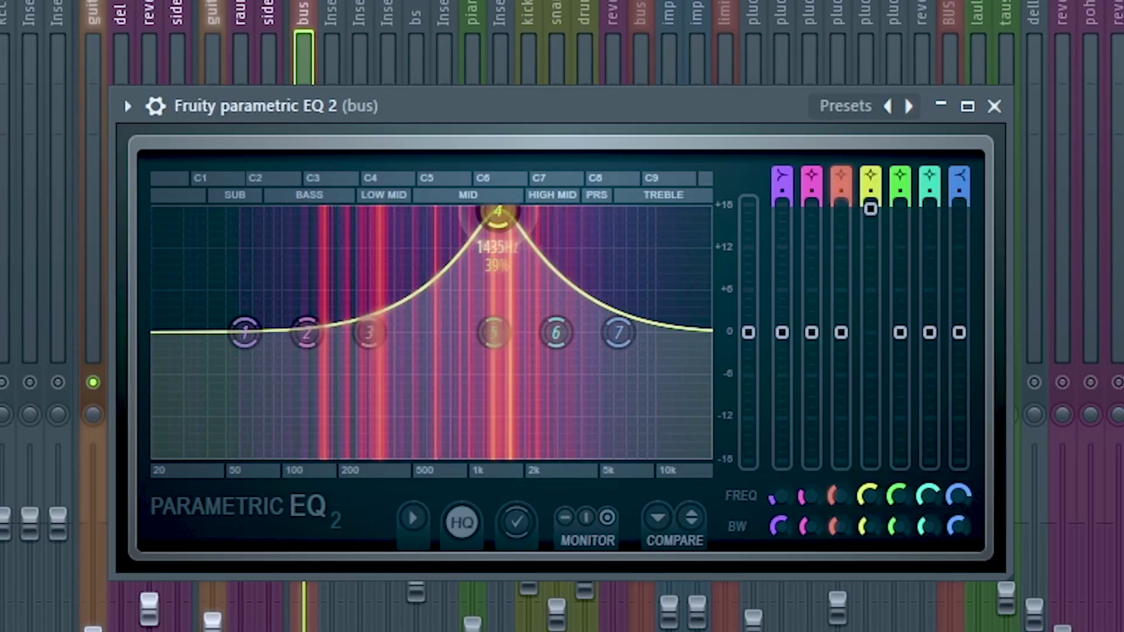
pyautogui.scroll(3, 567, 213)
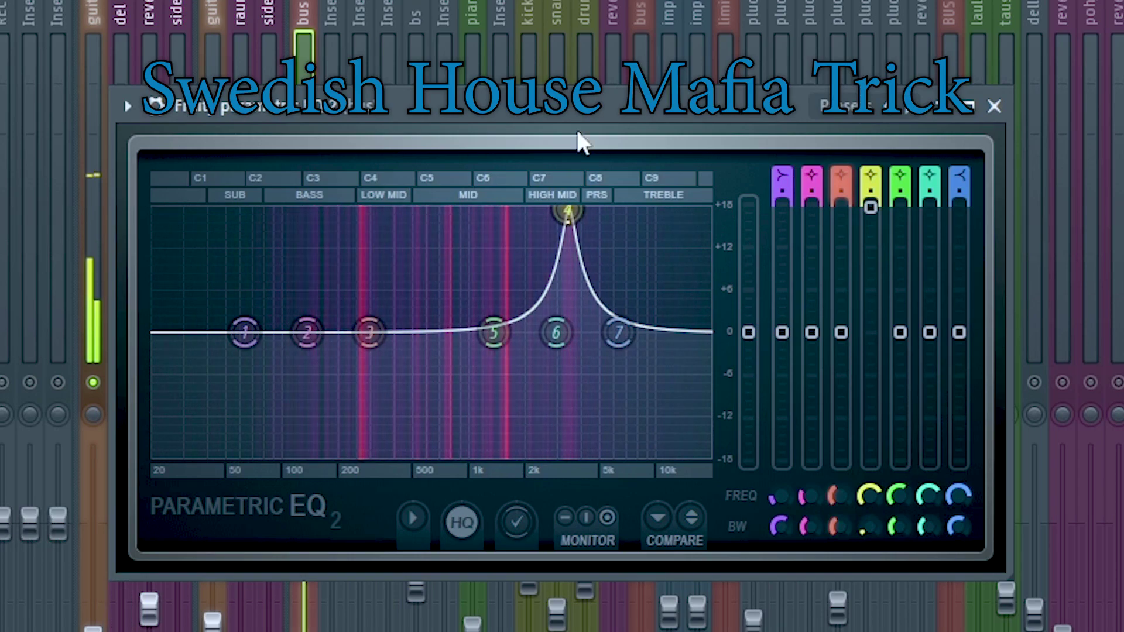
# Flatten band 4 of the new EQ, cut it by about 4.3 dB at 3380 Hz, and ease it to a shallower cut.
pyautogui.moveTo(870, 207); pyautogui.dragTo(870, 366)
pyautogui.moveTo(567, 365); pyautogui.dragTo(567, 333)
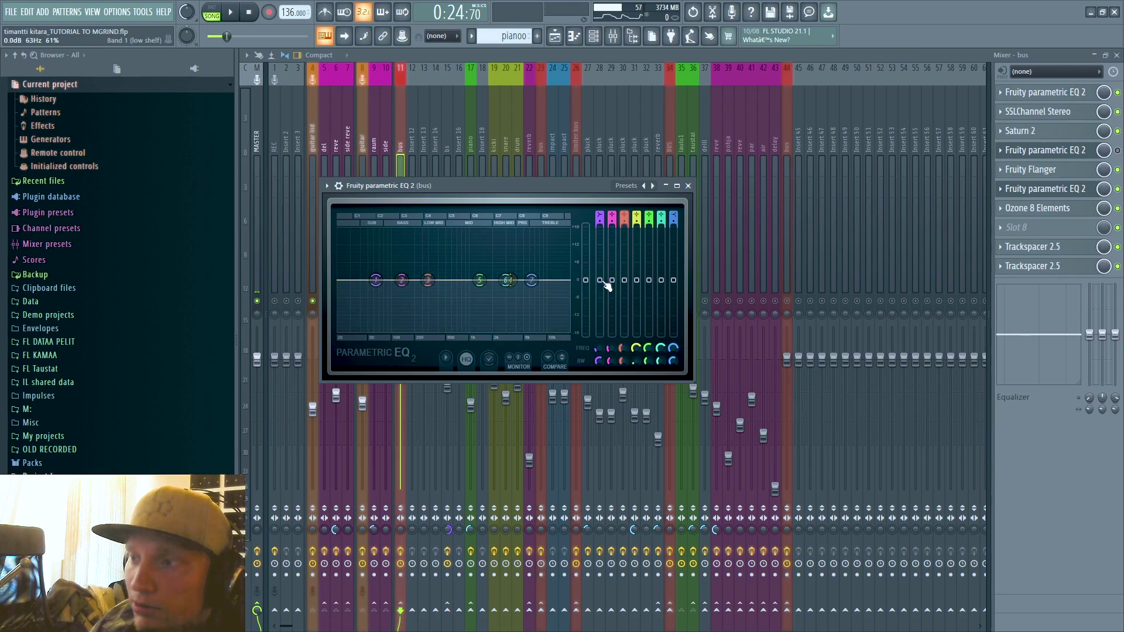
pyautogui.moveTo(636, 279); pyautogui.dragTo(636, 244)
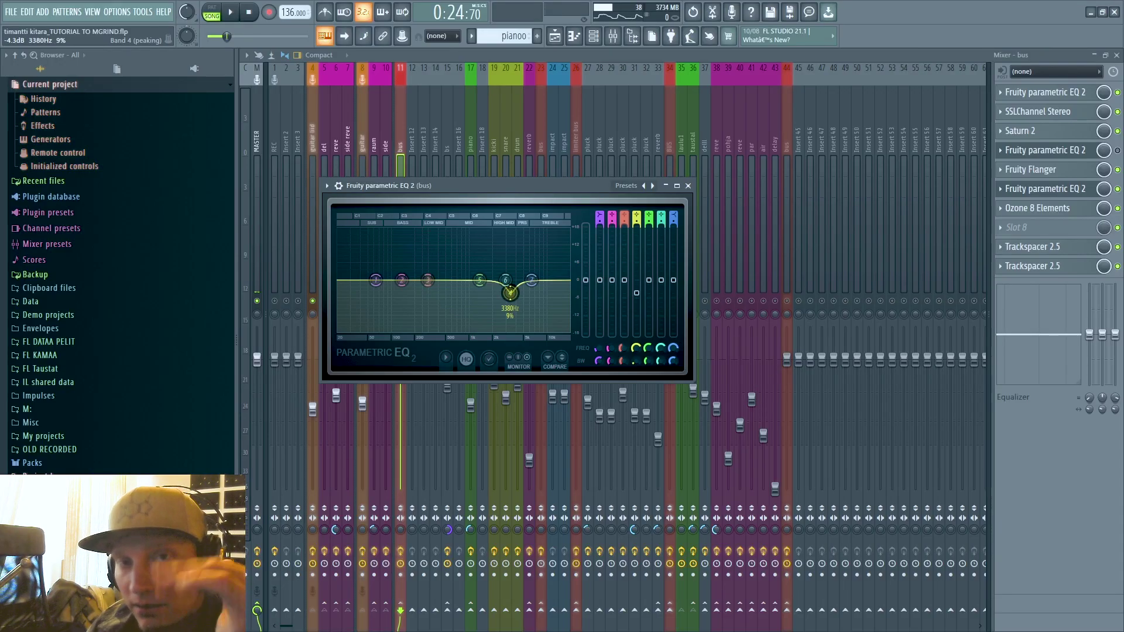
pyautogui.moveTo(510, 291)
pyautogui.mouseDown()
pyautogui.moveTo(510, 323)
pyautogui.moveTo(509, 286)
pyautogui.mouseUp()
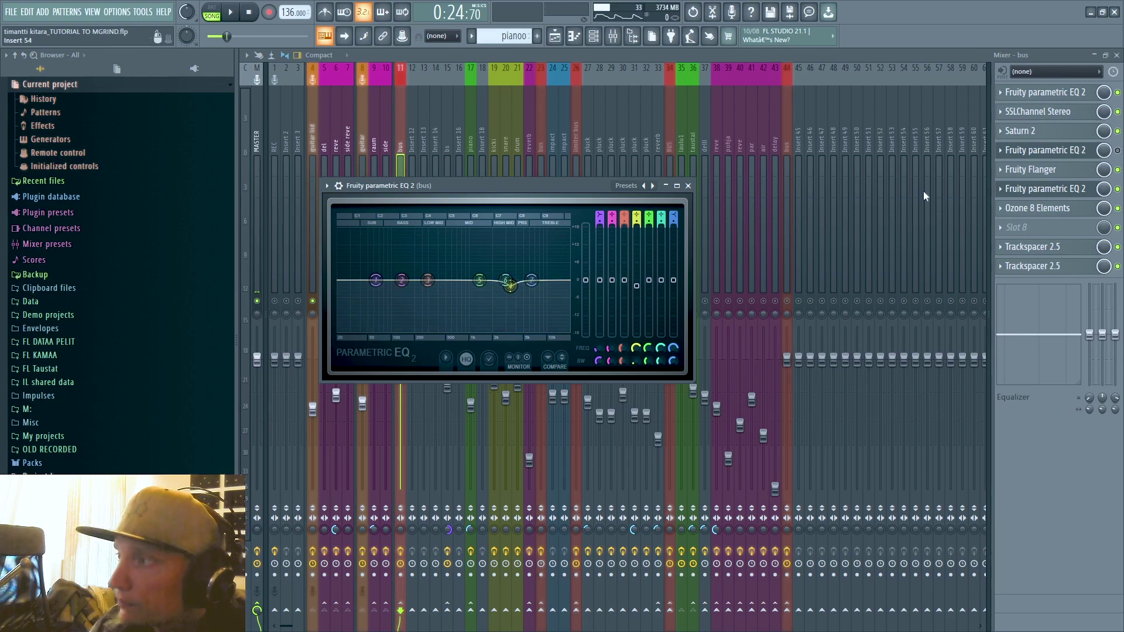
# Delete the Fruity parametric EQ 2 from slot 6 of the guitar bus.
pyautogui.click(1003, 192)
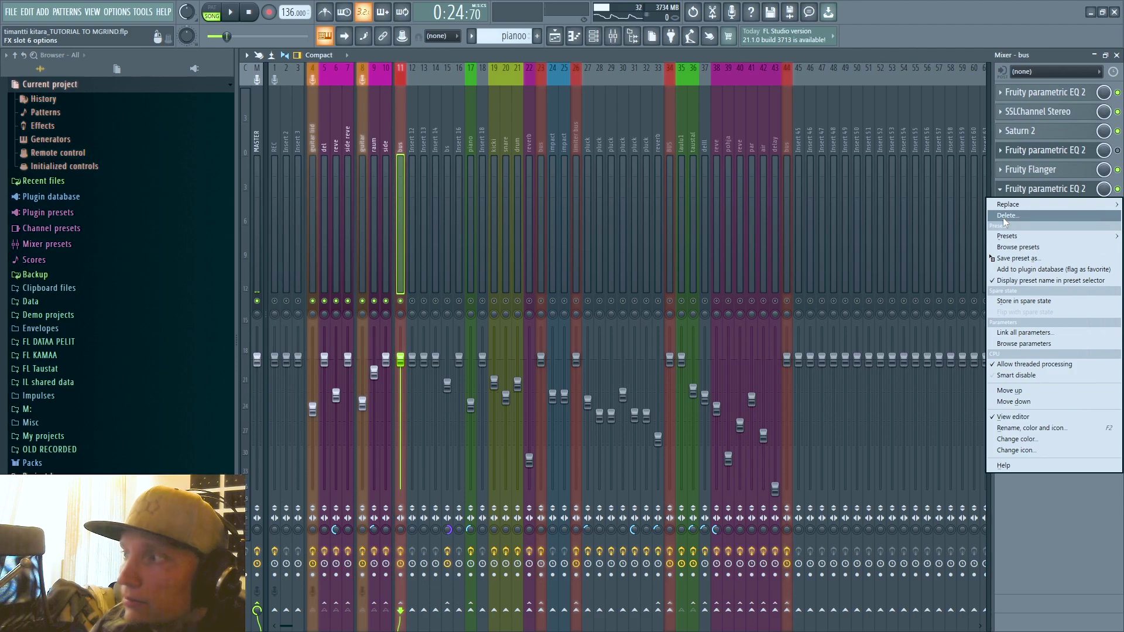
pyautogui.click(1003, 217)
pyautogui.press('Return')
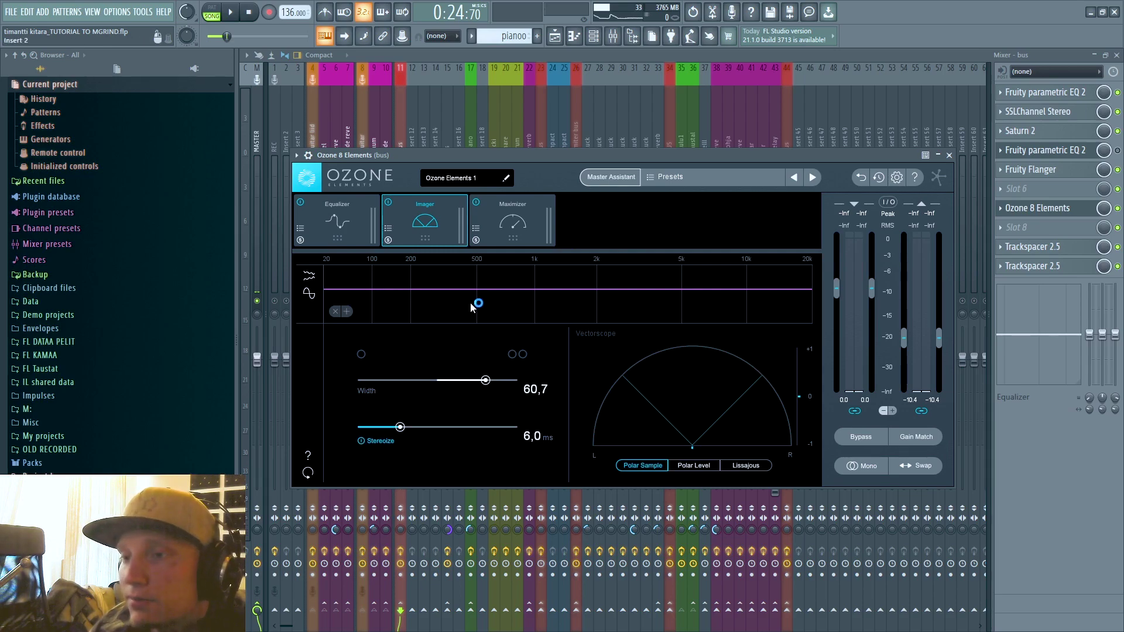
# Bypass and re-enable the Imager in the guitar bus's Ozone 8 Elements during playback to compare the stereo width, and close the plugin.
pyautogui.click(232, 13)
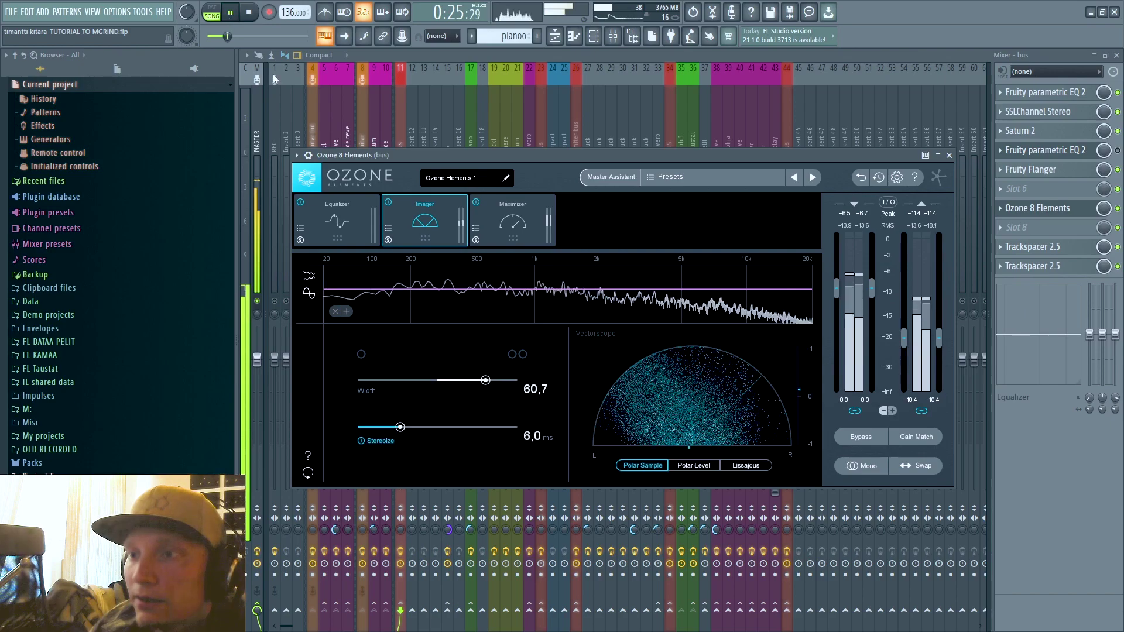
pyautogui.click(388, 203)
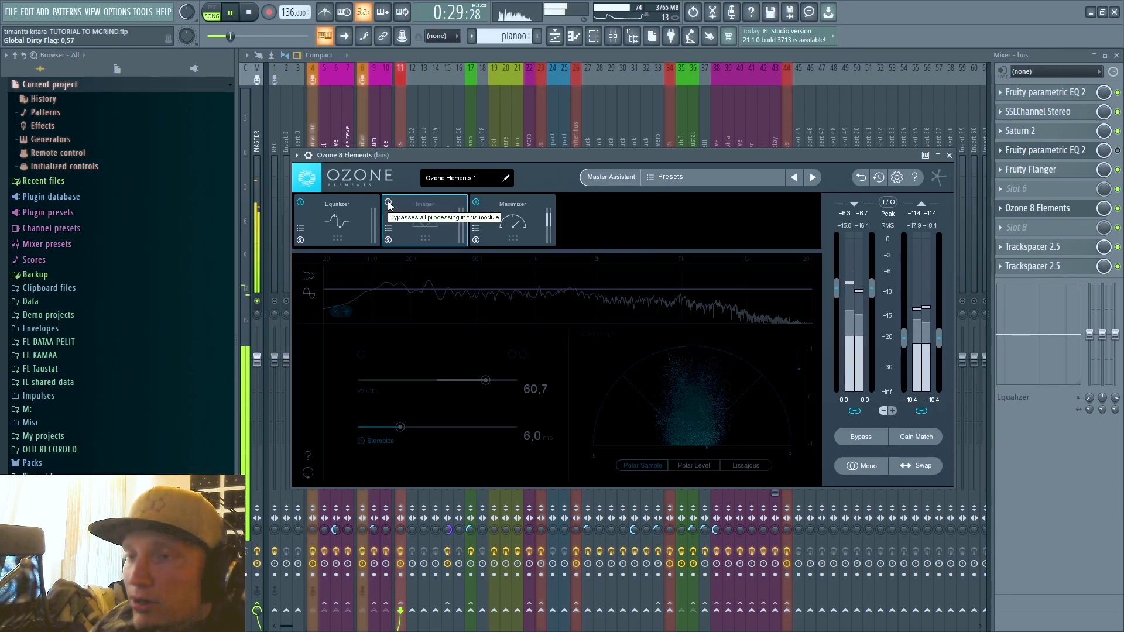
pyautogui.click(388, 203)
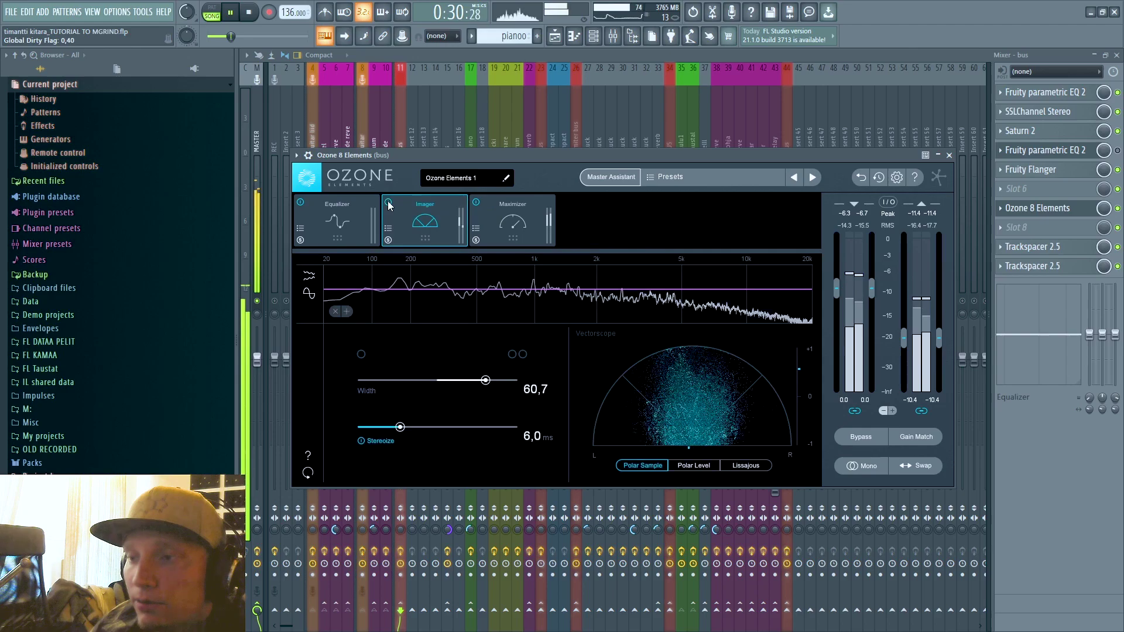
pyautogui.click(250, 14)
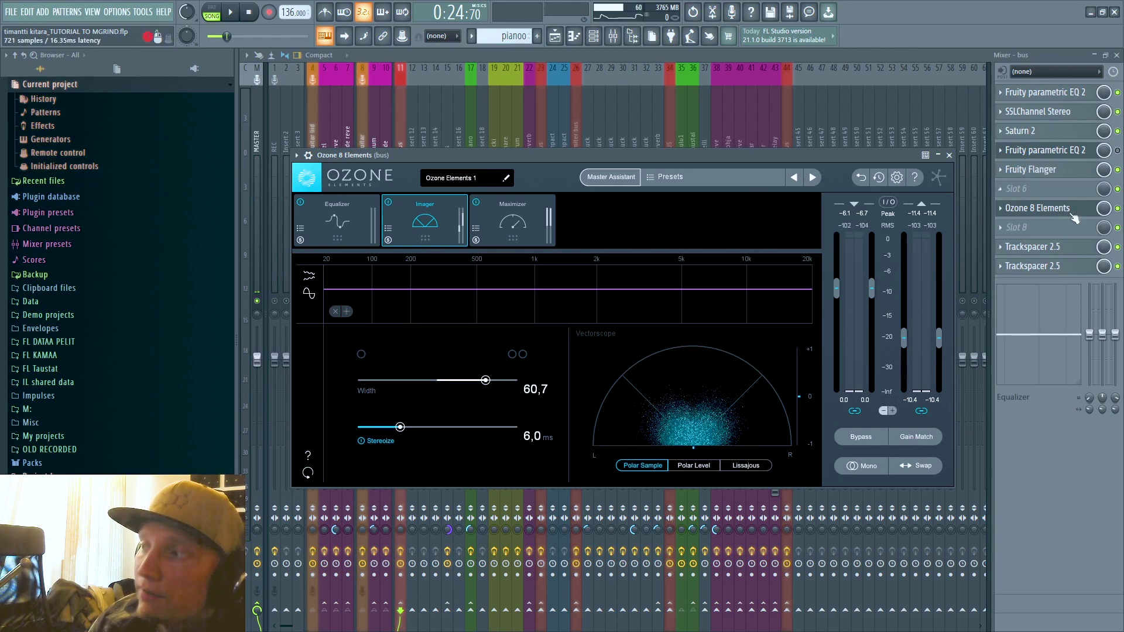
pyautogui.click(950, 155)
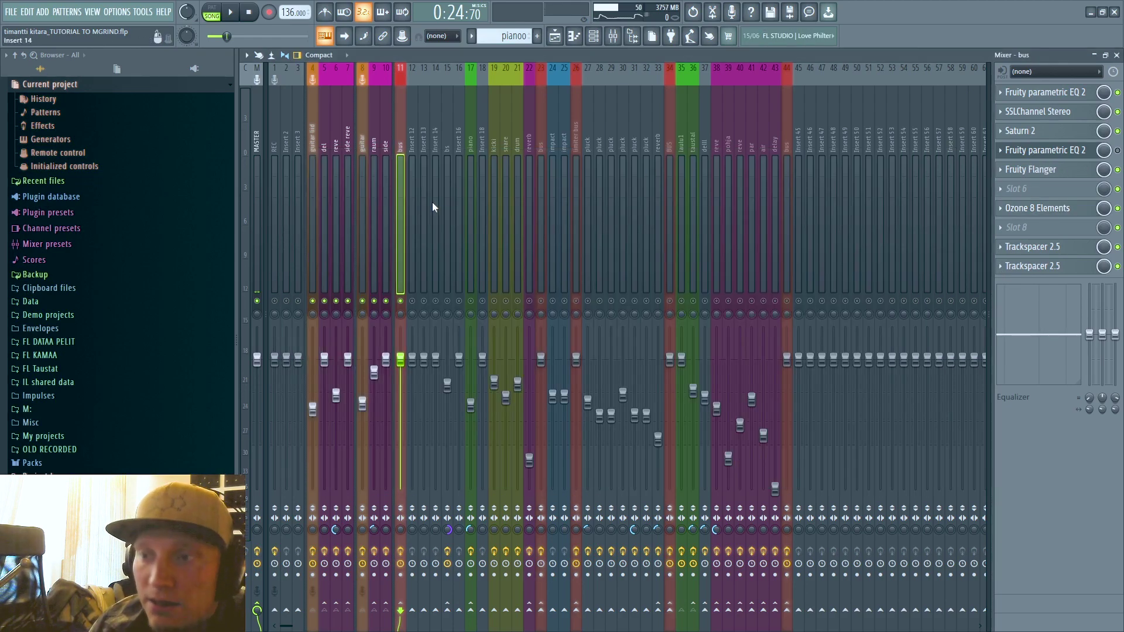
# Select the master track, review the Imager width in its Ozone 8 Elements, and close the plugin.
pyautogui.click(257, 235)
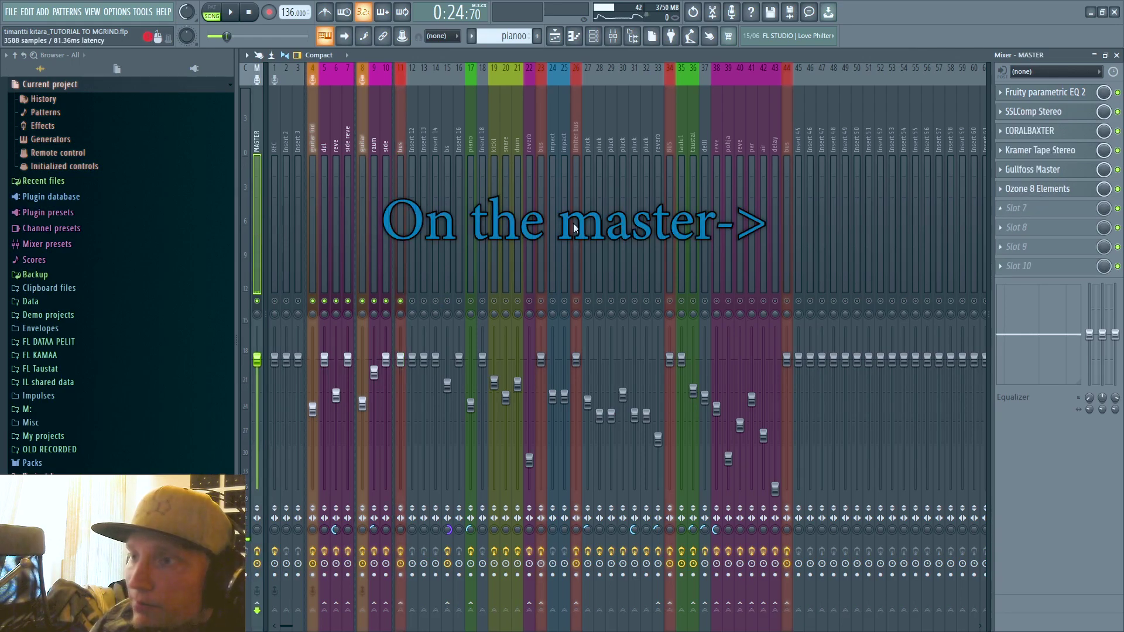
pyautogui.click(1042, 189)
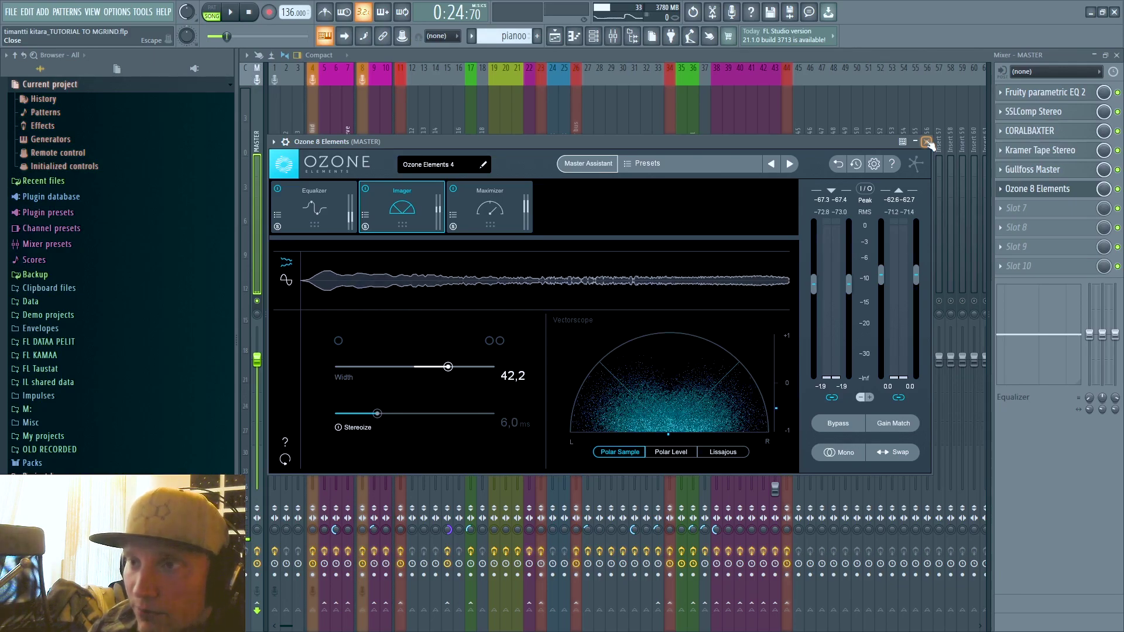
pyautogui.click(927, 142)
# Select the guitar track, review its CLA-76 Stereo compressor settings, and close the plugin.
pyautogui.click(363, 179)
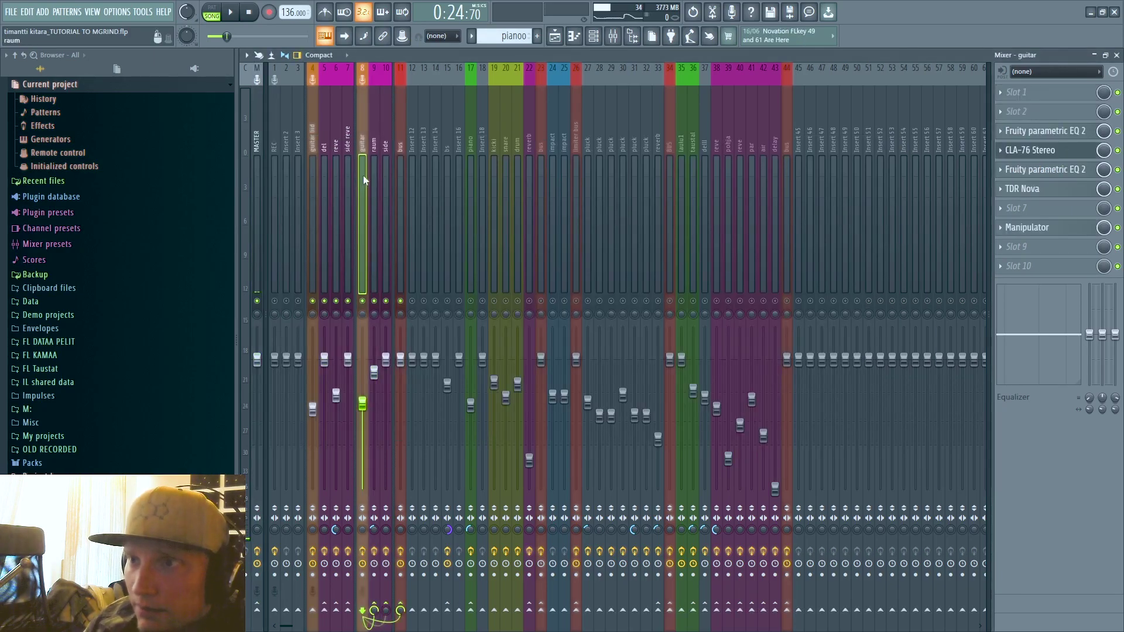
pyautogui.click(1030, 150)
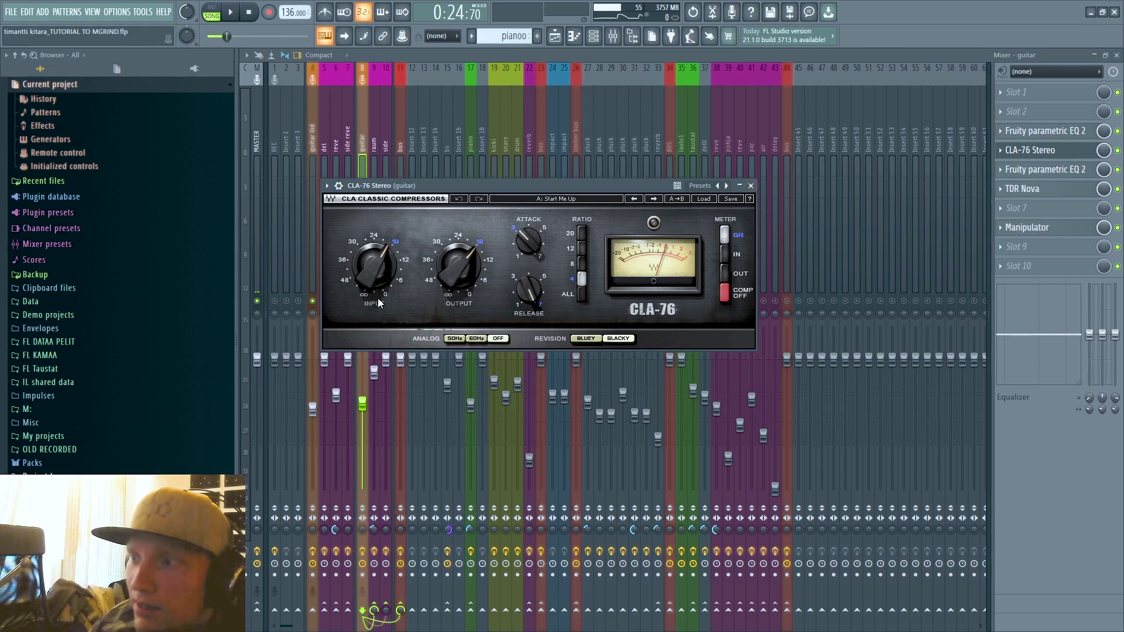
pyautogui.click(751, 187)
# Return to the guitar bus, review the Warm Tape saturation in Saturn 2, and close the plugin.
pyautogui.click(399, 179)
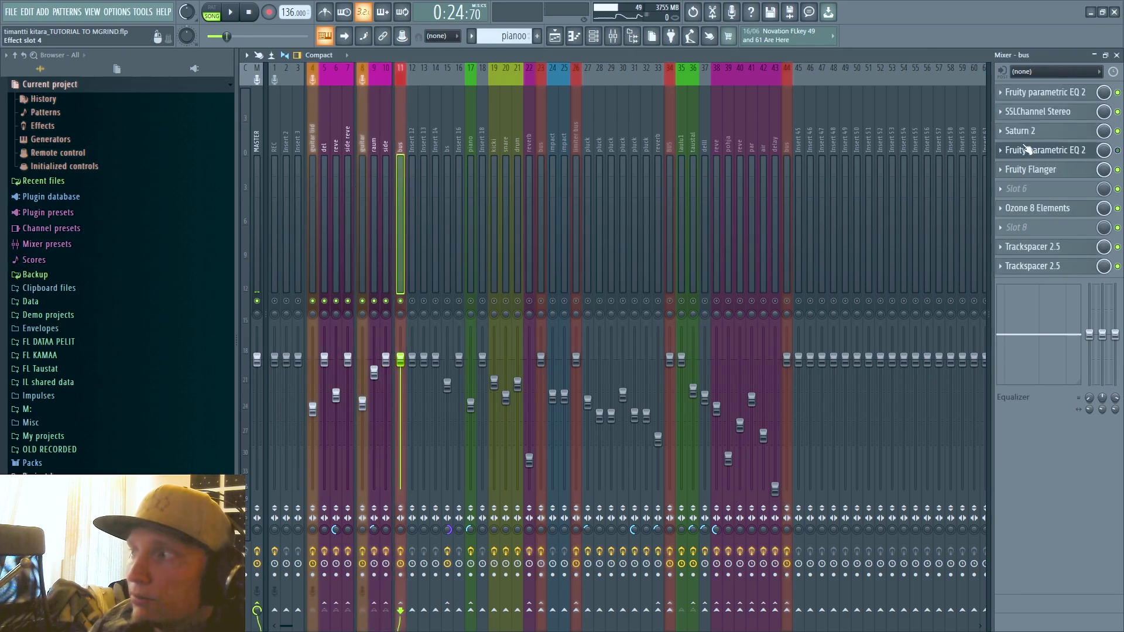
pyautogui.click(1024, 136)
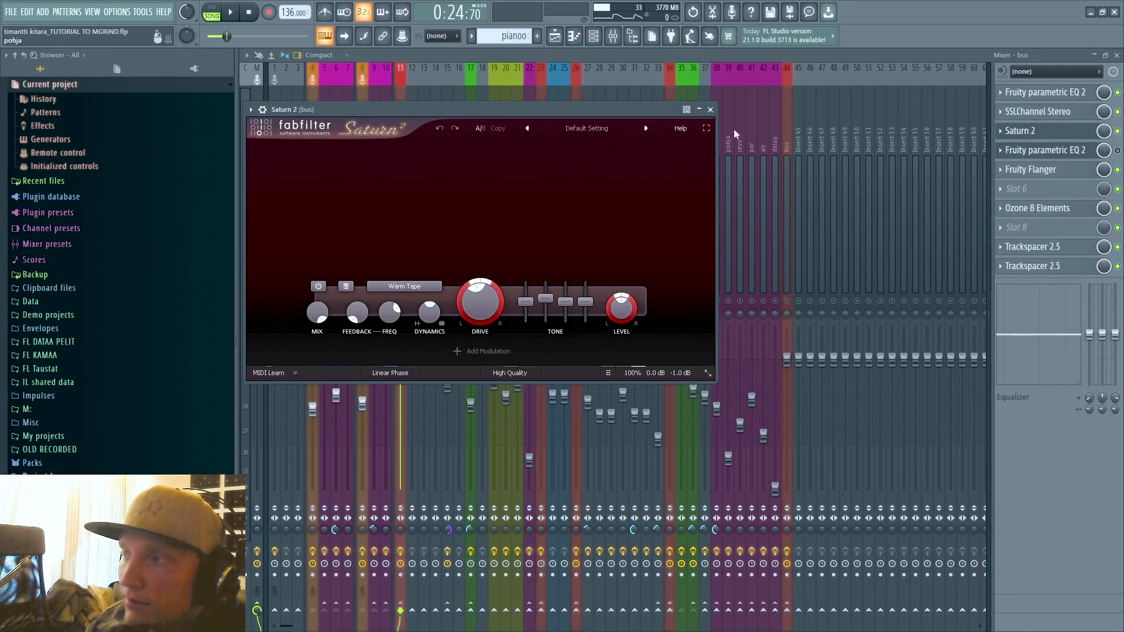
pyautogui.click(710, 110)
# Check the guitar track's effect chain, reselect the guitar bus, and turn all mixer tracks back on.
pyautogui.click(365, 206)
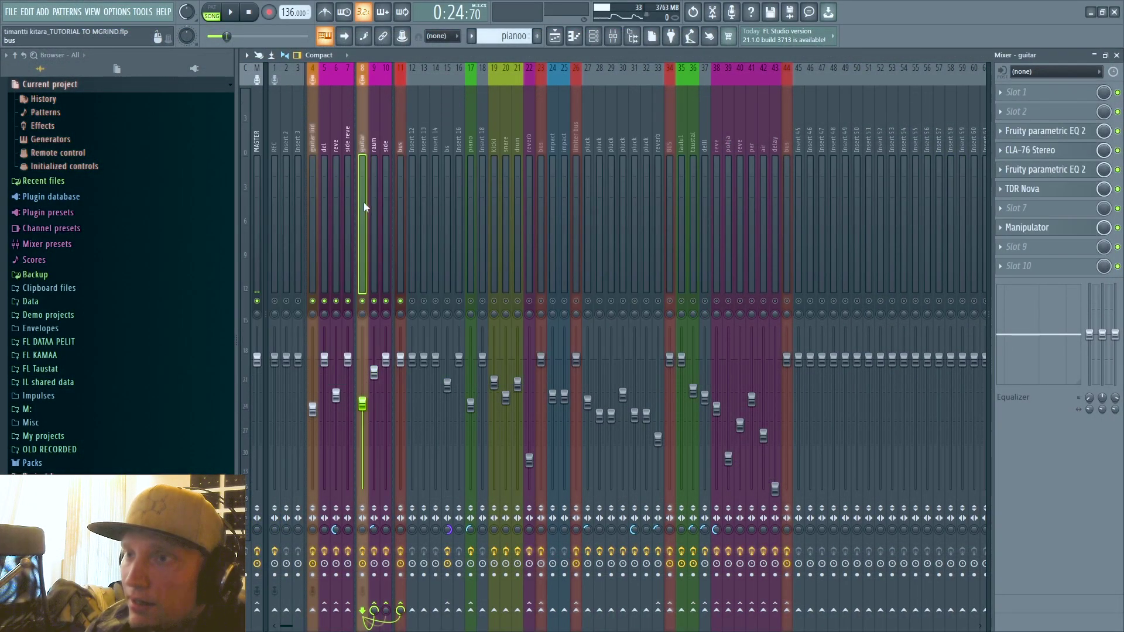
pyautogui.click(400, 205)
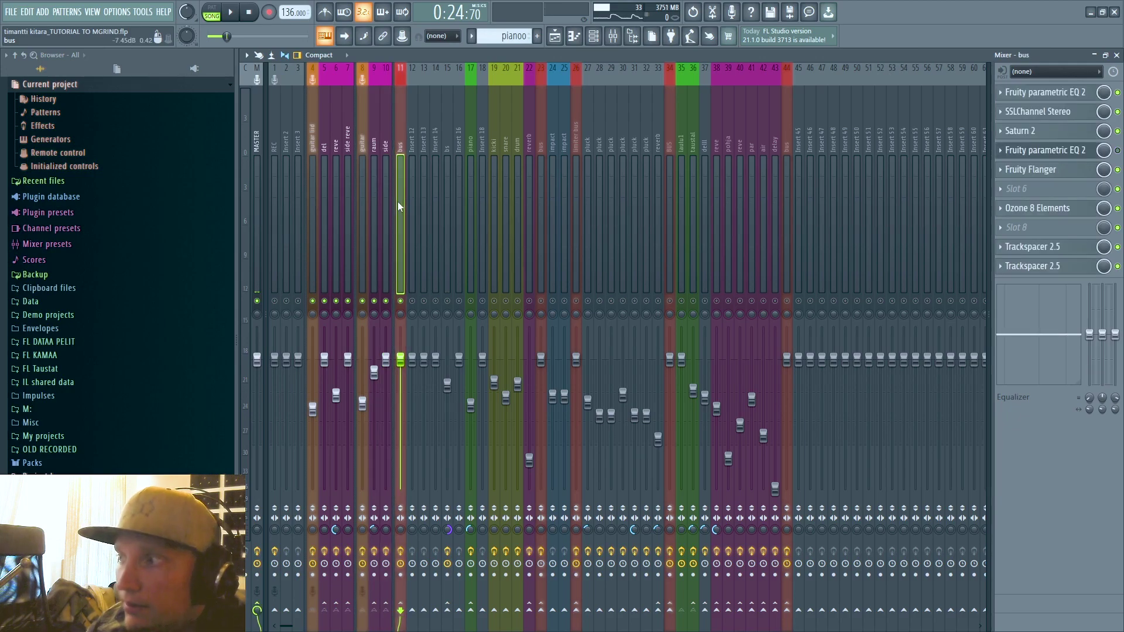
pyautogui.rightClick(492, 302)
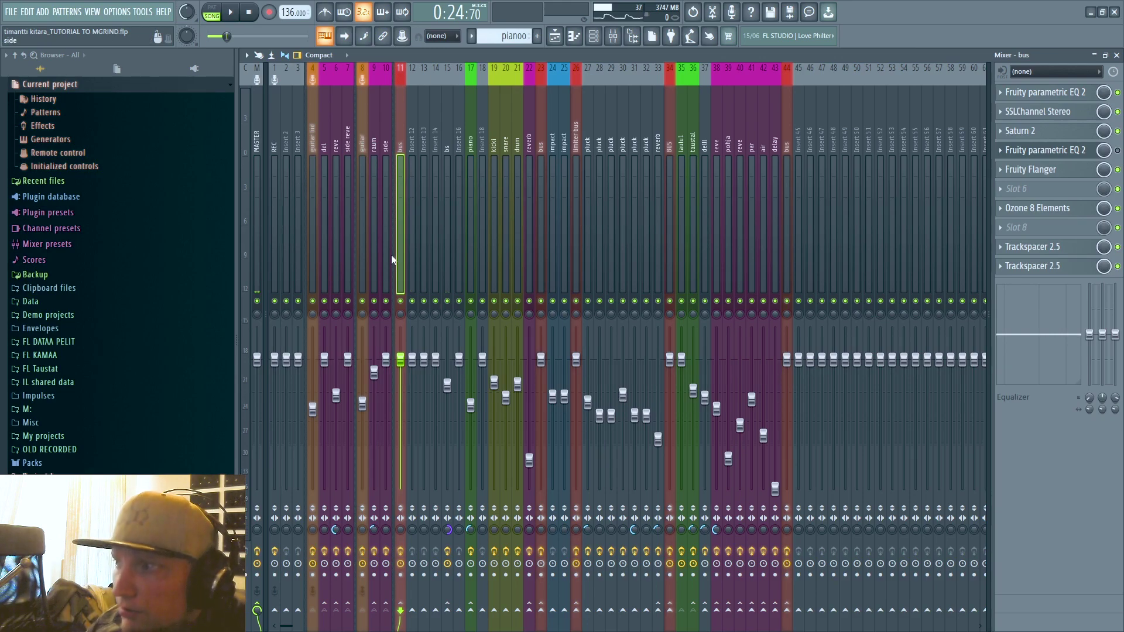
# Open the Maximizer in the guitar bus's Ozone 8 Elements and examine its limiting while the whole song plays.
pyautogui.click(1029, 209)
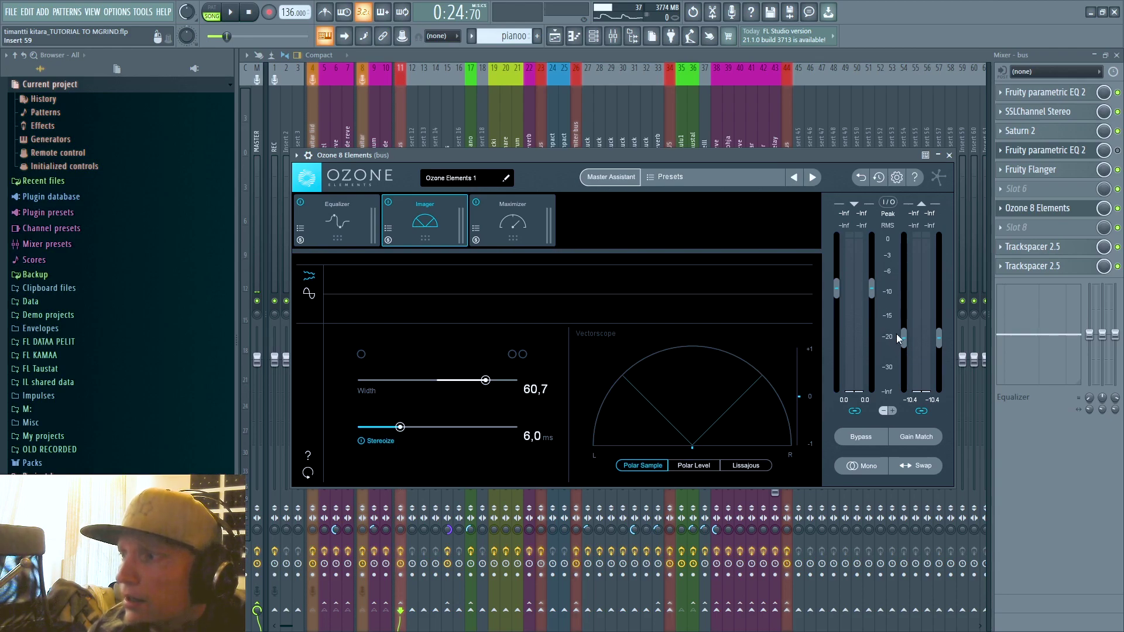
pyautogui.click(501, 232)
pyautogui.press('space')
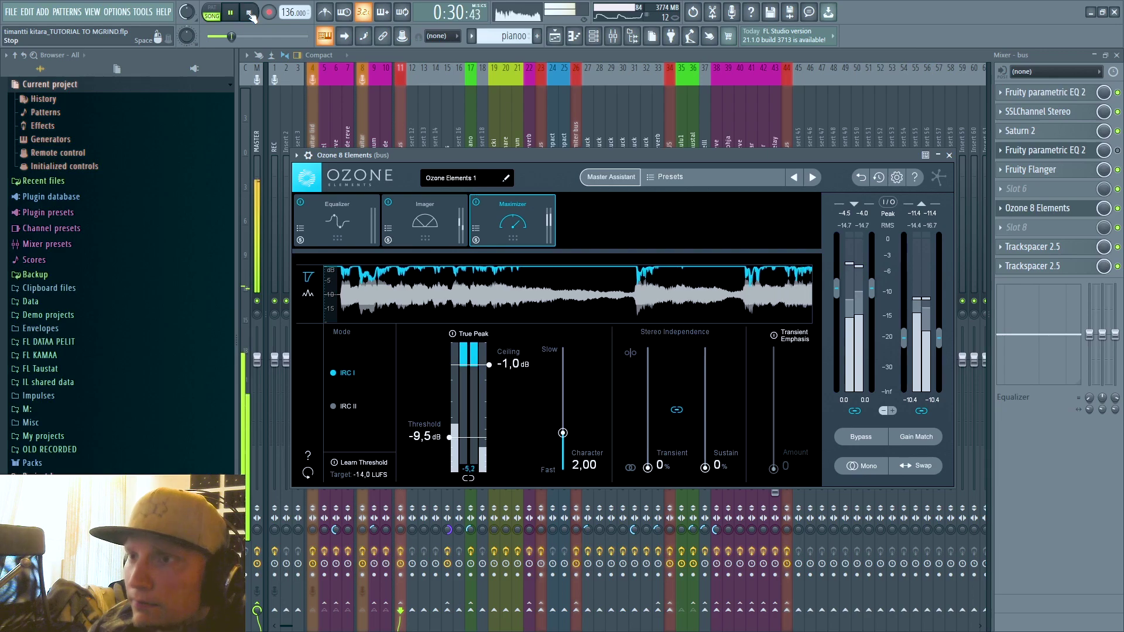
pyautogui.click(250, 13)
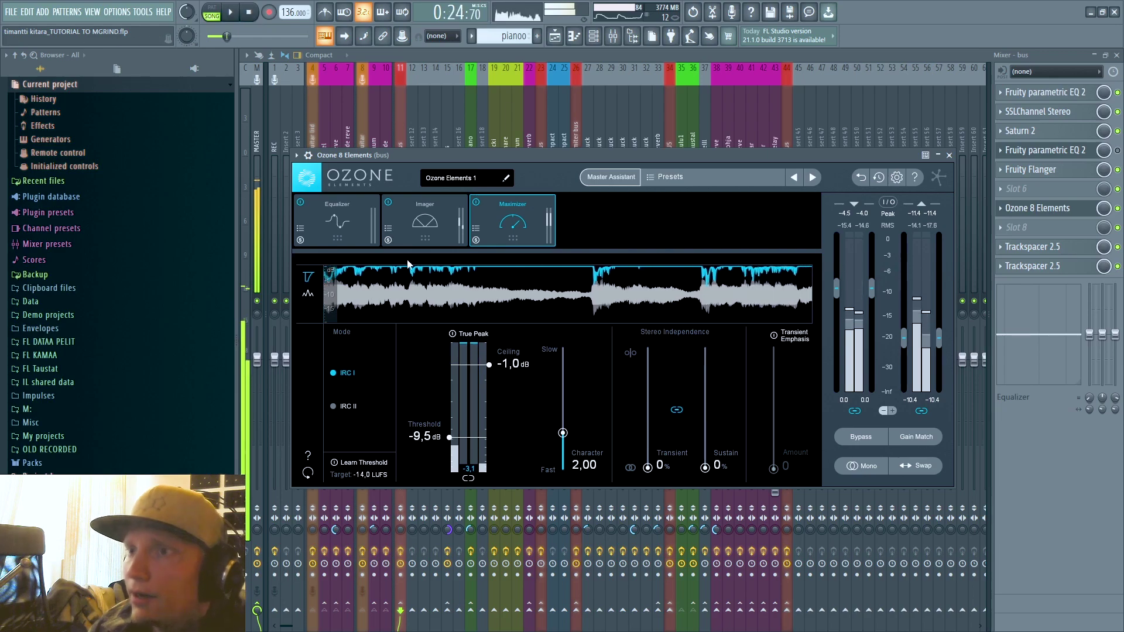
# Review the master track's EQ and SSLComp Stereo, keep the attack at 30, and play the song to watch the compression.
pyautogui.click(257, 194)
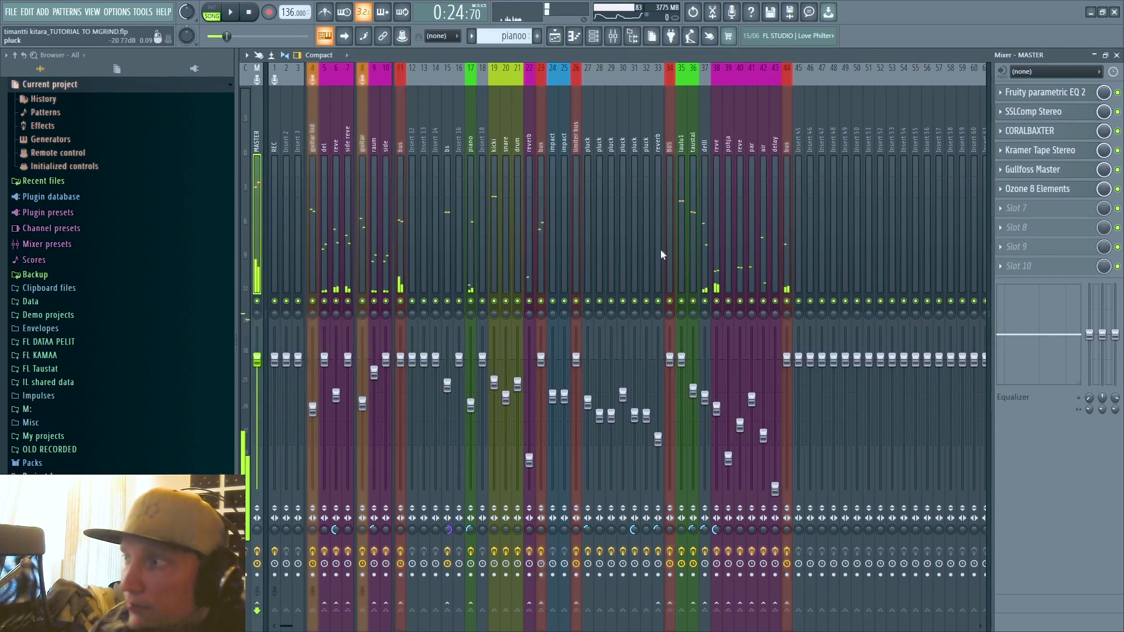
pyautogui.click(1042, 92)
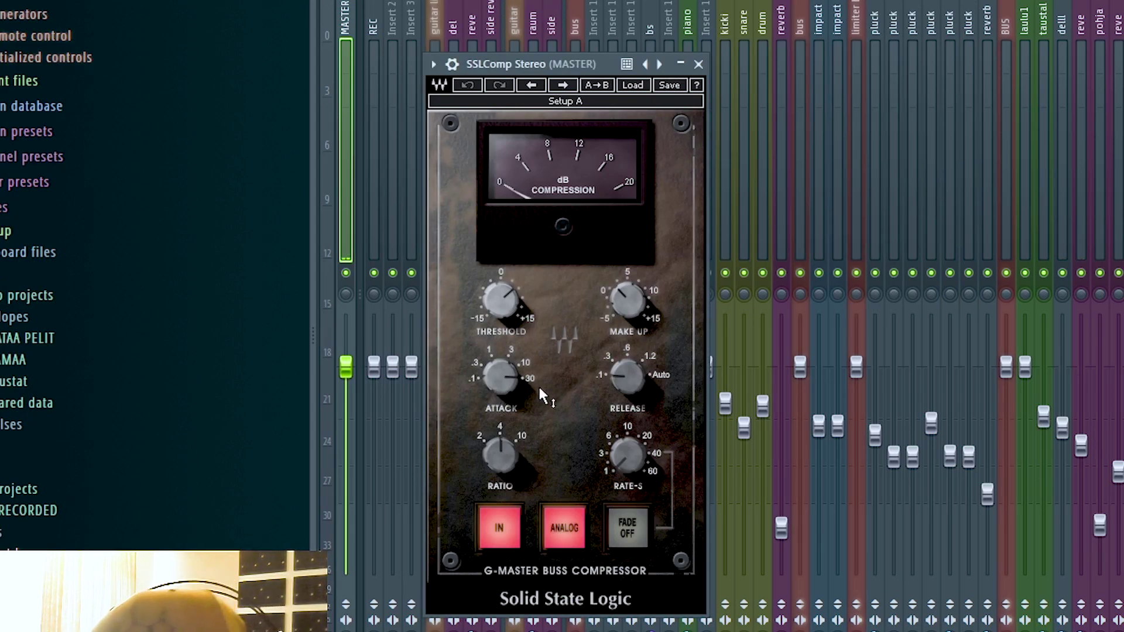
pyautogui.moveTo(515, 389); pyautogui.dragTo(515, 409)
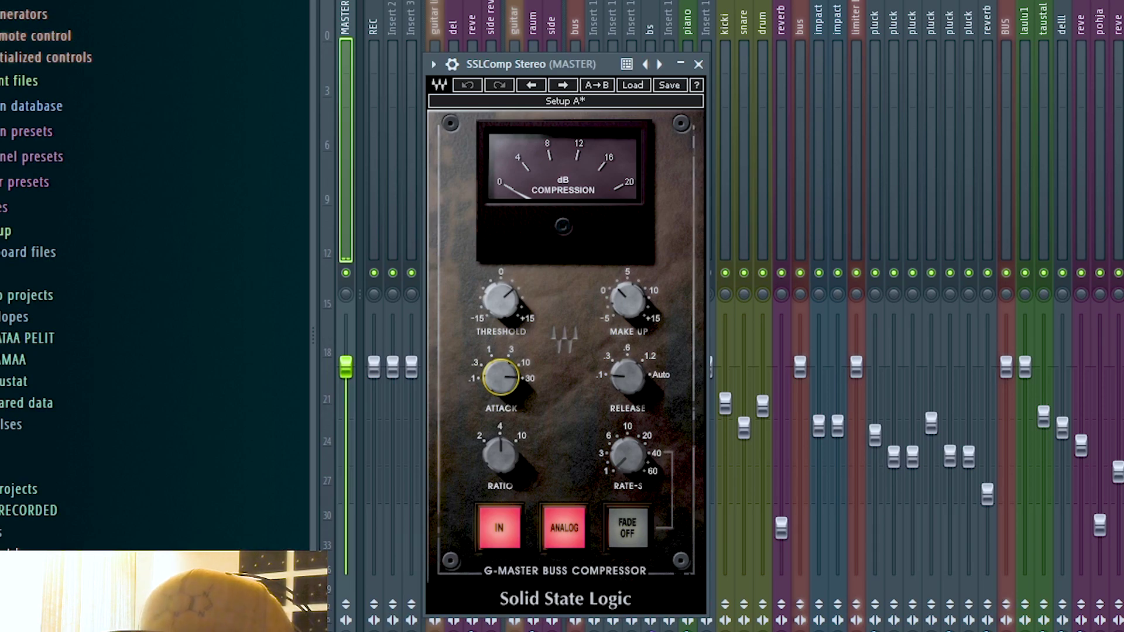
pyautogui.press('space')
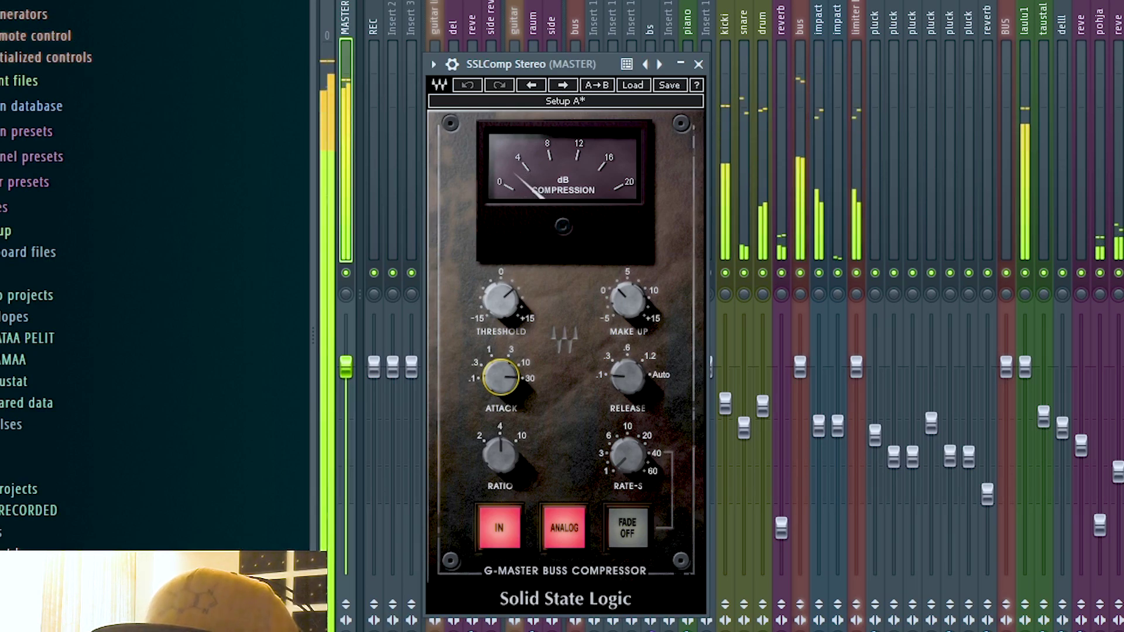
pyautogui.press('space')
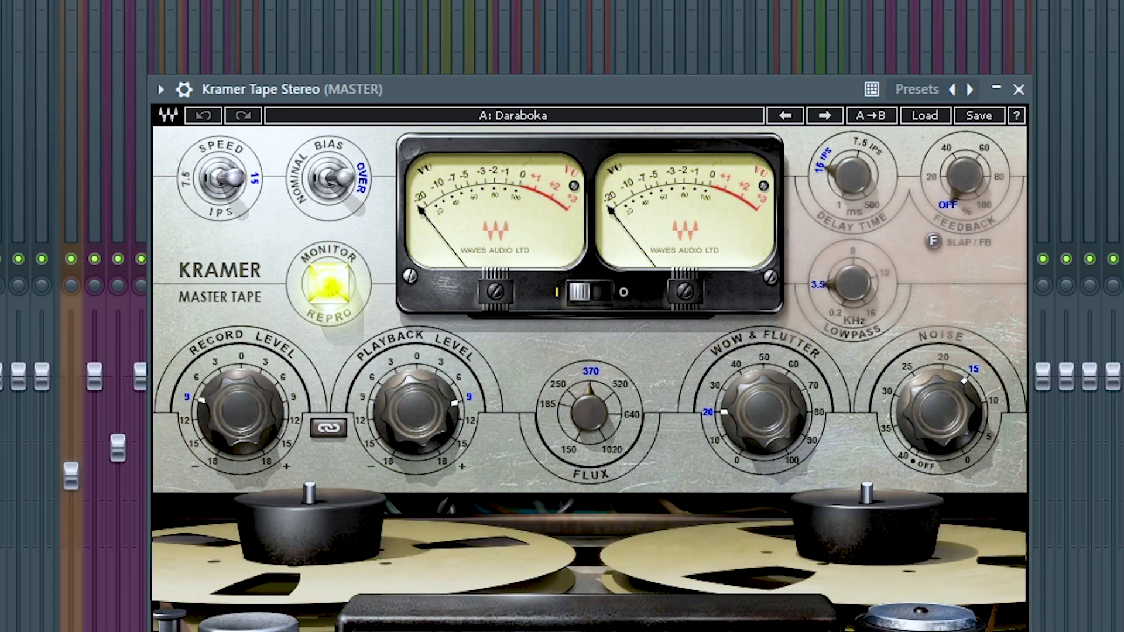
# Play the song to examine Kramer Tape Stereo and Gullfoss Master on the master track, closing the tape plugin after its check.
pyautogui.press('space')
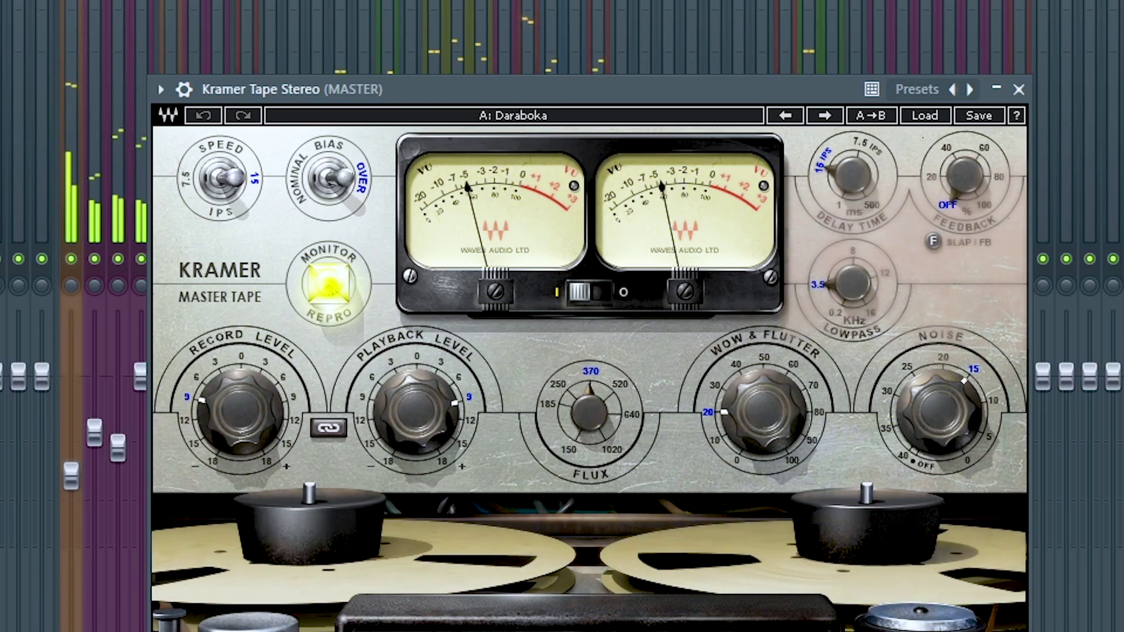
pyautogui.press('space')
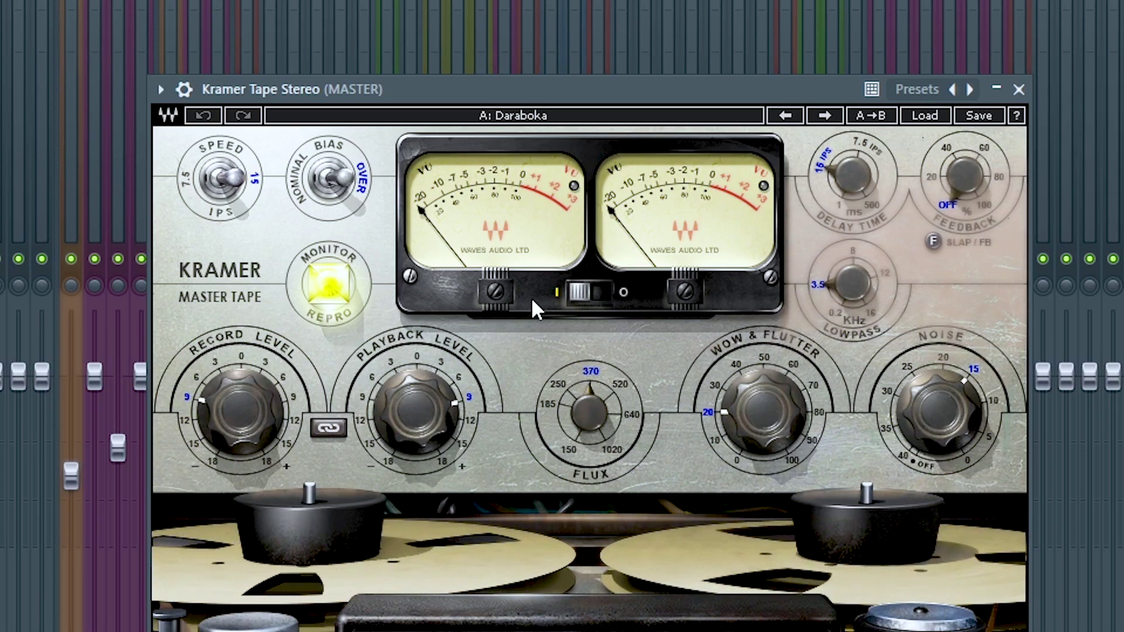
pyautogui.click(1018, 89)
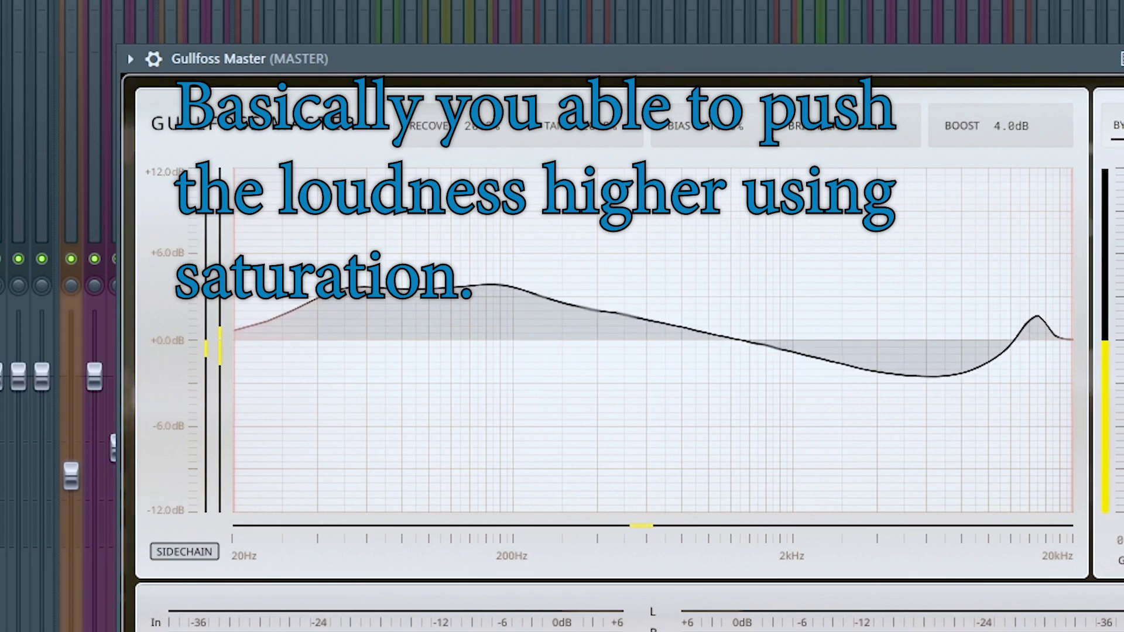
pyautogui.press('space')
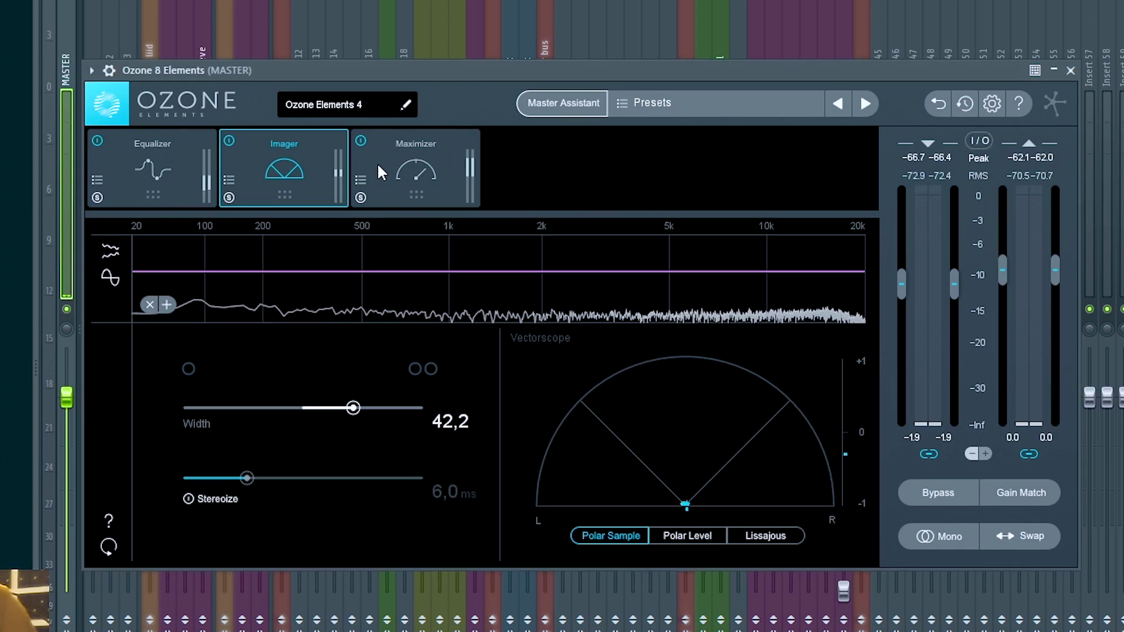
# Review the Maximizer and the Imager's width and Stereoize settings in the master track's Ozone 8 Elements.
pyautogui.click(370, 178)
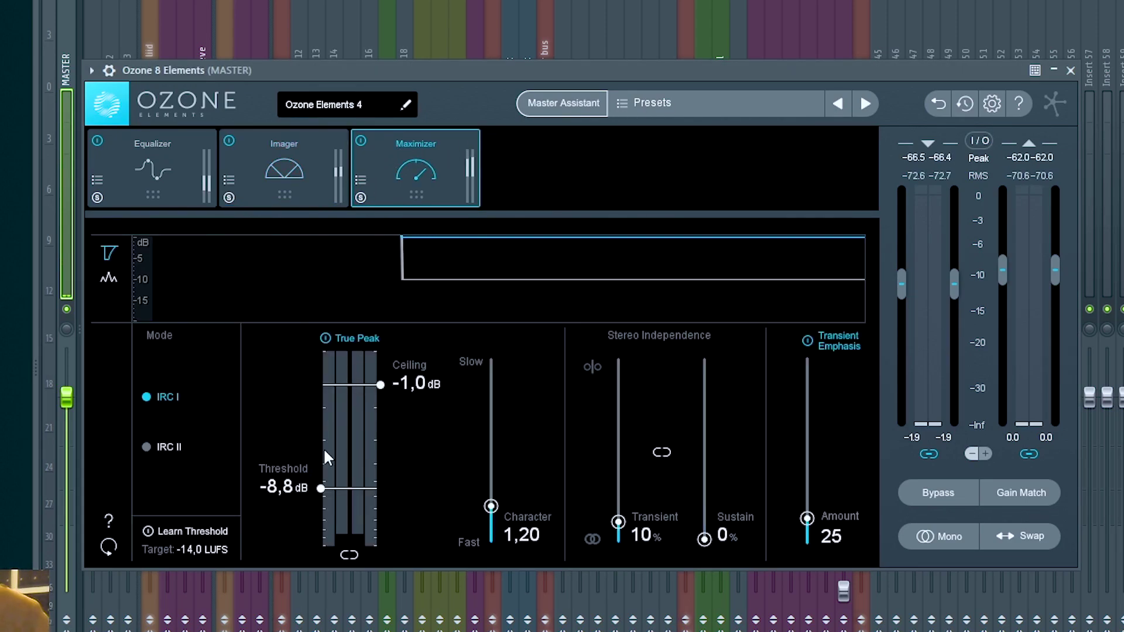
pyautogui.click(263, 173)
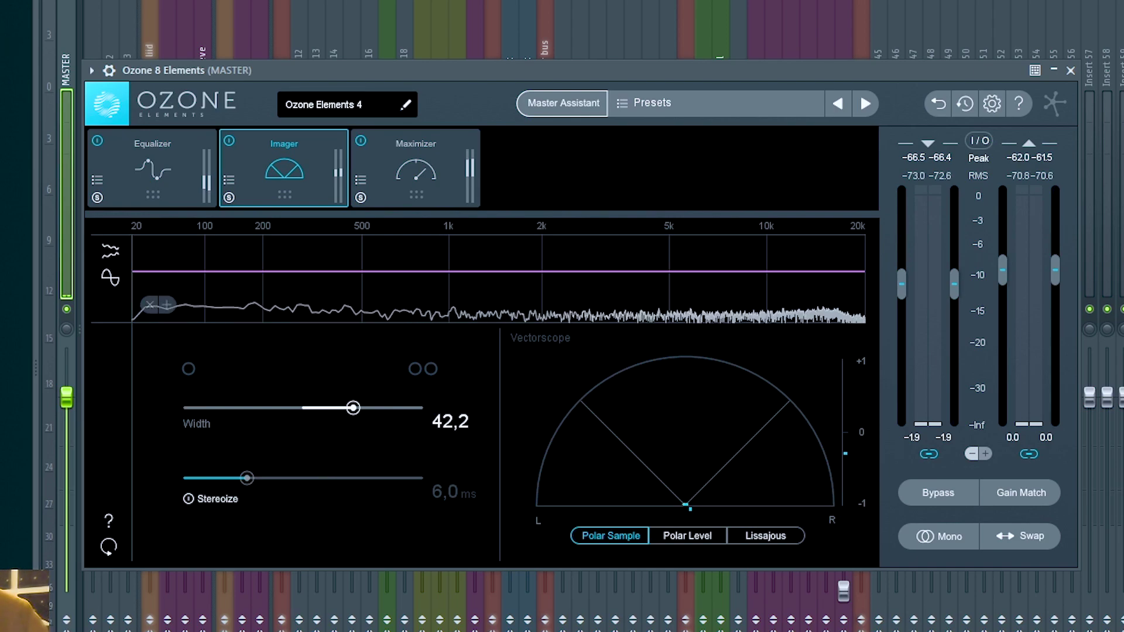
pyautogui.click(188, 498)
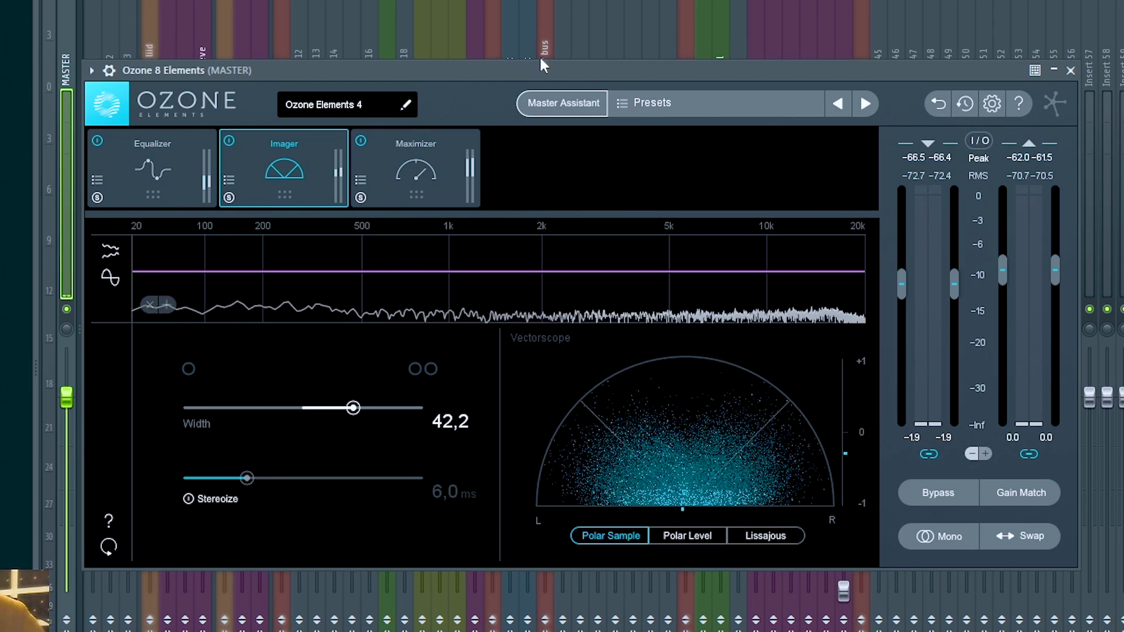
pyautogui.click(426, 163)
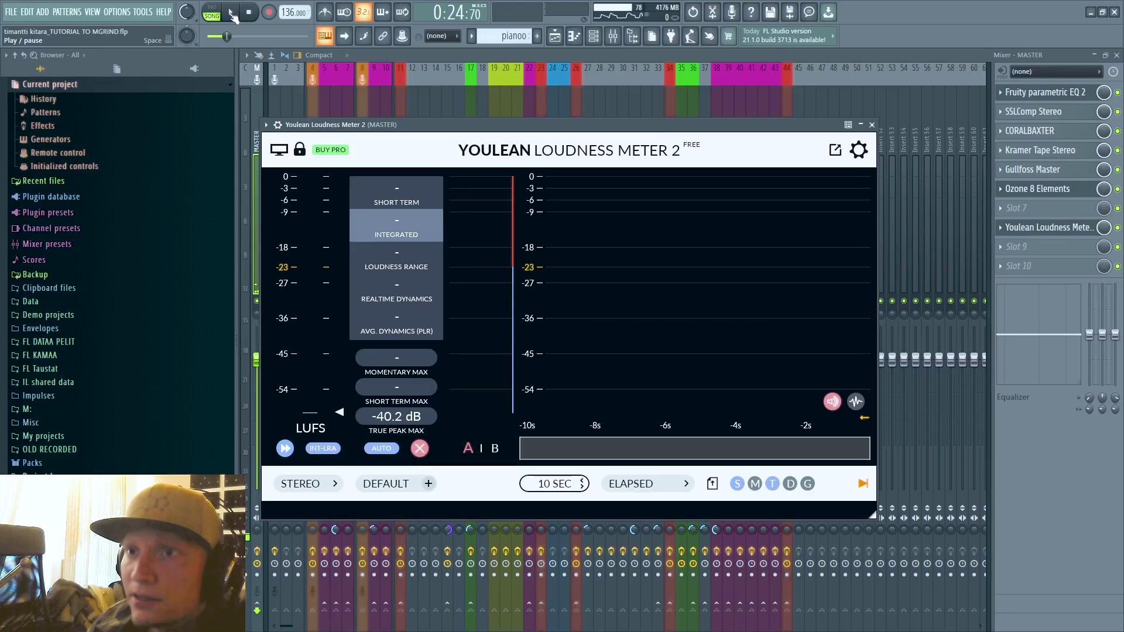
# Play the song to measure its loudness with Youlean Loudness Meter 2 on the master track, stop playback, and close the meter.
pyautogui.click(231, 13)
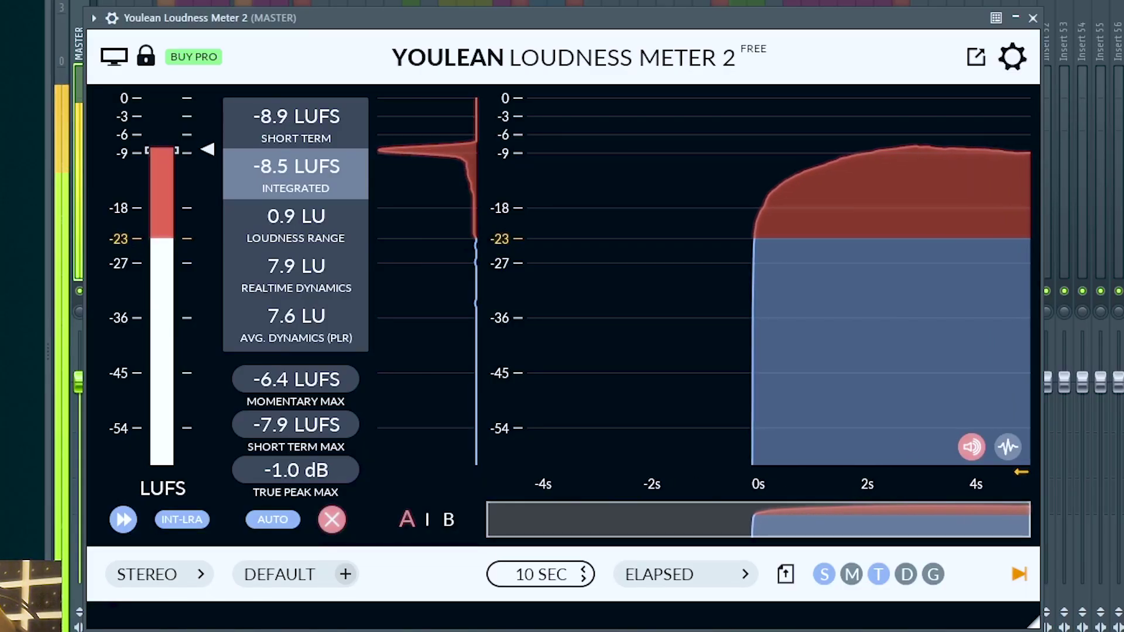
pyautogui.press('space')
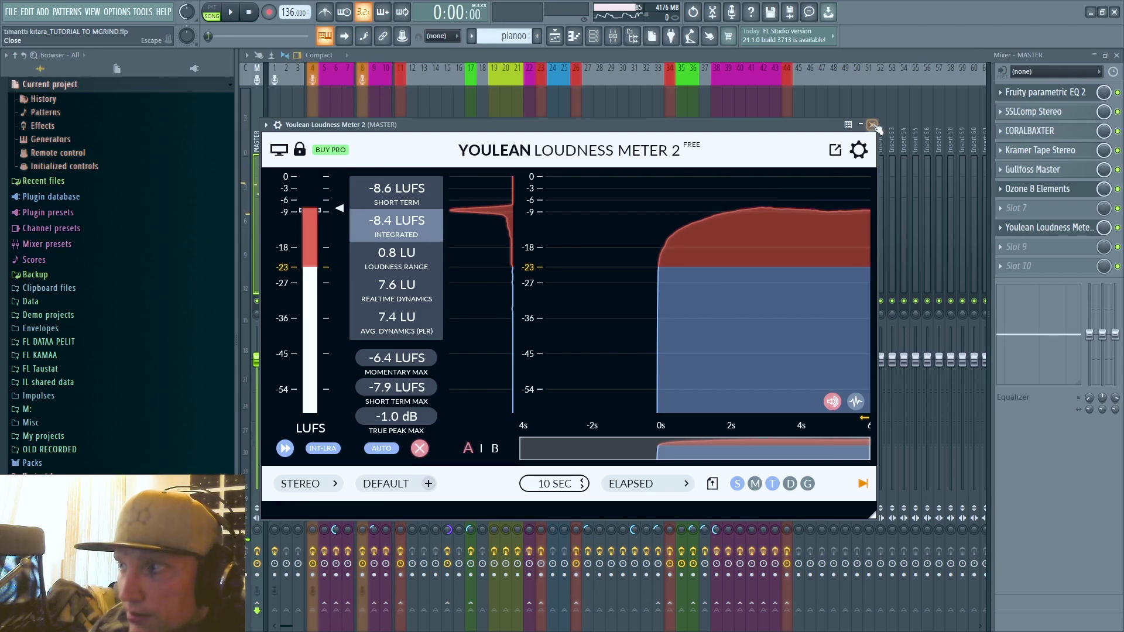
pyautogui.click(873, 125)
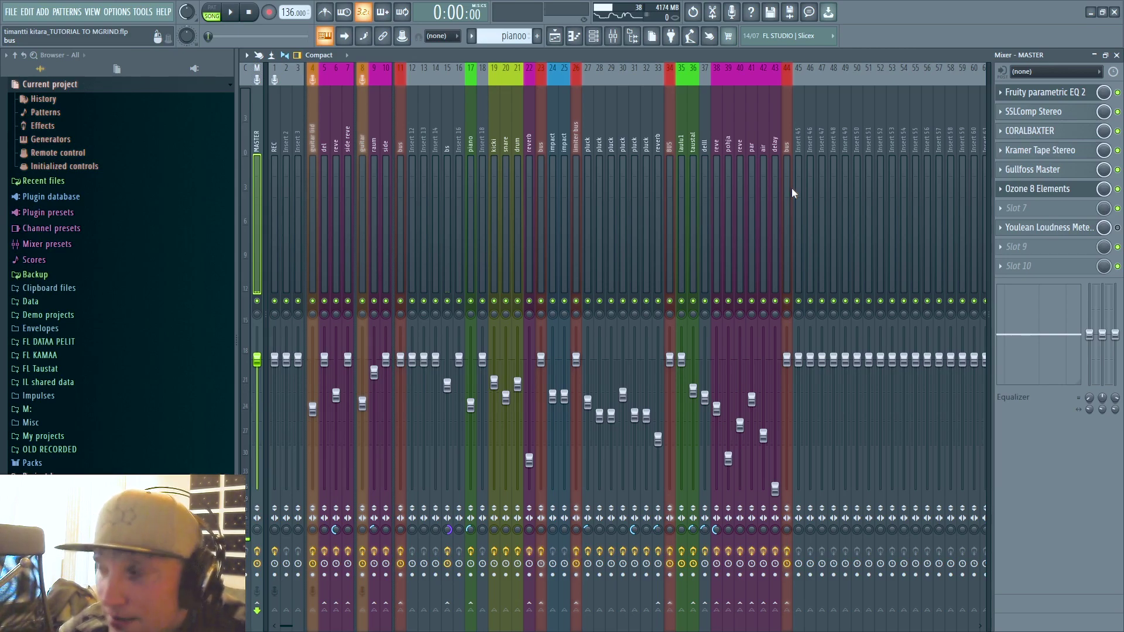
# Play the song to watch the compression of CLA-76 Stereo on the piano track, and close the plugin after the check.
pyautogui.click(470, 175)
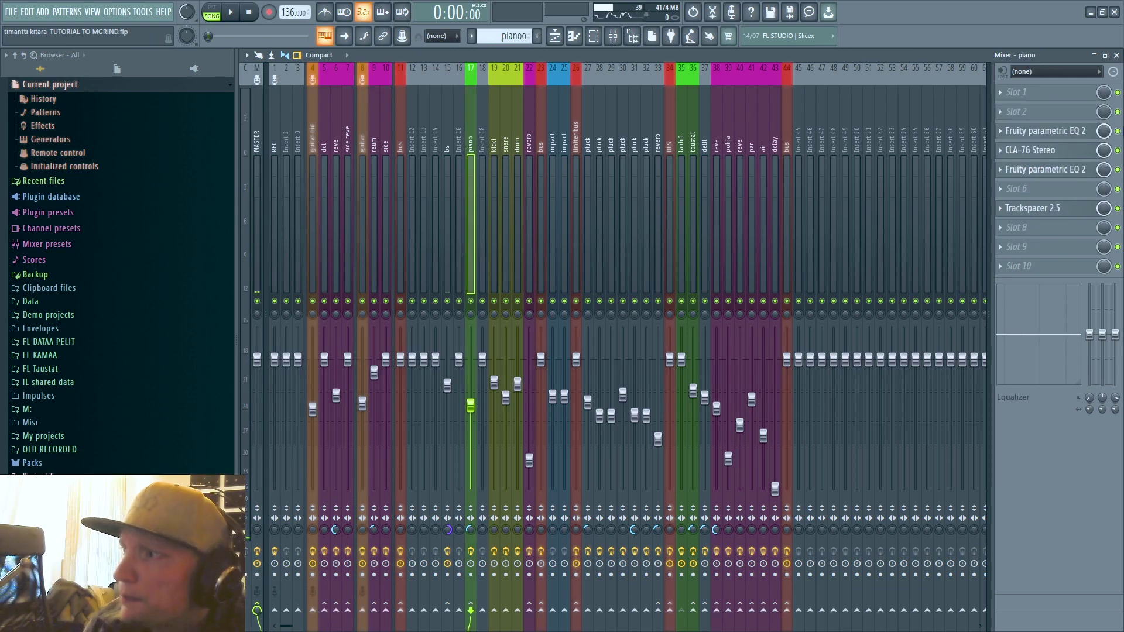
pyautogui.click(1057, 153)
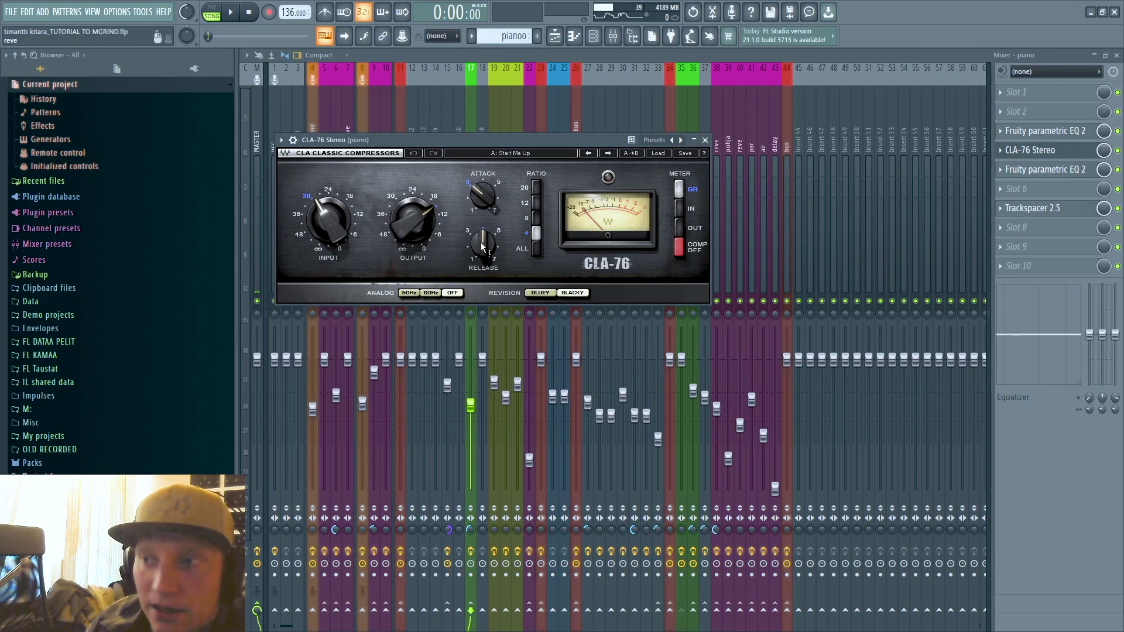
pyautogui.click(232, 16)
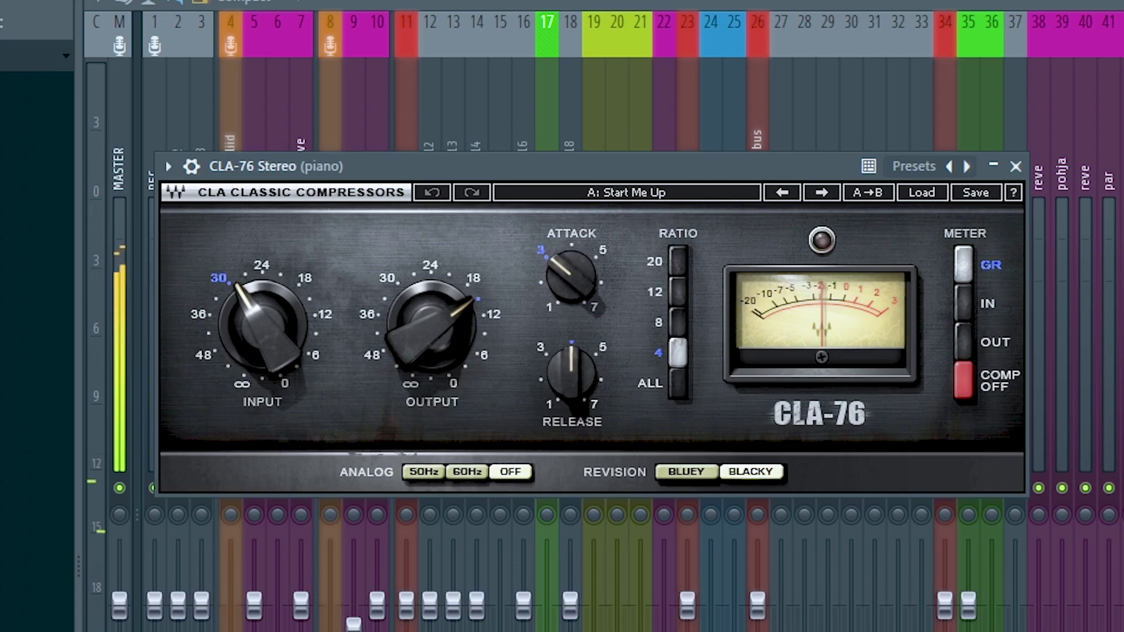
pyautogui.click(1015, 168)
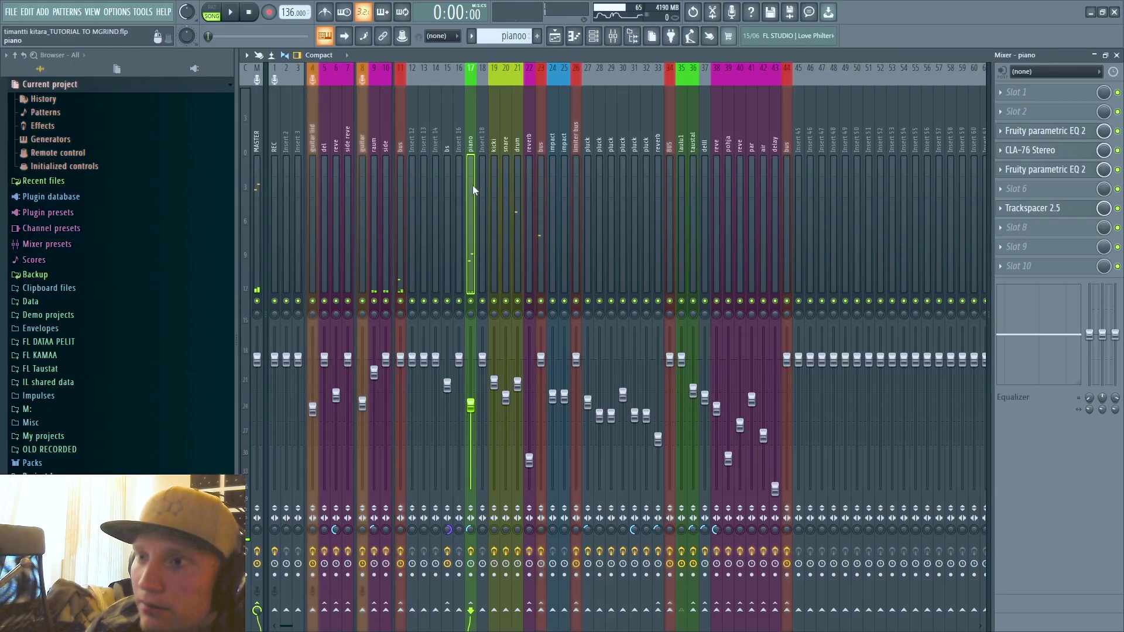
# Compare the effect chains of the guitar and piano tracks, and review the attack and release of the piano's CLA-76 Stereo.
pyautogui.click(364, 174)
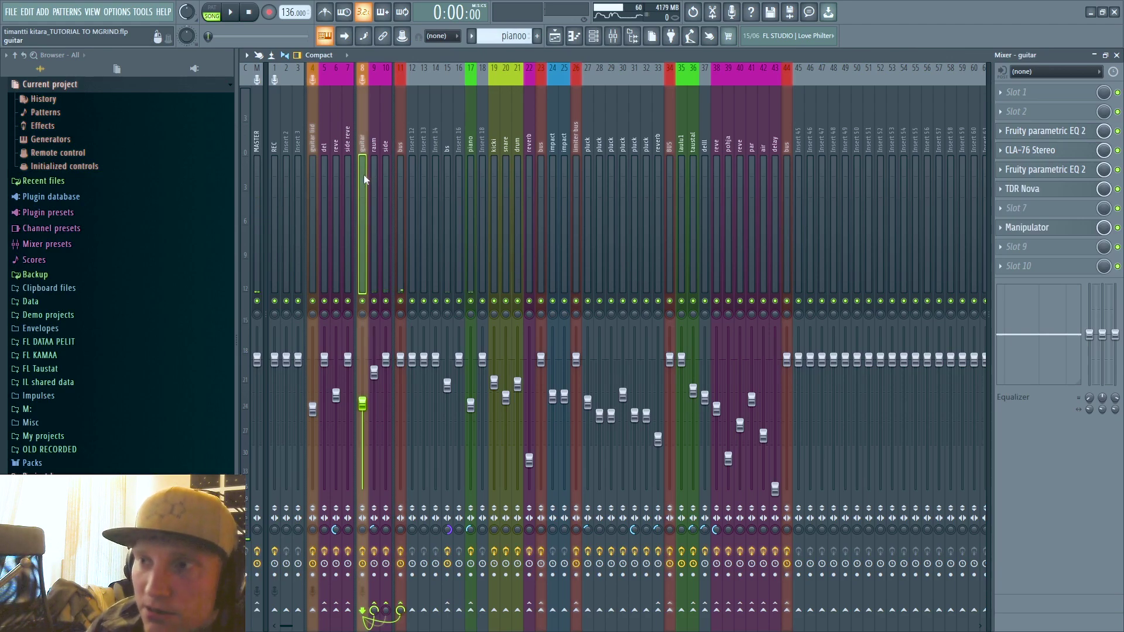
pyautogui.click(476, 177)
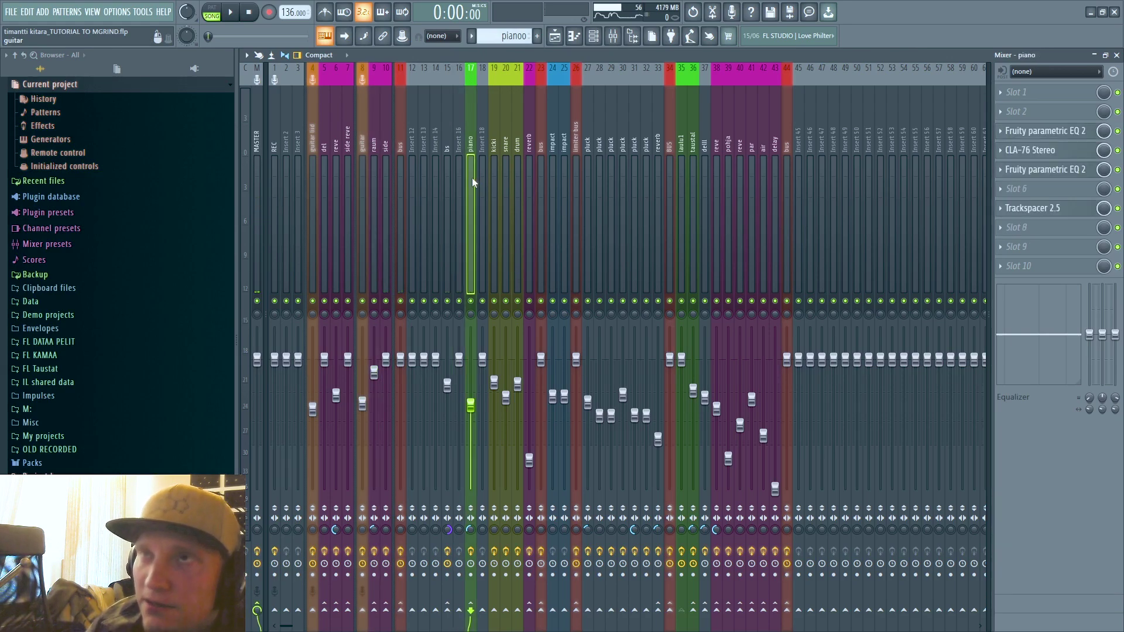
pyautogui.click(1025, 151)
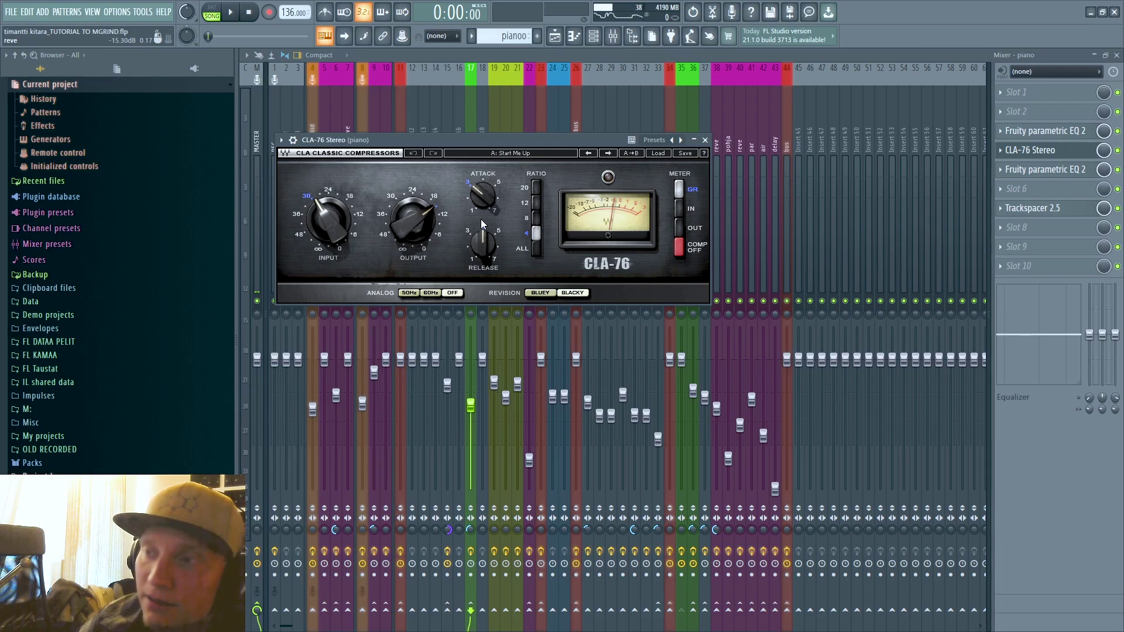
pyautogui.click(705, 141)
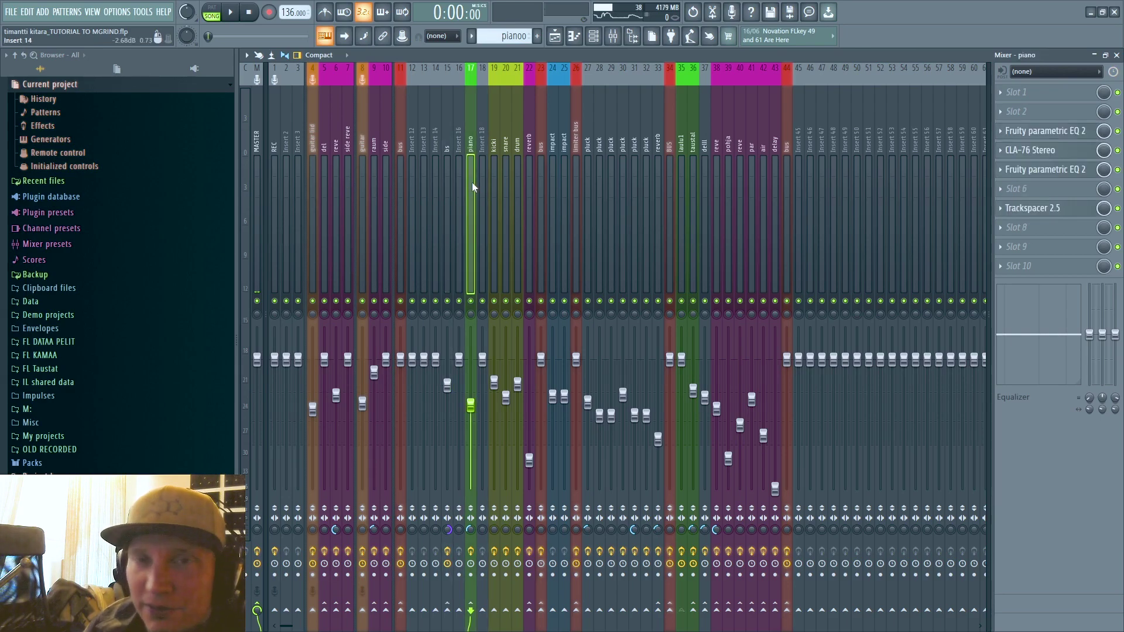
# Select the laulu1 vocal track and move the playlist's playback position to the end of bar 41, where the pianoo clip starts.
pyautogui.click(680, 190)
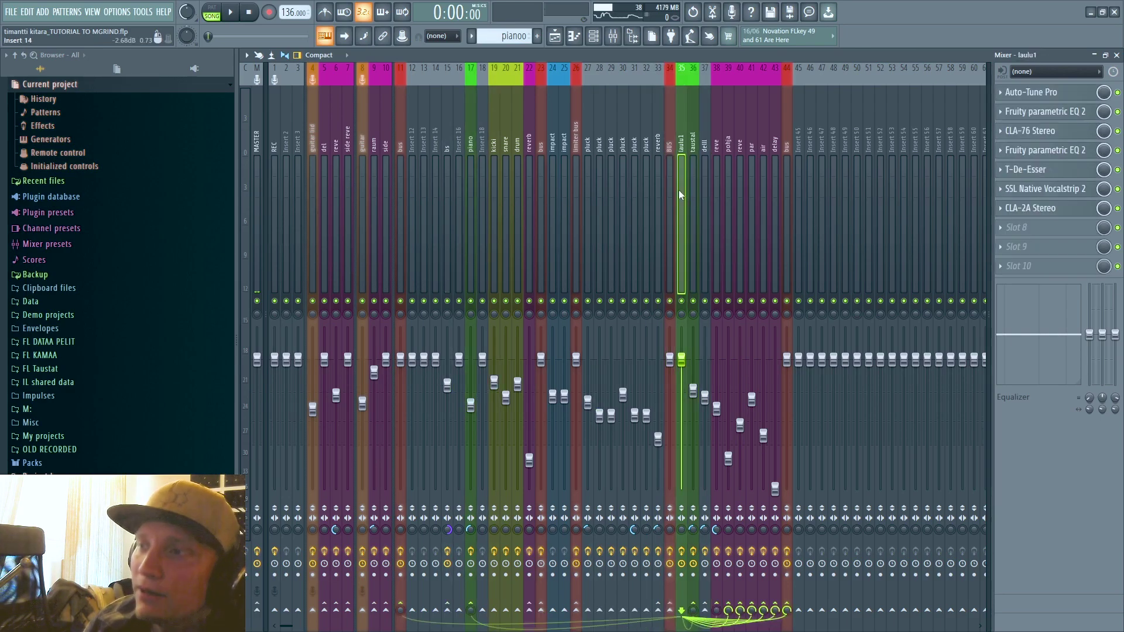
pyautogui.click(1093, 55)
pyautogui.click(547, 72)
pyautogui.click(493, 80)
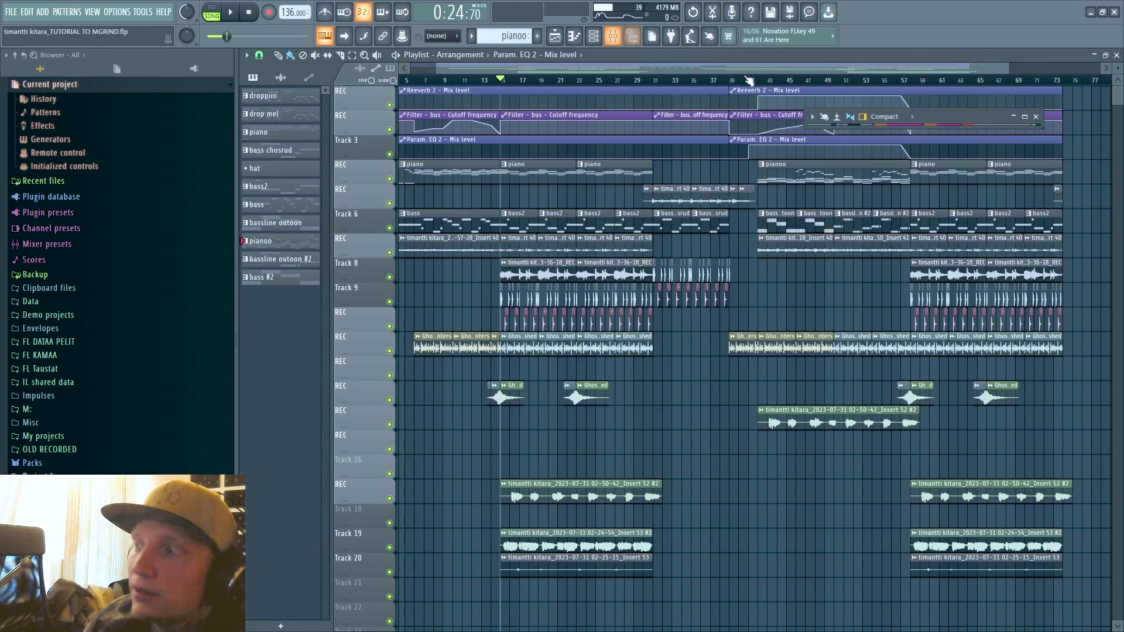
pyautogui.moveTo(701, 62); pyautogui.dragTo(592, 82)
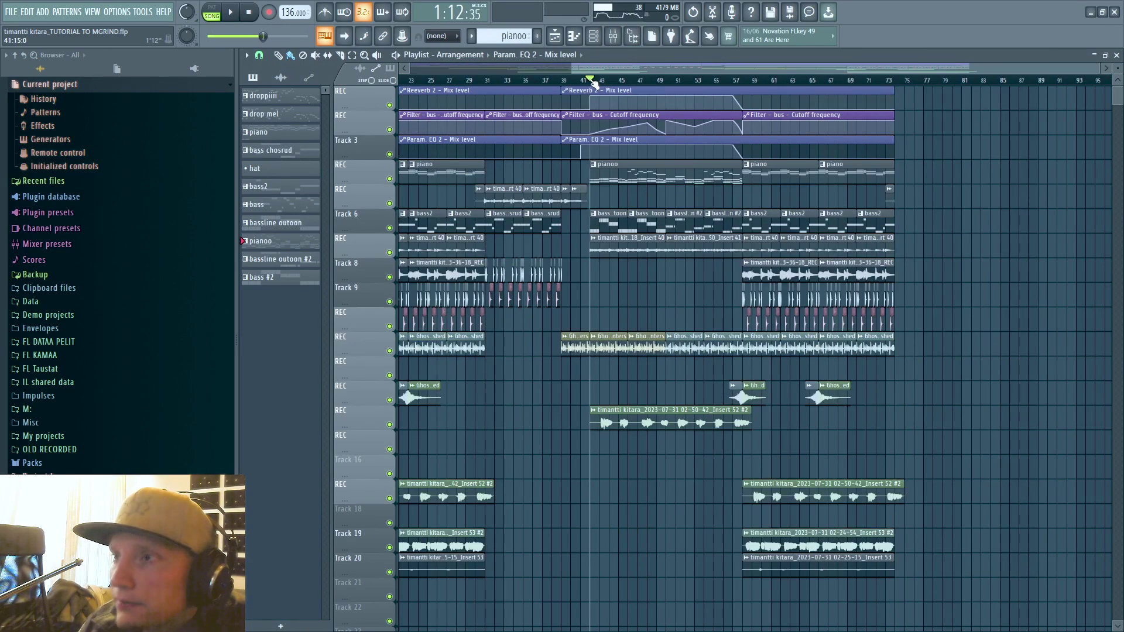
# Return to the laulu1 vocal track in the mixer and review its CLA-76 Stereo and CLA-2A Stereo compression.
pyautogui.press('F9')
pyautogui.moveTo(507, 167); pyautogui.dragTo(683, 181)
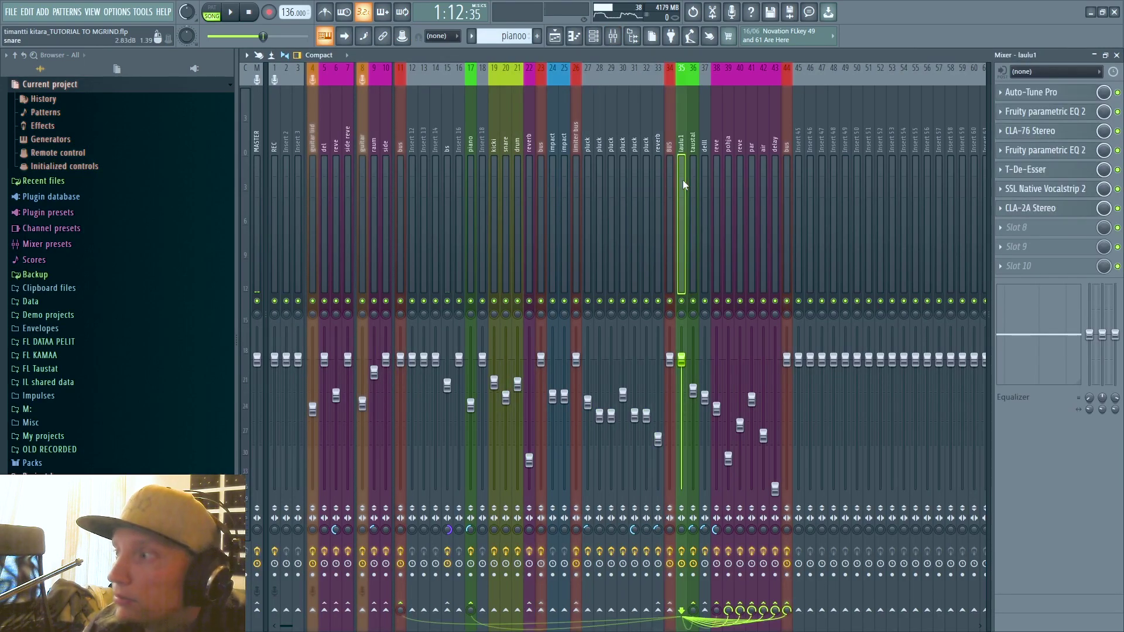
pyautogui.click(1030, 131)
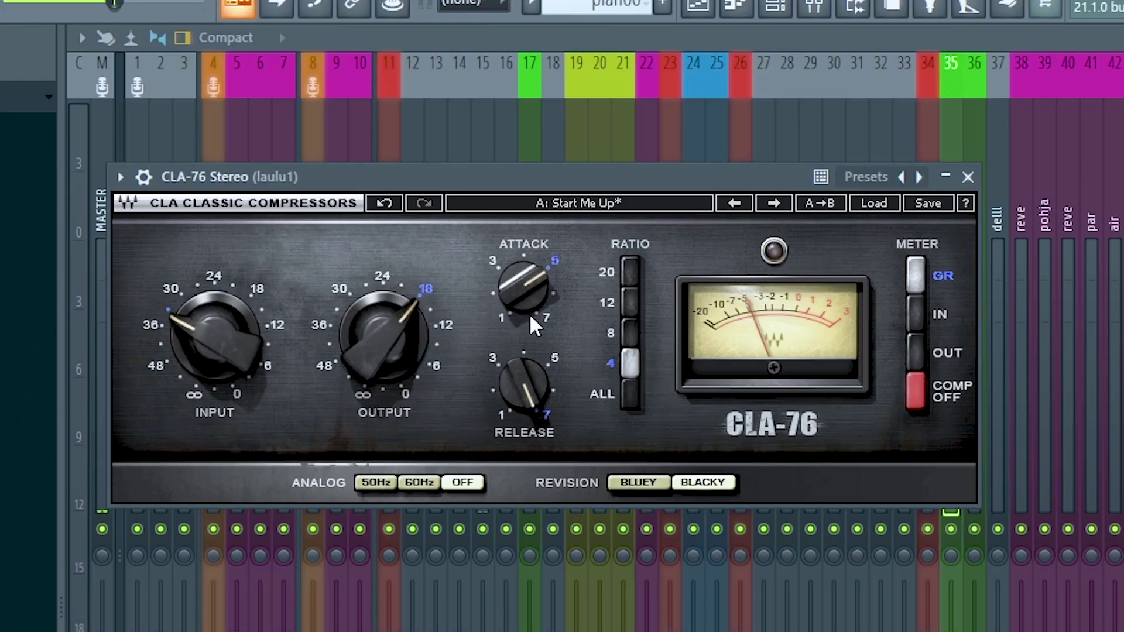
pyautogui.click(968, 176)
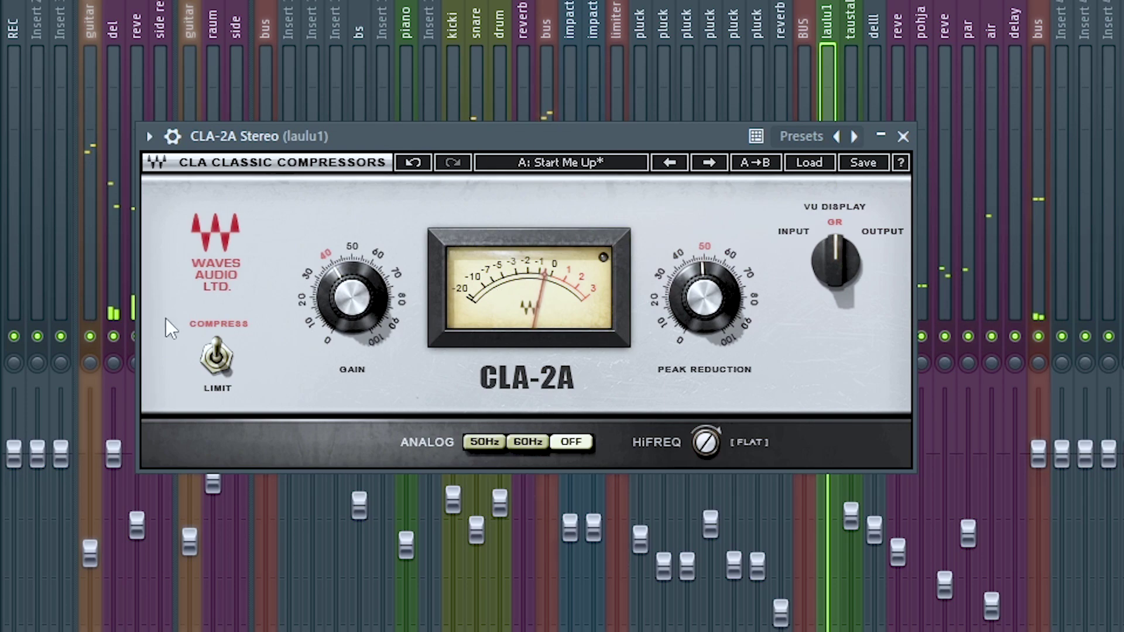
pyautogui.click(902, 137)
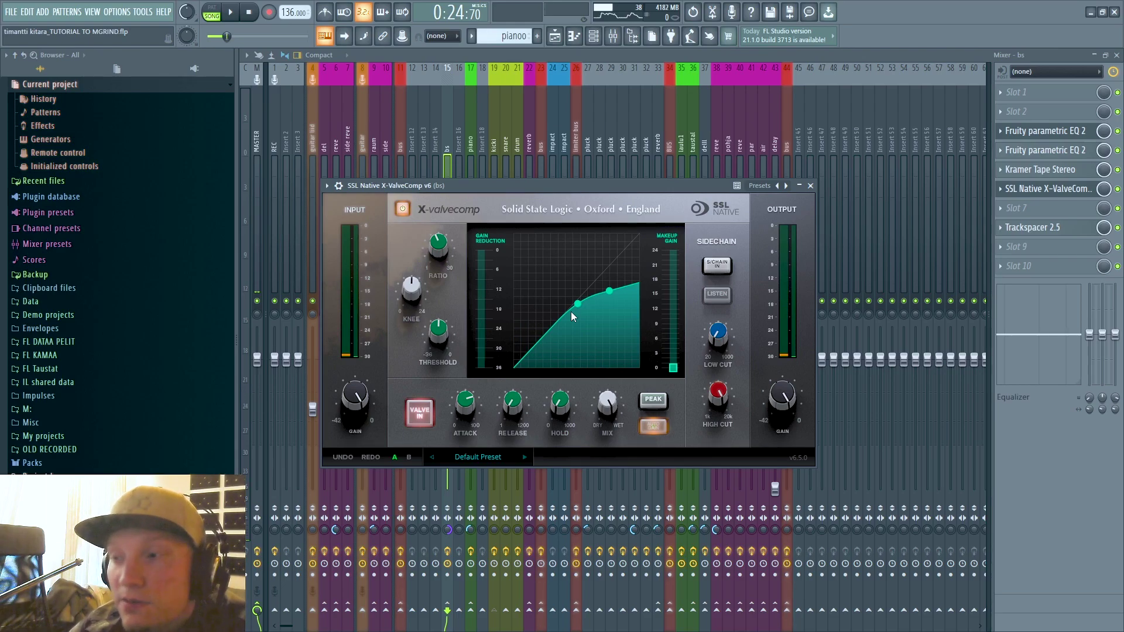
# Review Kramer Tape Stereo and SSL Native X-ValveComp on the bs track, and close the compressor.
pyautogui.click(1044, 172)
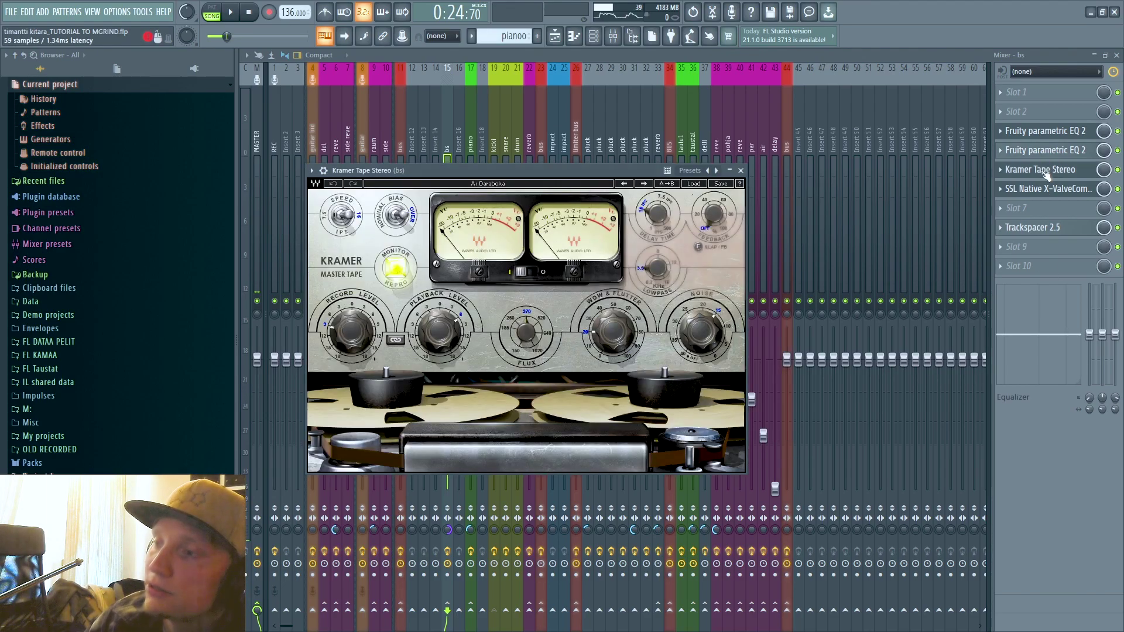
pyautogui.click(1047, 188)
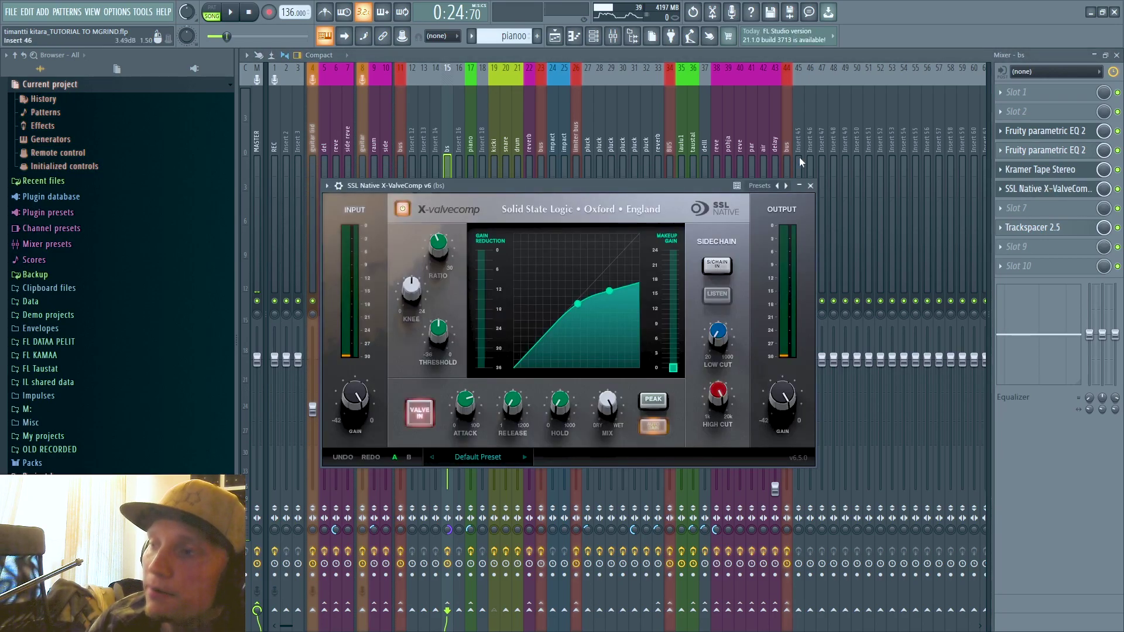
pyautogui.click(811, 186)
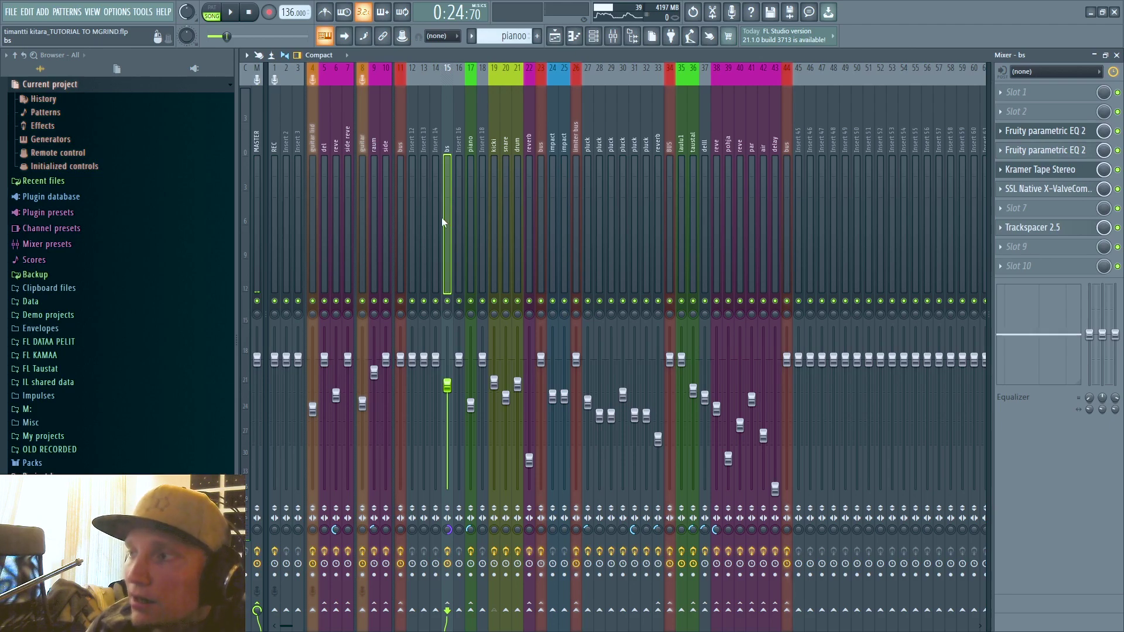
# Review the de-esser and de-ploser settings of SSL Native Vocalstrip 2 on the laulu1 vocal track.
pyautogui.click(681, 234)
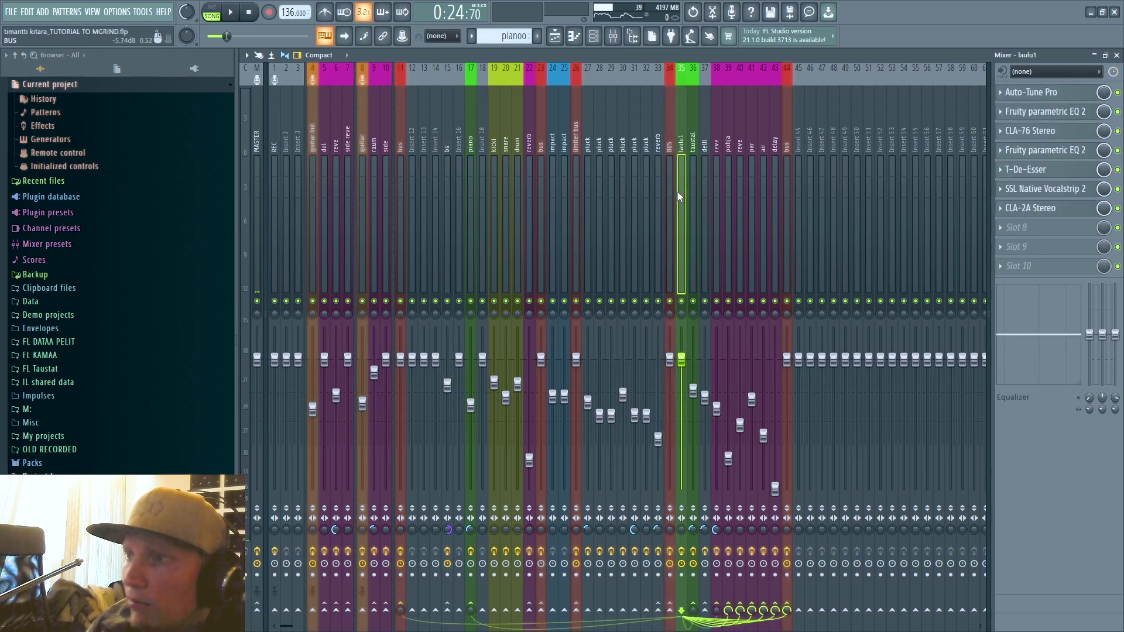
pyautogui.click(1044, 189)
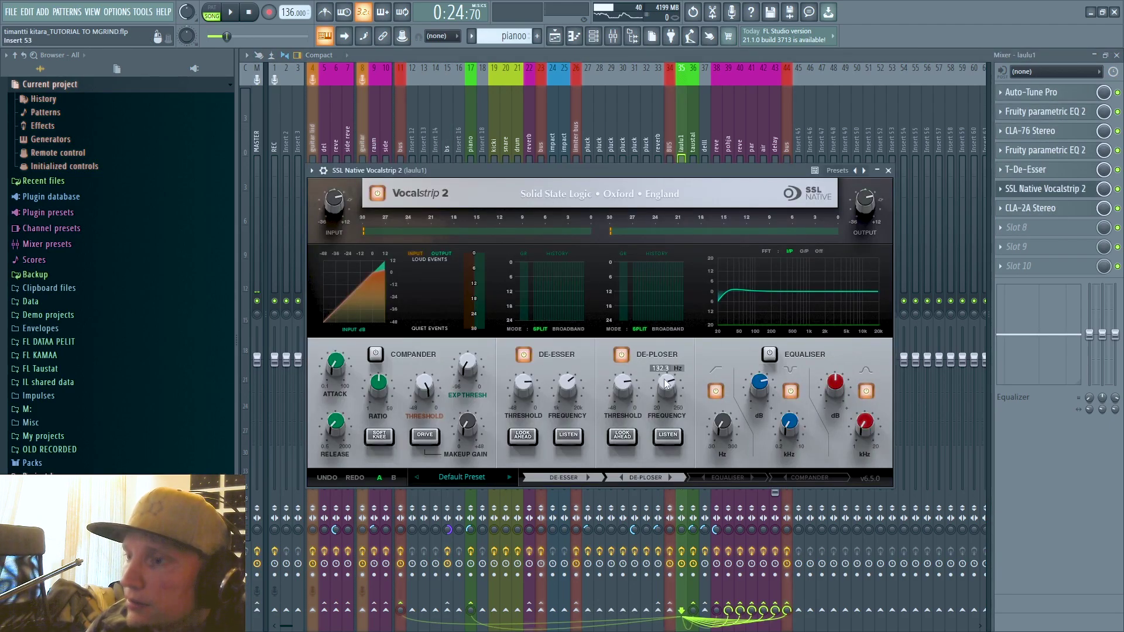
pyautogui.click(888, 170)
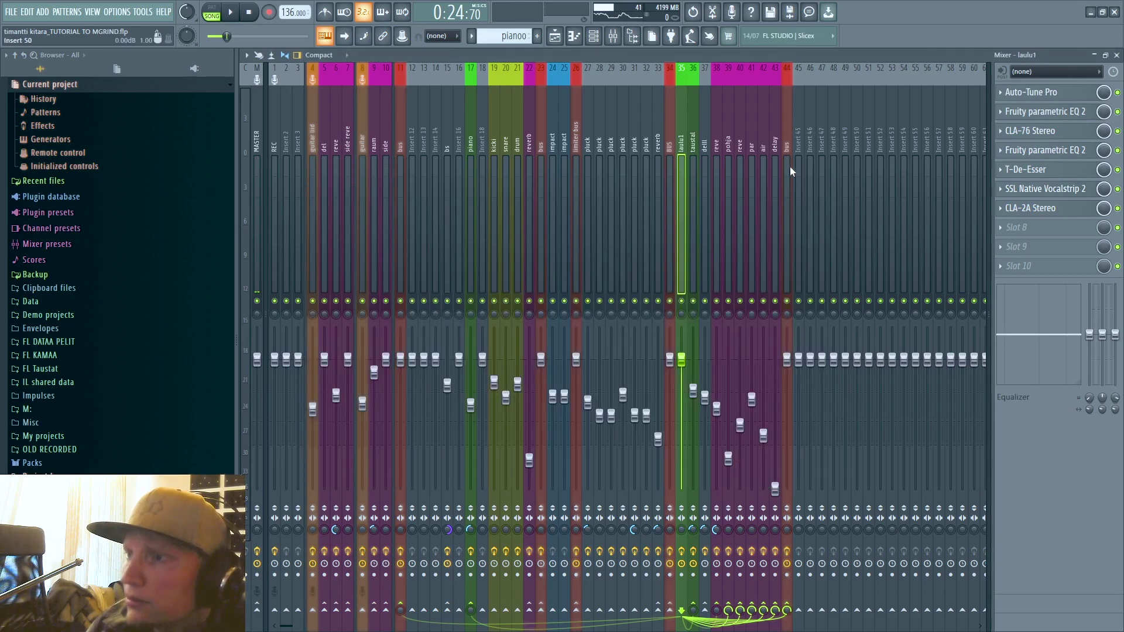
# Open the first vocal recording on playlist Track 19 in Edison for audio editing.
pyautogui.click(1093, 55)
pyautogui.click(362, 54)
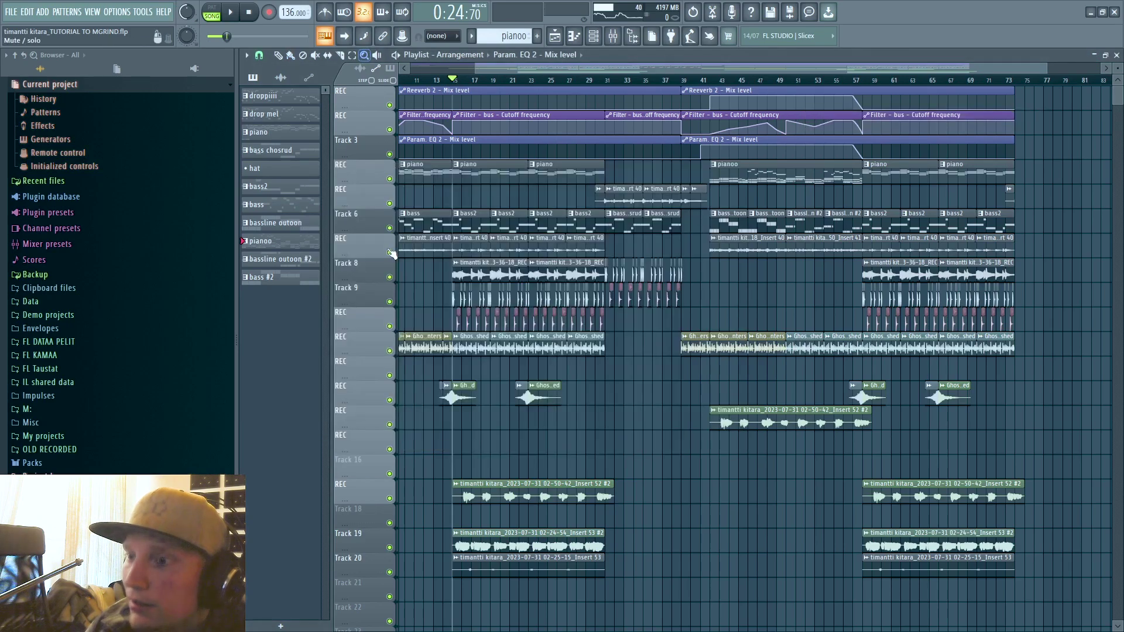
pyautogui.click(390, 253)
pyautogui.click(451, 240)
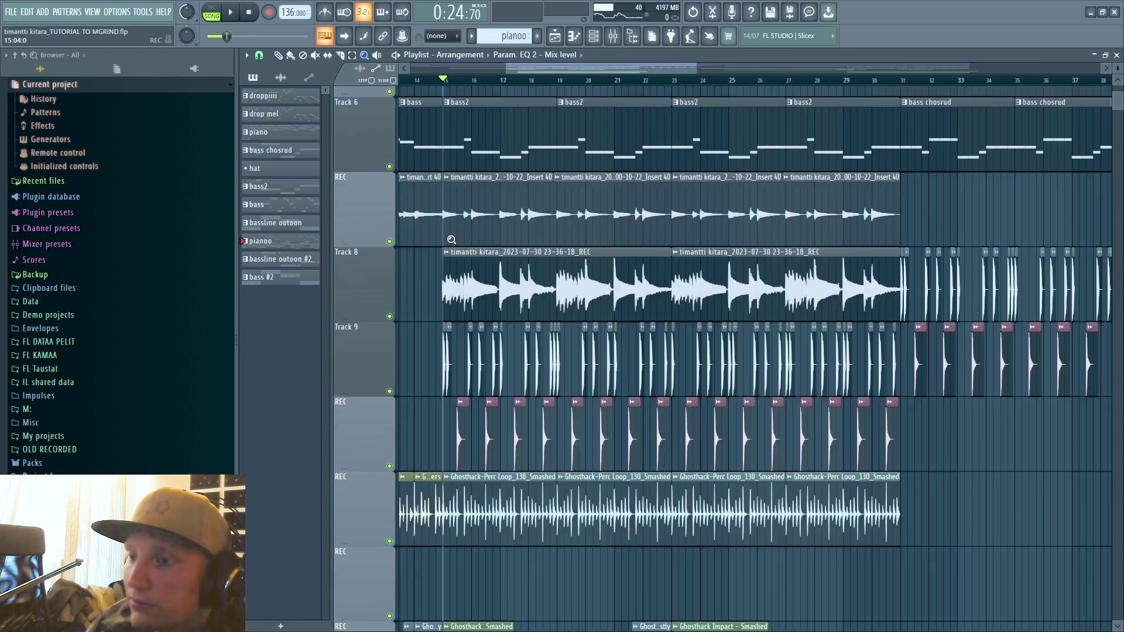
pyautogui.scroll(-5, 745, 360)
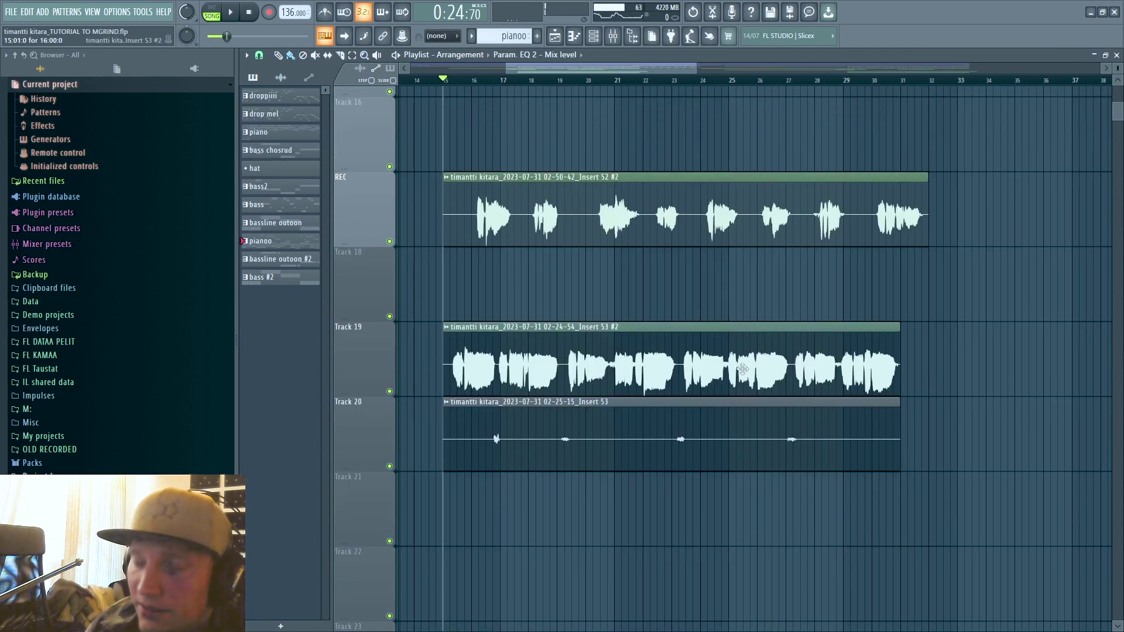
pyautogui.doubleClick(495, 364)
pyautogui.rightClick(494, 426)
pyautogui.click(526, 460)
# Select the third vocal phrase and its tail in Edison to try out normalizing, and undo the changes.
pyautogui.moveTo(466, 292); pyautogui.dragTo(560, 293)
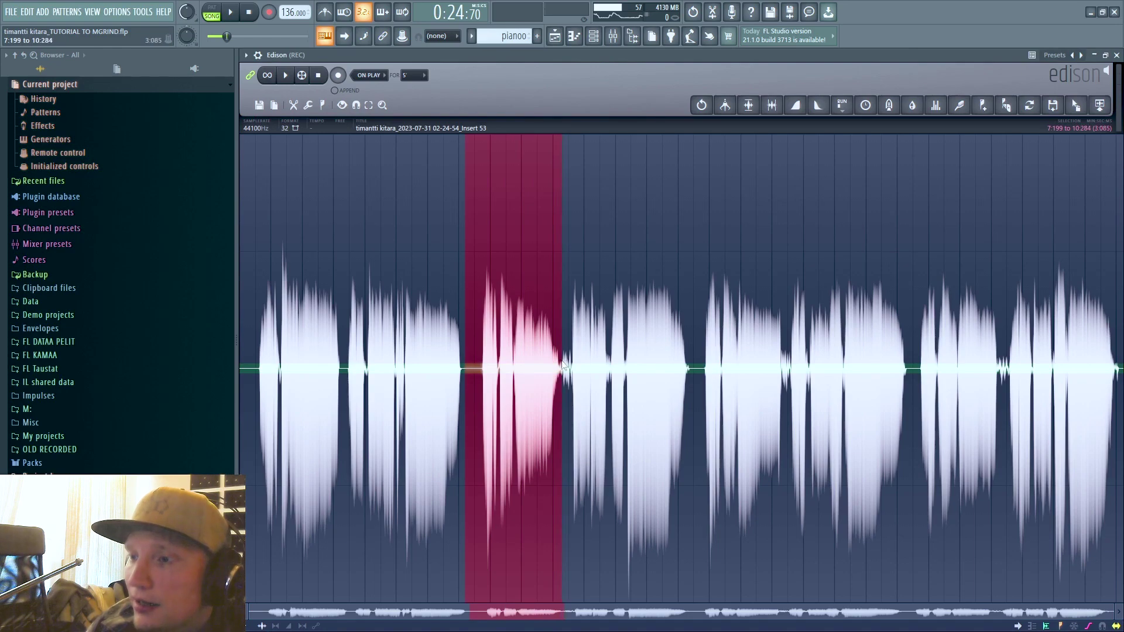
pyautogui.moveTo(556, 343); pyautogui.dragTo(561, 343)
pyautogui.rightClick(514, 354)
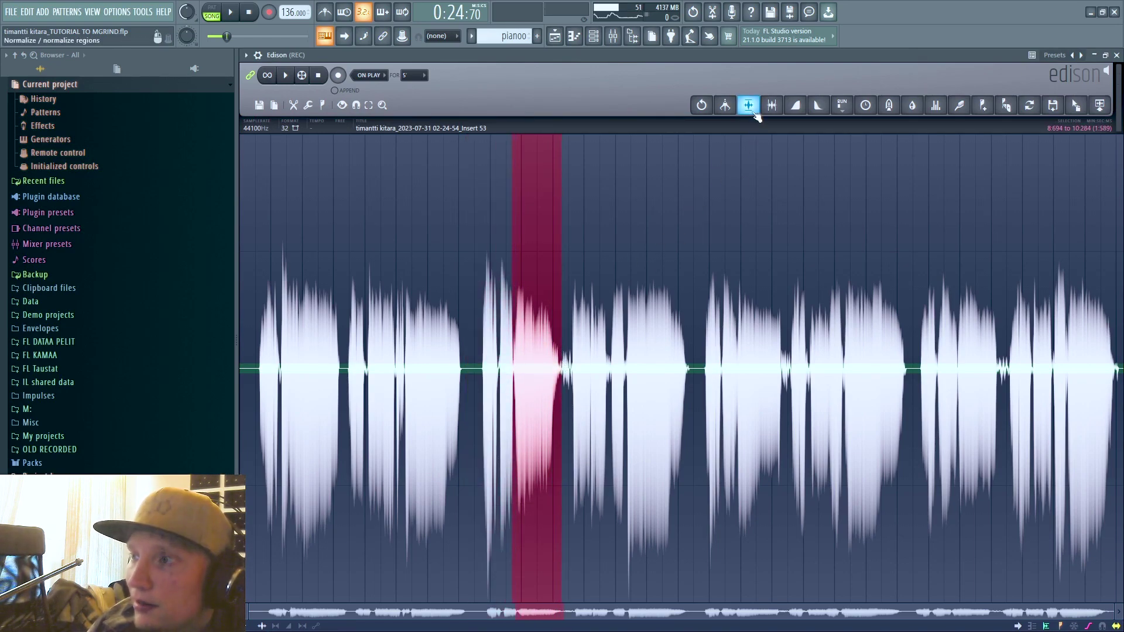
pyautogui.hotkey('ctrl', 'z')
pyautogui.hotkey('ctrl', 'z')
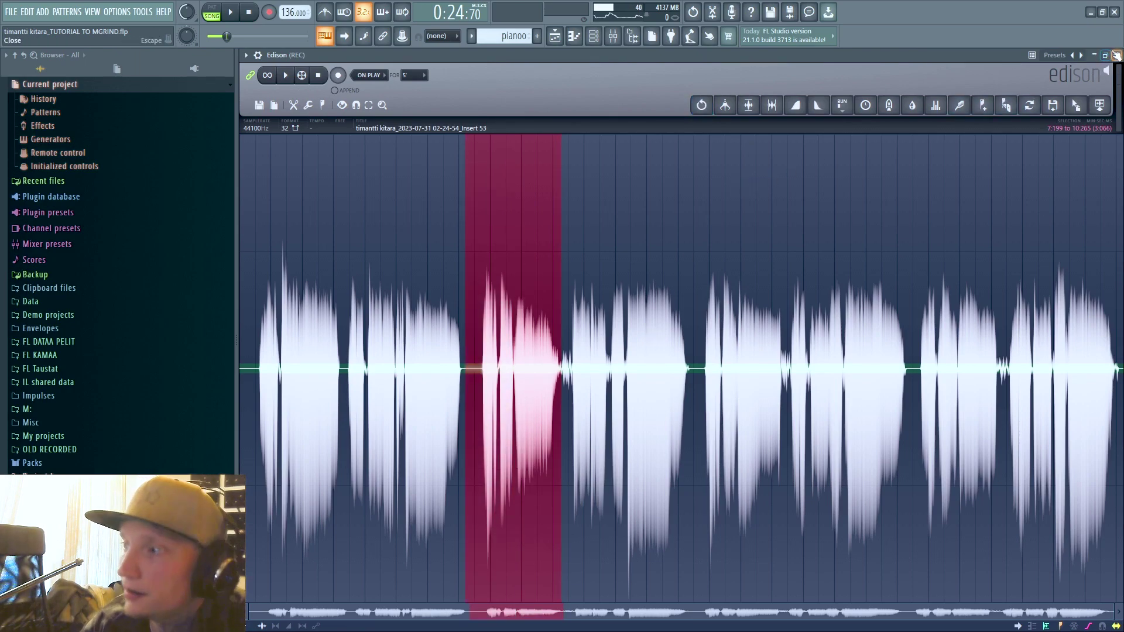
pyautogui.hotkey('ctrl', 'a')
# Review Saturn 2 with its Warm Tape saturation on the bus track at insert 44, and close it.
pyautogui.press('F9')
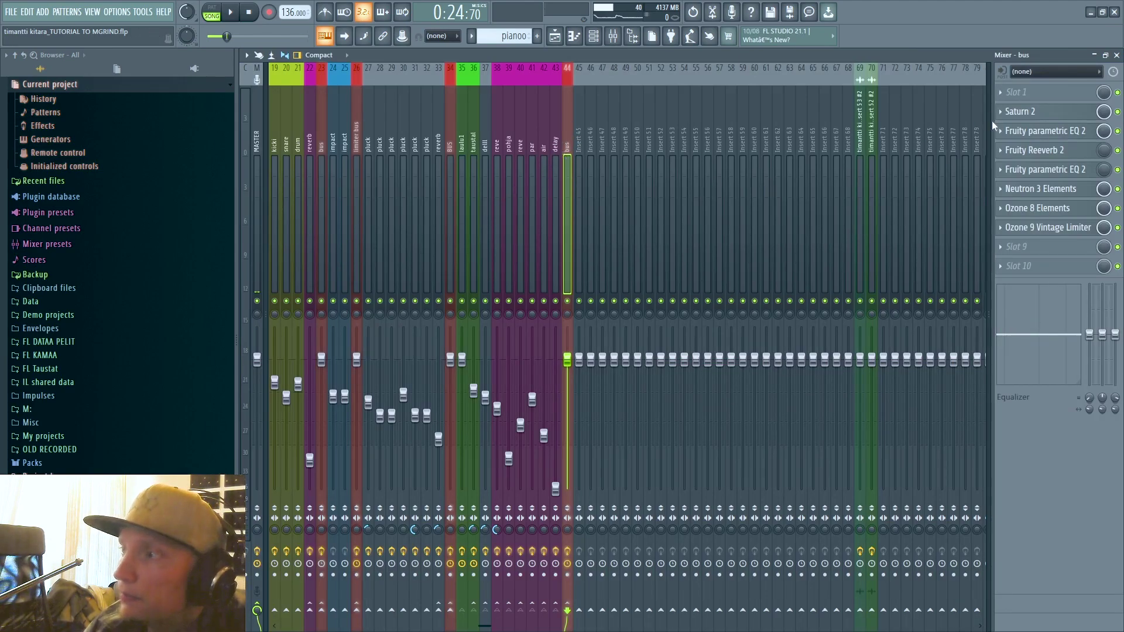
pyautogui.click(1038, 112)
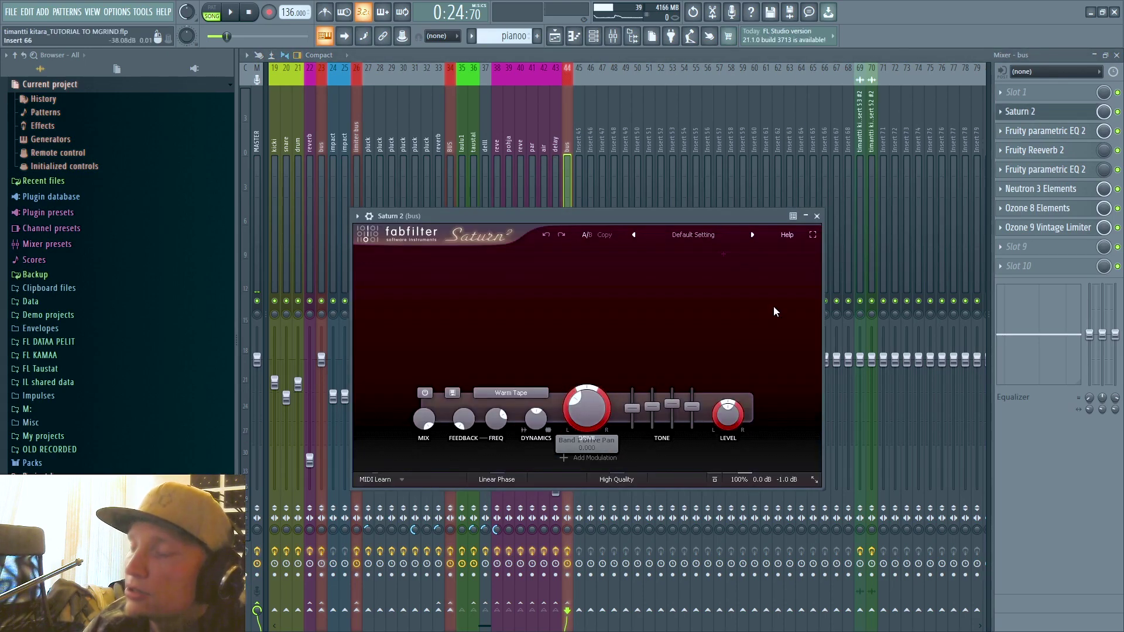
pyautogui.click(817, 218)
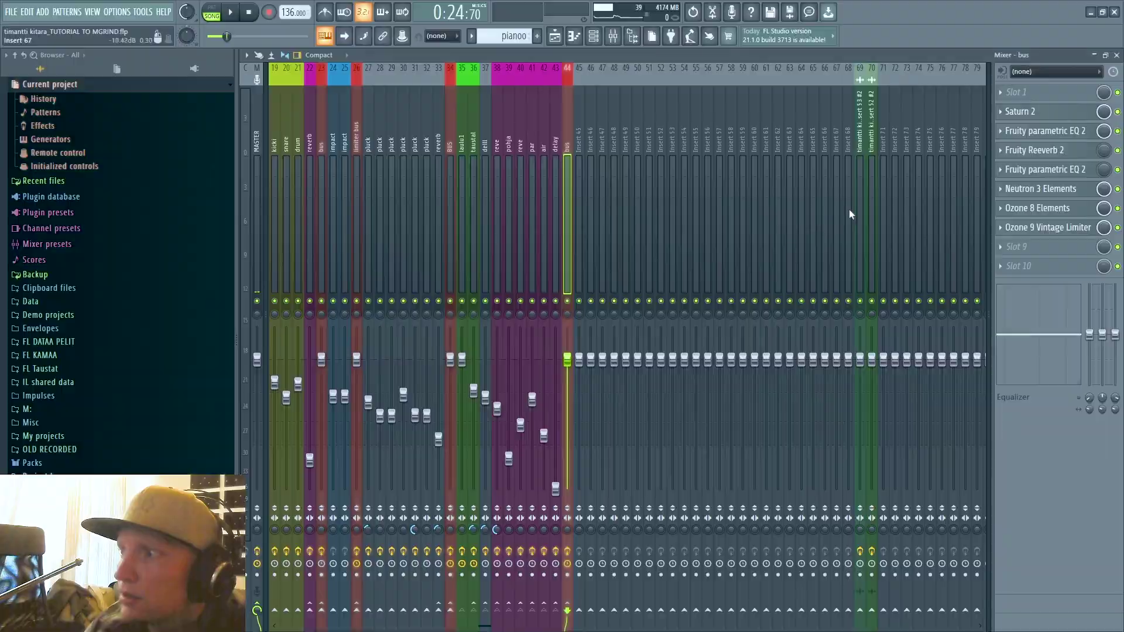
# Review the Compressor, Exciter and Transient Shaper modules of Neutron 3 Elements on the bus track at insert 44.
pyautogui.click(1039, 189)
pyautogui.click(734, 253)
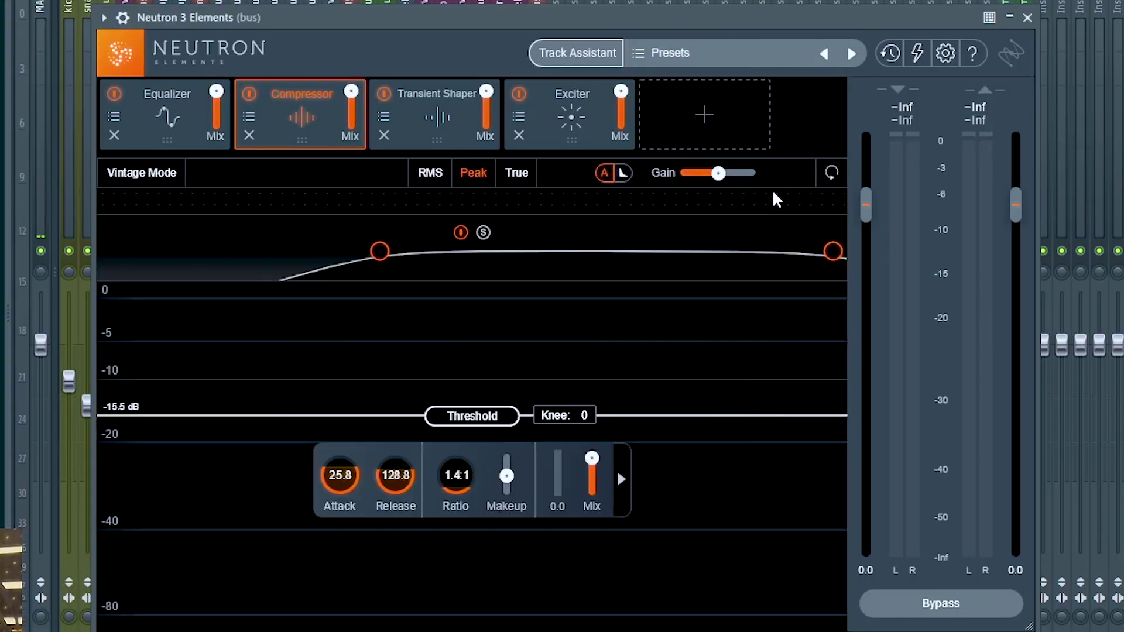
pyautogui.click(569, 121)
pyautogui.click(433, 115)
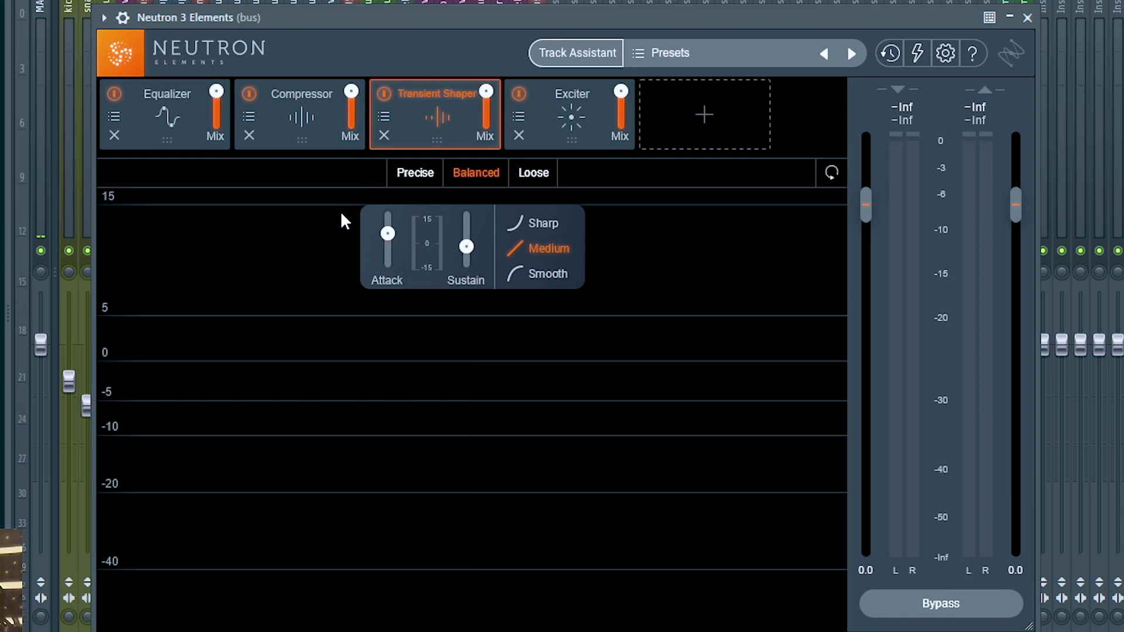
pyautogui.moveTo(388, 235)
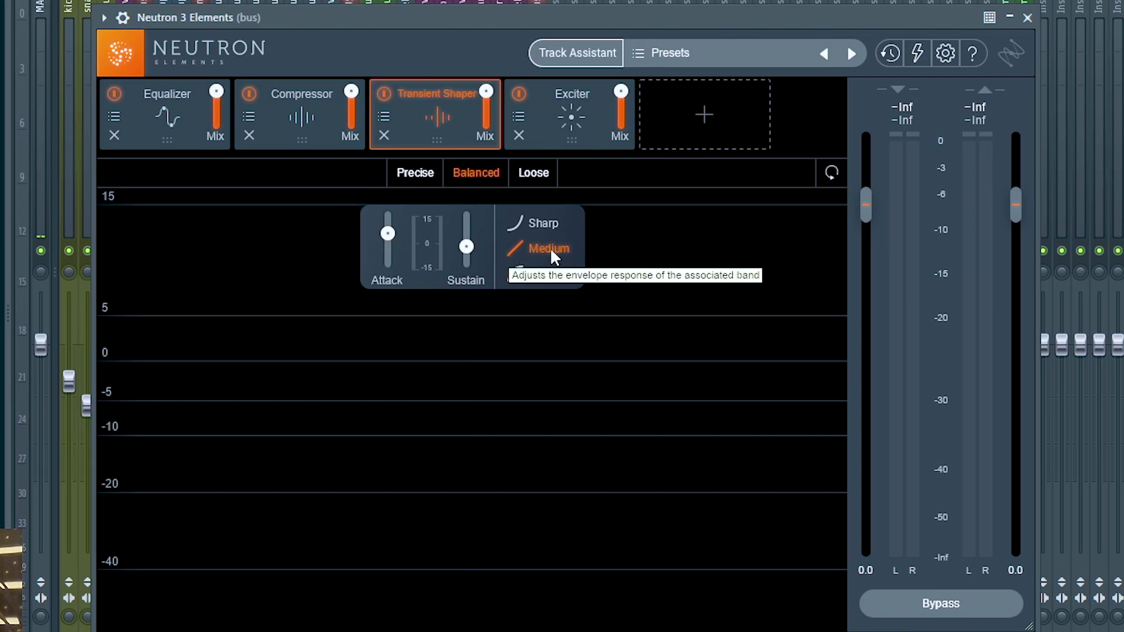
pyautogui.moveTo(466, 248)
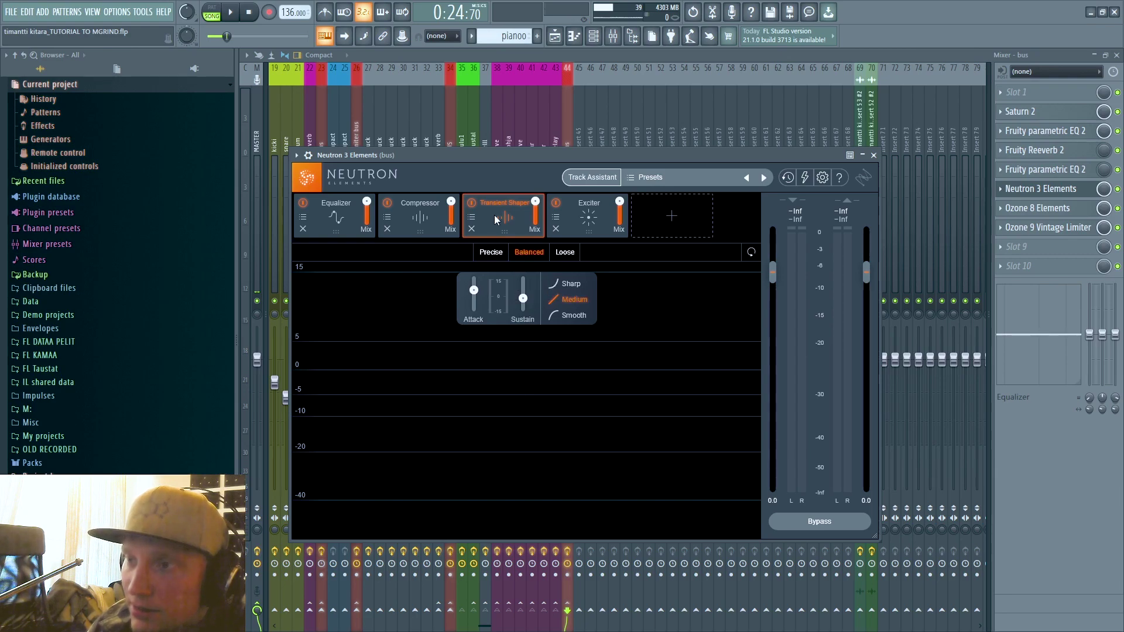
pyautogui.click(421, 225)
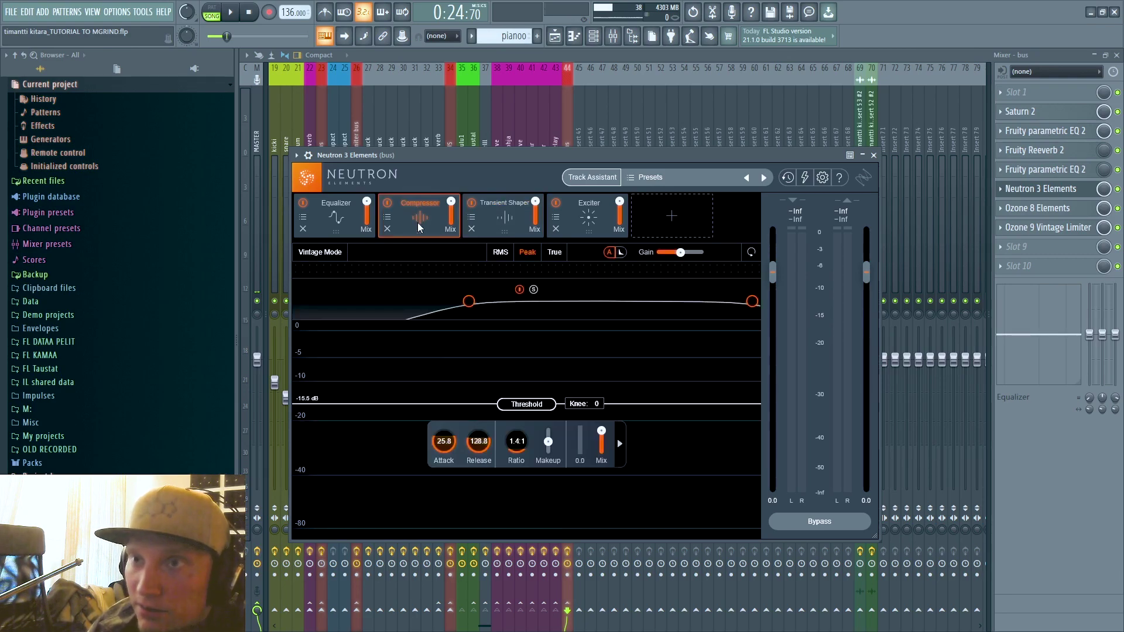
# Play the song from about 0:38 to check the Exciter and Compressor modules of Neutron 3 Elements on the bus track, and close the plugin.
pyautogui.press('space')
pyautogui.click(566, 215)
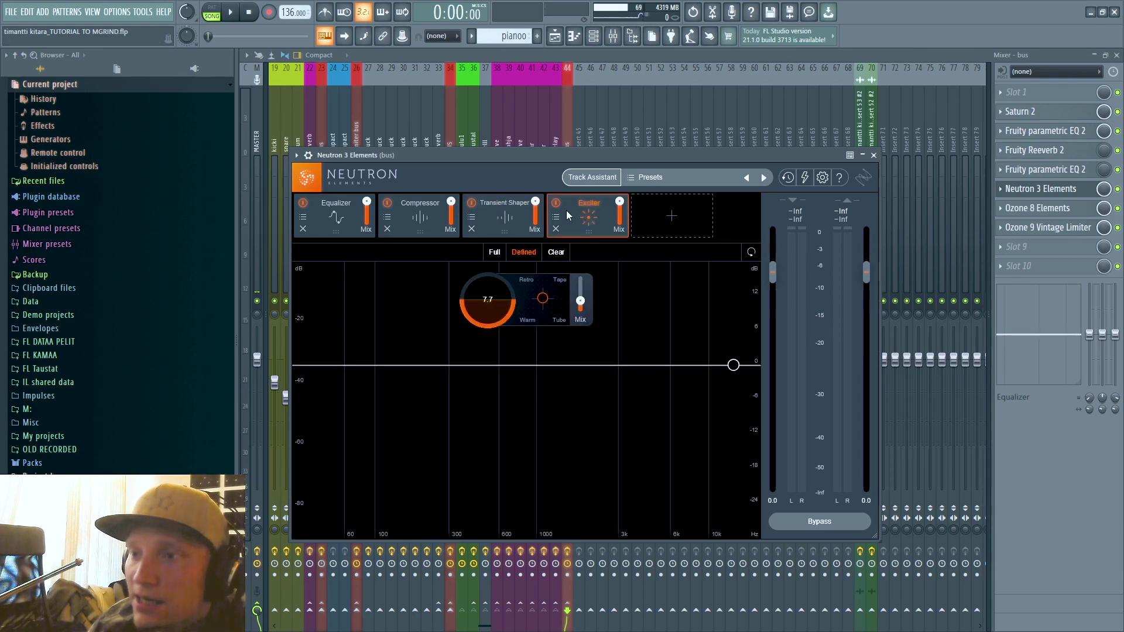
pyautogui.moveTo(585, 222); pyautogui.dragTo(461, 230)
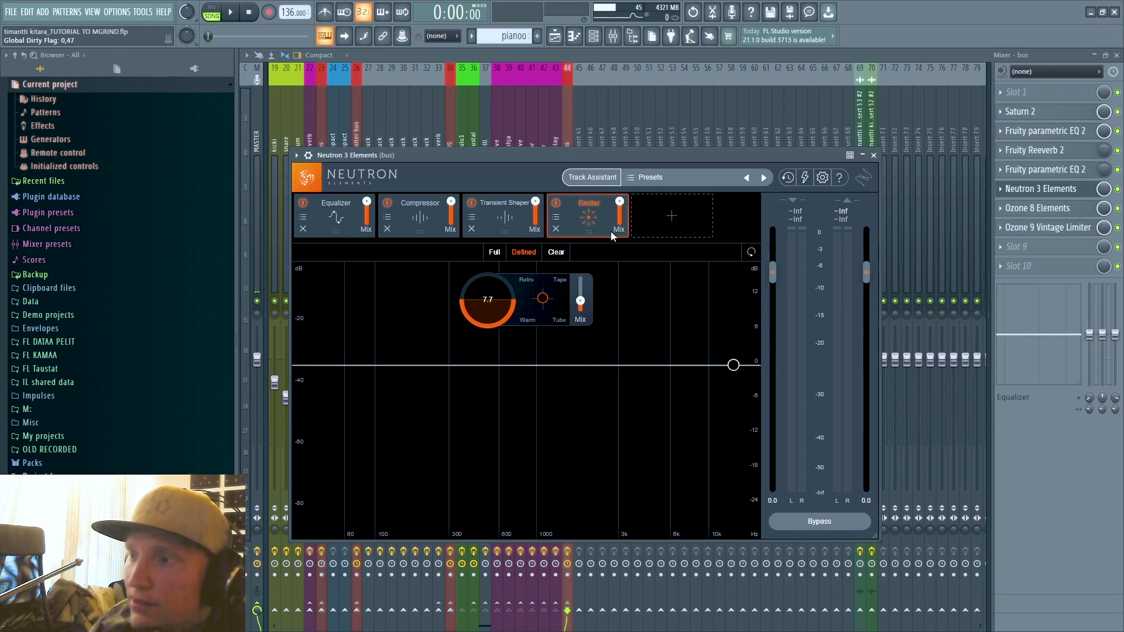
pyautogui.moveTo(588, 303)
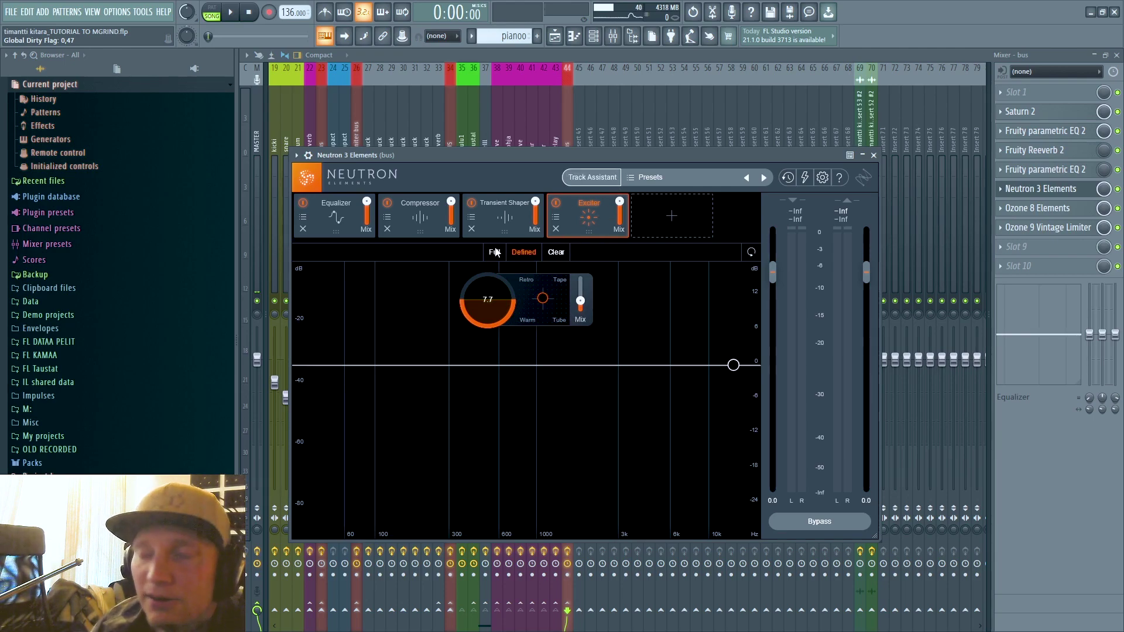
pyautogui.click(238, 36)
pyautogui.press('space')
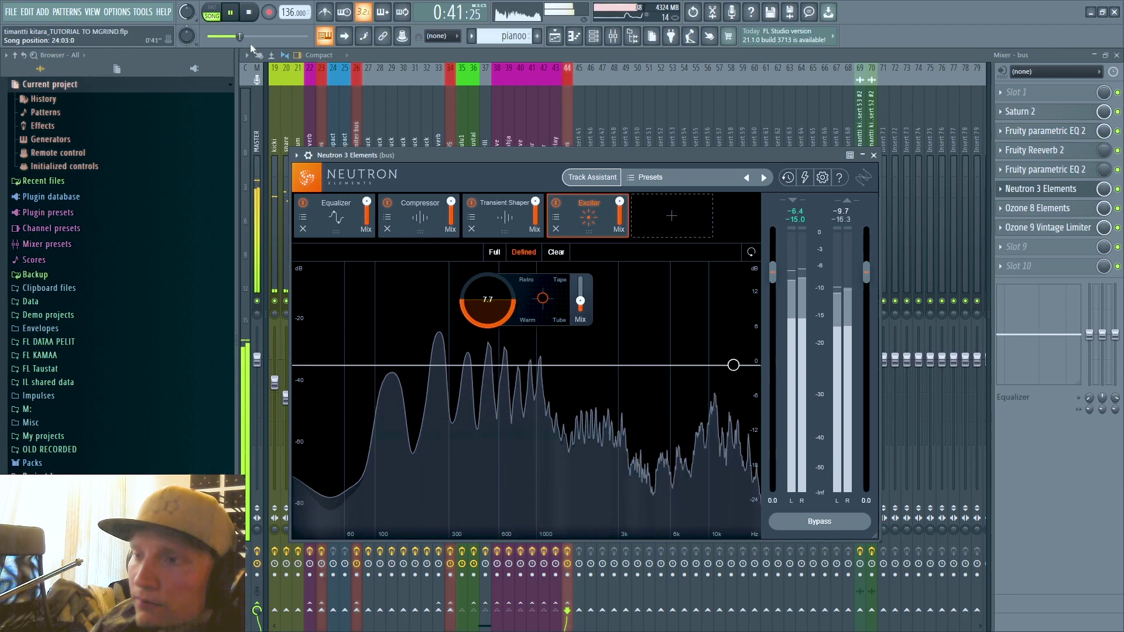
pyautogui.click(405, 223)
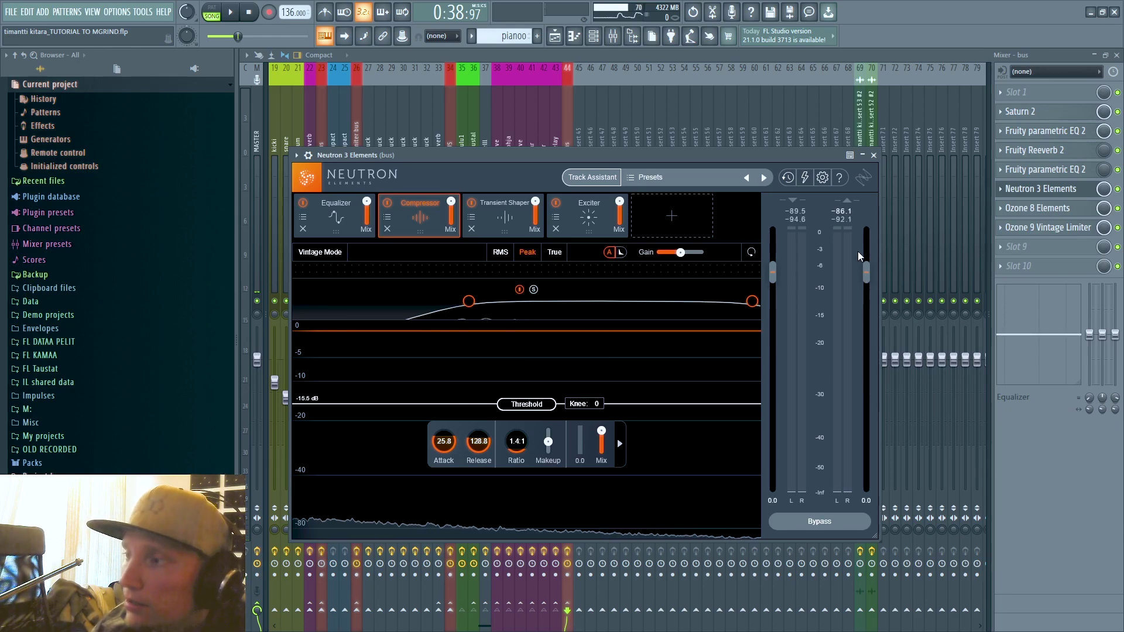
pyautogui.click(875, 155)
# Review the Imager and Maximizer modules of Ozone 8 Elements on the bus track, playing the song through the Maximizer.
pyautogui.click(1031, 209)
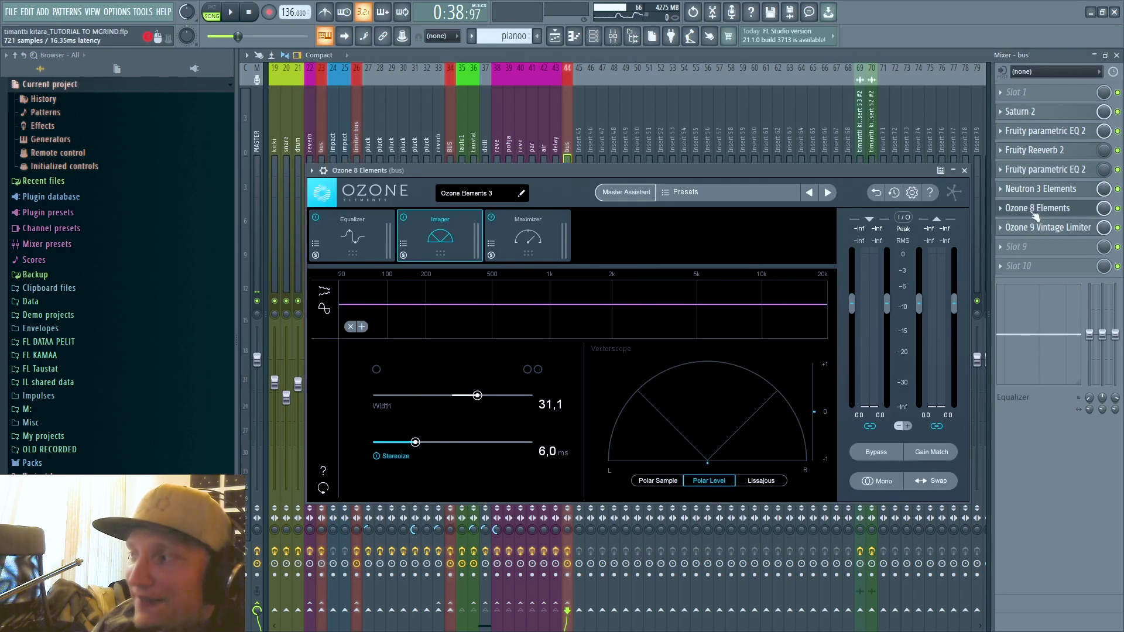
pyautogui.moveTo(678, 170); pyautogui.dragTo(629, 98)
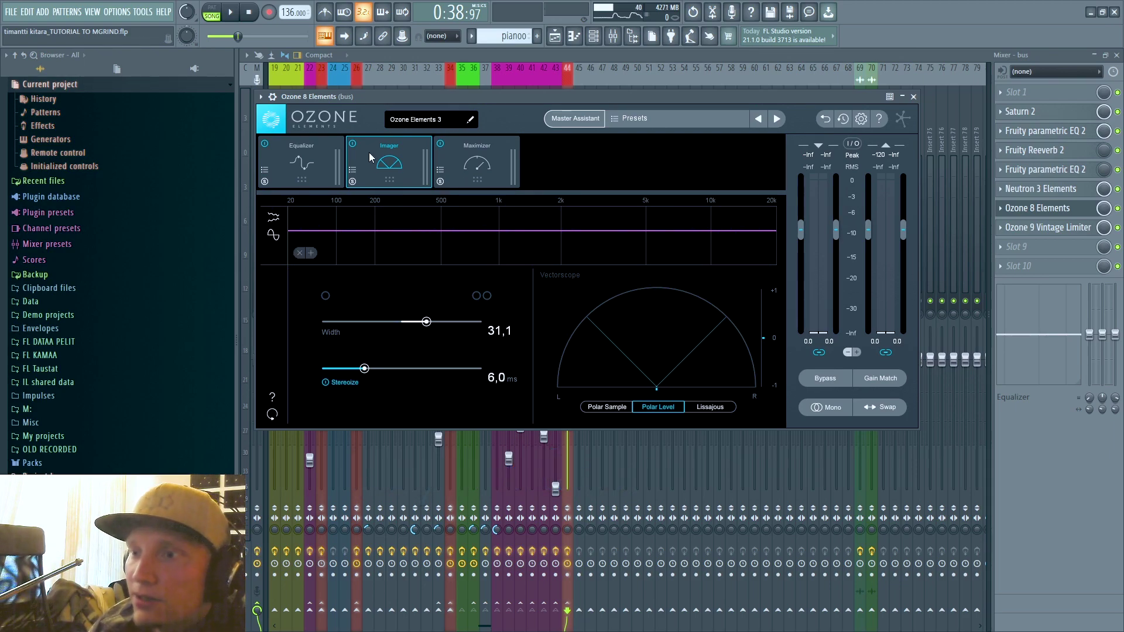
pyautogui.click(474, 161)
pyautogui.click(231, 12)
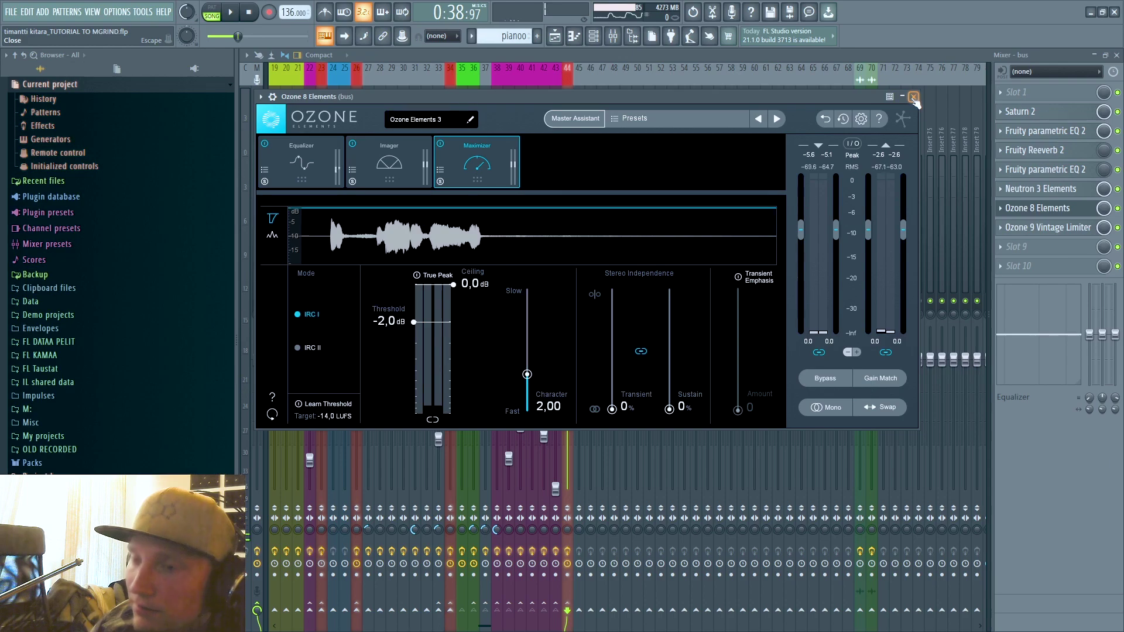
# Play the song through Ozone 9 Vintage Limiter on the bus track, try output gain at -8.7 dB, and restore it to -15.6 dB.
pyautogui.click(1039, 228)
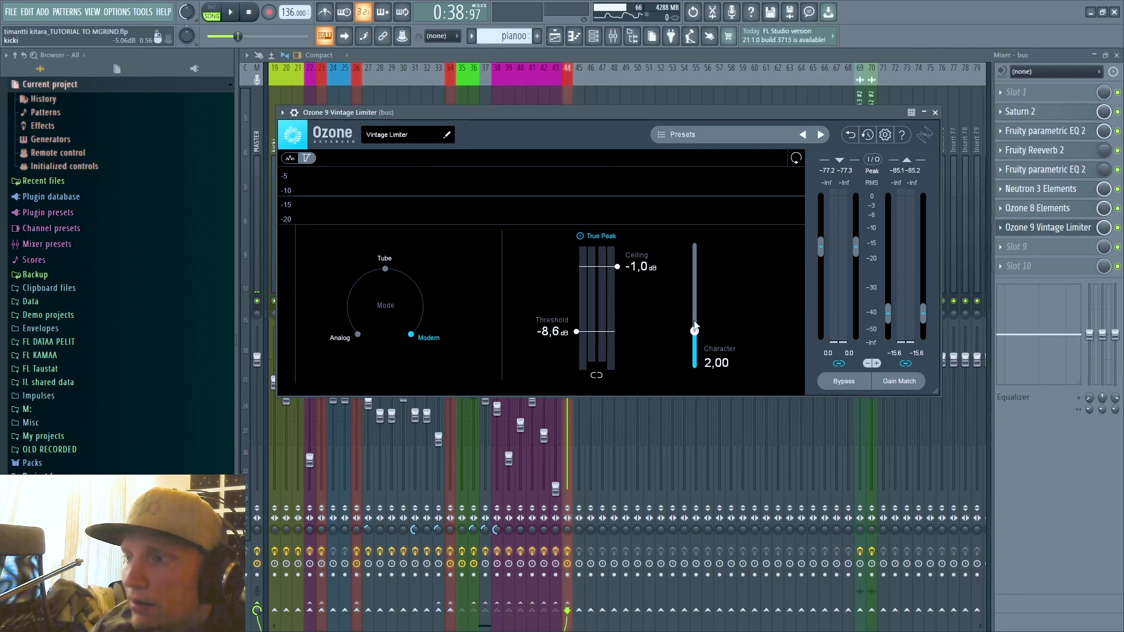
pyautogui.press('space')
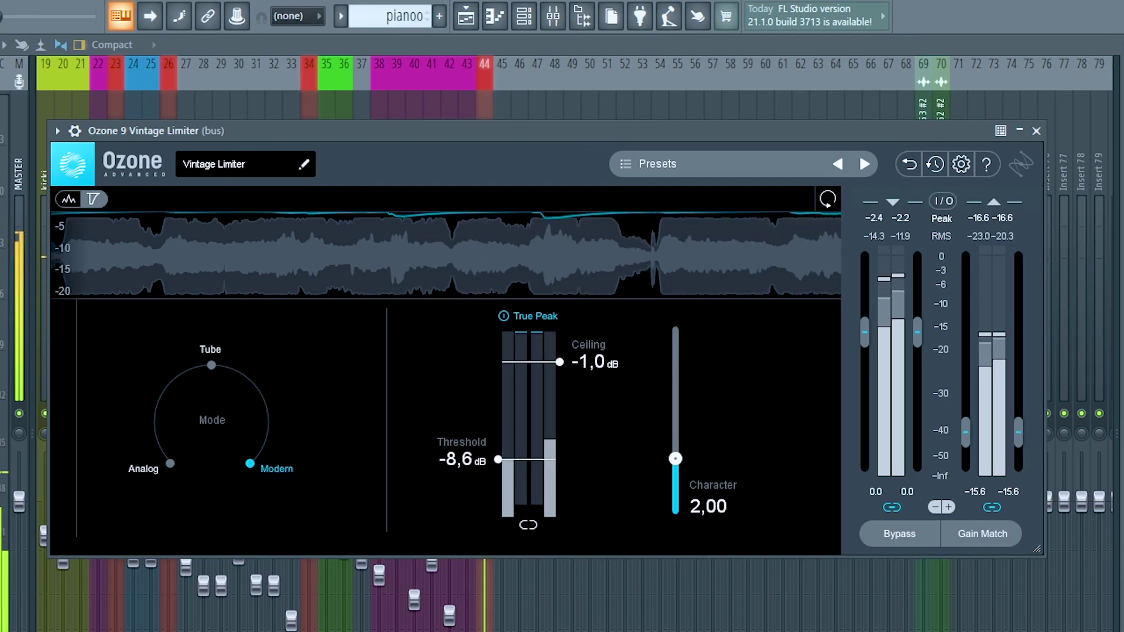
pyautogui.moveTo(966, 458); pyautogui.dragTo(958, 389)
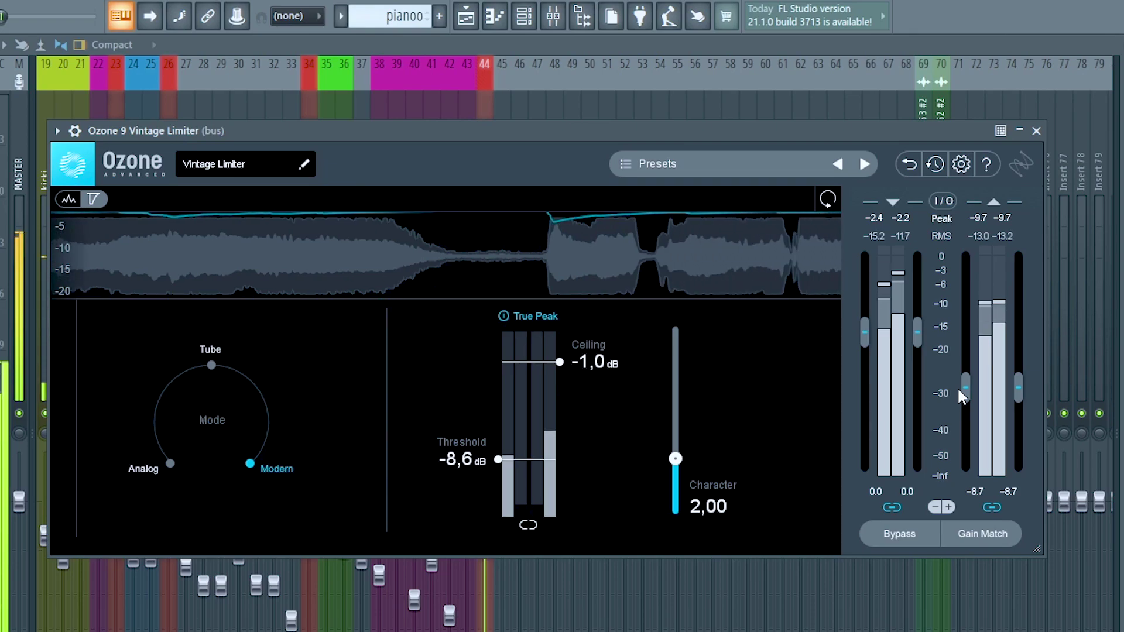
pyautogui.moveTo(957, 387); pyautogui.dragTo(960, 431)
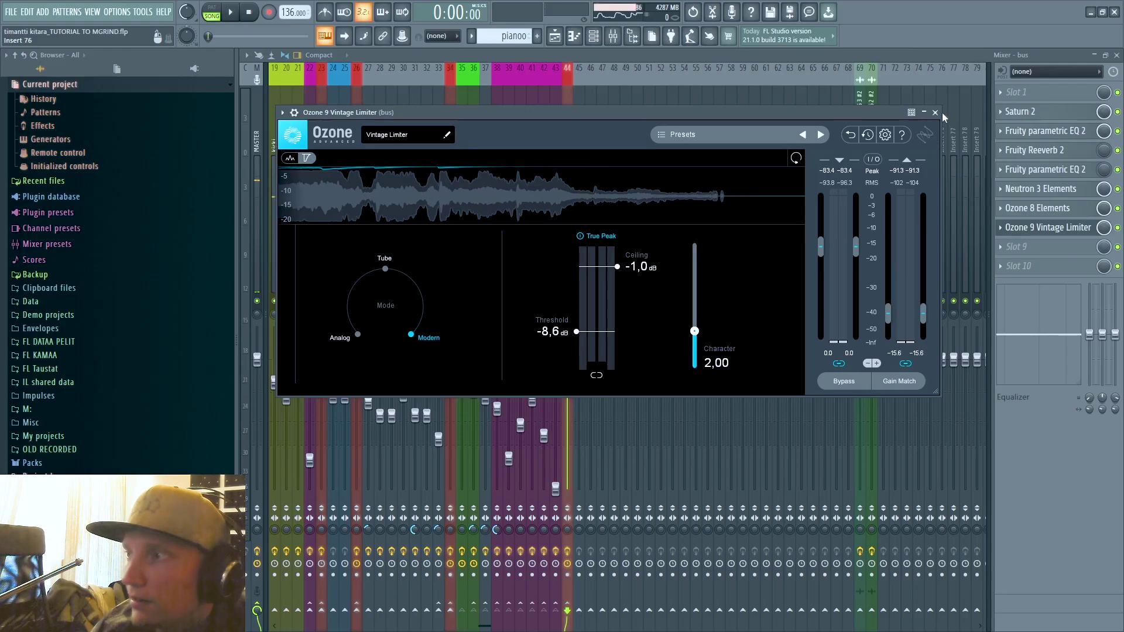
pyautogui.click(1036, 130)
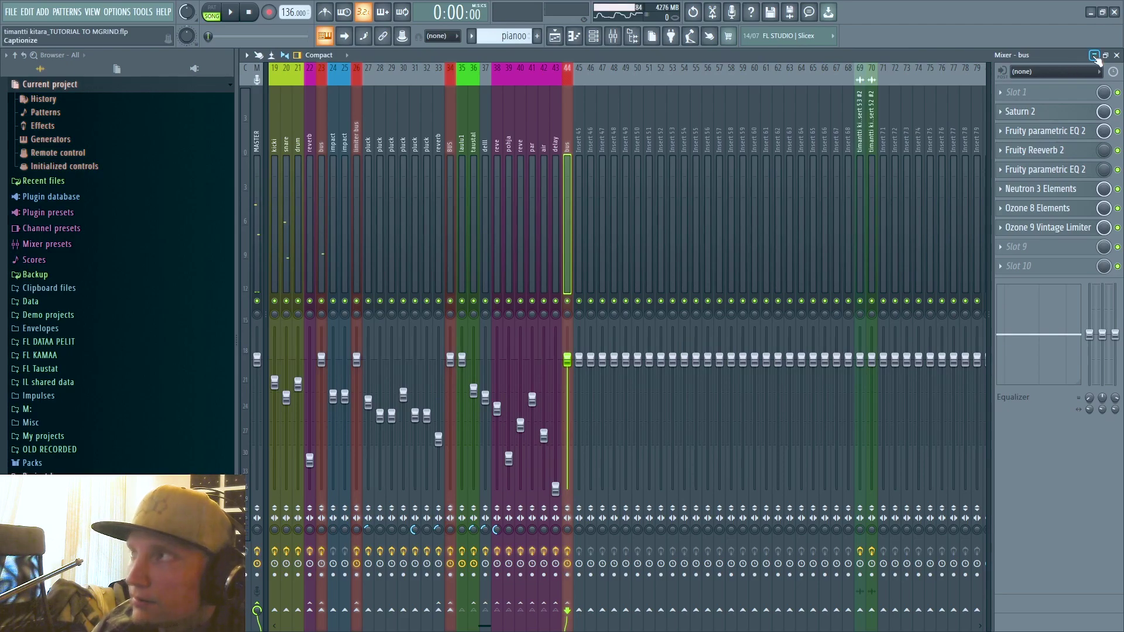
# Examine the whole song arrangement in the playlist, from the automation clips down to the vocal recordings on Tracks 19 and 20.
pyautogui.click(1092, 55)
pyautogui.scroll(-2, 1022, 130)
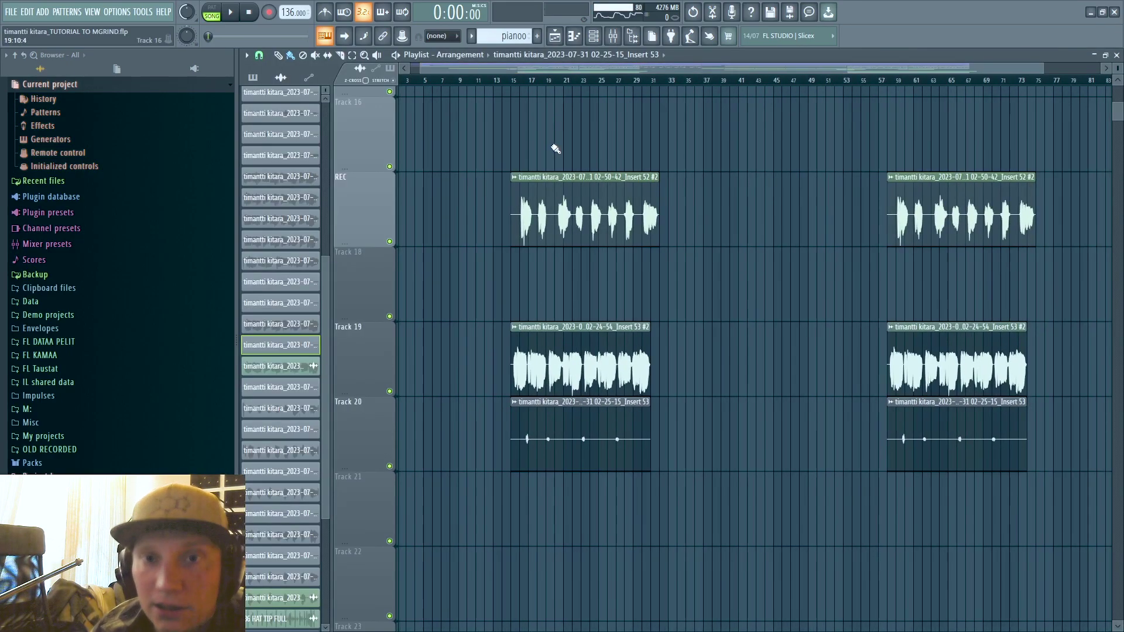
pyautogui.press('z')
pyautogui.rightClick(507, 142)
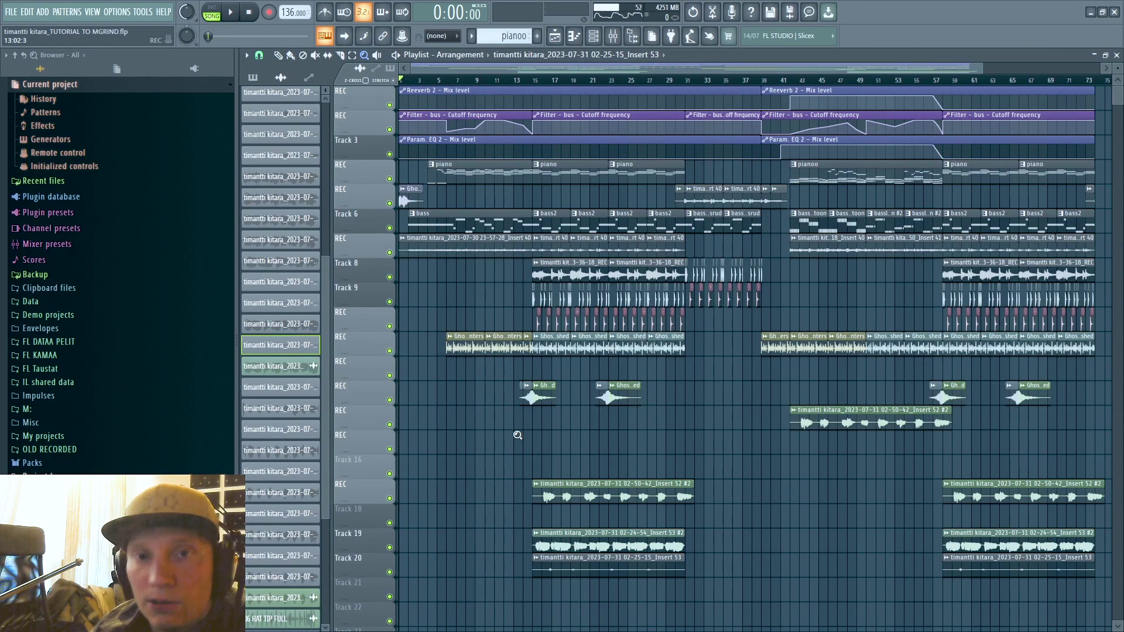
pyautogui.scroll(-2, 518, 445)
pyautogui.moveTo(865, 527); pyautogui.dragTo(402, 79)
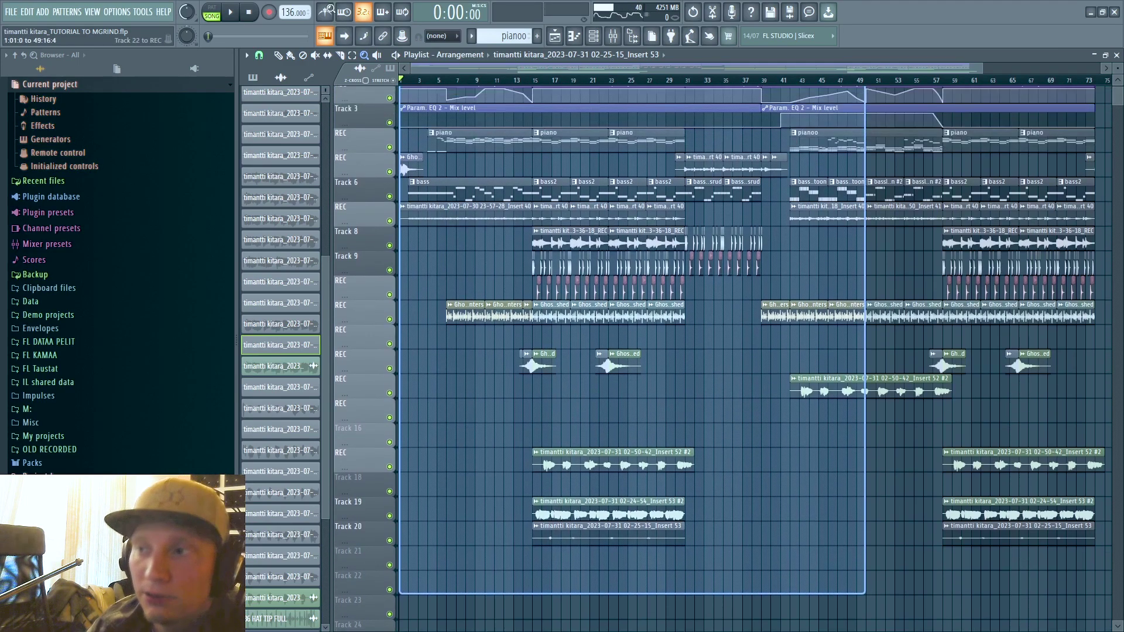
pyautogui.hscroll(3, 657, 82)
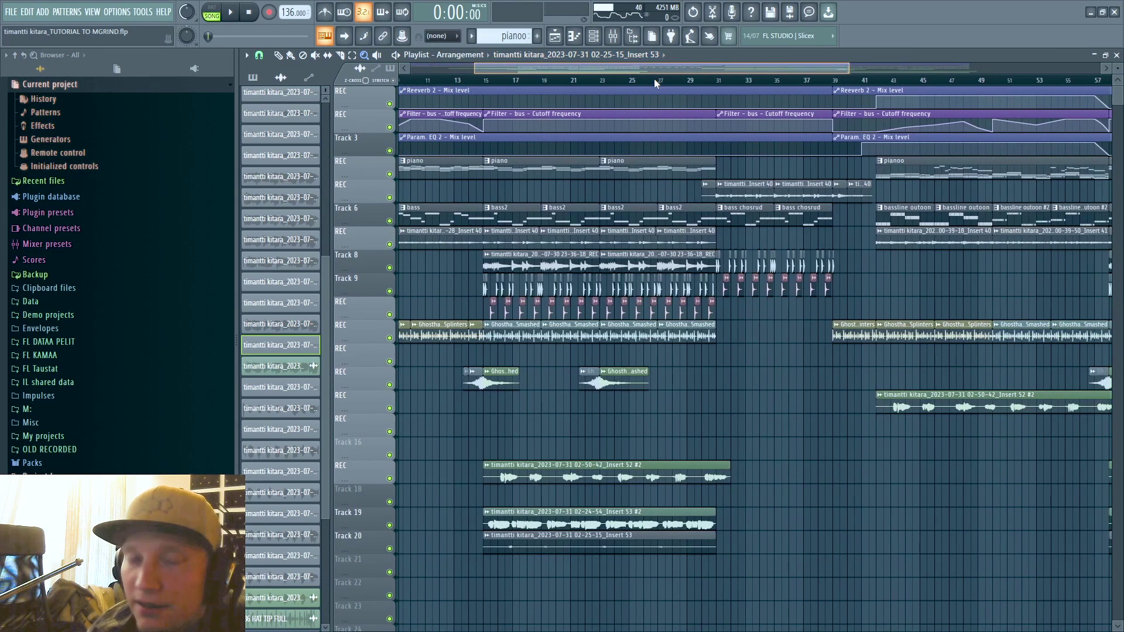
pyautogui.scroll(-3, 585, 115)
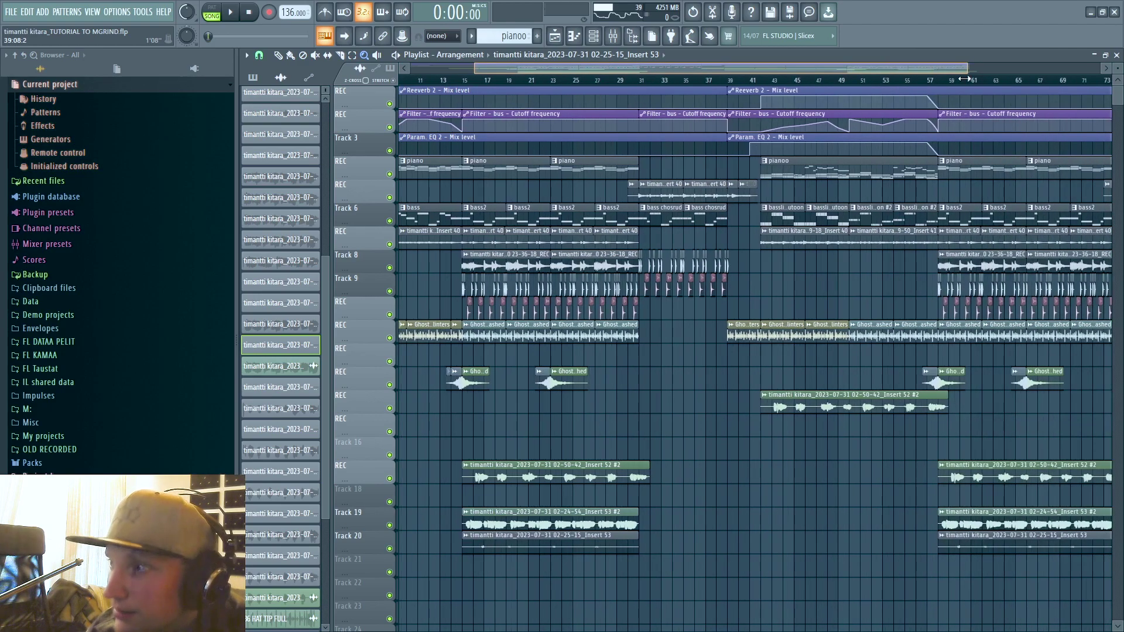
pyautogui.scroll(-1, 585, 114)
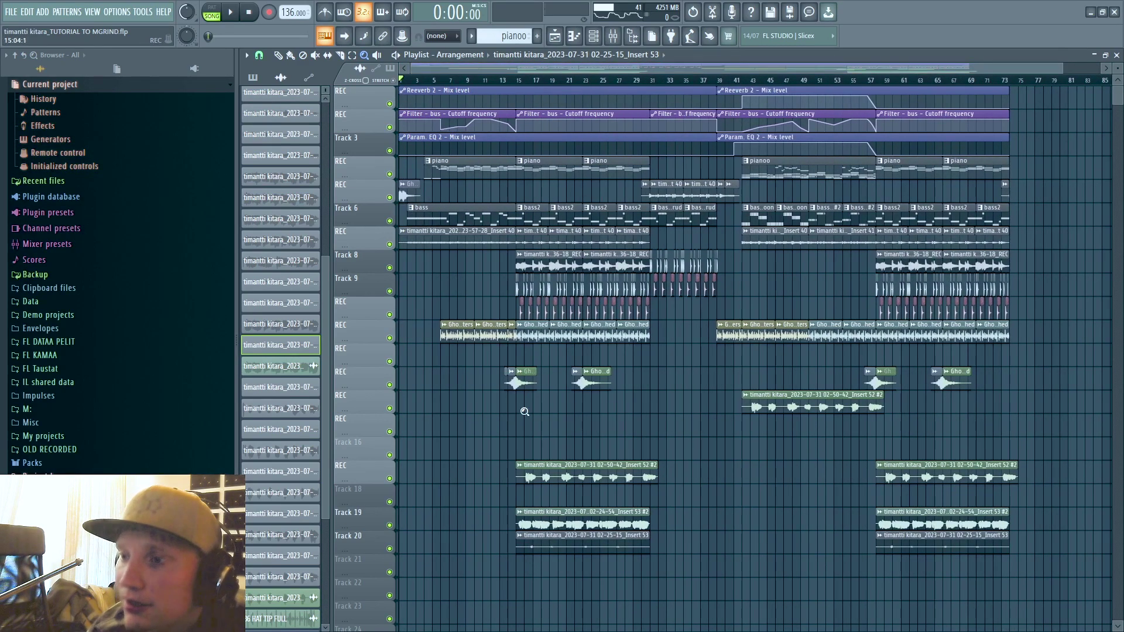
pyautogui.scroll(1, 586, 440)
pyautogui.scroll(-1, 586, 436)
pyautogui.scroll(-2, 585, 433)
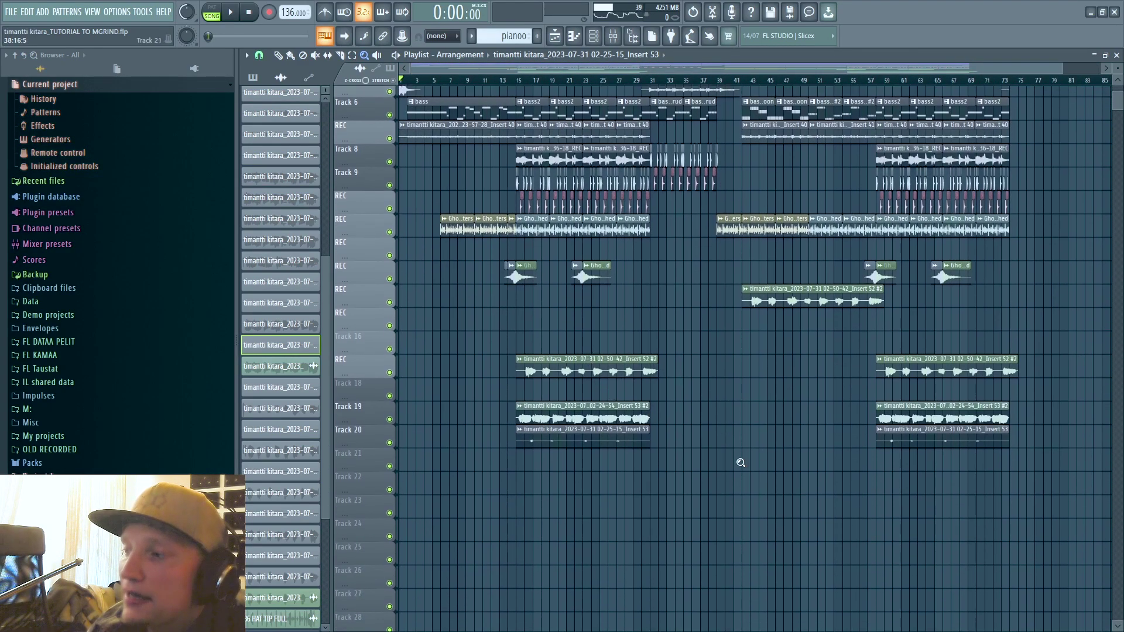
pyautogui.moveTo(827, 502); pyautogui.dragTo(1103, 296)
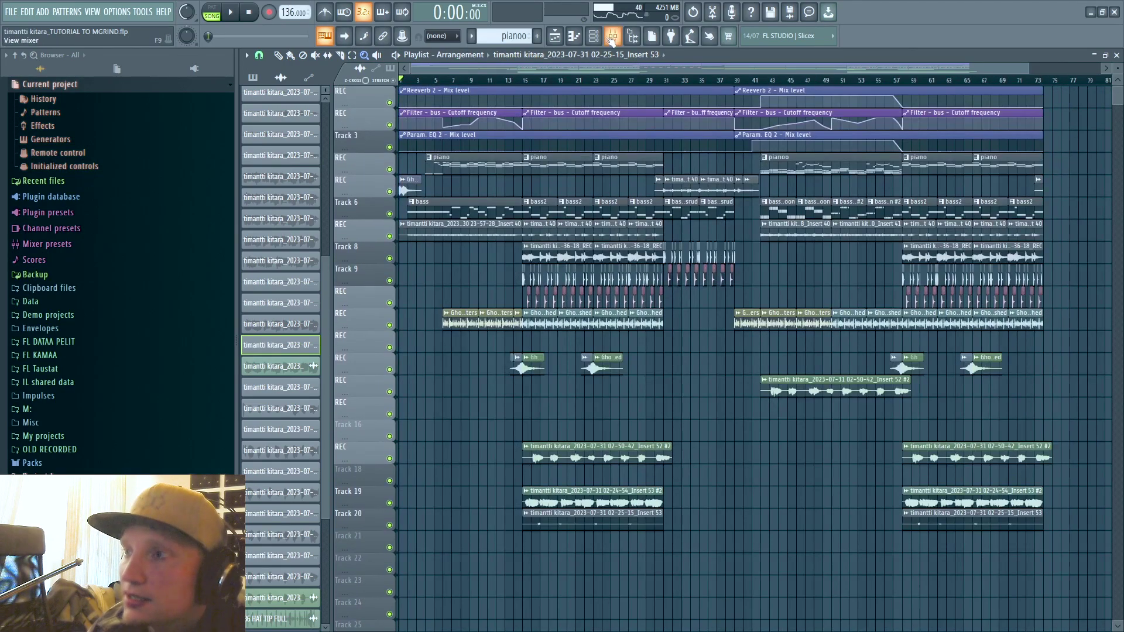
# Bring up the master track's effect chain in the mixer and review the CORALBAXTER equalizer on it.
pyautogui.click(611, 37)
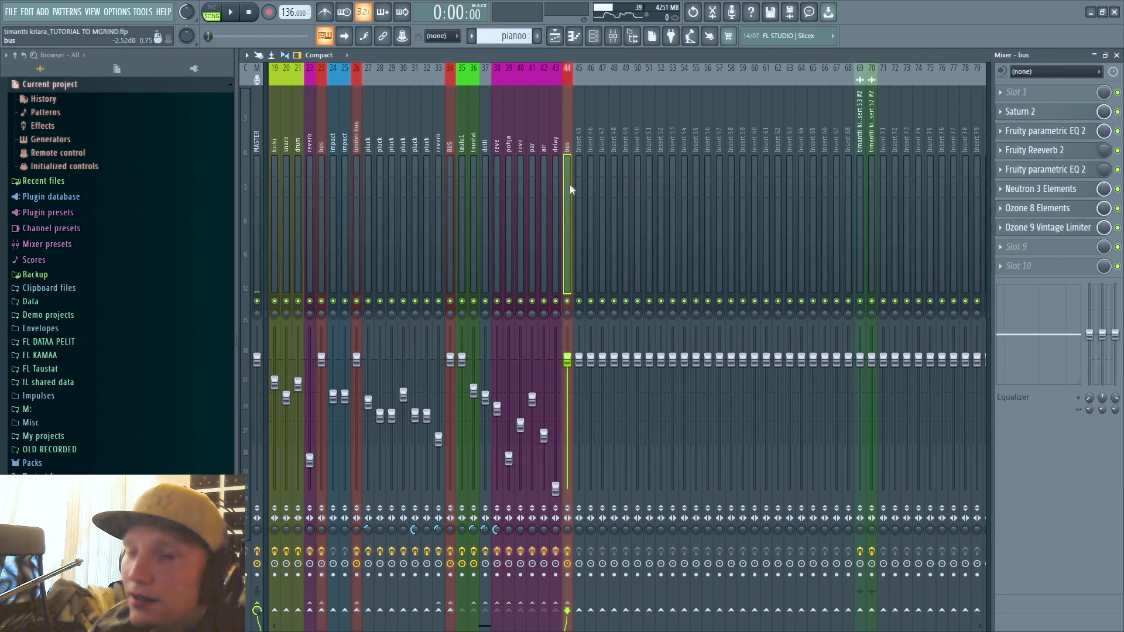
pyautogui.moveTo(557, 185); pyautogui.dragTo(311, 183)
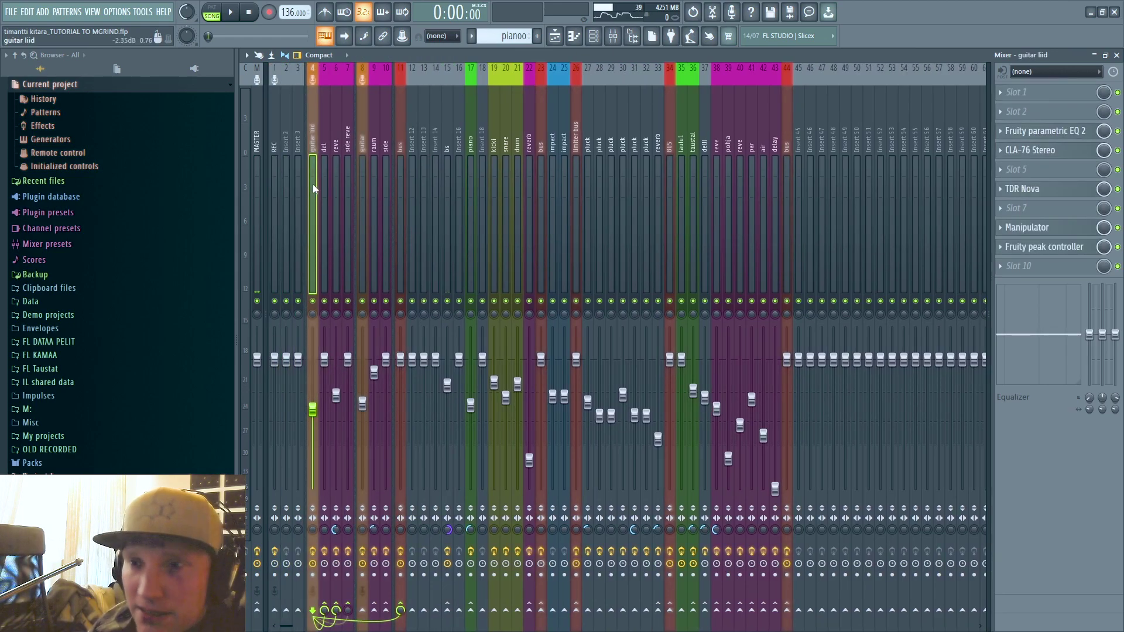
pyautogui.click(254, 164)
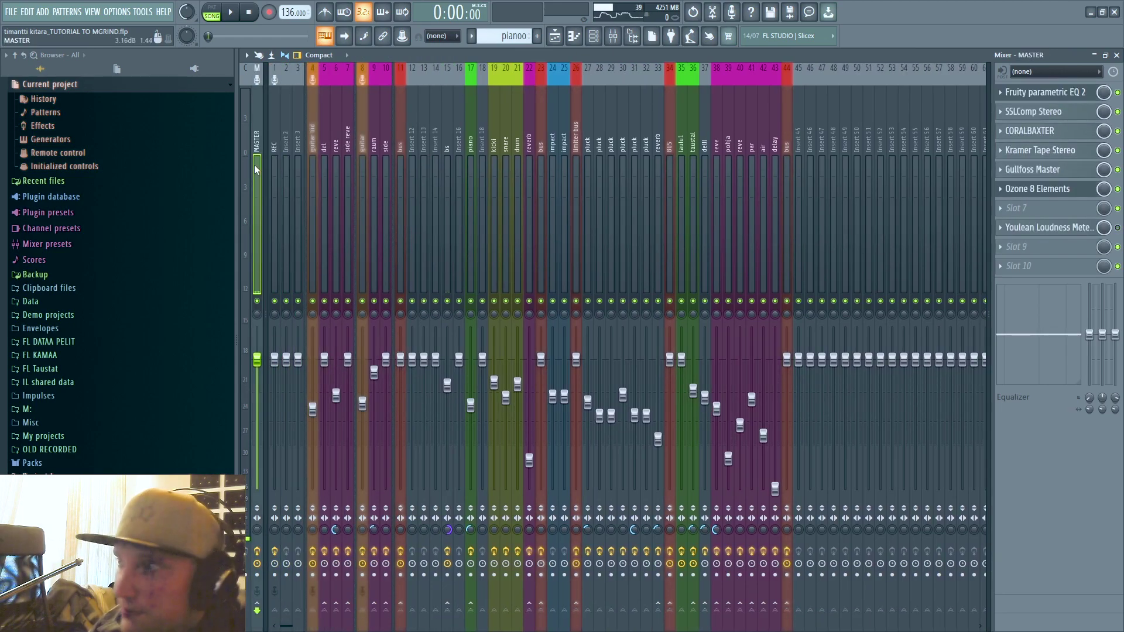
pyautogui.click(1029, 130)
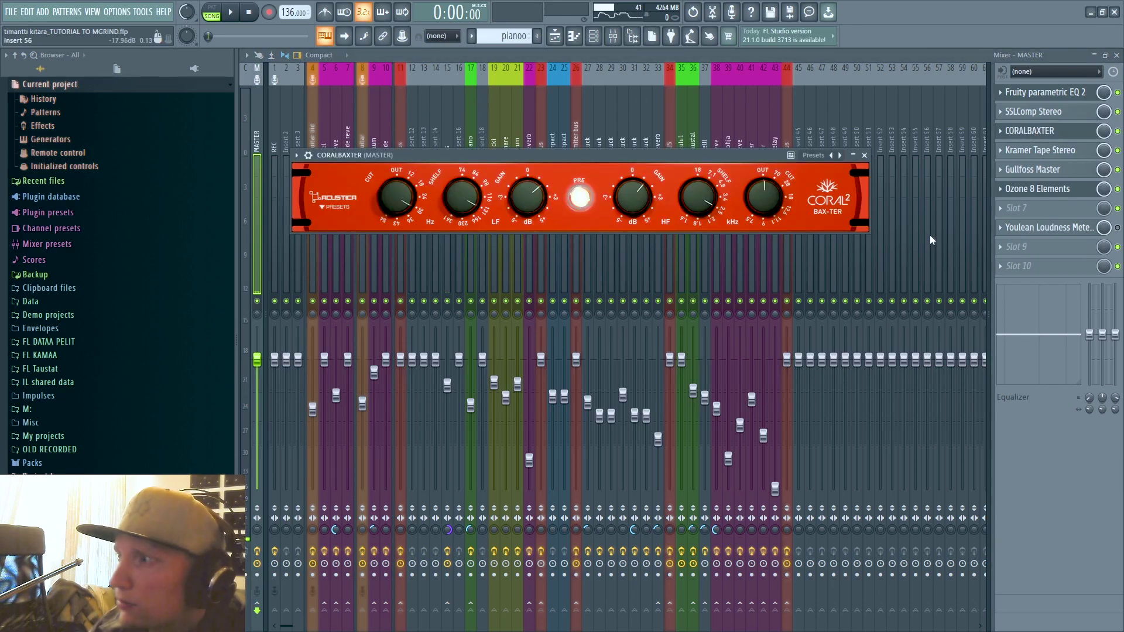
pyautogui.click(865, 155)
# Review SSLComp Stereo, Kramer Tape Stereo and Ozone 8 Elements on the master track, closing each one after inspection.
pyautogui.click(1033, 111)
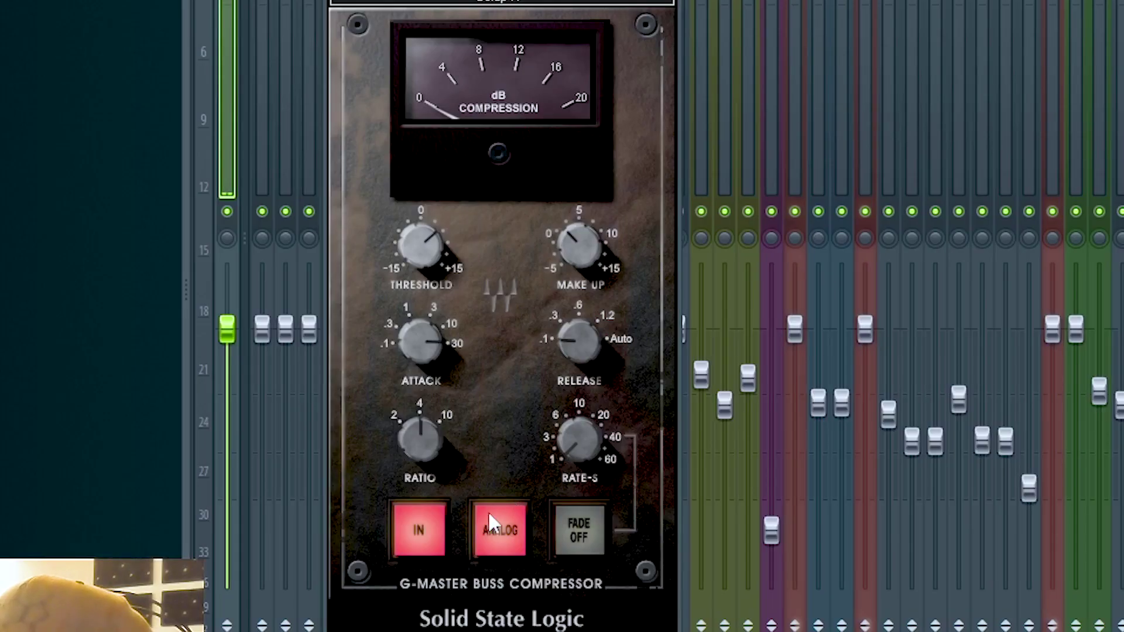
pyautogui.click(1033, 111)
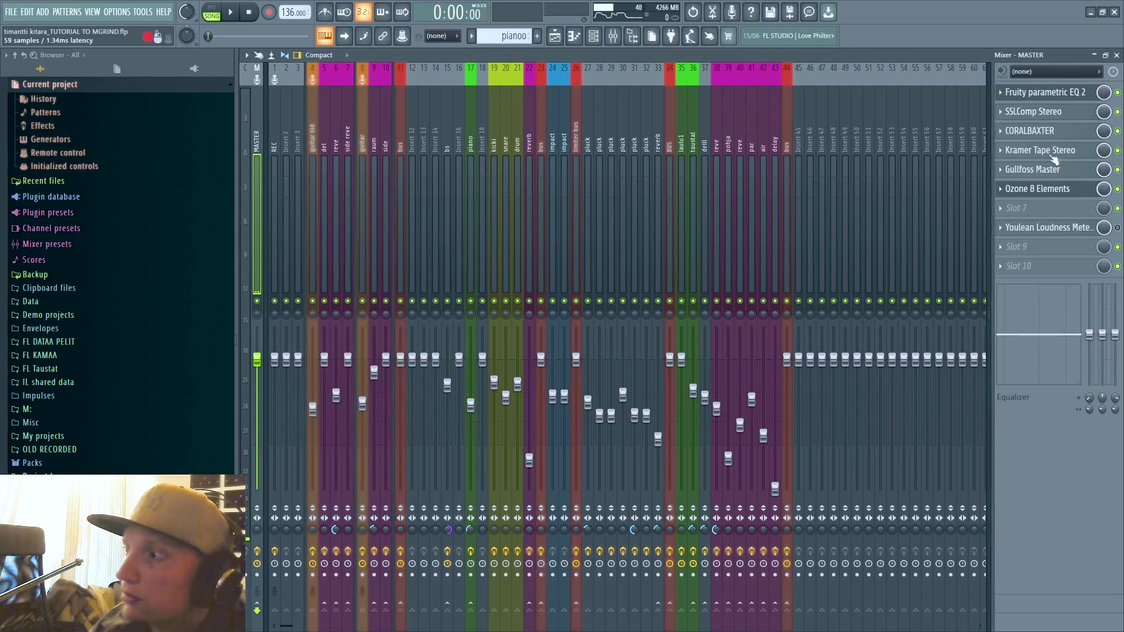
pyautogui.click(1040, 150)
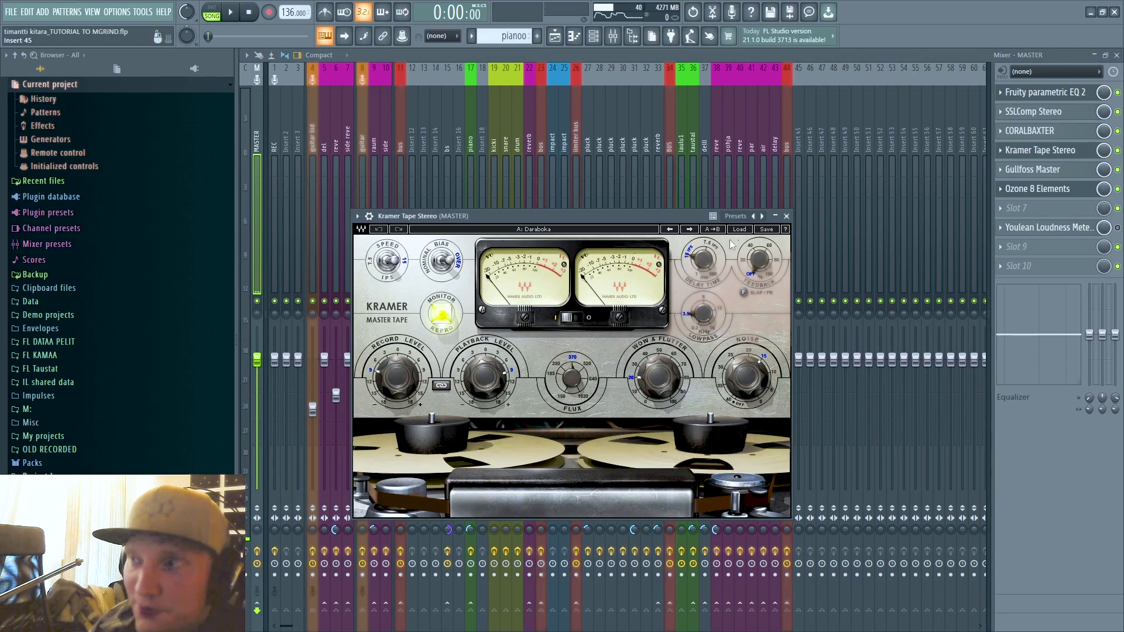
pyautogui.click(786, 216)
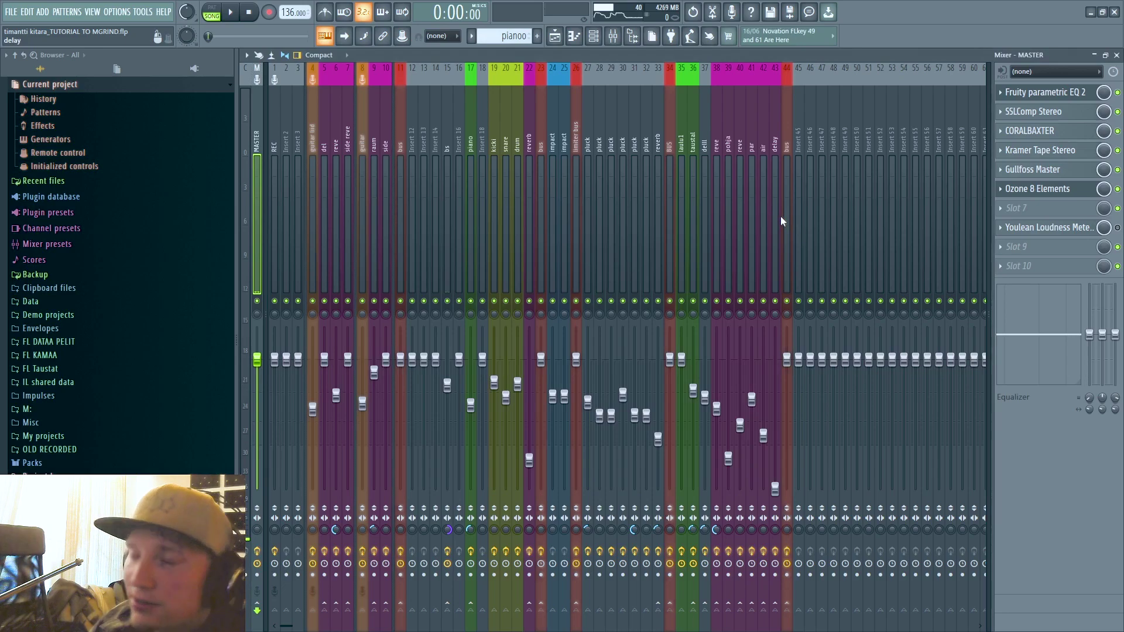
pyautogui.click(1040, 188)
pyautogui.click(925, 139)
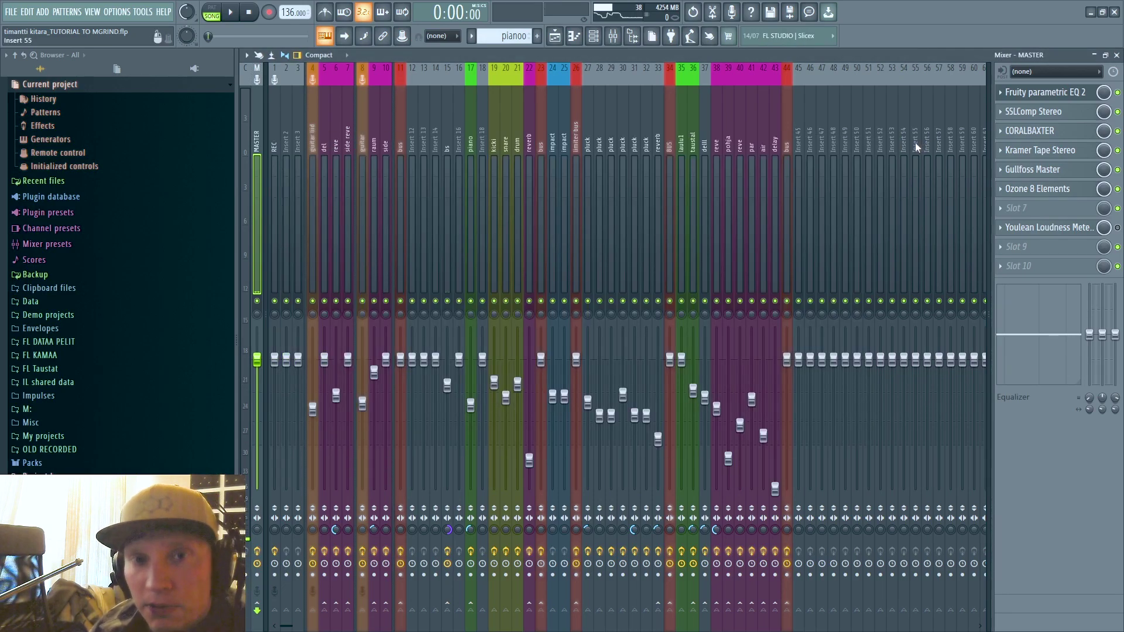
# Return from the mixer to the playlist and view the full song arrangement again.
pyautogui.click(1093, 55)
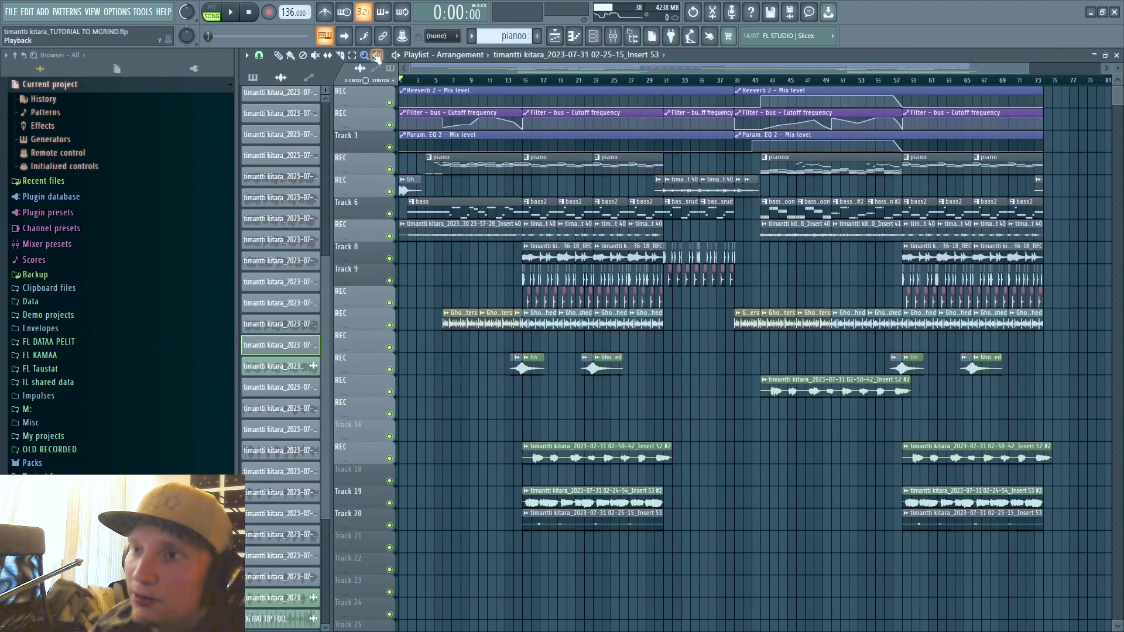
pyautogui.click(753, 458)
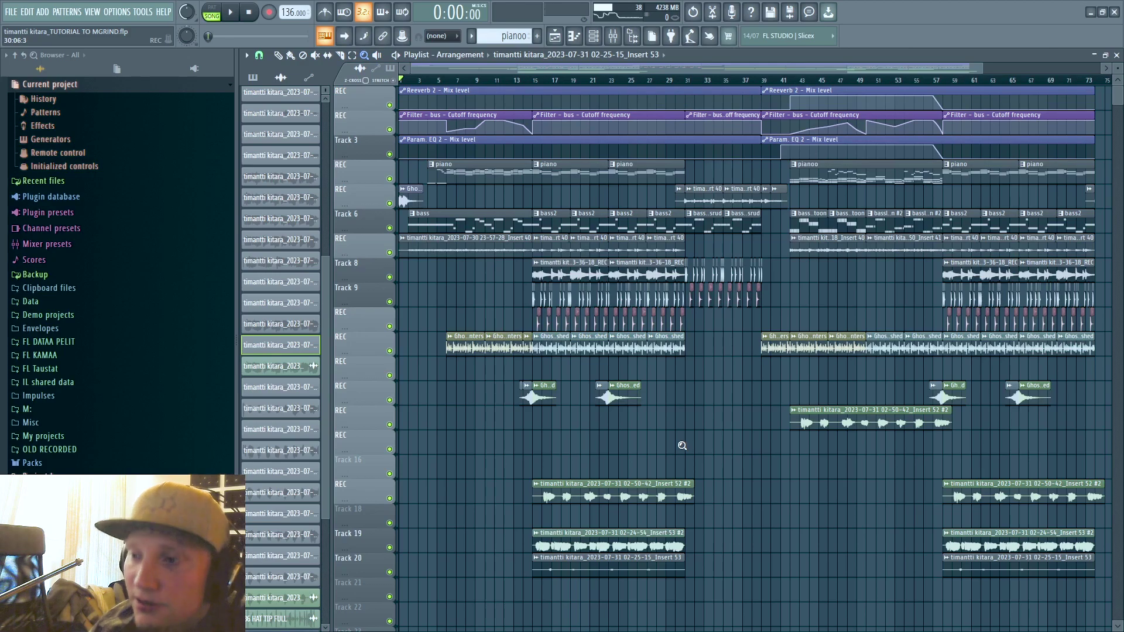